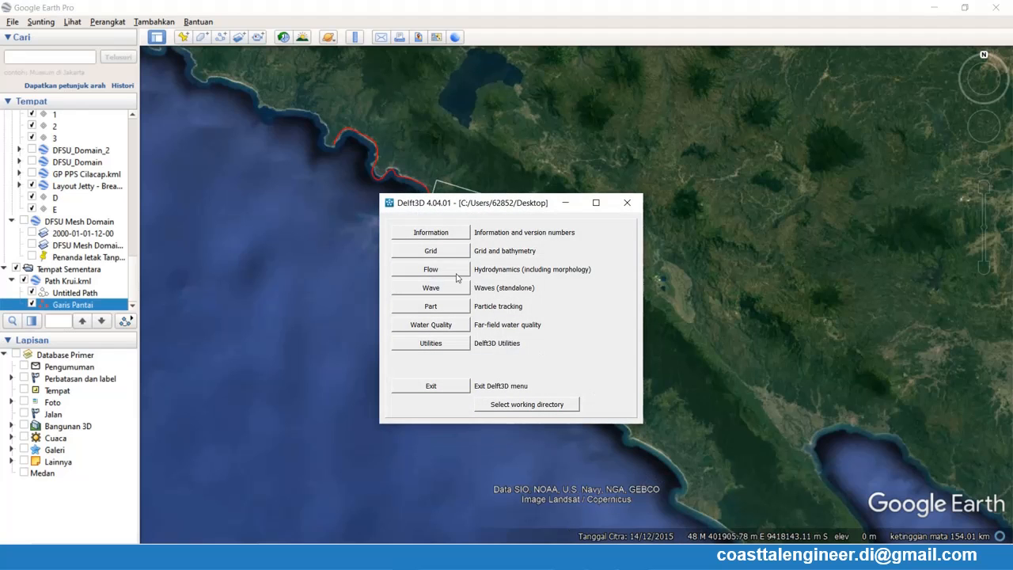
- Open Delft3D's Grid and Bathymetry menu, move its window clear of the map's study area, and minimize it
left_click(437, 252)
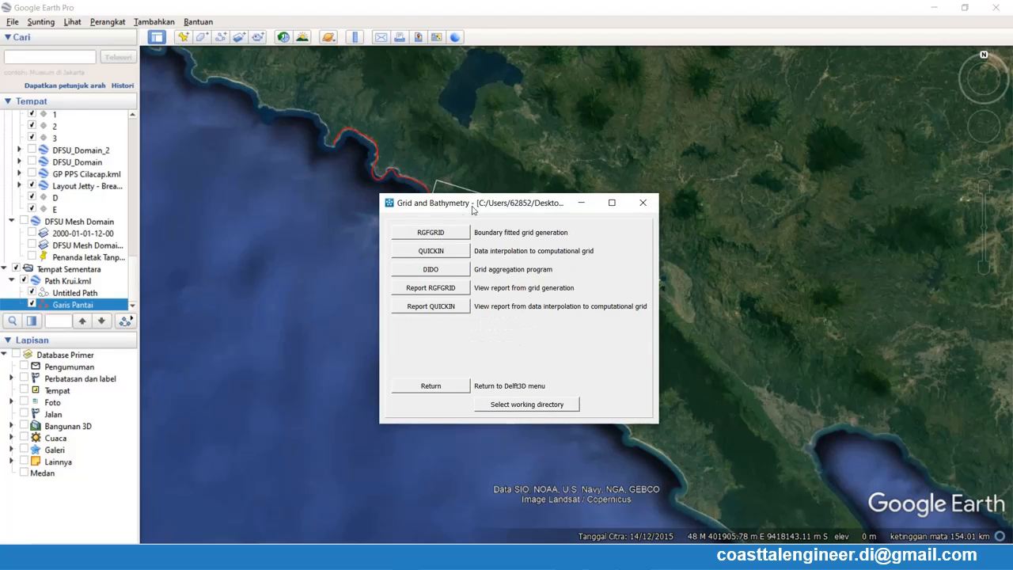
left_click_drag(473, 207, 742, 125)
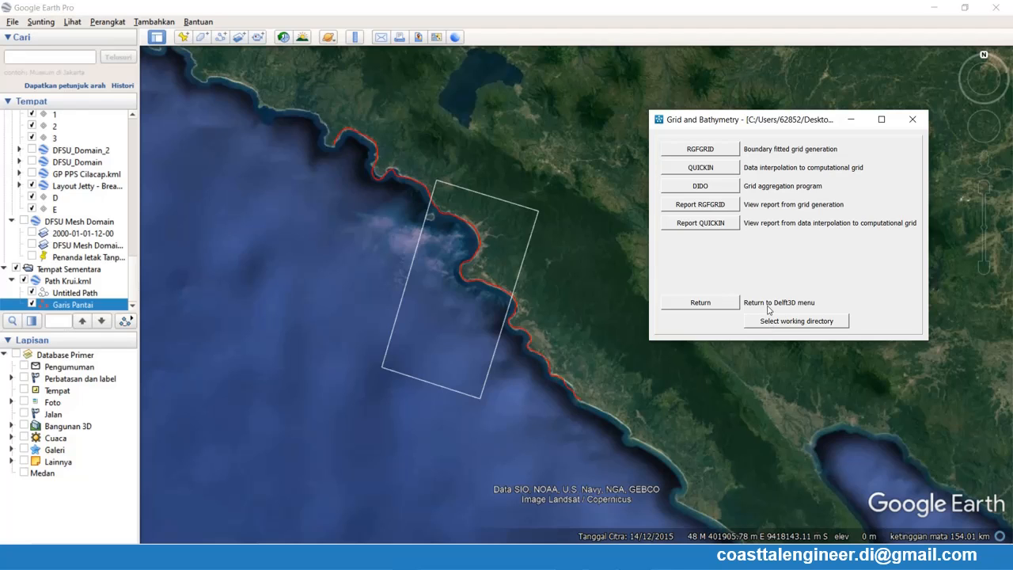
left_click(849, 119)
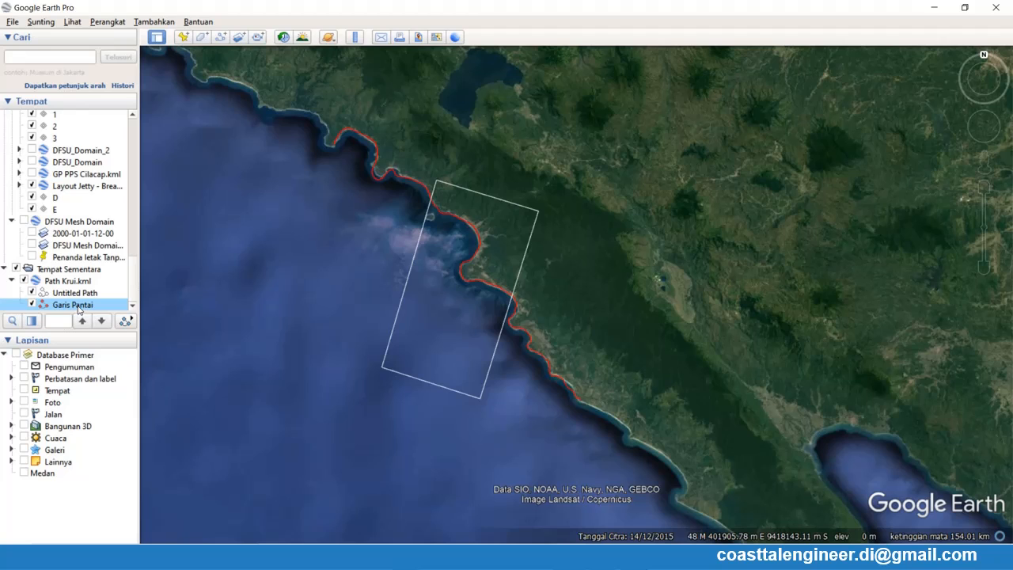
right_click(80, 310)
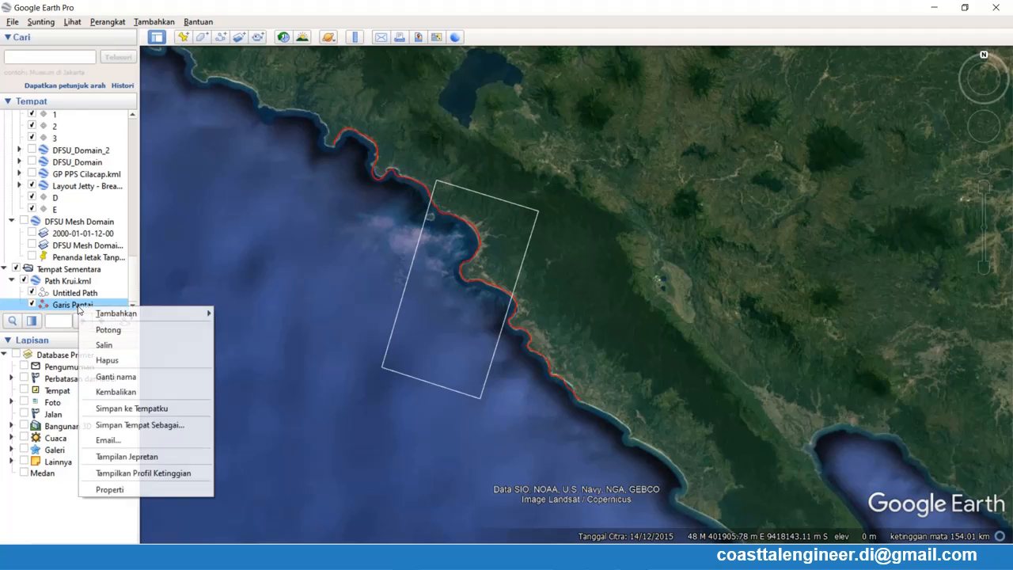
left_click(164, 432)
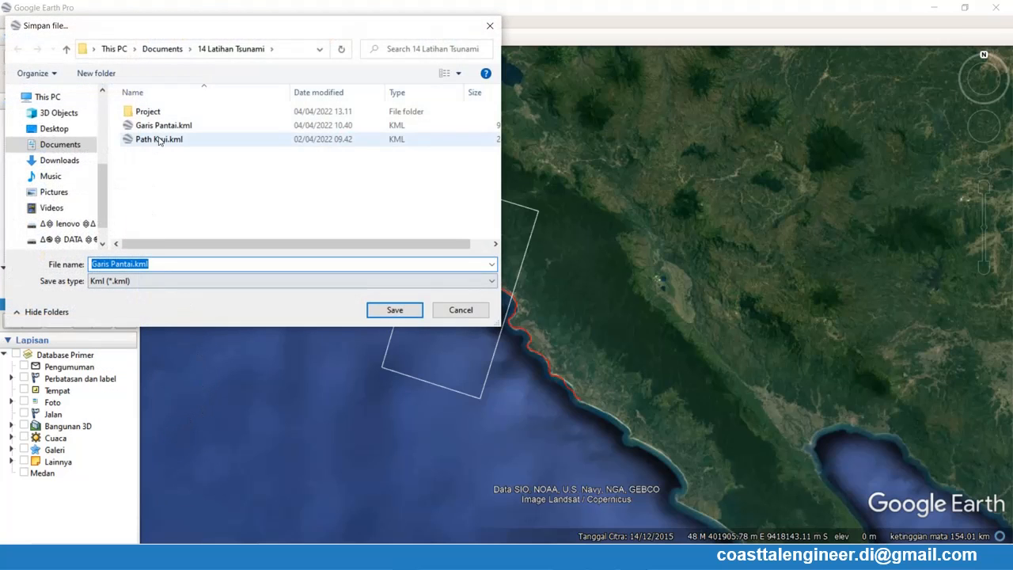
left_click(454, 310)
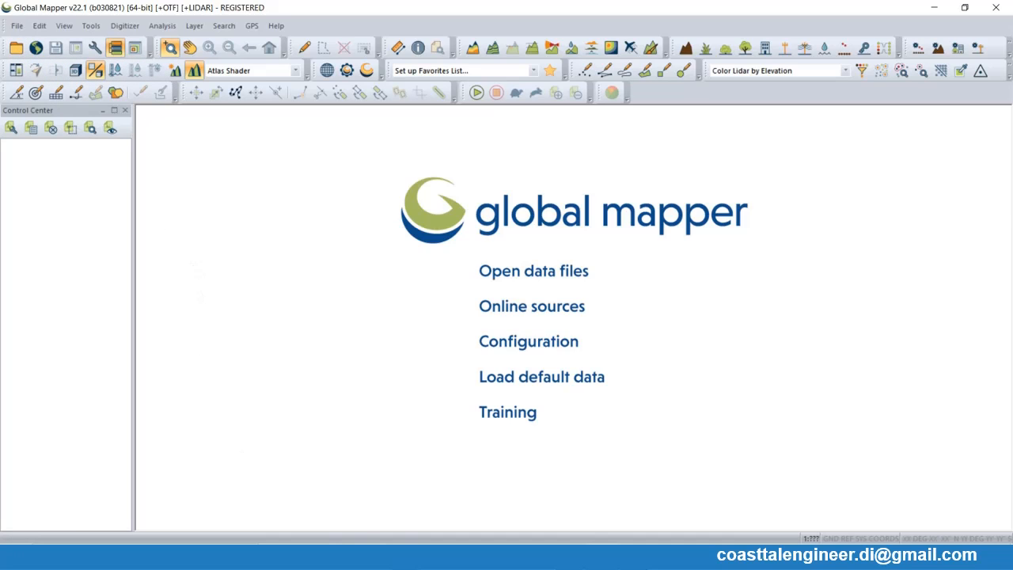
- Load Garis Pantai.kml from the 14 Latihan Tsunami folder into Global Mapper
mouse_move(422, 558)
left_click(384, 487)
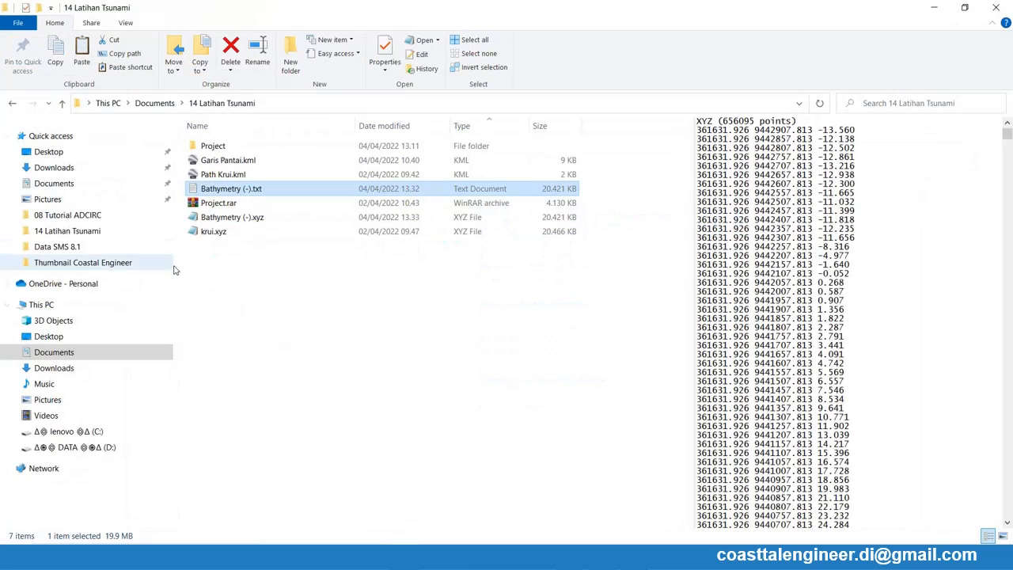
left_click(965, 7)
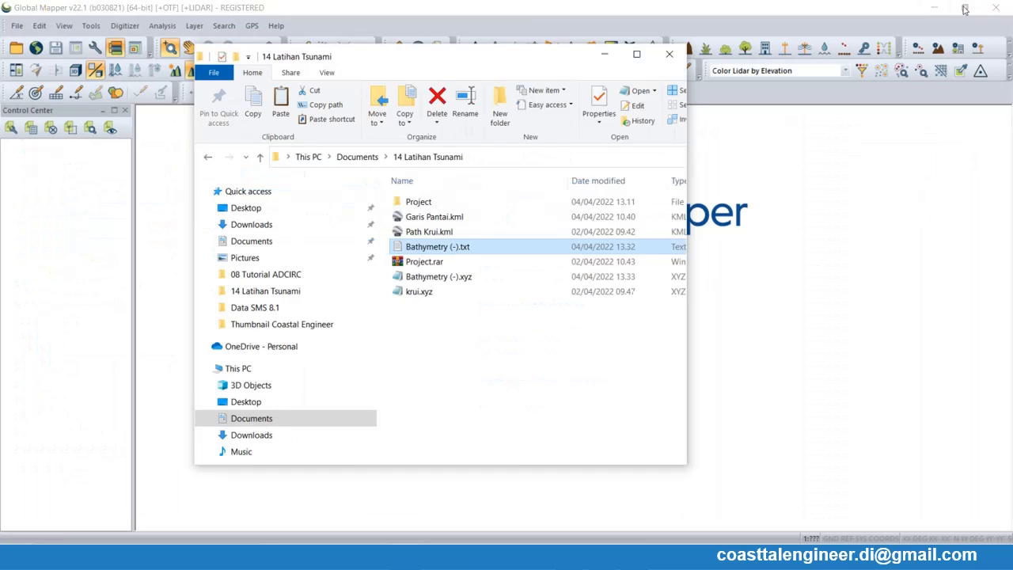
left_click_drag(386, 235, 825, 313)
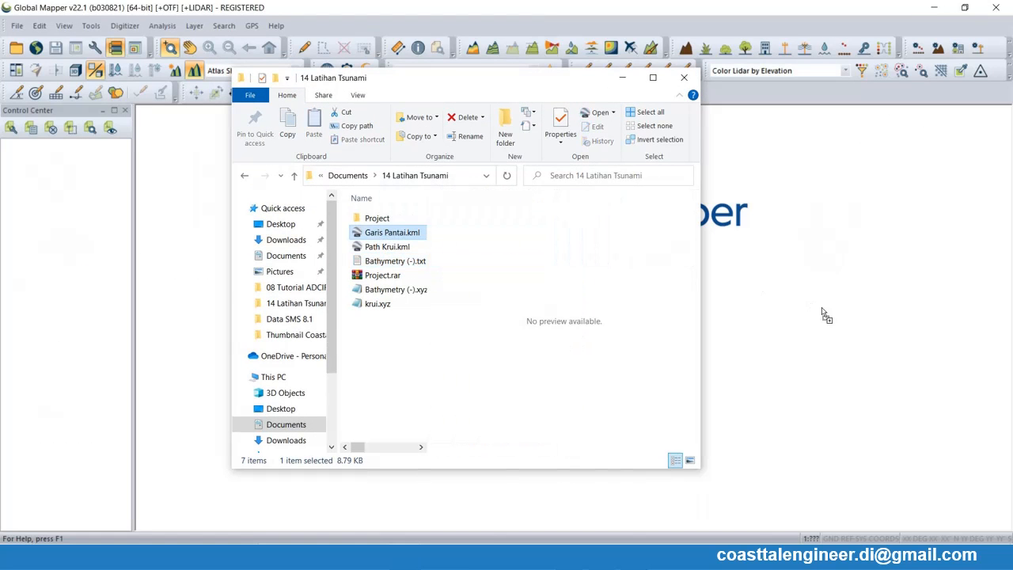
left_click(622, 78)
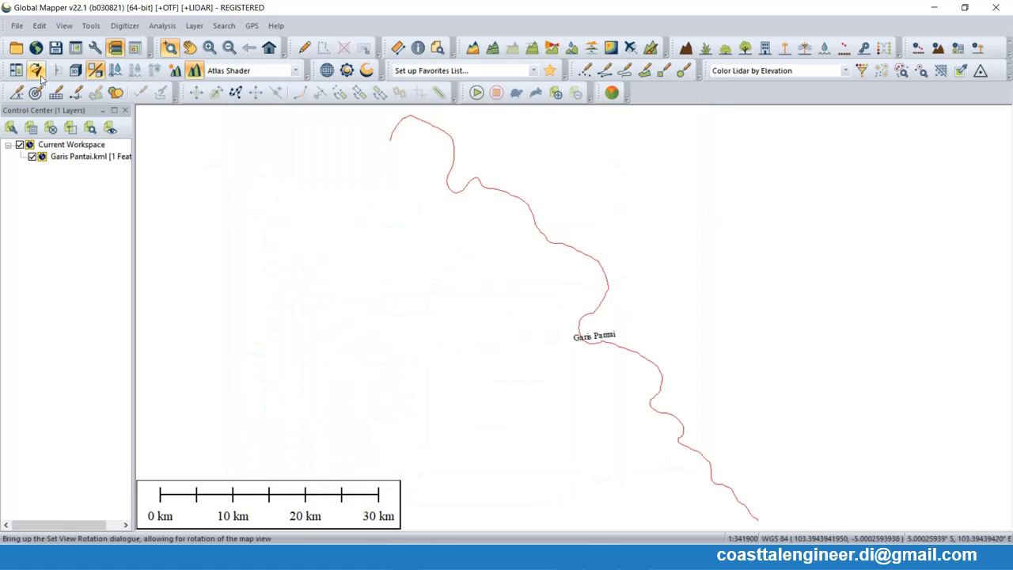
- Set the map projection to UTM zone -48 (102°E - 108°E, Southern Hemisphere) with WGS84 datum and metres as planar units
left_click(91, 25)
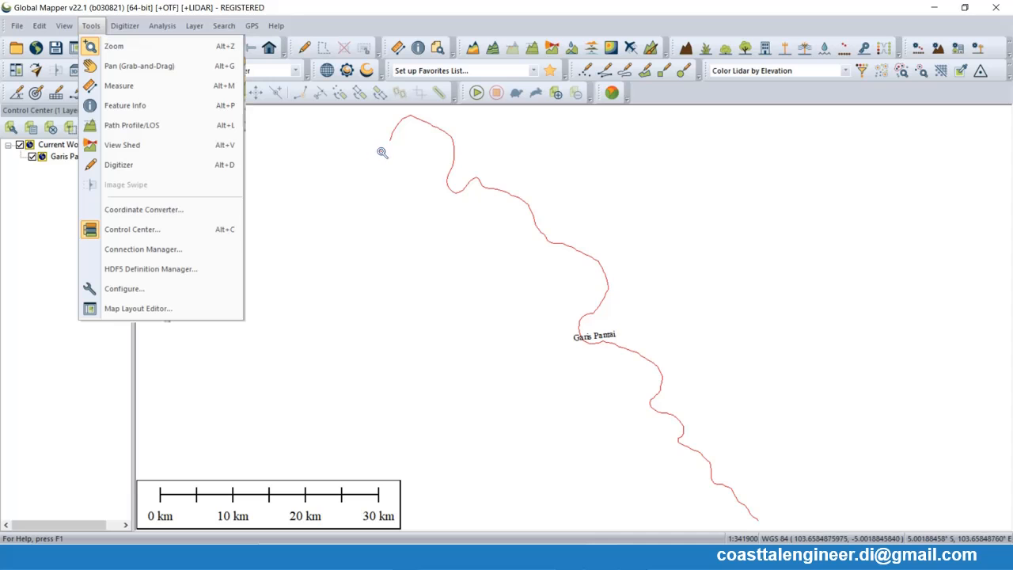
left_click(125, 290)
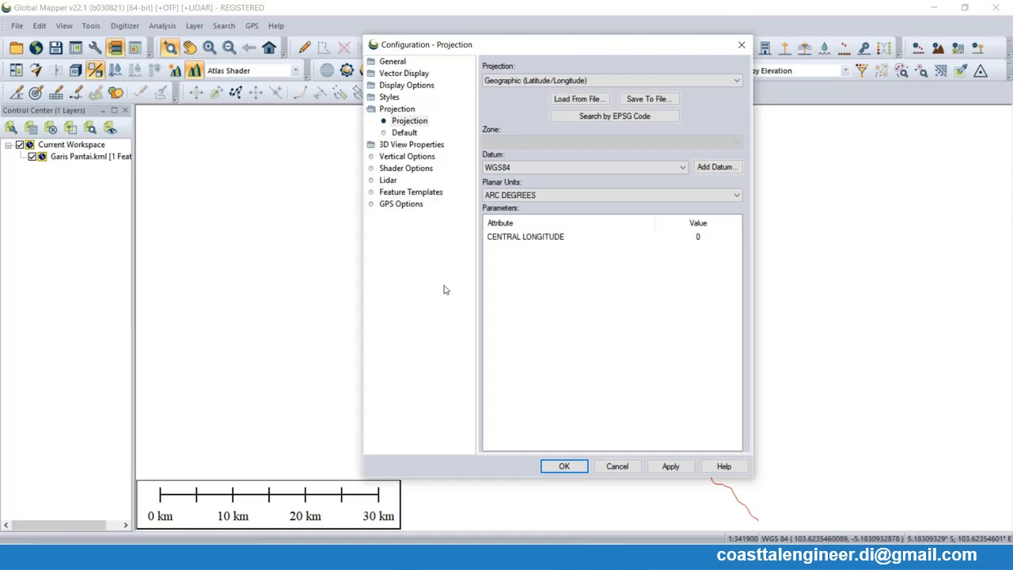
left_click(512, 82)
key("u")
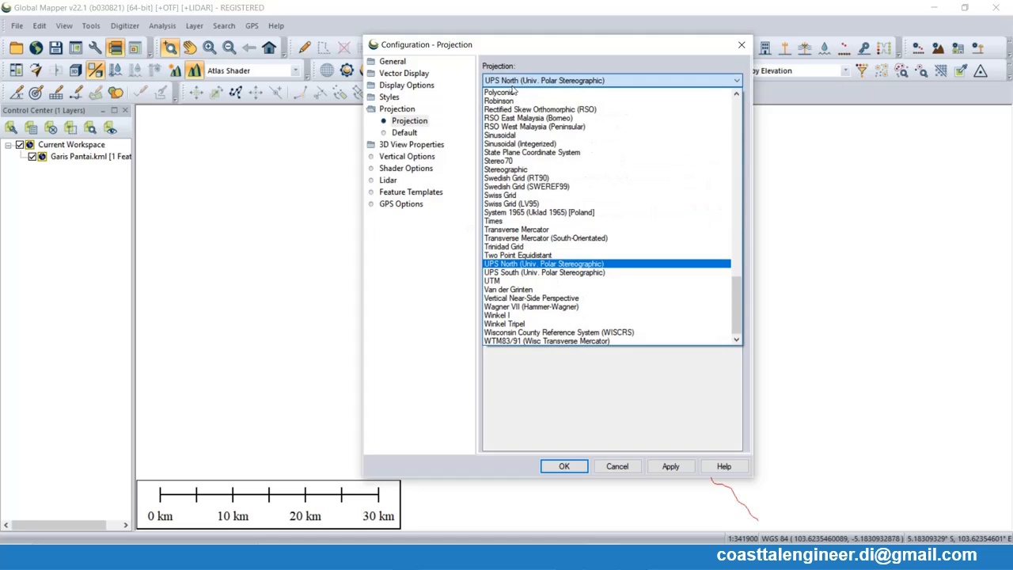
left_click(506, 280)
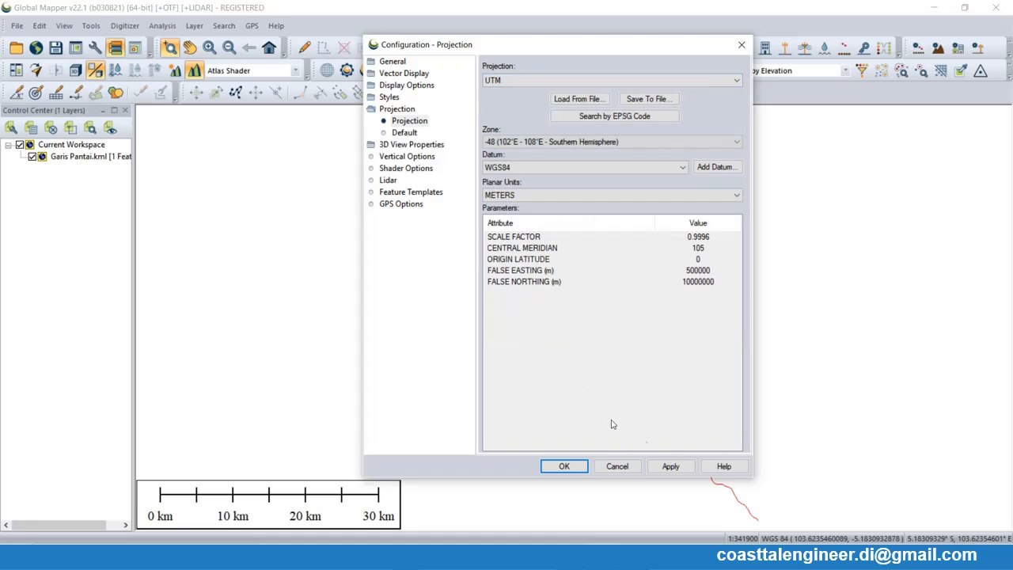
left_click(673, 467)
left_click(563, 466)
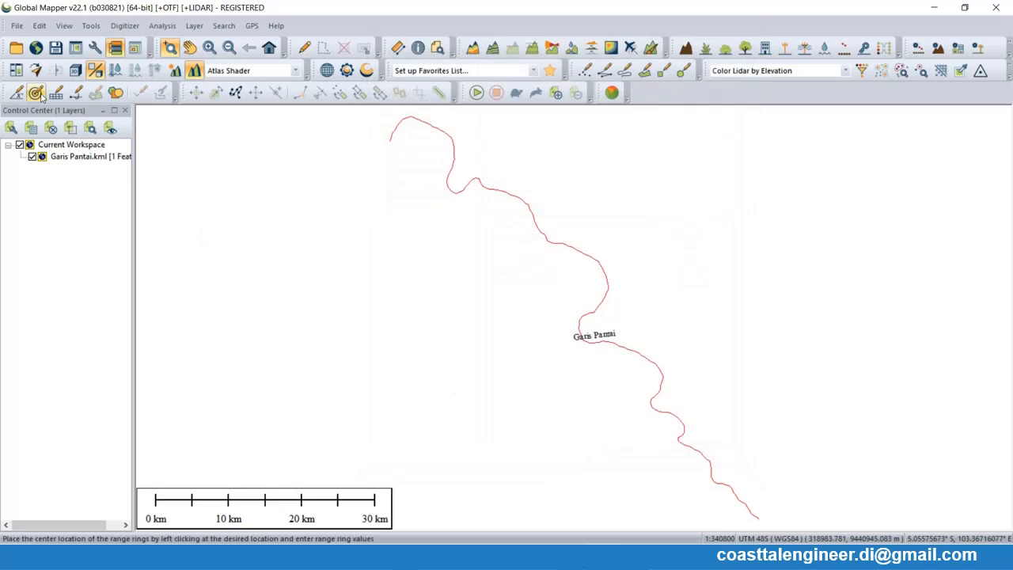
- Export all loaded data in Delft 3D (LDB) format to the 14 Latihan Tsunami folder as Garis Pantai
left_click(15, 28)
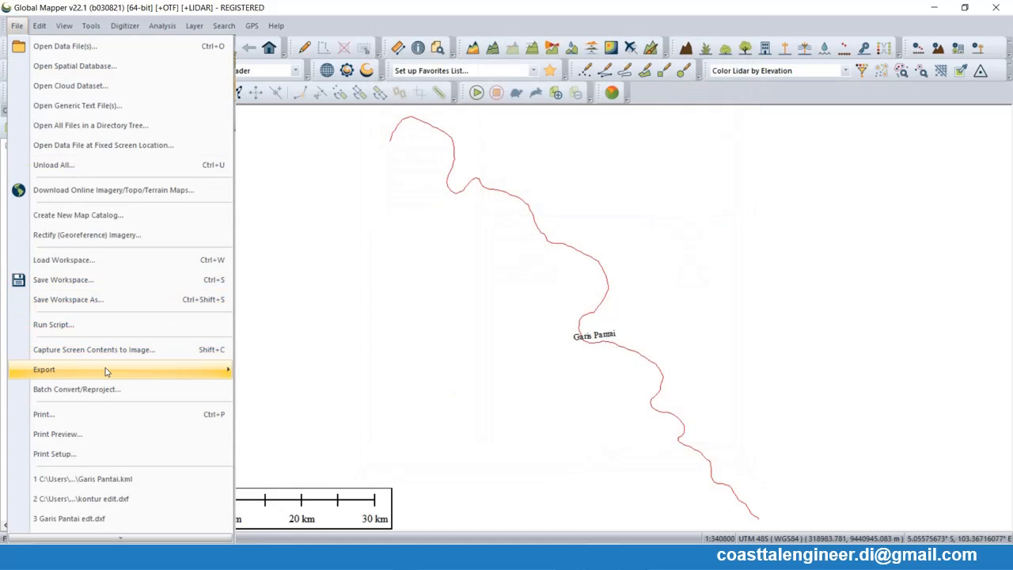
mouse_move(103, 370)
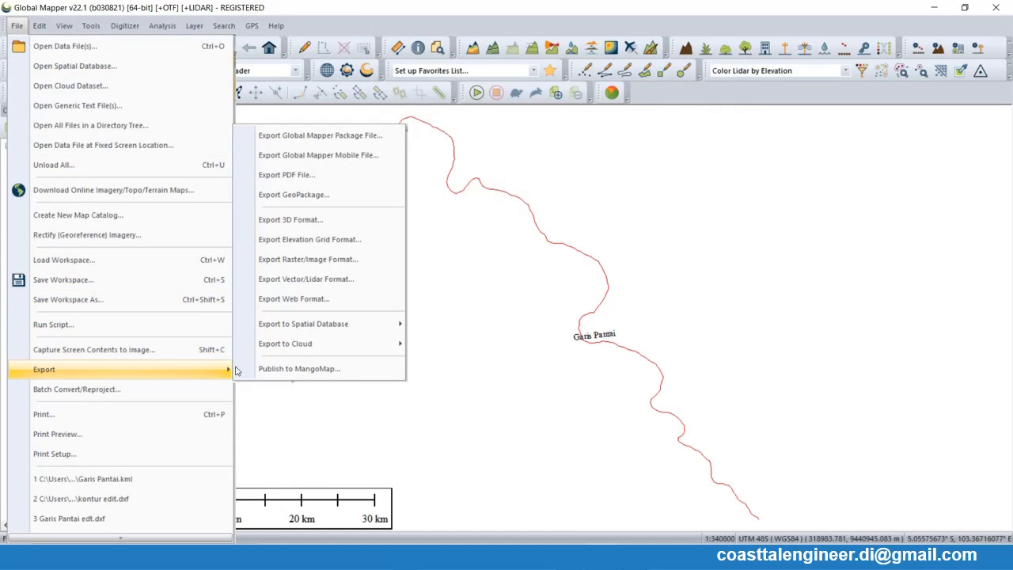
left_click(296, 279)
left_click(428, 295)
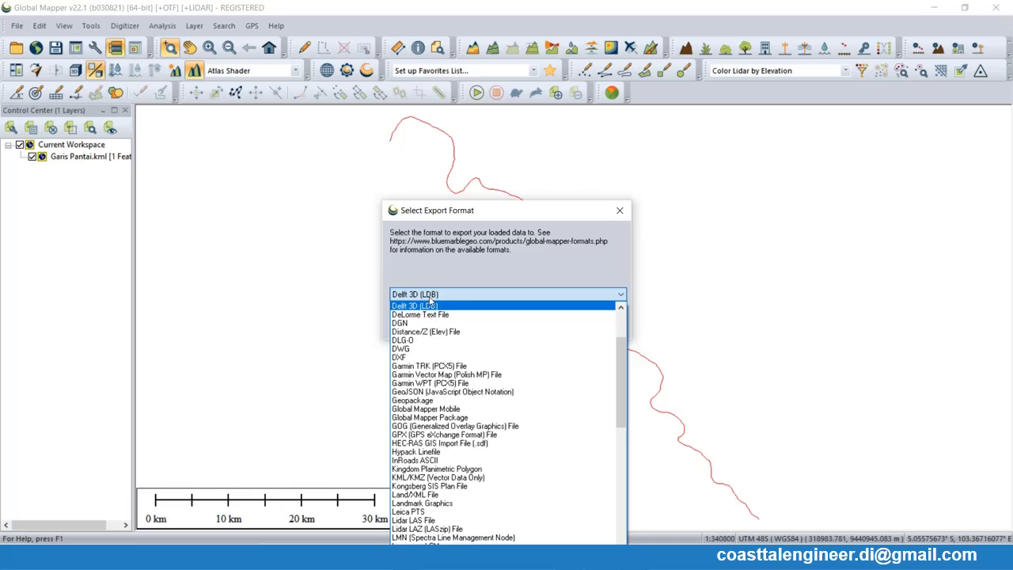
left_click(442, 304)
left_click(475, 333)
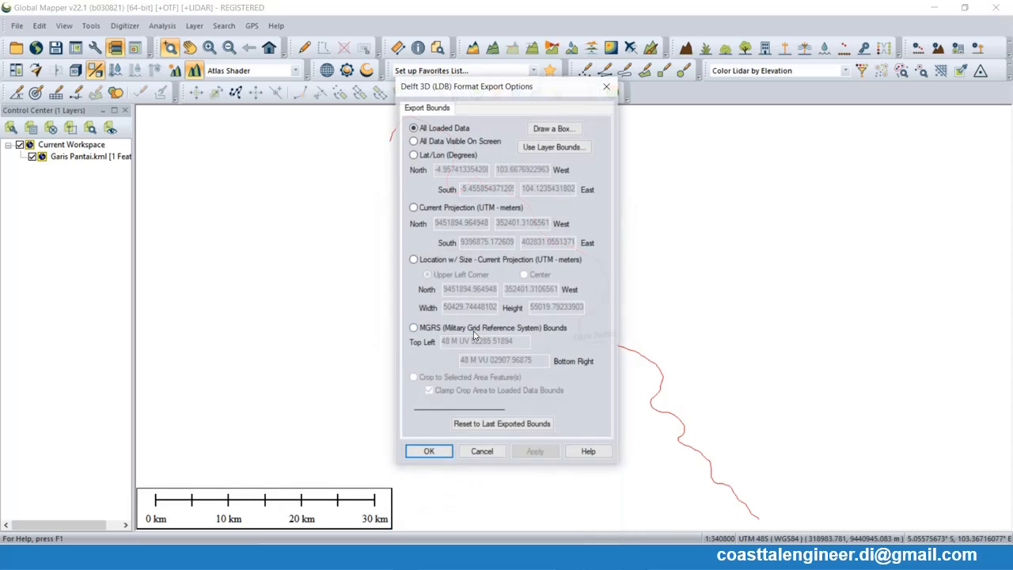
left_click(433, 448)
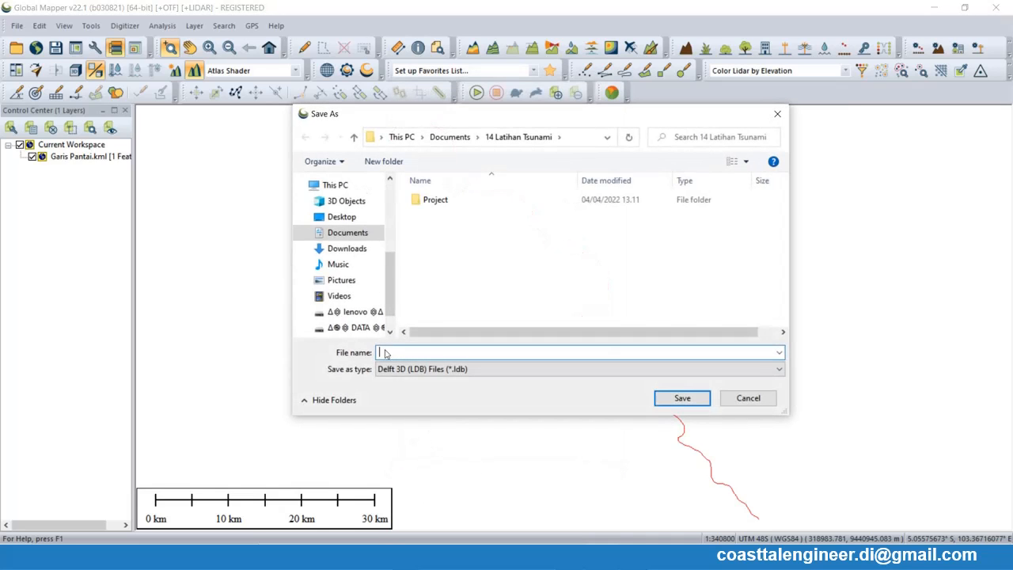
type("Garis Pantai")
key("Return")
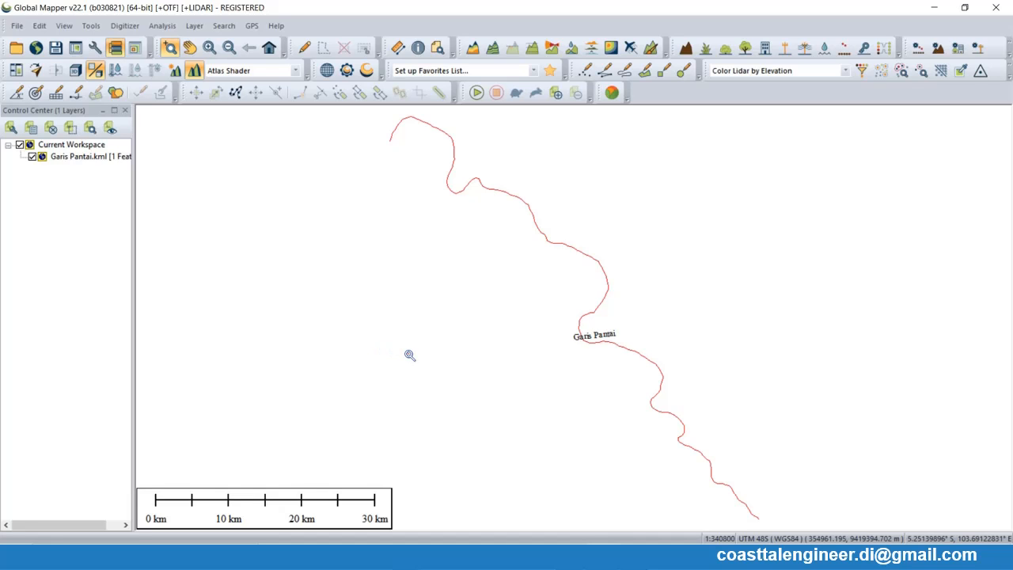
- Check the exported land boundary file in the 14 Latihan Tsunami folder and examine the contents of Bathymetry (-).xyz
left_click(405, 557)
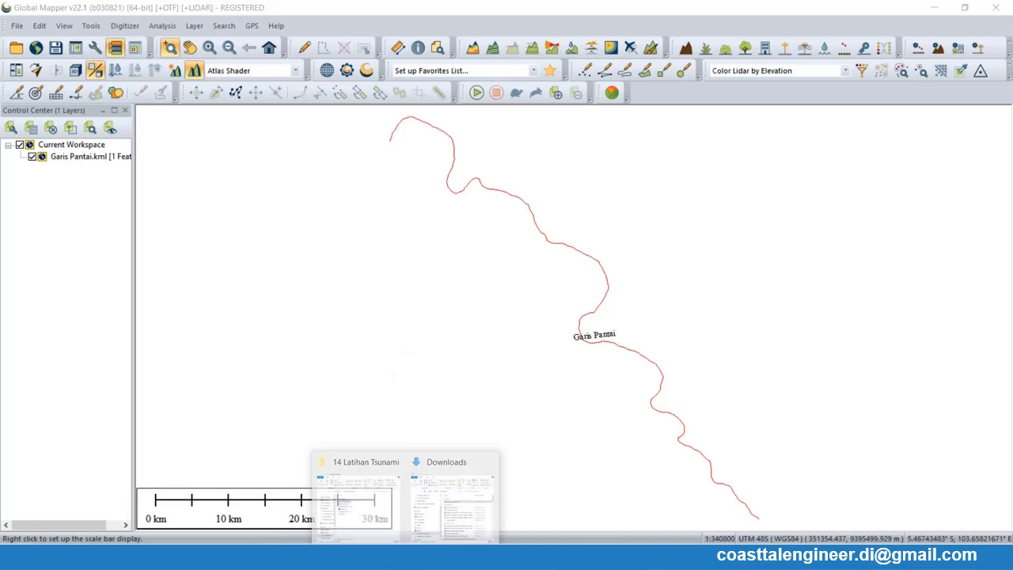
left_click(368, 503)
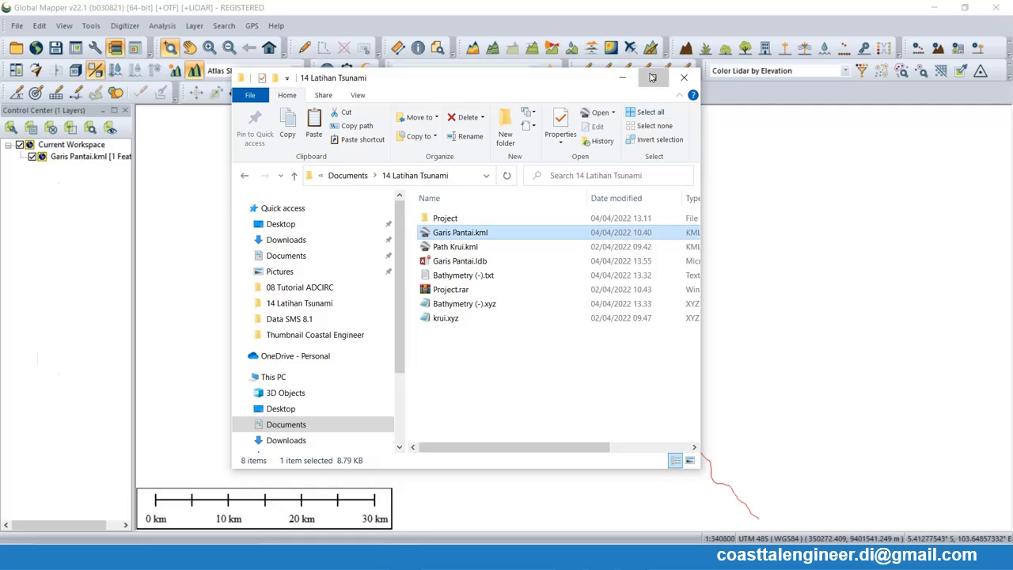
left_click(650, 72)
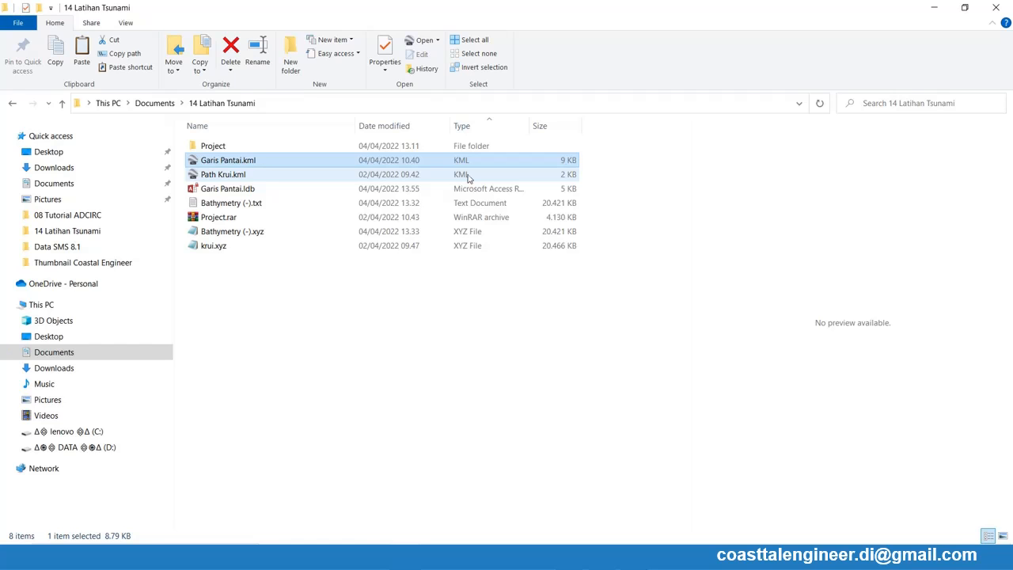
left_click(254, 205)
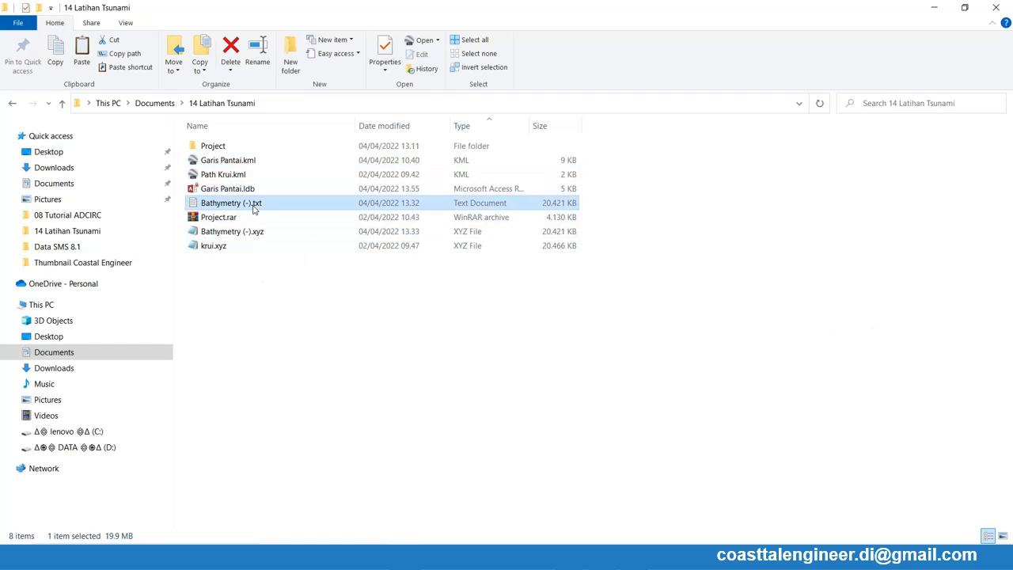
left_click(228, 232)
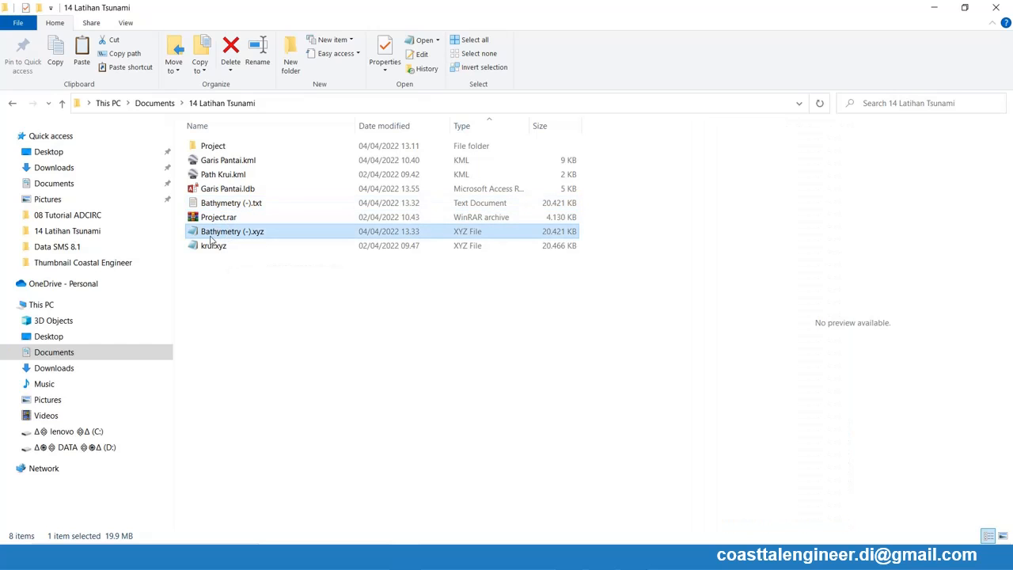
double_click(214, 234)
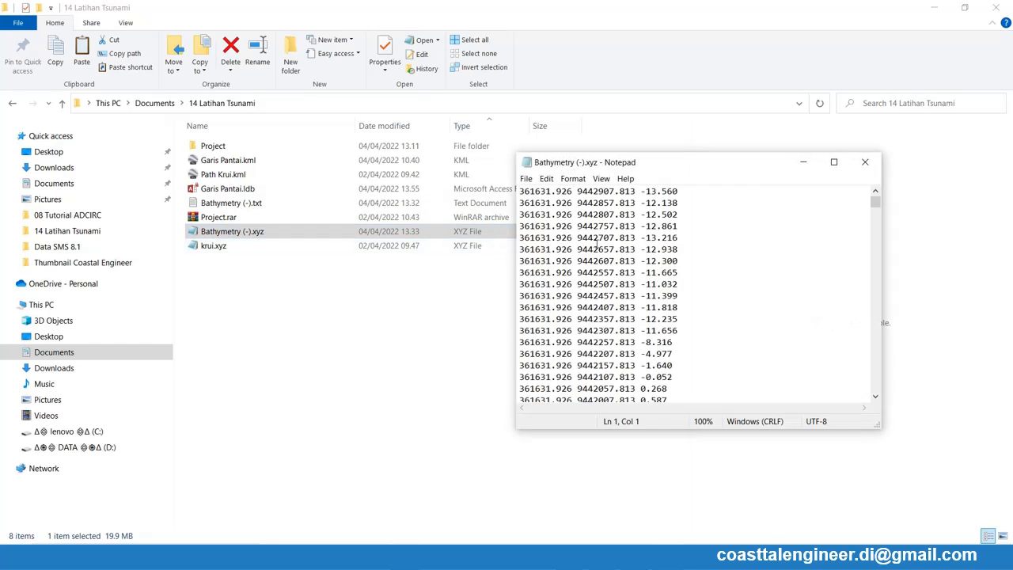
left_click(865, 162)
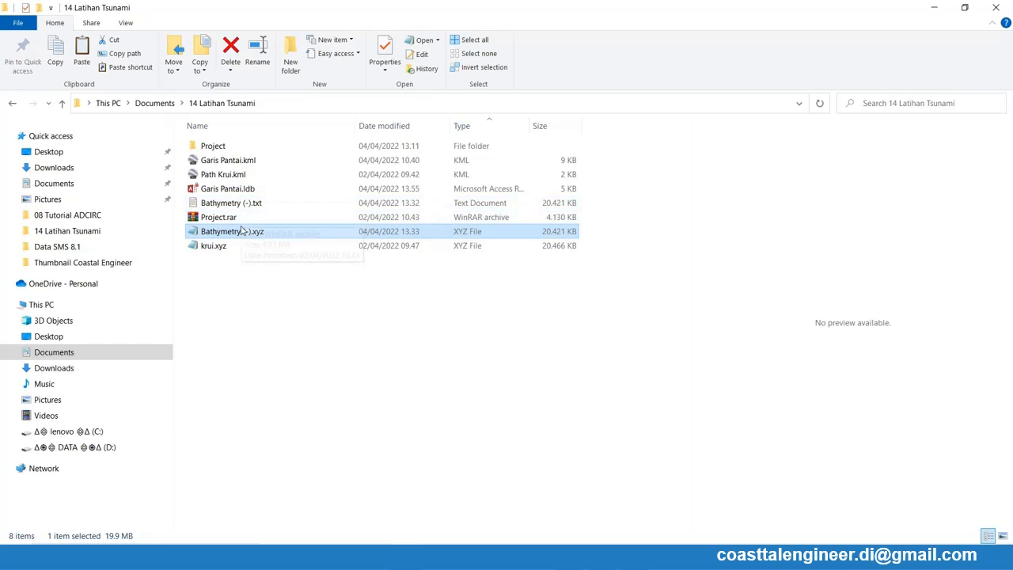
left_click(244, 207)
left_click(246, 233)
left_click(284, 324)
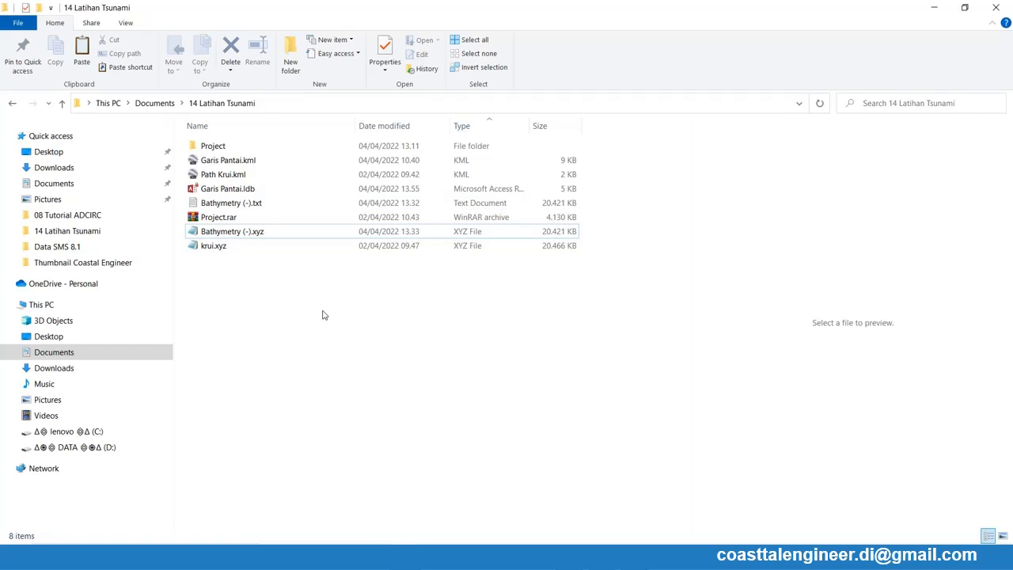
- Return to Delft3D's Grid and Bathymetry menu, launch RGFGRID, and maximize its window
left_click(654, 558)
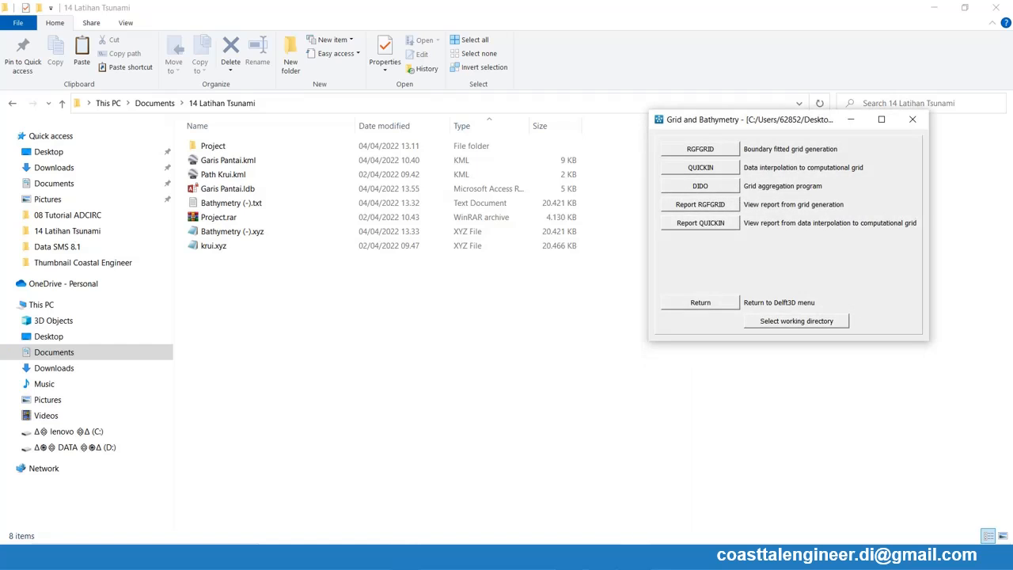
left_click(697, 151)
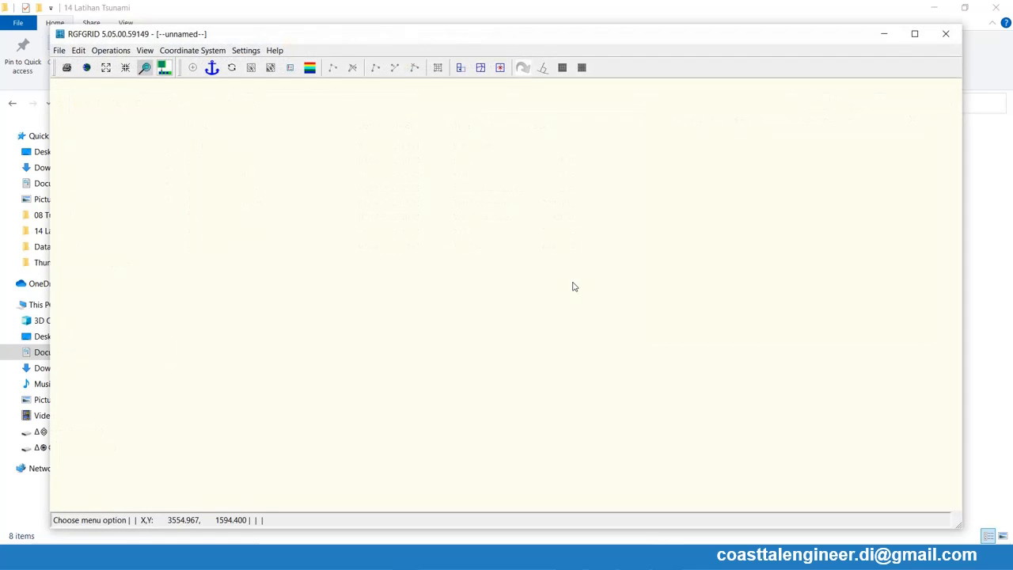
left_click(915, 33)
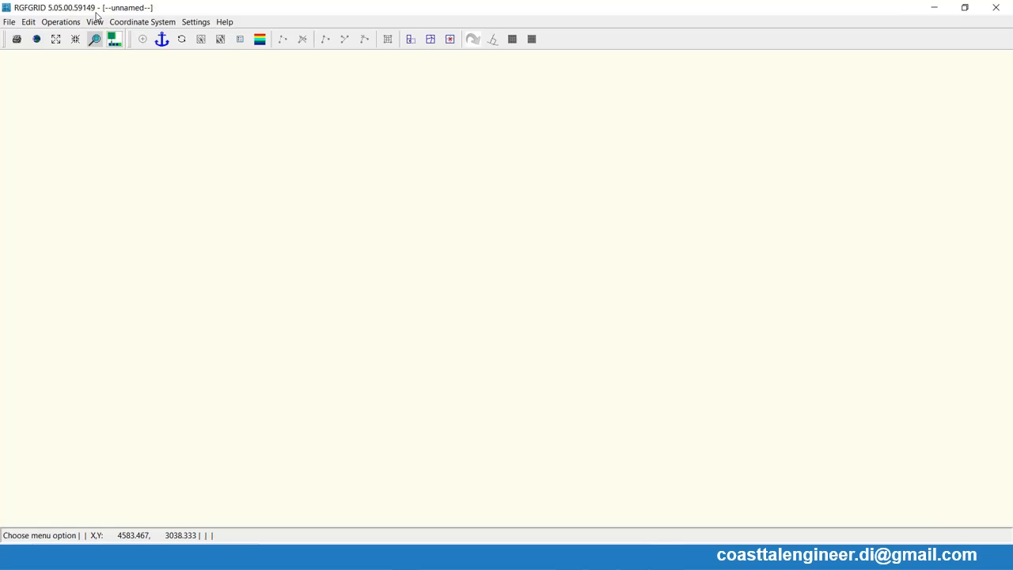
left_click(9, 22)
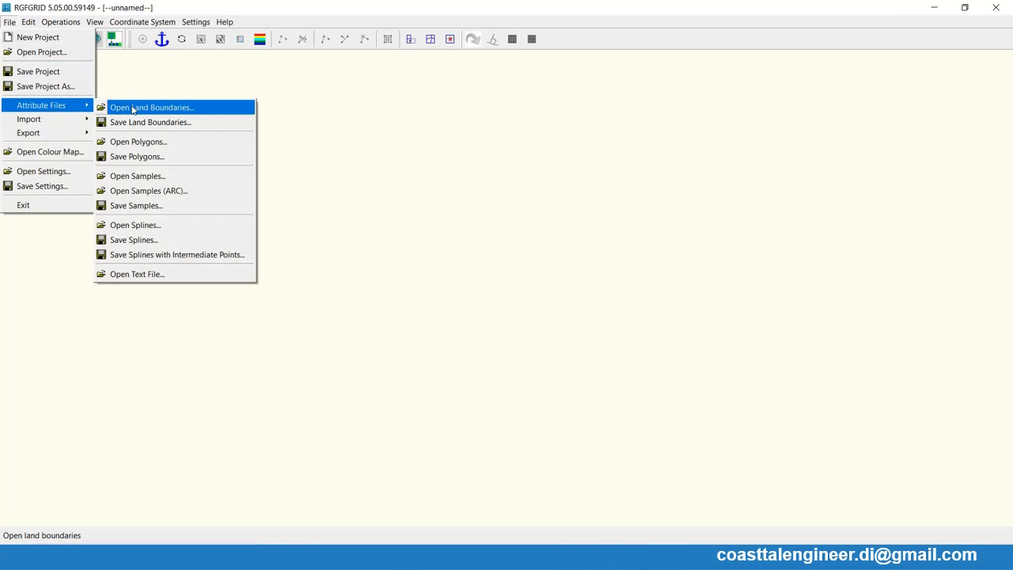
left_click(133, 110)
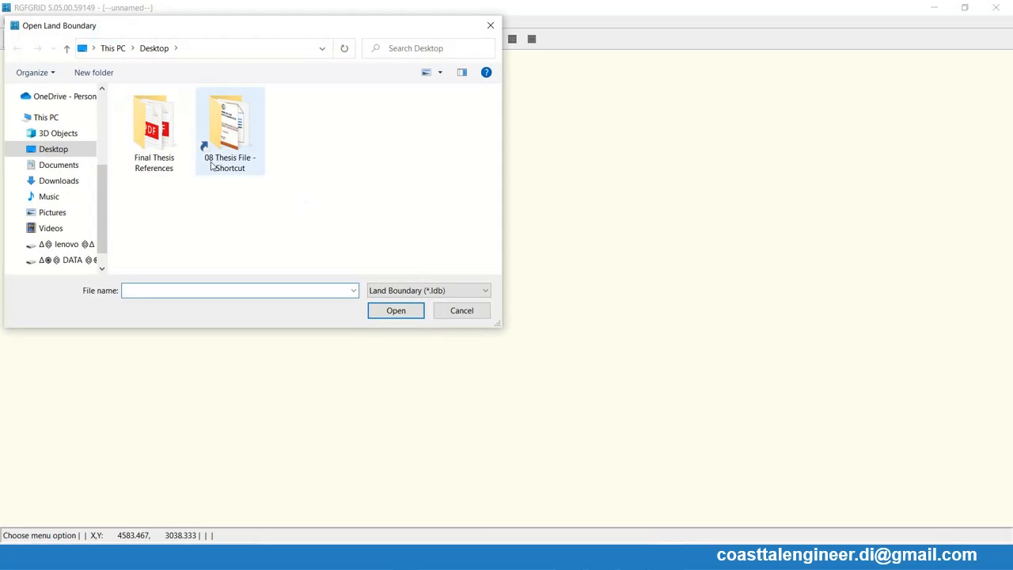
left_click(437, 311)
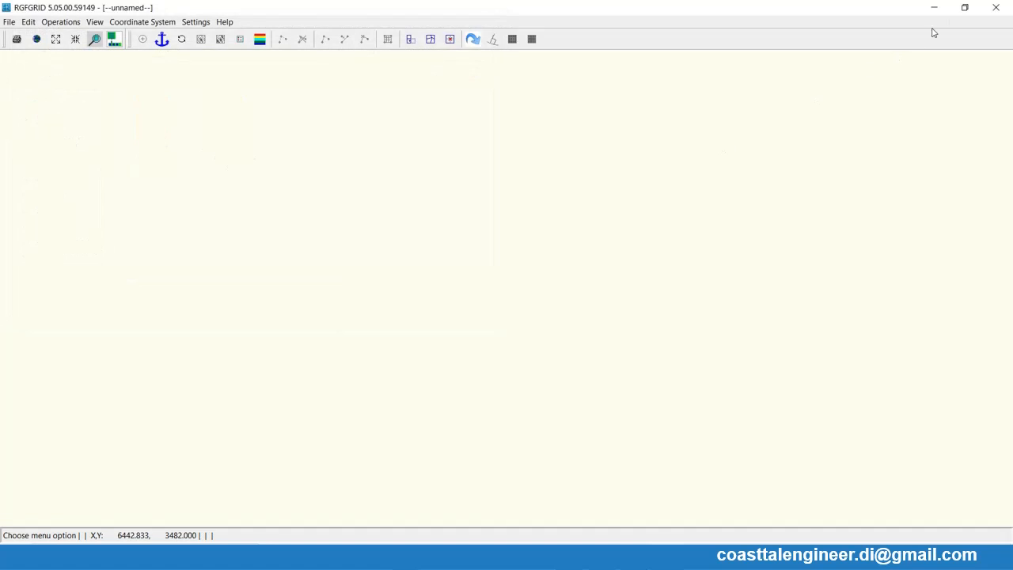
- Close RGFGRID and set the Grid and Bathymetry working directory to Documents\14 Latihan Tsunami
left_click(998, 7)
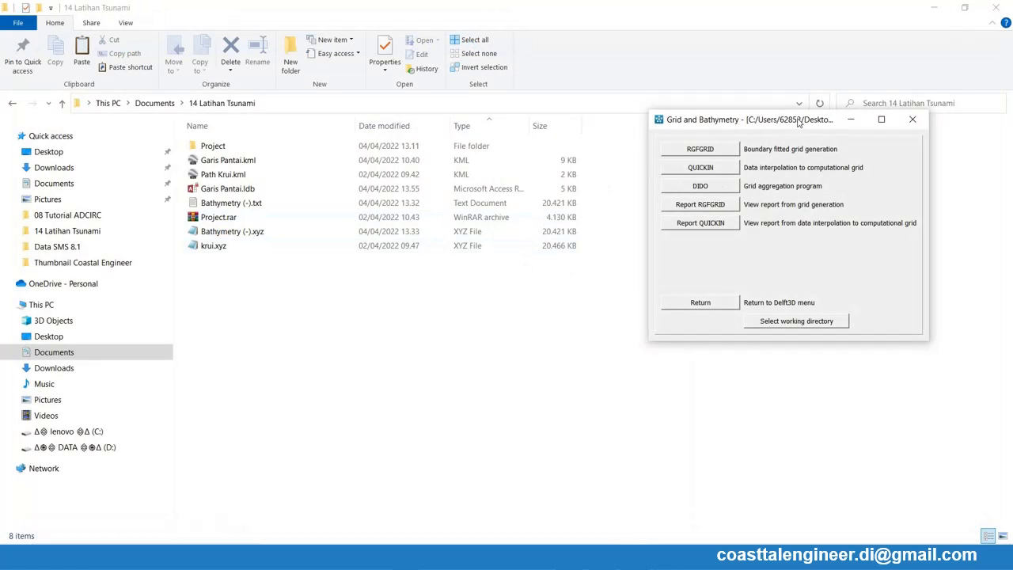
left_click_drag(802, 120, 632, 95)
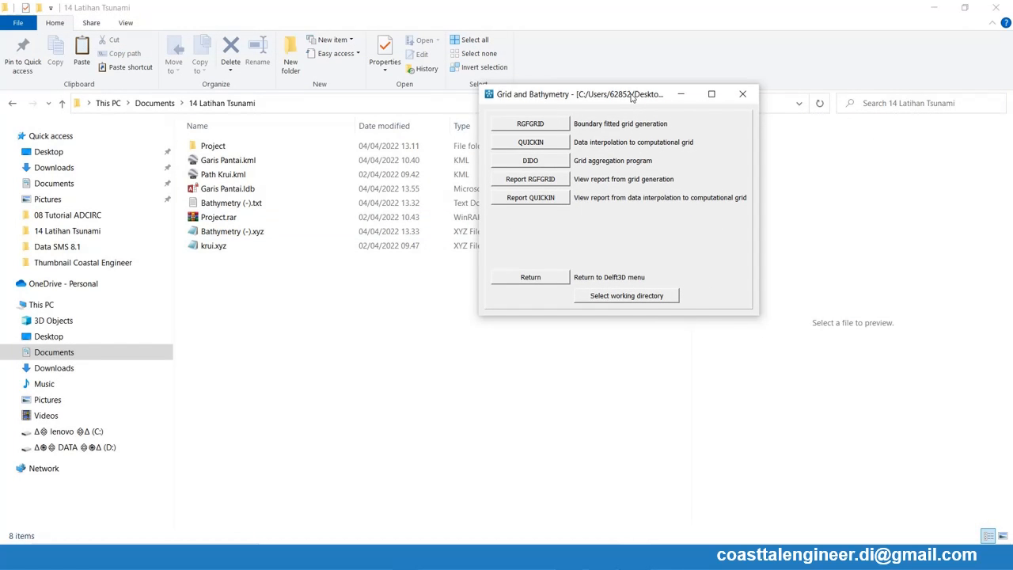
left_click(618, 298)
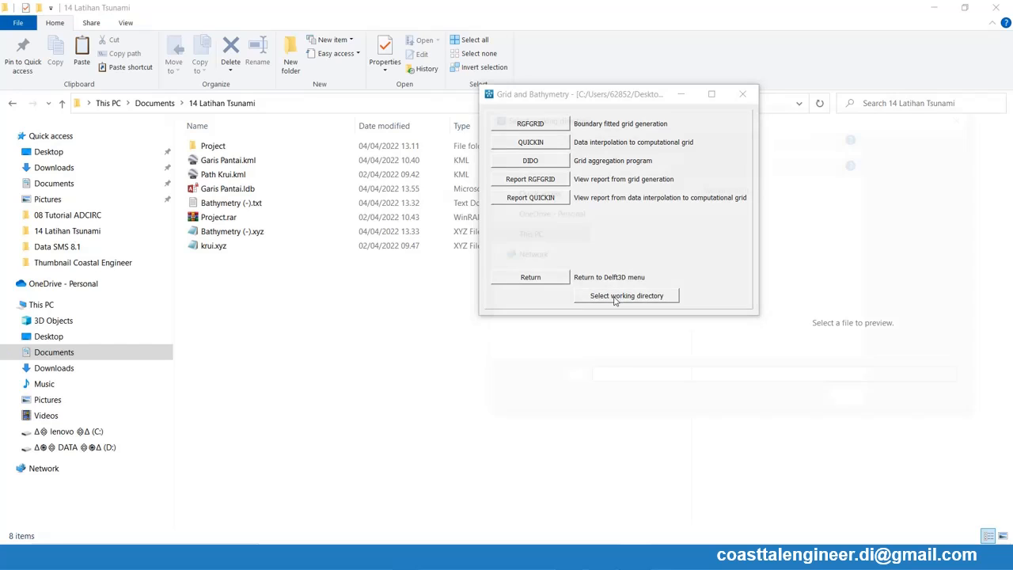
left_click(539, 255)
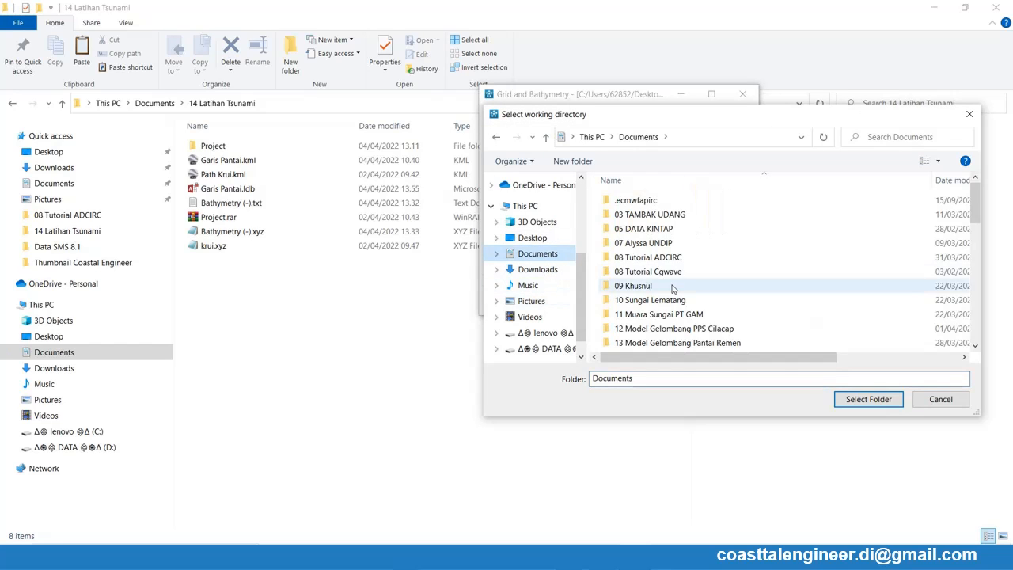
scroll(645, 321, "down", 2)
double_click(653, 273)
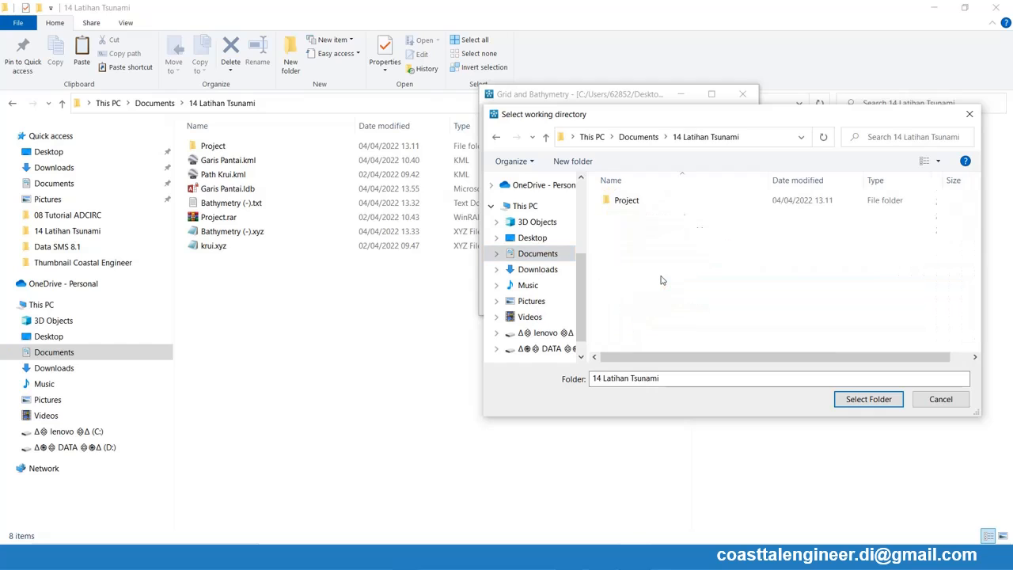
left_click(862, 404)
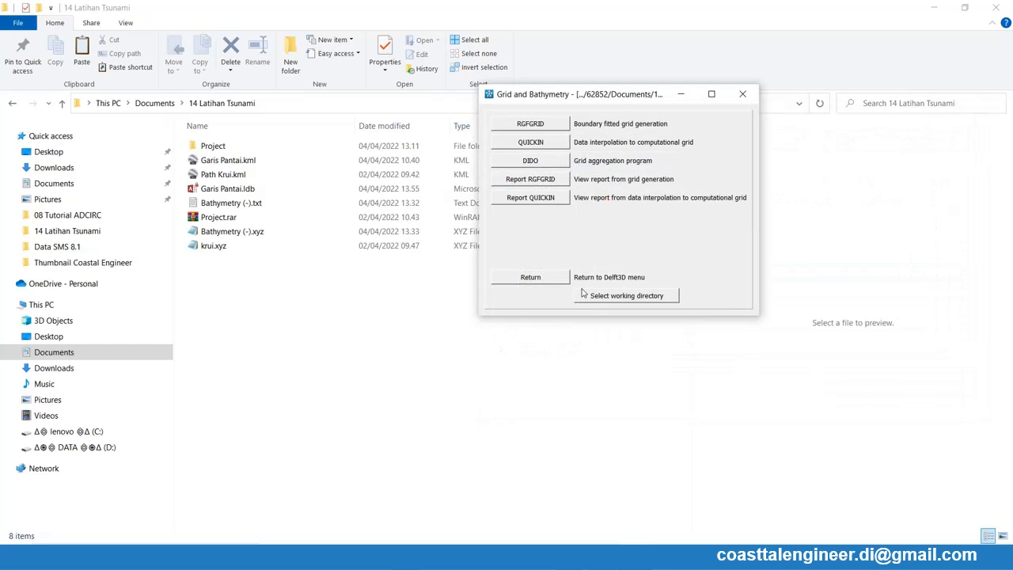
- Relaunch RGFGRID, load Garis Pantai.ldb as the land boundary, and maximize the window
left_click(529, 126)
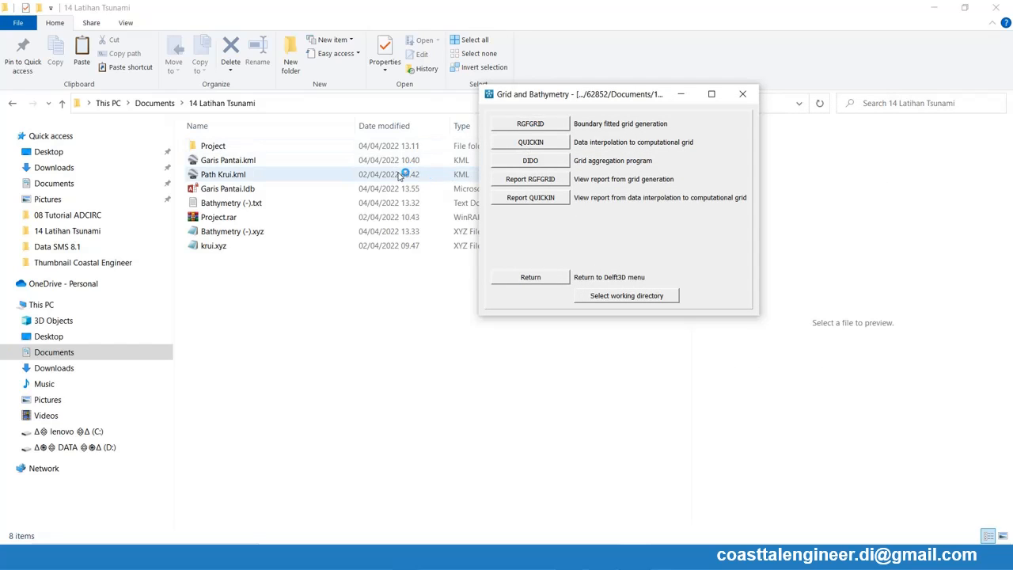
left_click(60, 50)
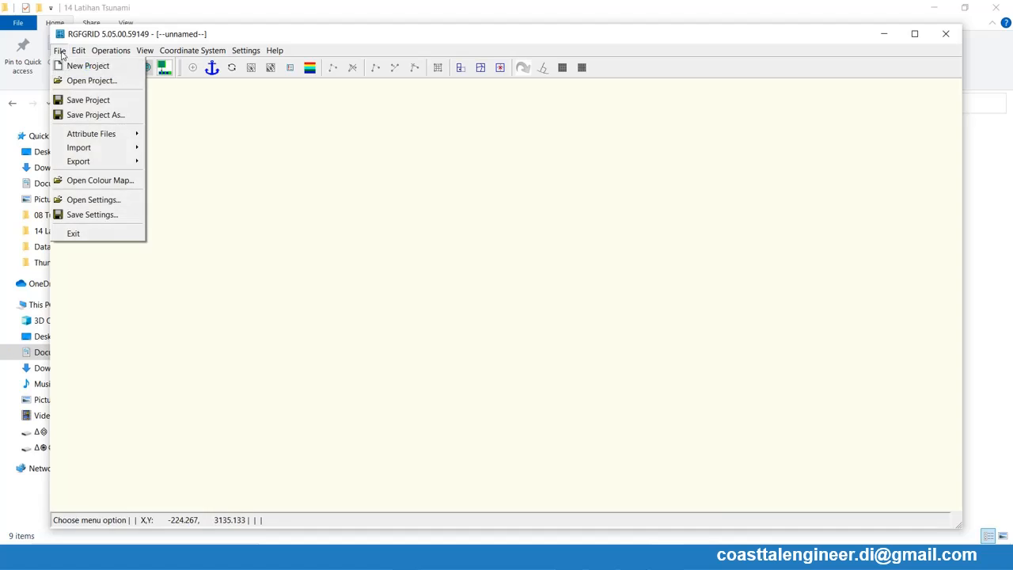
mouse_move(119, 133)
left_click(182, 136)
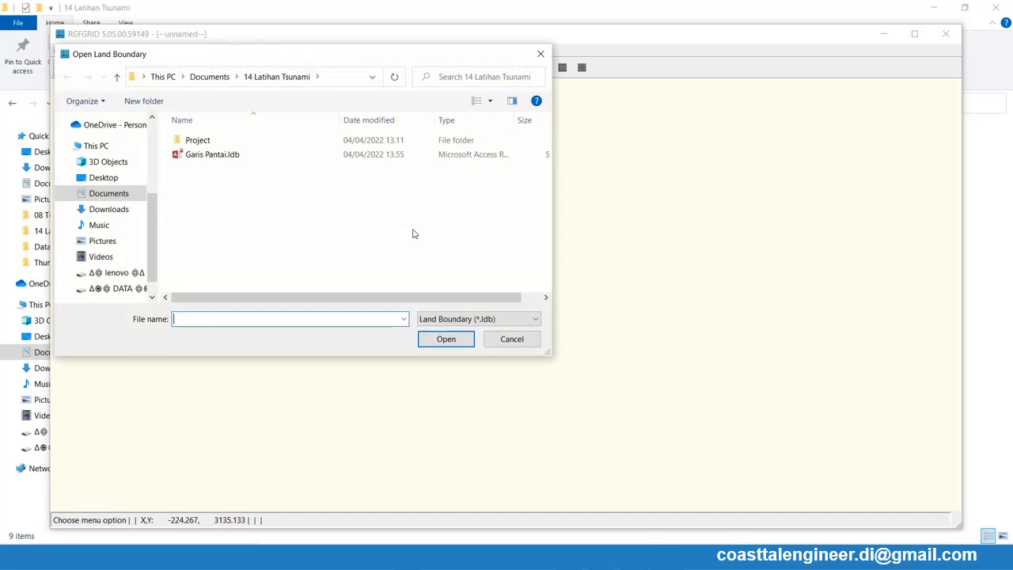
double_click(212, 158)
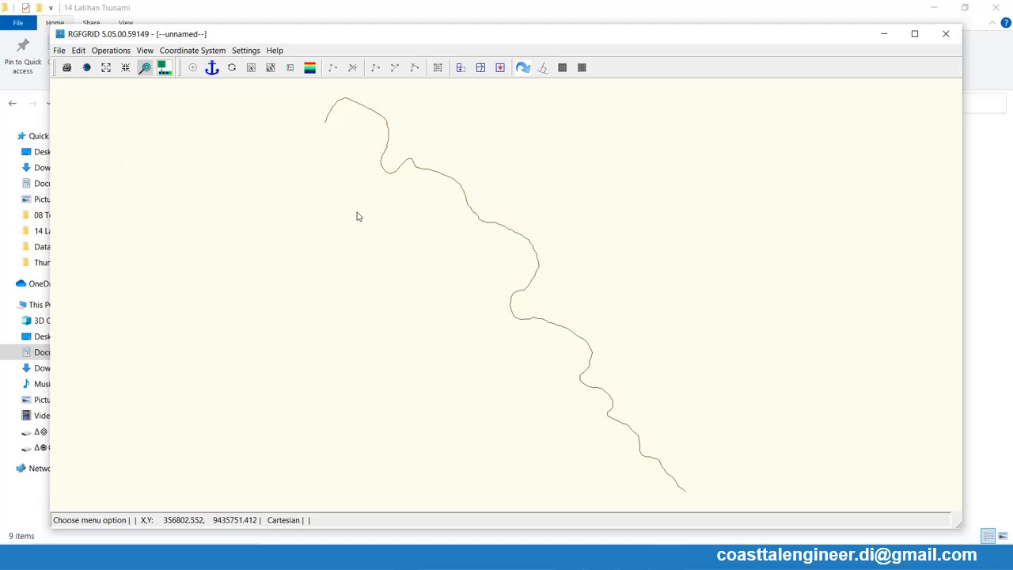
left_click(915, 34)
scroll(342, 120, "down", 1)
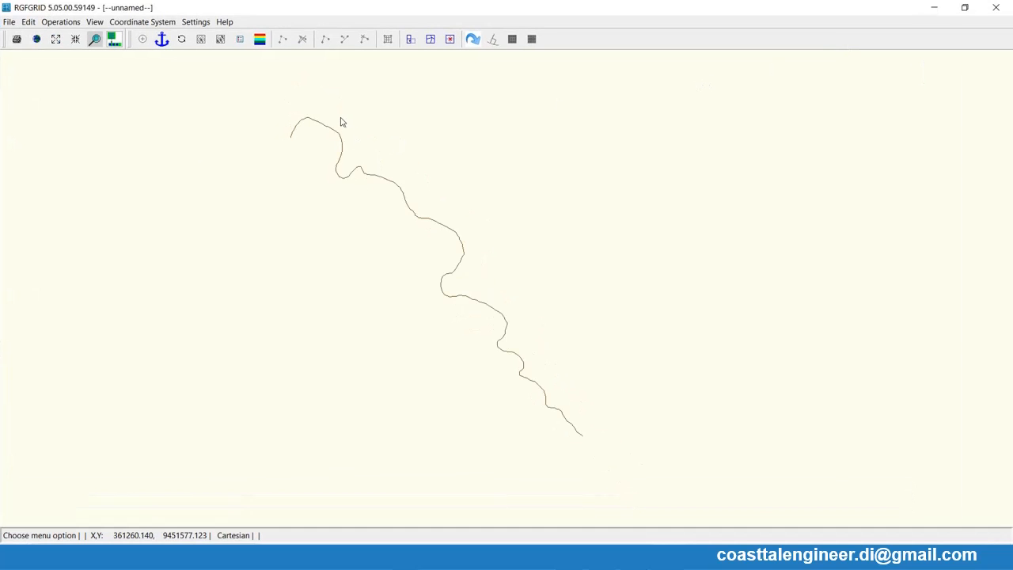
scroll(382, 195, "down", 1)
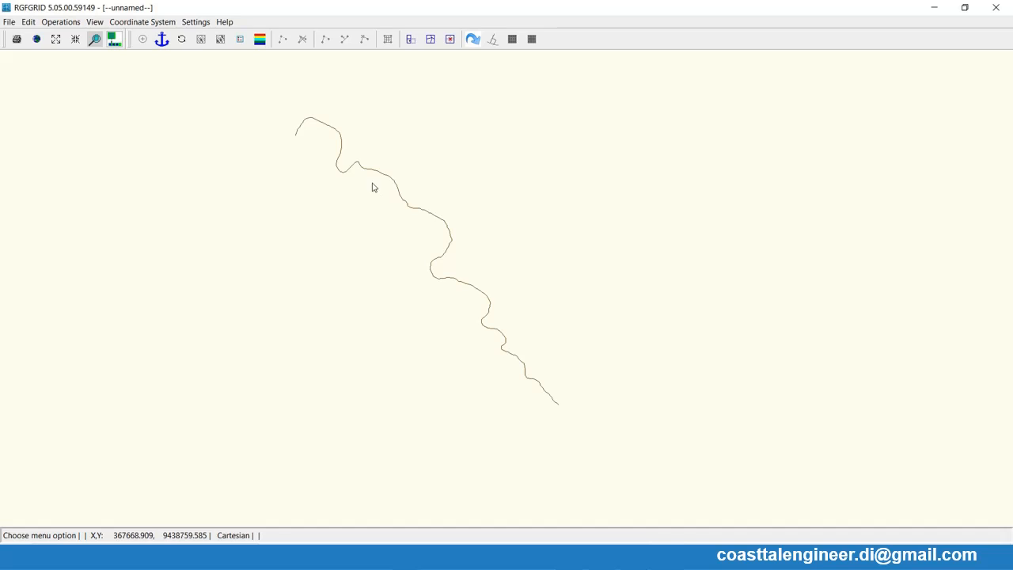
- Load Bathymetry (-).xyz as samples and fit the whole project area in view
left_click(10, 21)
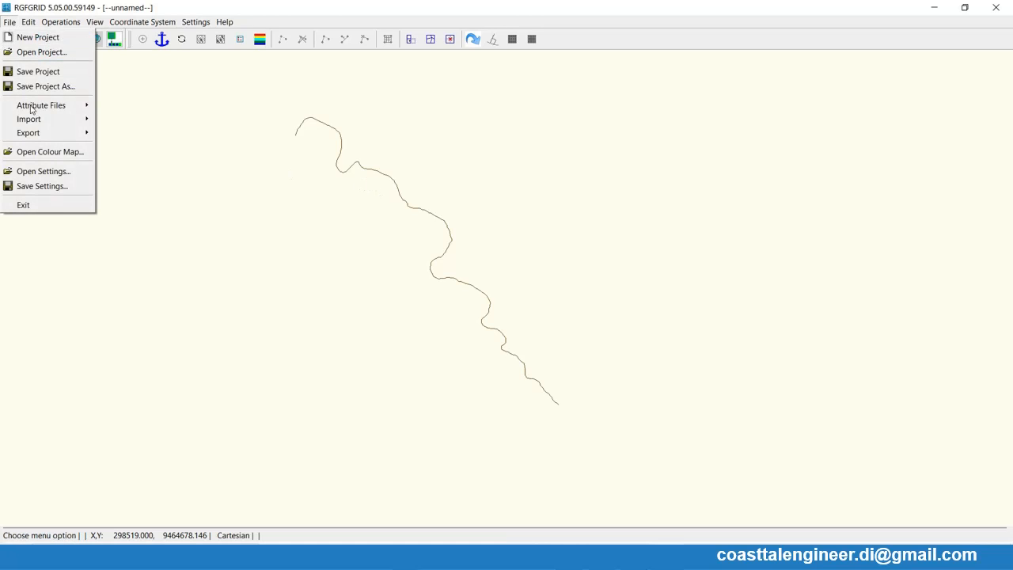
mouse_move(44, 106)
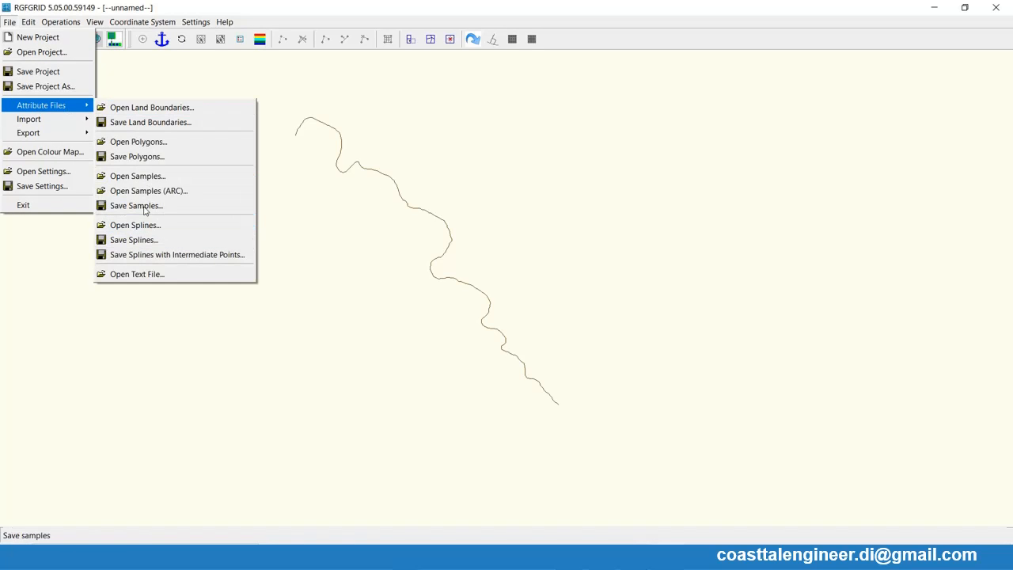
left_click(147, 177)
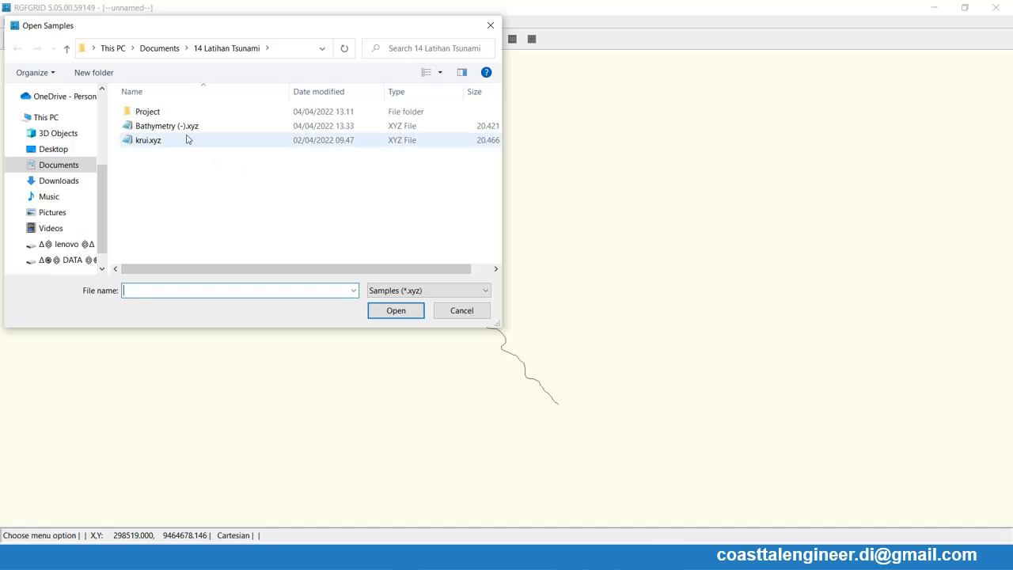
double_click(187, 127)
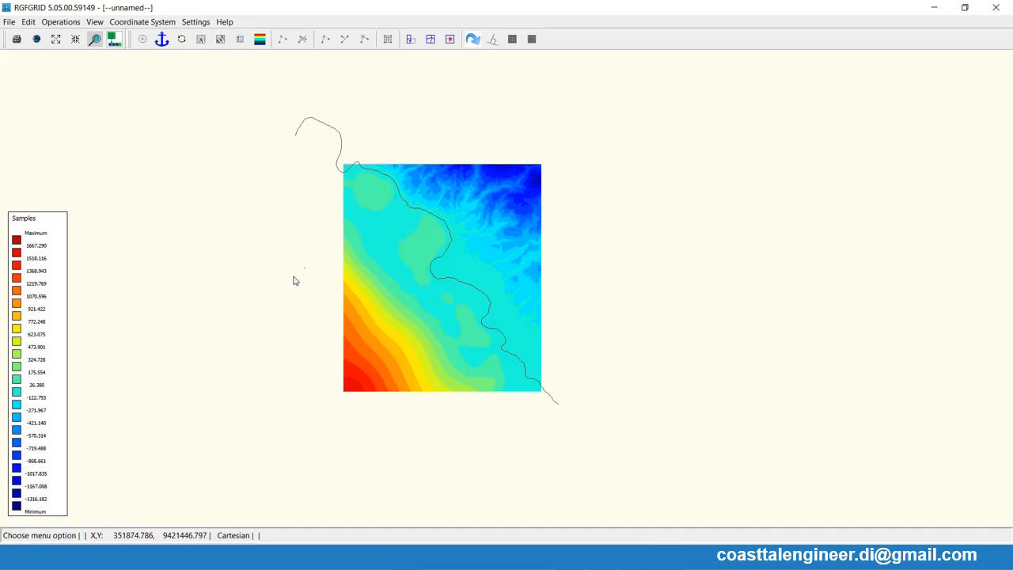
left_click(36, 40)
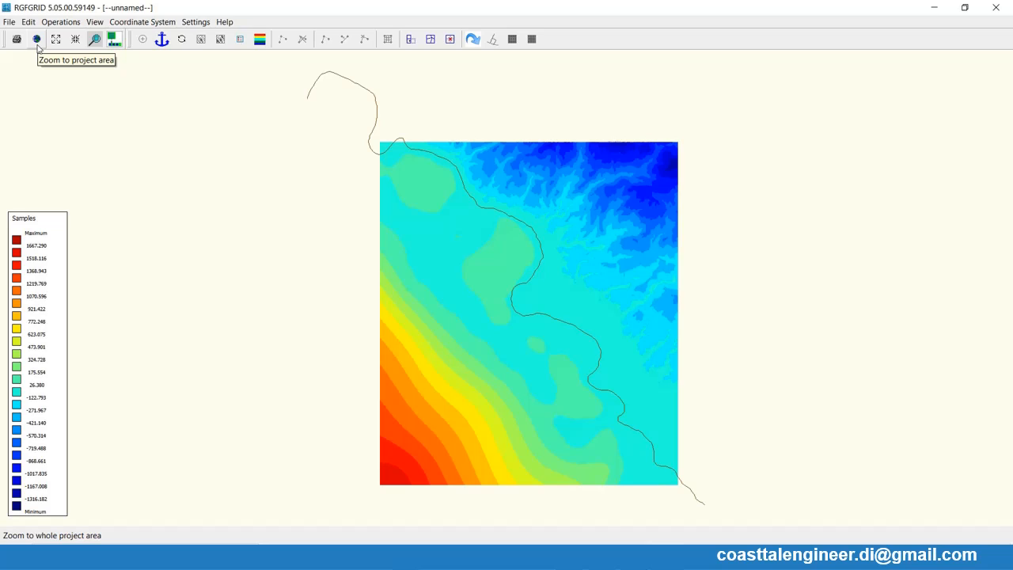
- Draw a new spline from the bathymetry's western edge across the coastline to an inland point near X 381839, Y 9439298
left_click(28, 21)
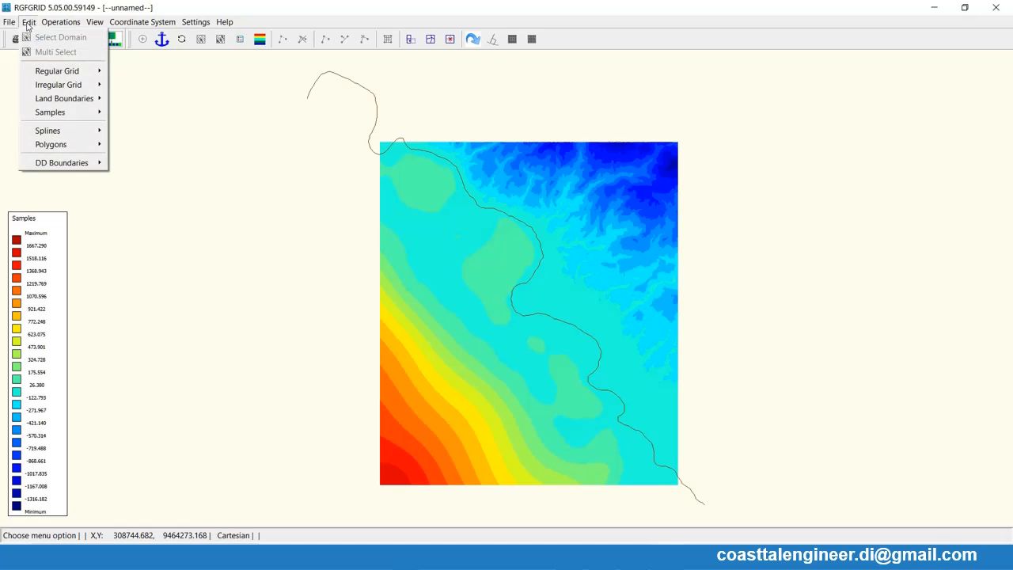
mouse_move(56, 132)
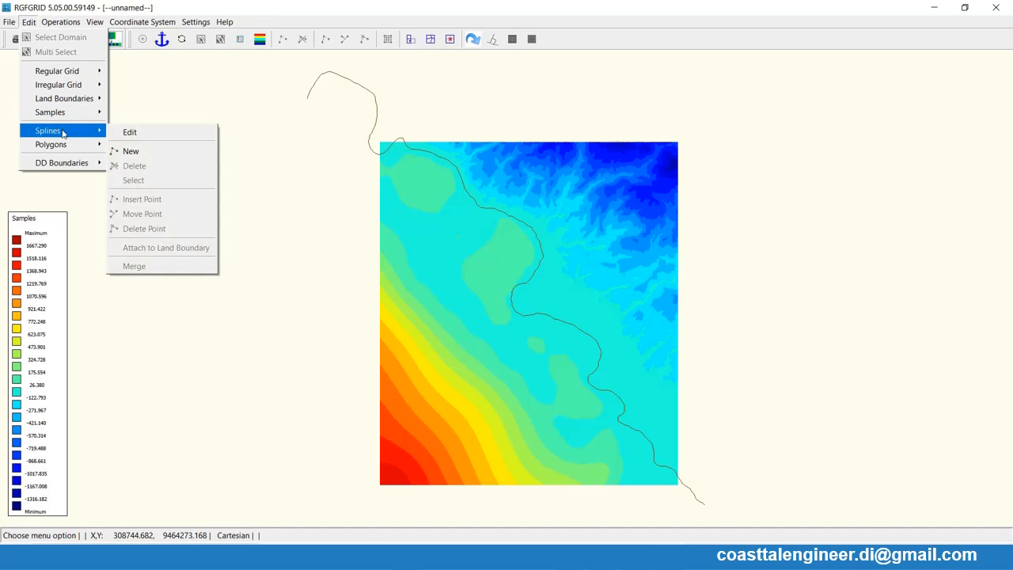
left_click(131, 151)
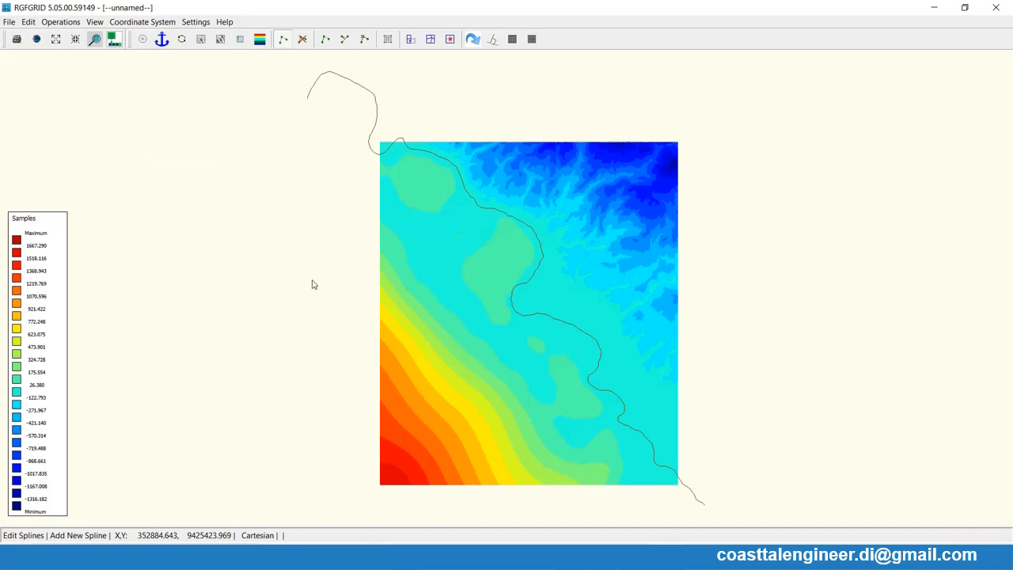
left_click(381, 362)
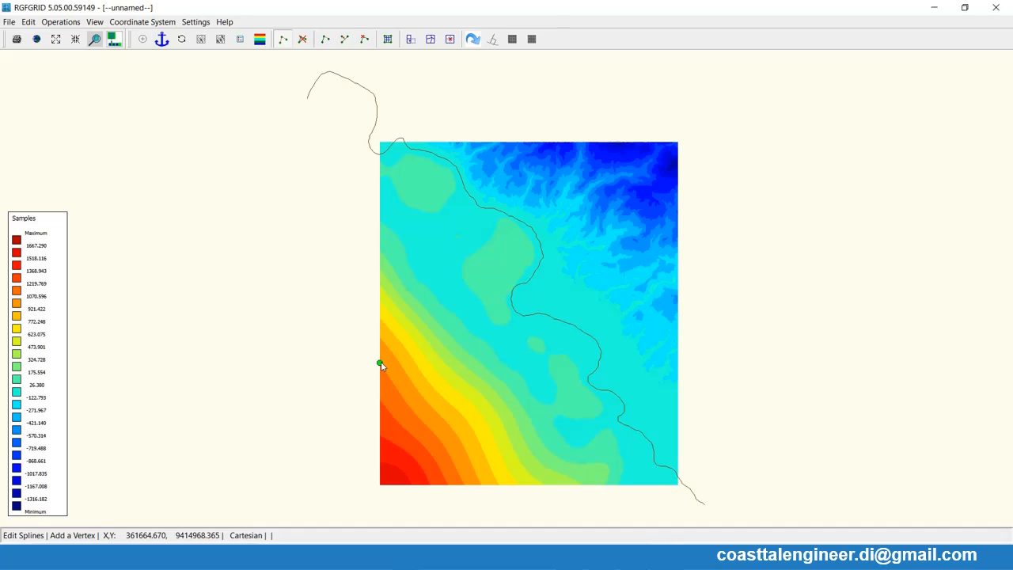
left_click(540, 172)
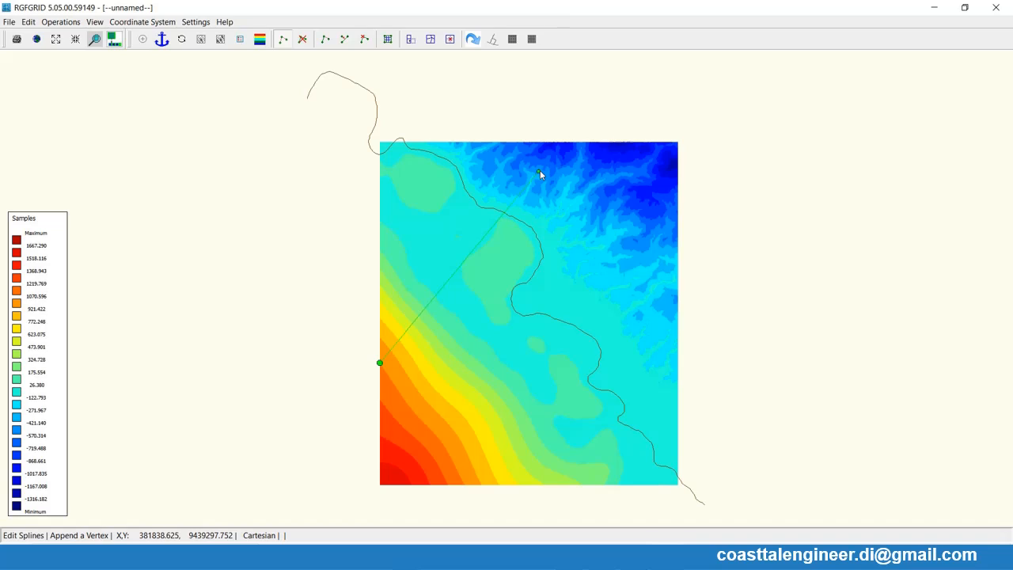
right_click(540, 172)
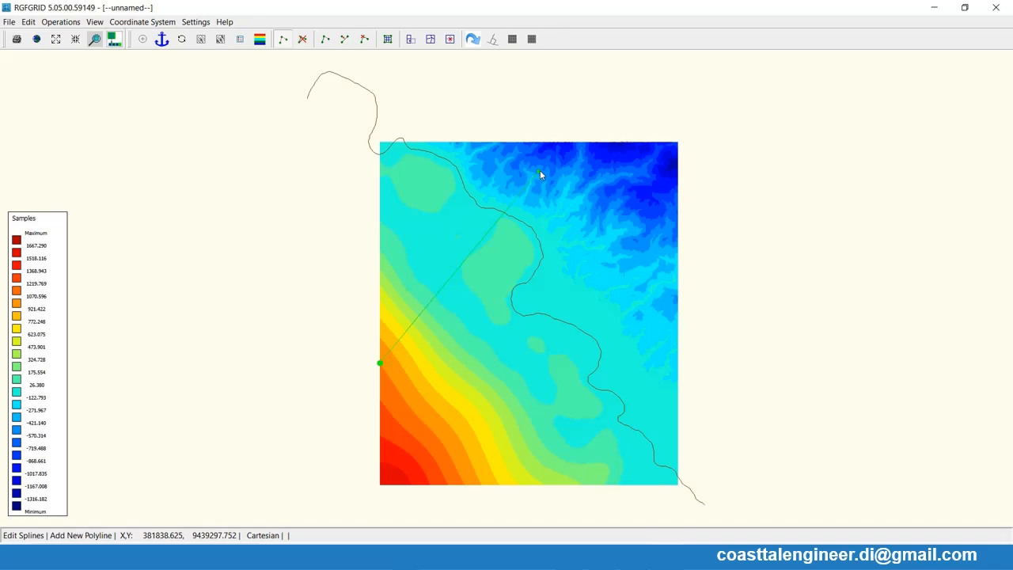
- Draw a second spline from the bathymetry's southern edge across the coastline to an inland point near X 396383, Y 9420933
left_click(483, 485)
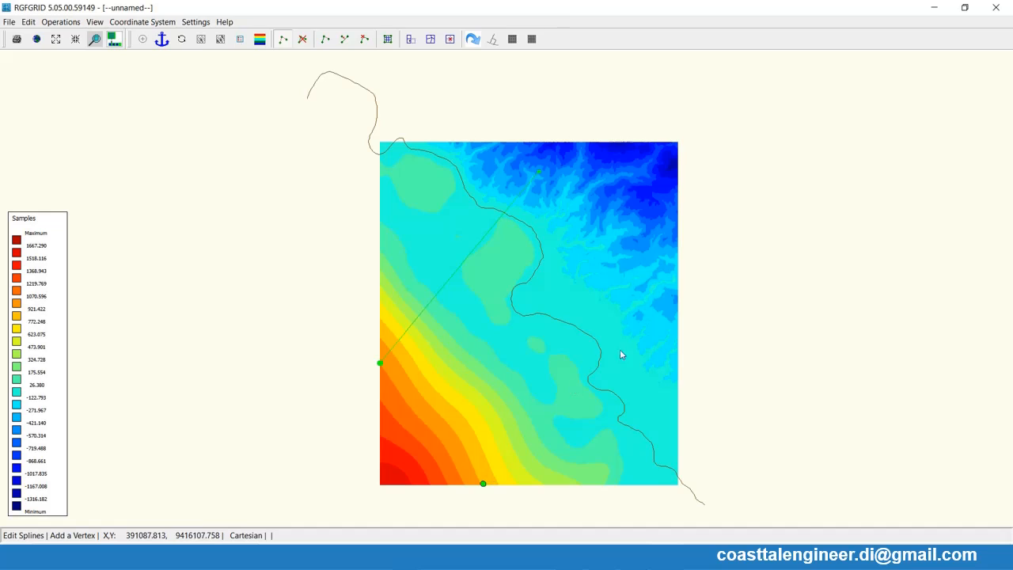
left_click(653, 317)
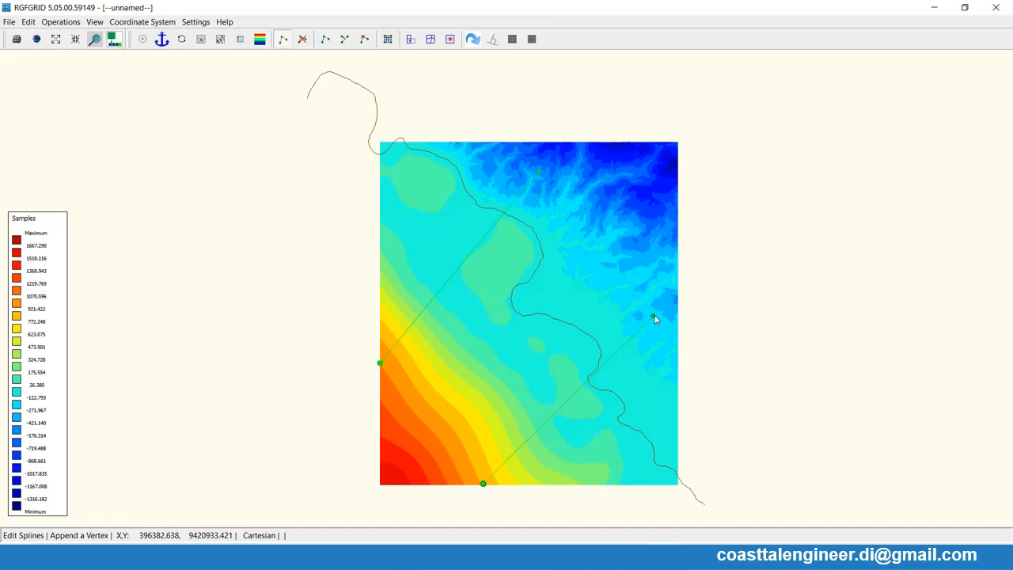
right_click(654, 317)
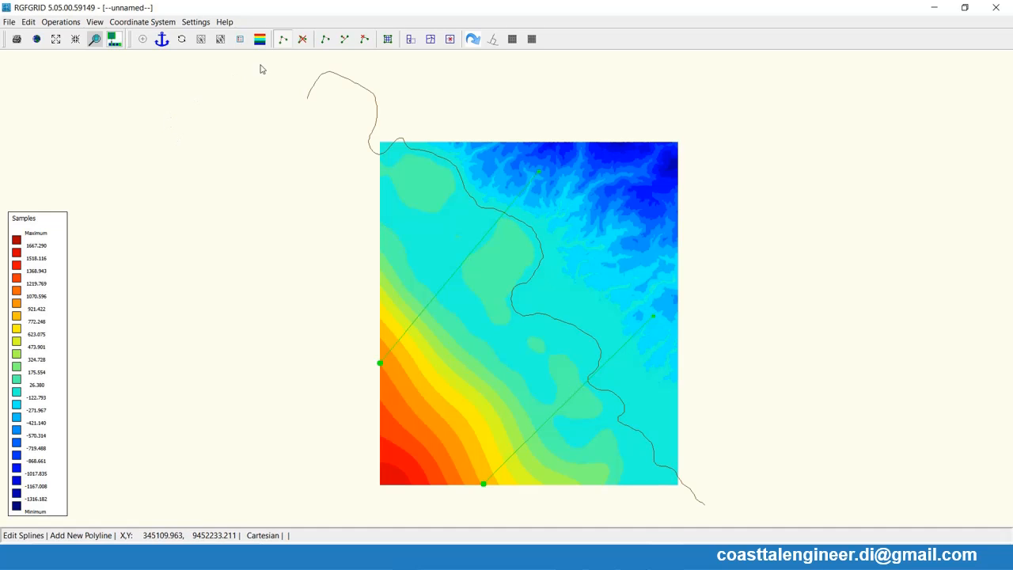
- Move the inland end point of the southeastern spline slightly farther inland to the northeast
left_click(345, 40)
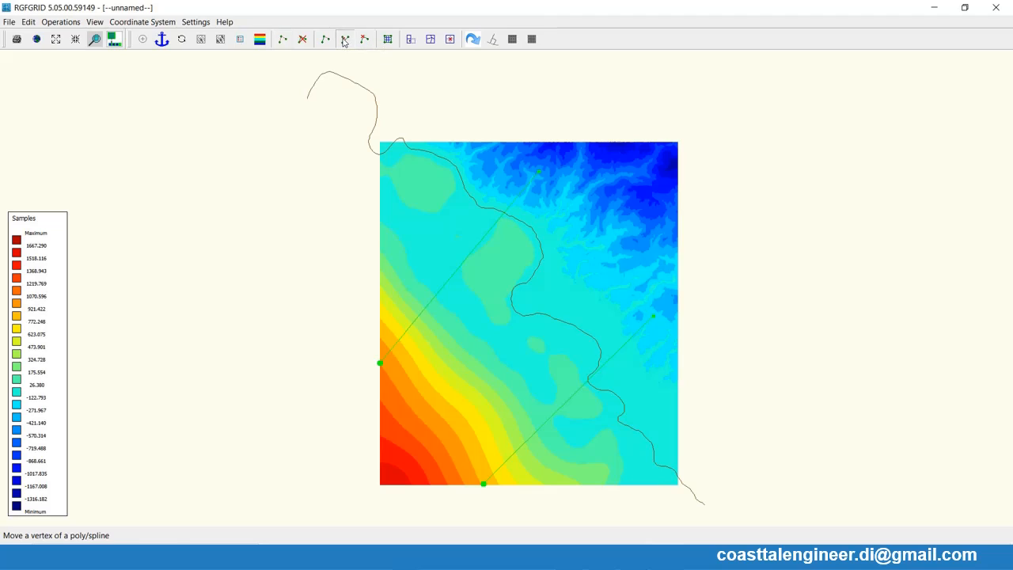
left_click(655, 316)
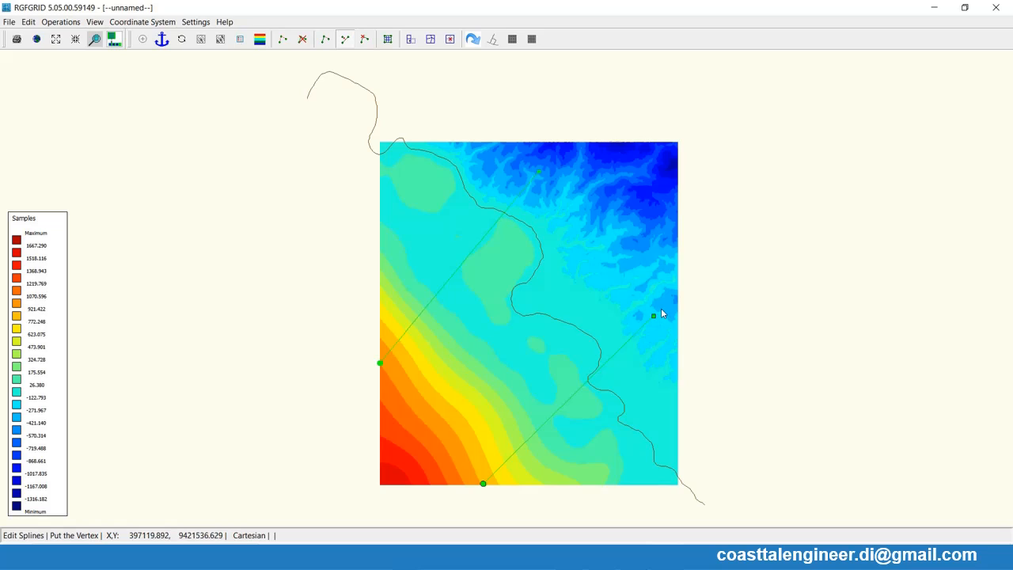
left_click(662, 312)
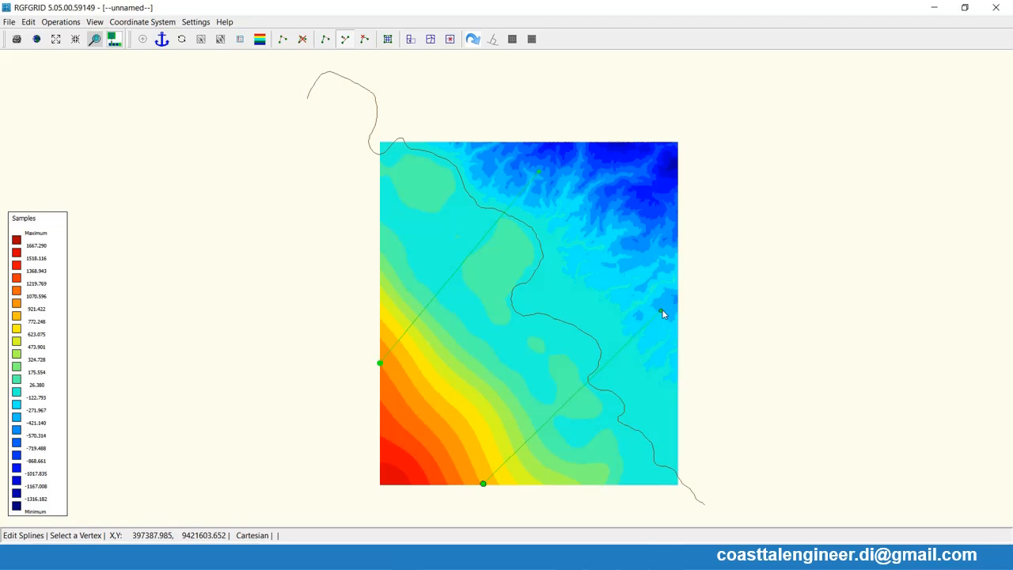
left_click(662, 311)
left_click(665, 312)
- Move the offshore end point of the southeastern spline beyond the bathymetry's southern edge, to about X 378219, Y 9395800
left_click(483, 485)
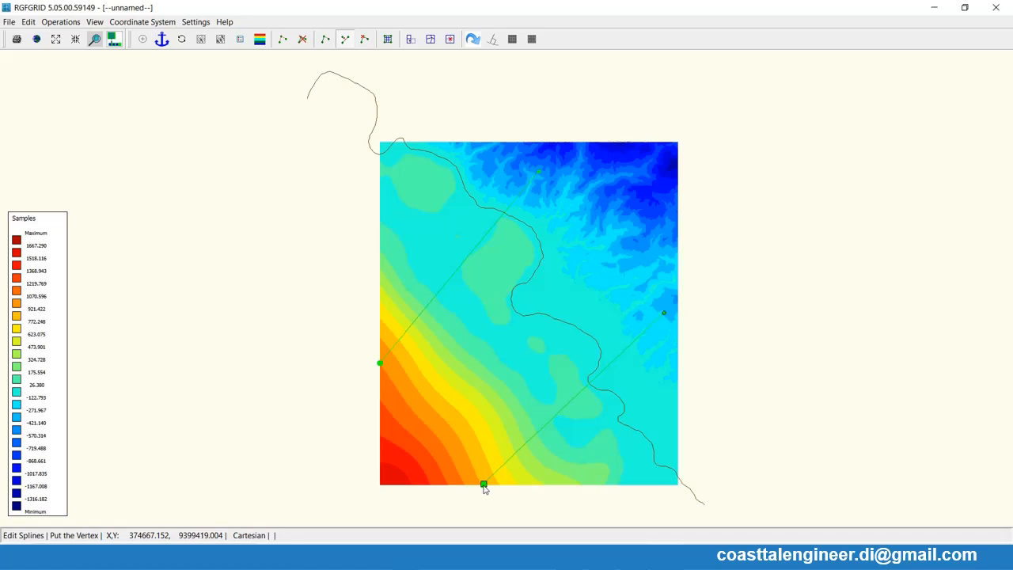
left_click(483, 499)
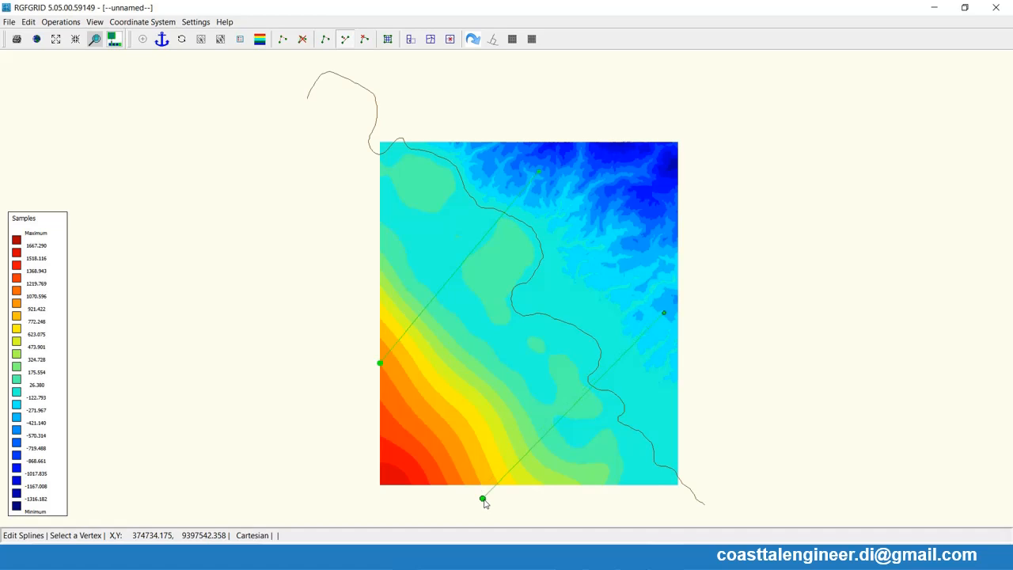
left_click(484, 501)
left_click(484, 510)
left_click(485, 509)
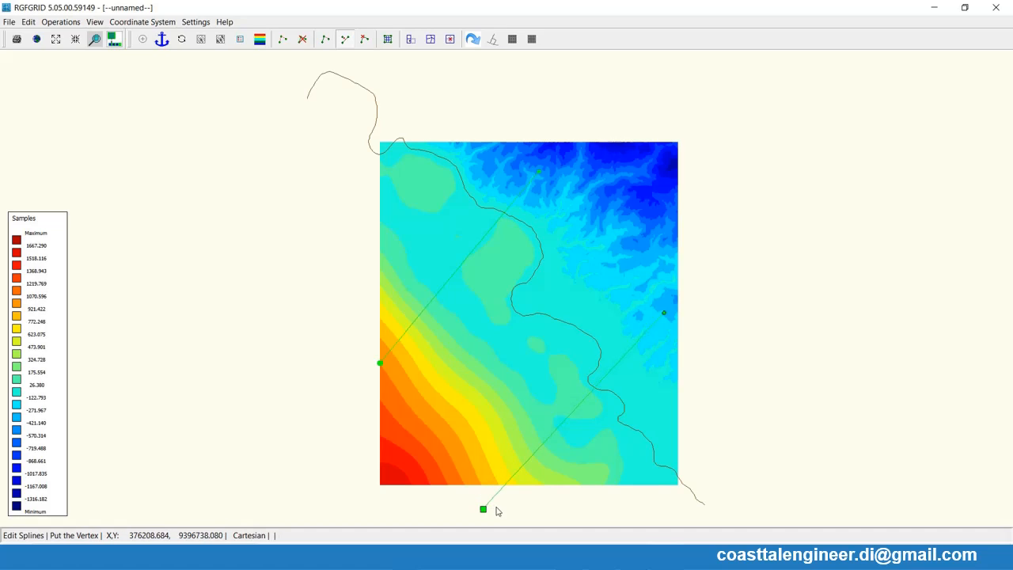
left_click(498, 508)
left_click(498, 509)
left_click(510, 514)
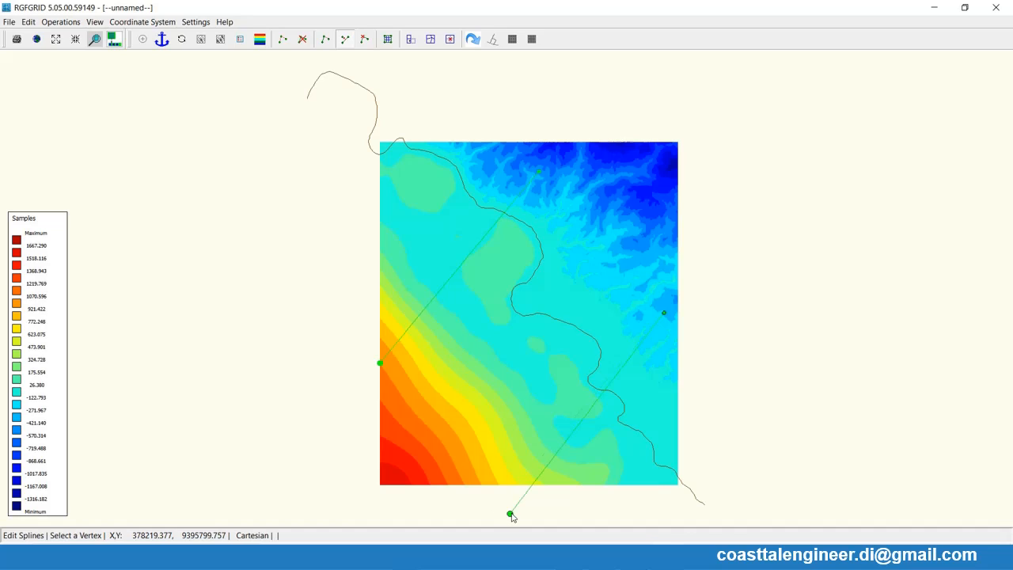
- Move the offshore end point of the northwestern spline slightly west, just beyond the bathymetry's western edge
right_click(369, 375)
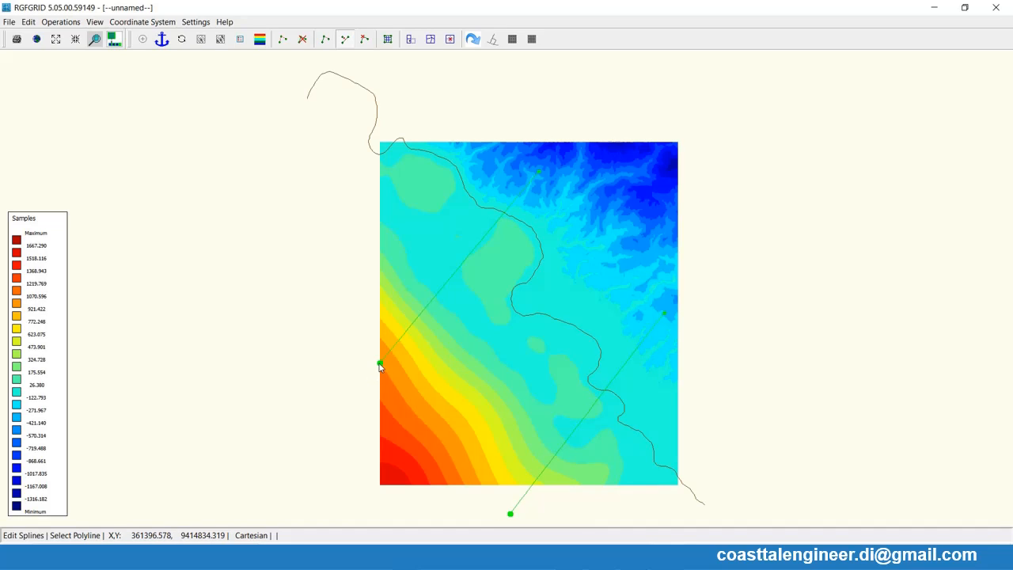
left_click(380, 363)
left_click(379, 364)
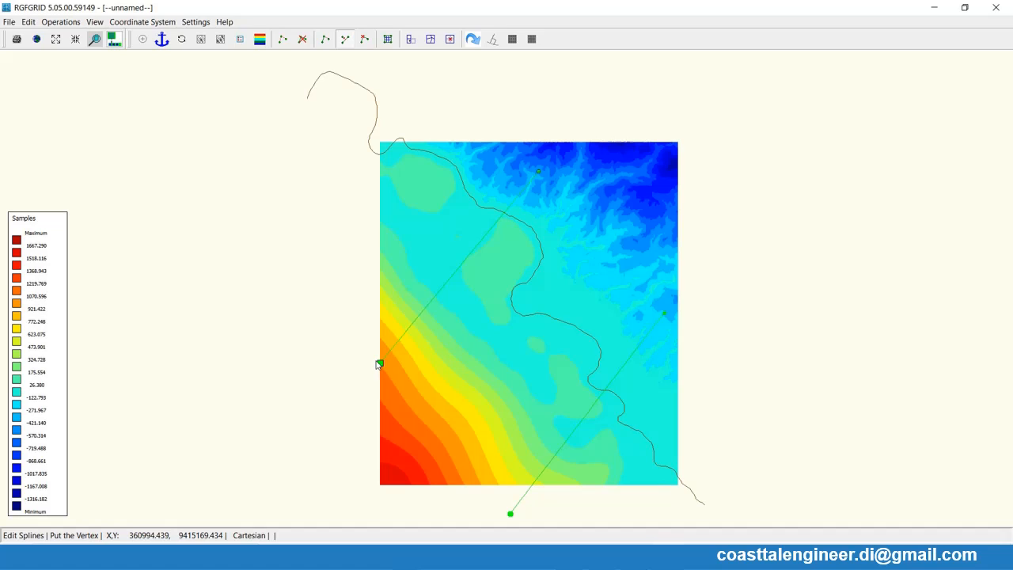
left_click(374, 362)
right_click(354, 369)
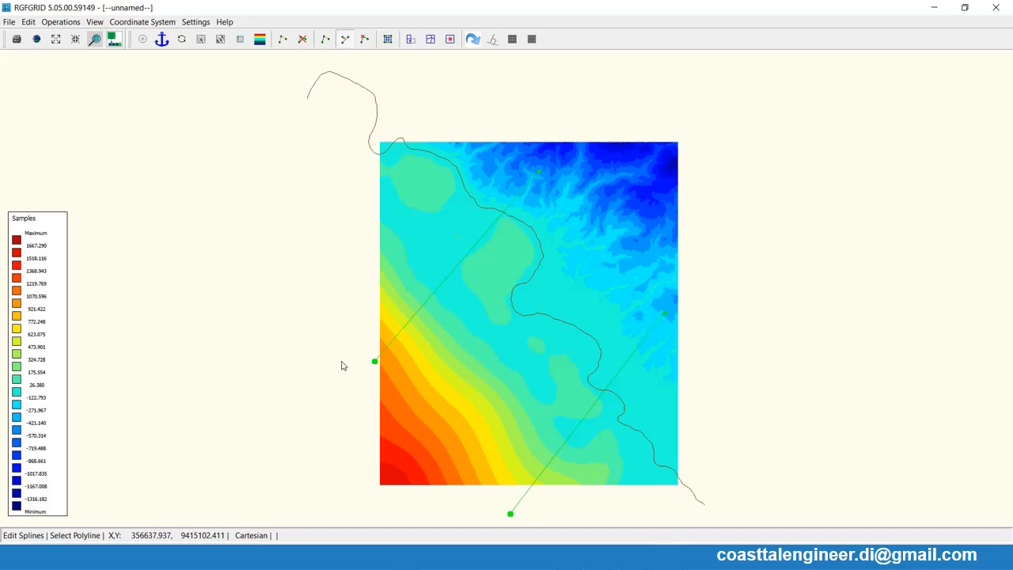
- Draw an offshore alongshore spline from the bathymetry's western edge to its southern edge, crossing both cross-shore splines
left_click(283, 39)
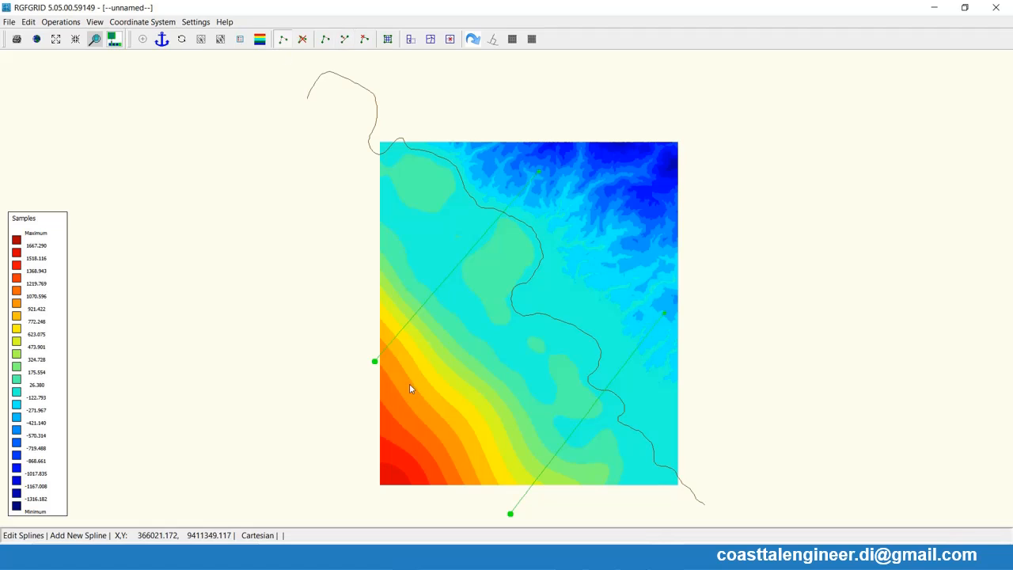
left_click(382, 321)
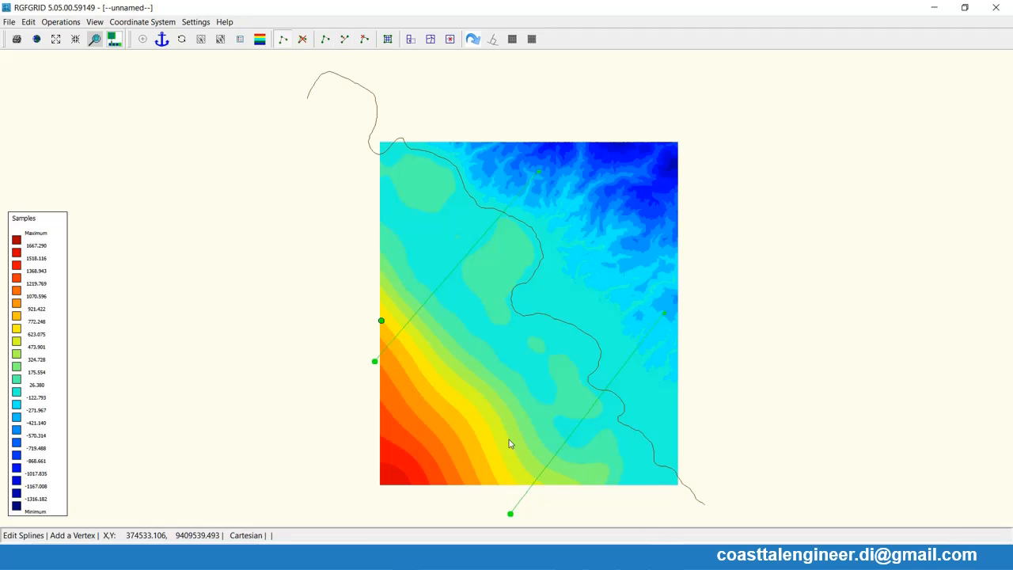
left_click(546, 484)
right_click(546, 484)
- Draw an inland alongshore spline across the landward ends of both cross-shore splines, roughly parallel to the offshore one
left_click(519, 163)
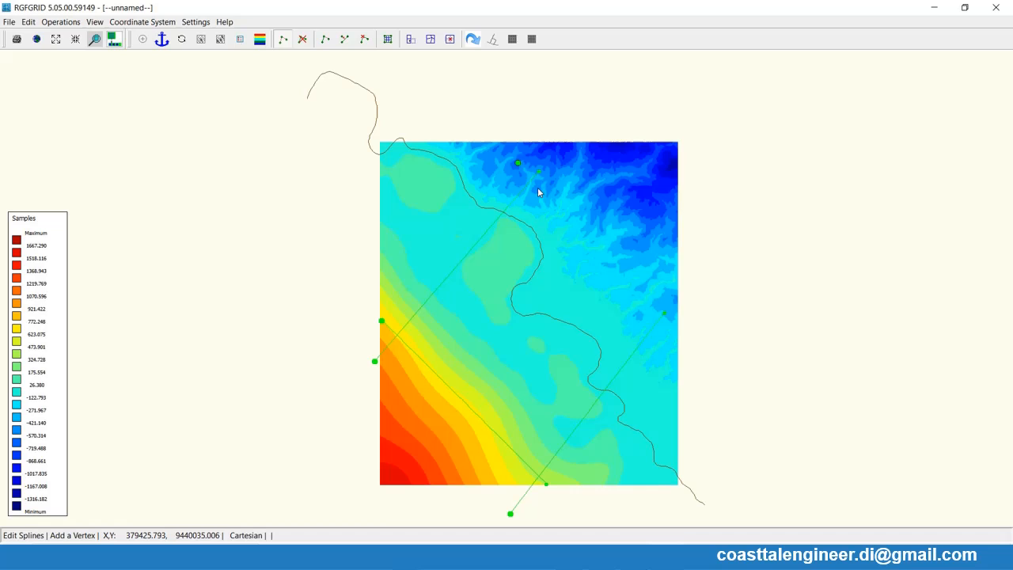
left_click(666, 327)
right_click(667, 327)
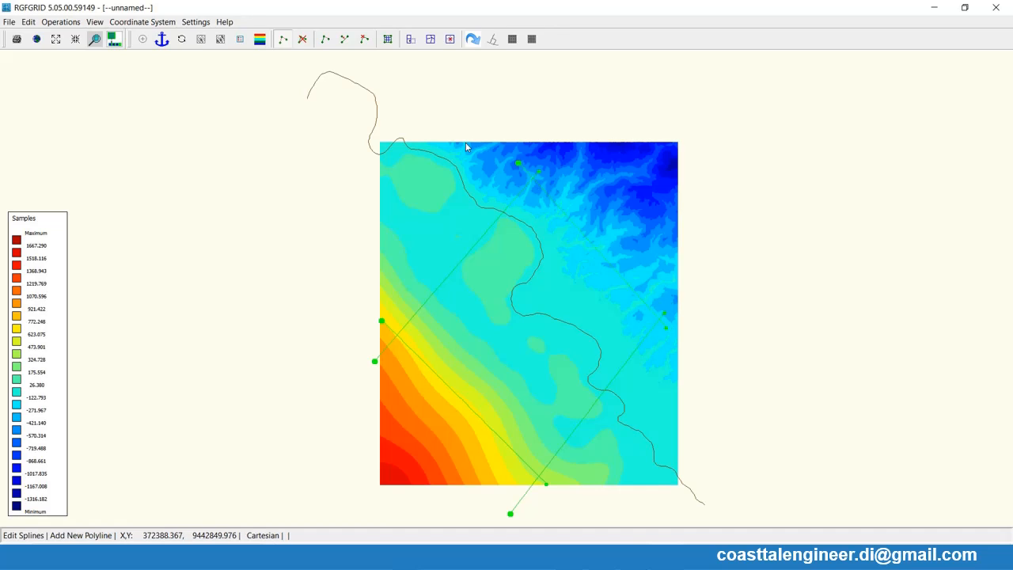
- Shift the northwestern end point of the inland alongshore spline slightly southwest, keeping it beyond the northwestern cross-shore spline
left_click(345, 44)
left_click(518, 164)
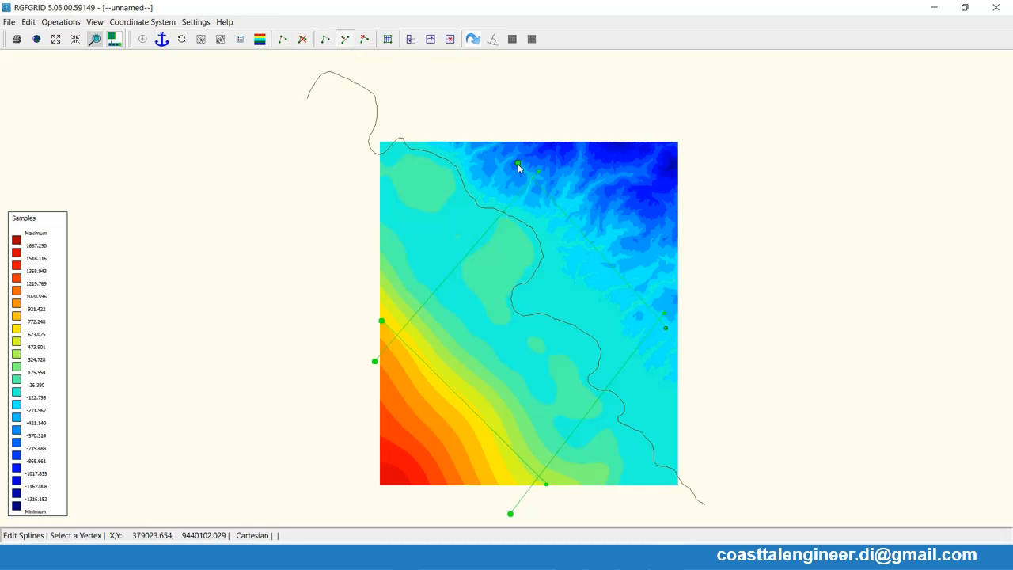
left_click(518, 164)
left_click(515, 171)
left_click(511, 175)
left_click(513, 178)
- Move the southeastern end point of the inland alongshore spline slightly to the northeast
left_click(666, 328)
left_click(666, 328)
left_click(666, 327)
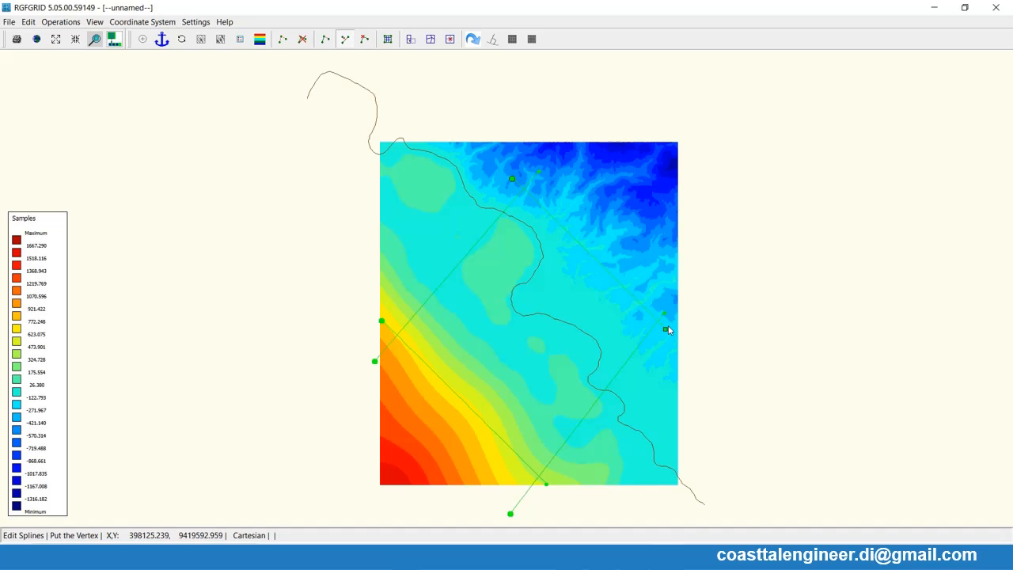
left_click(669, 325)
right_click(667, 267)
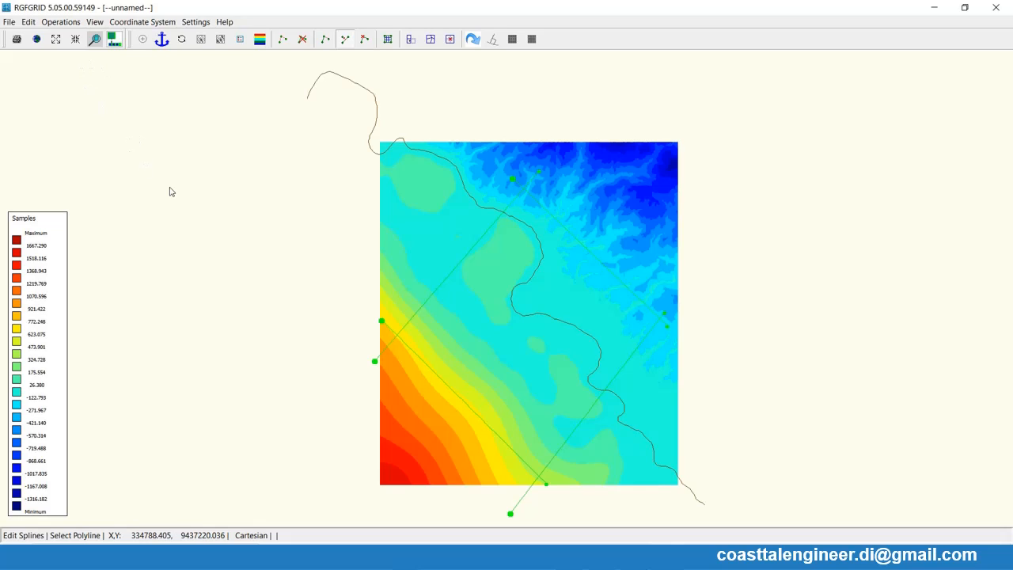
- Draw two extra splines through the middle of the spline frame, one cross-shore and one alongshore
left_click(282, 38)
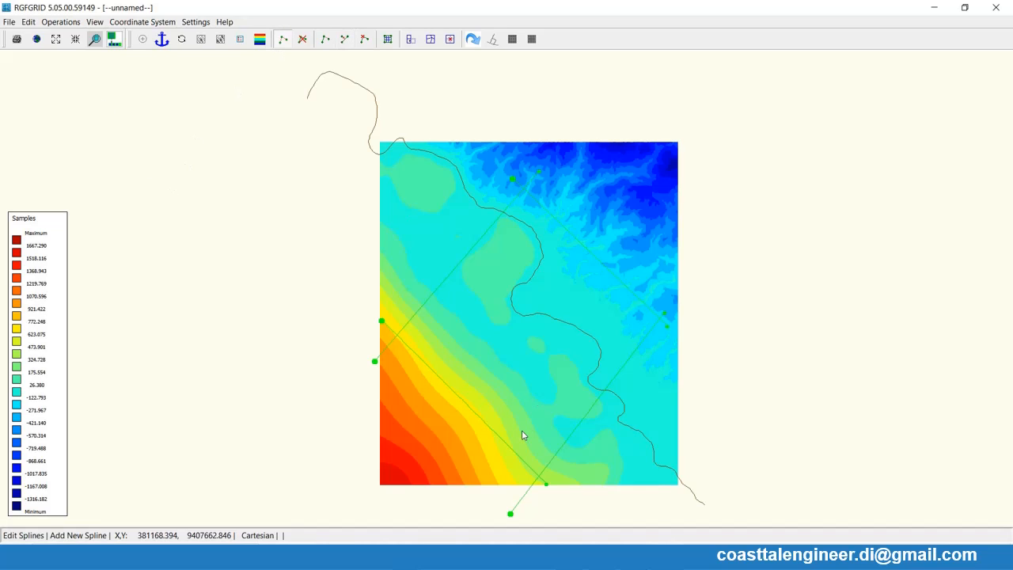
left_click(434, 440)
left_click(618, 233)
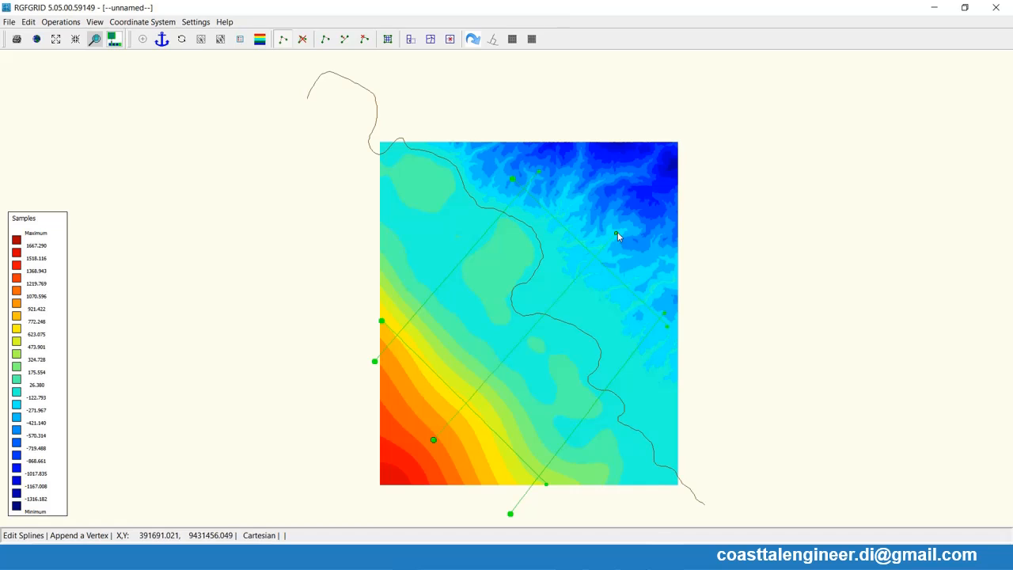
right_click(618, 233)
left_click(414, 238)
left_click(642, 441)
right_click(642, 440)
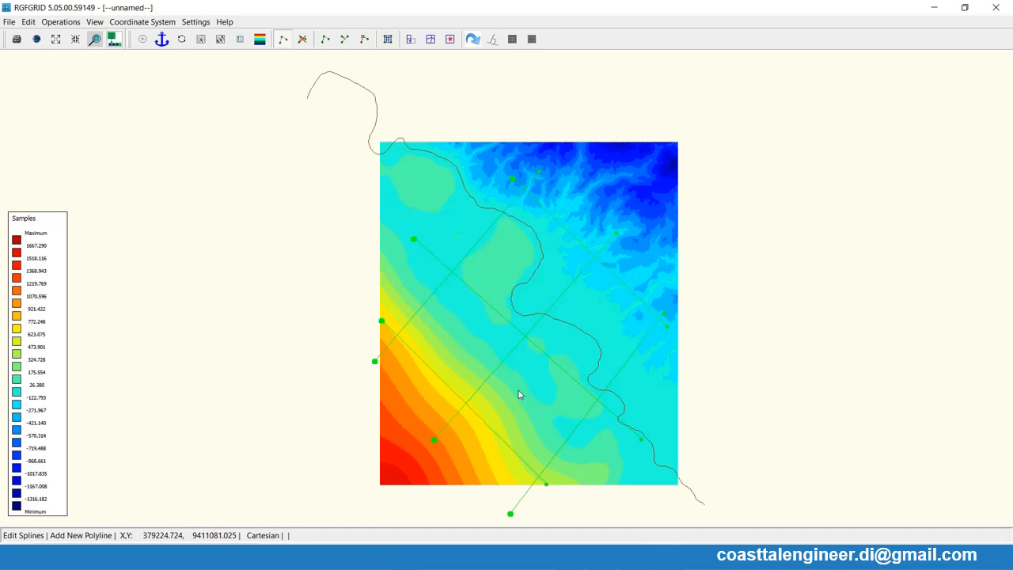
- Delete the two middle splines, leaving only the four outer splines
left_click(302, 40)
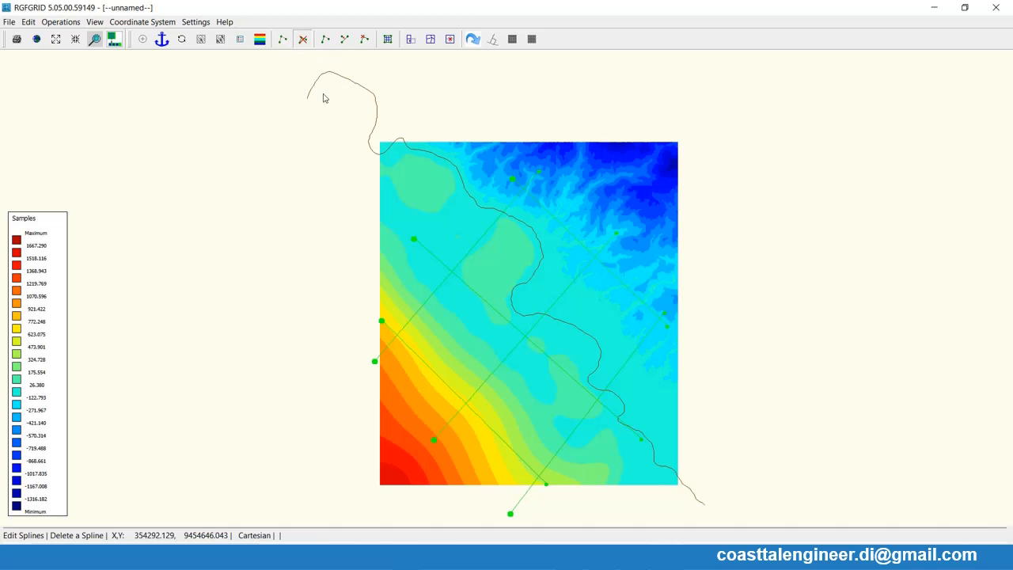
left_click(416, 241)
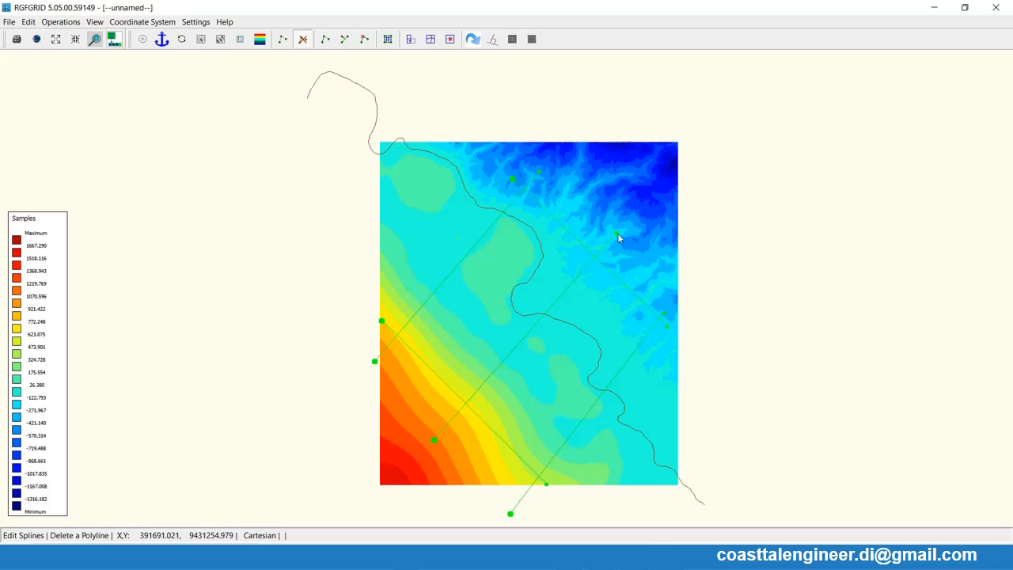
left_click(309, 44)
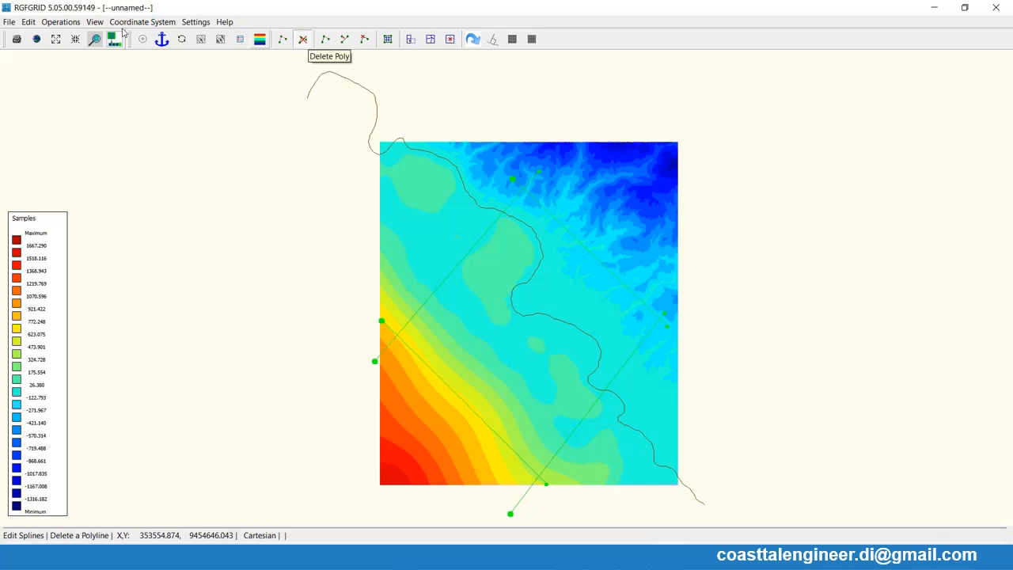
- Change the four splines into a regular grid and orthogonalise the grid three times
left_click(61, 21)
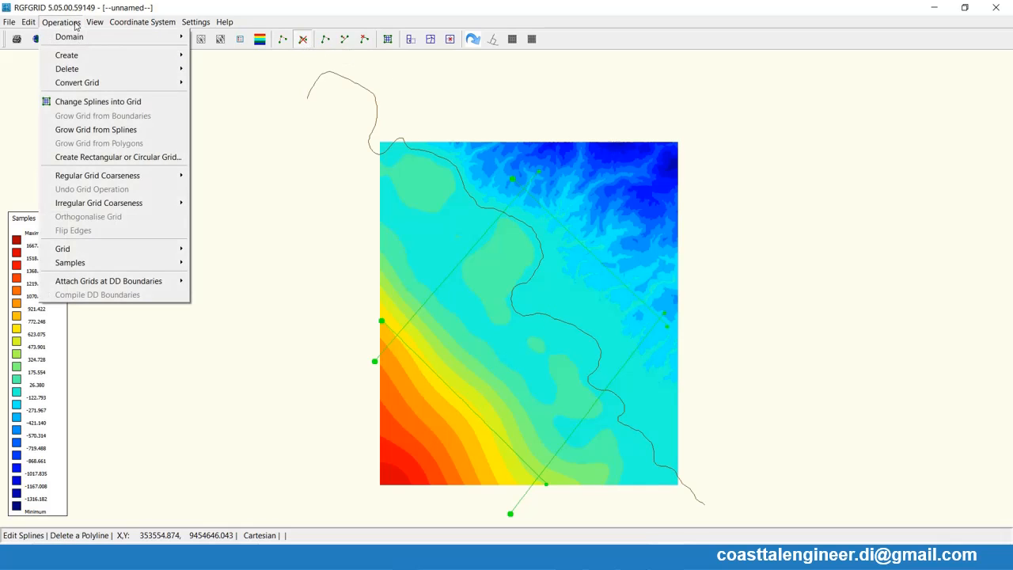
left_click(81, 106)
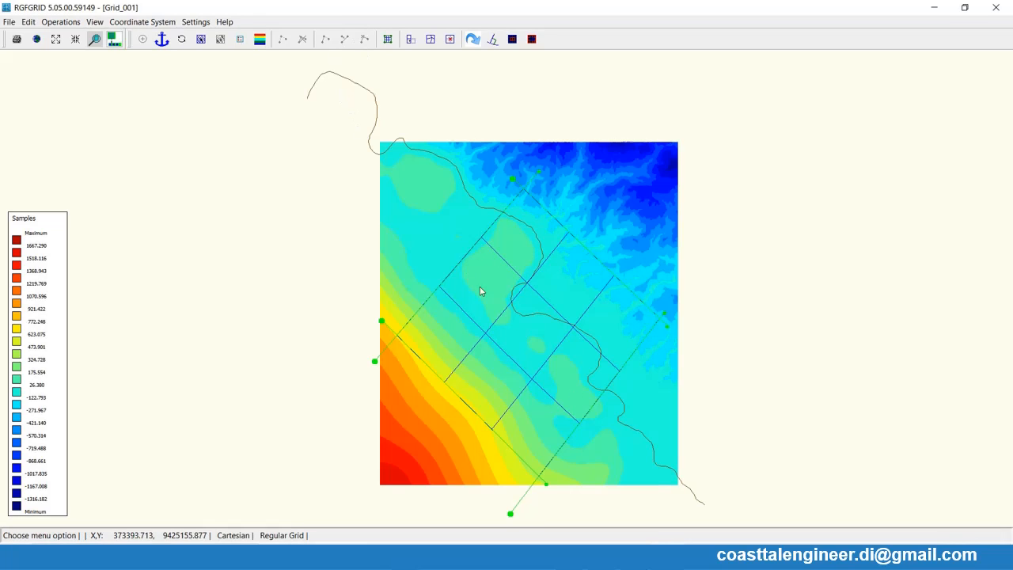
left_click(61, 21)
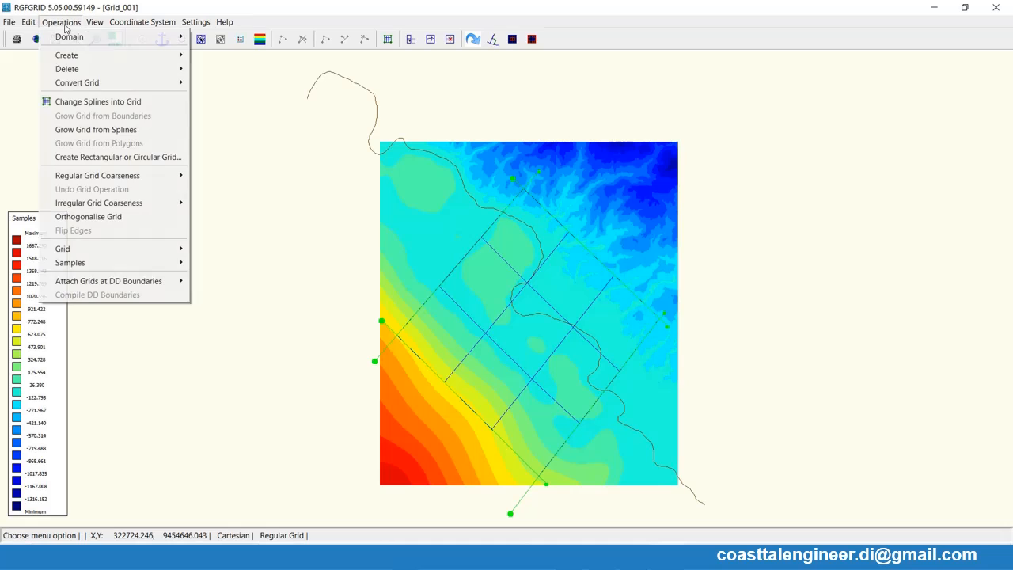
left_click(85, 216)
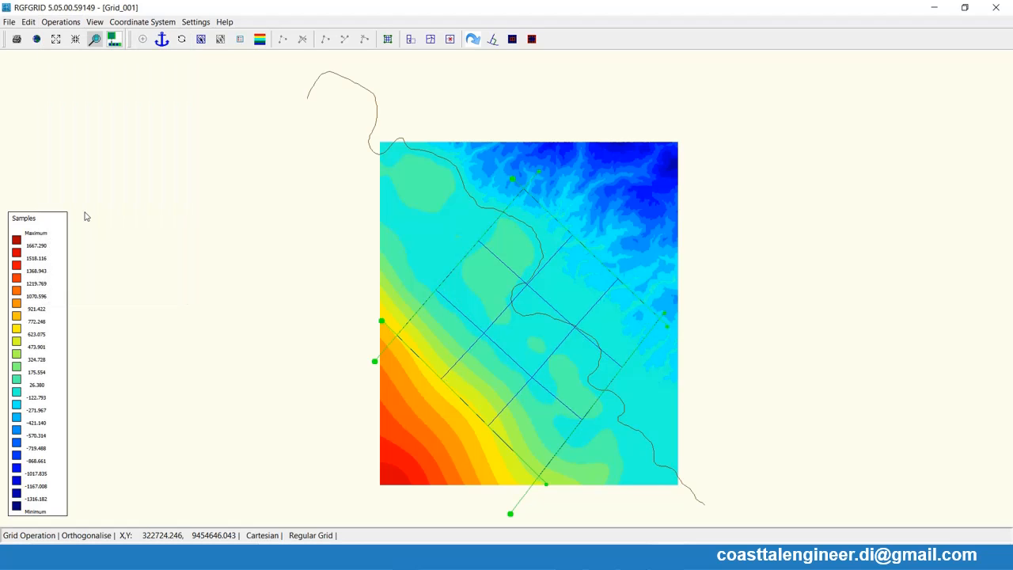
left_click(60, 21)
left_click(88, 219)
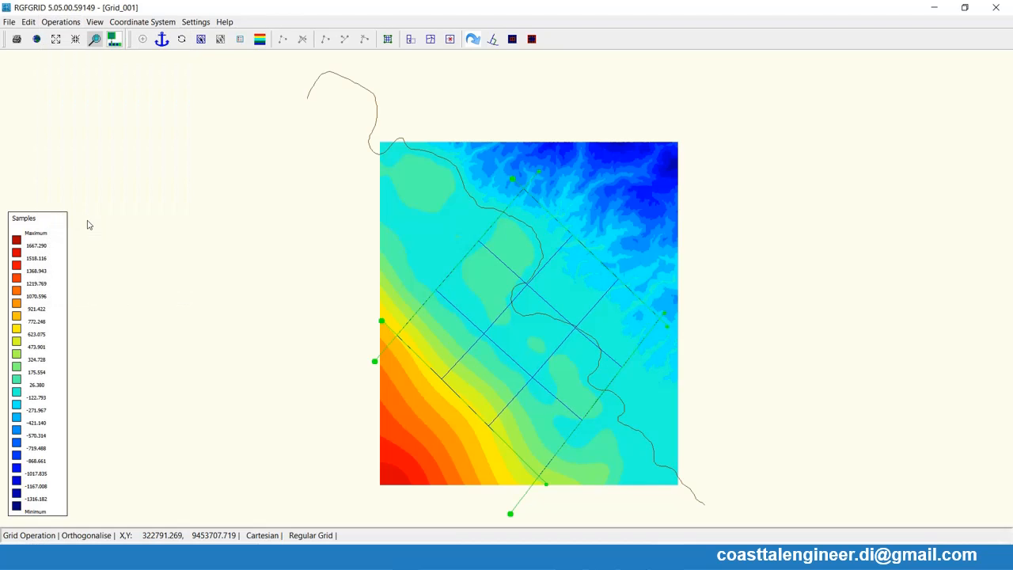
left_click(60, 22)
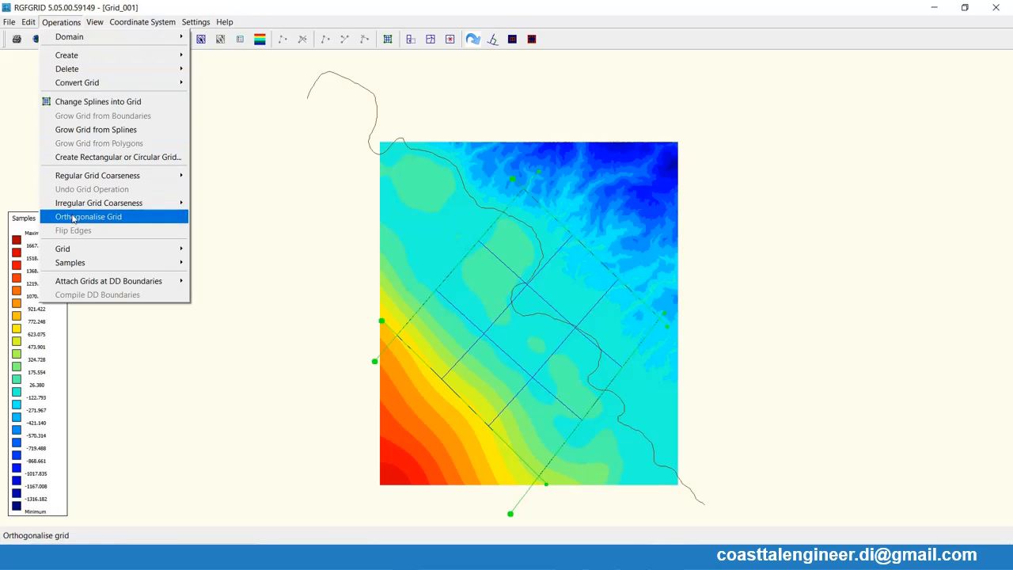
left_click(73, 217)
- Refine the coarse regular grid once
left_click(70, 23)
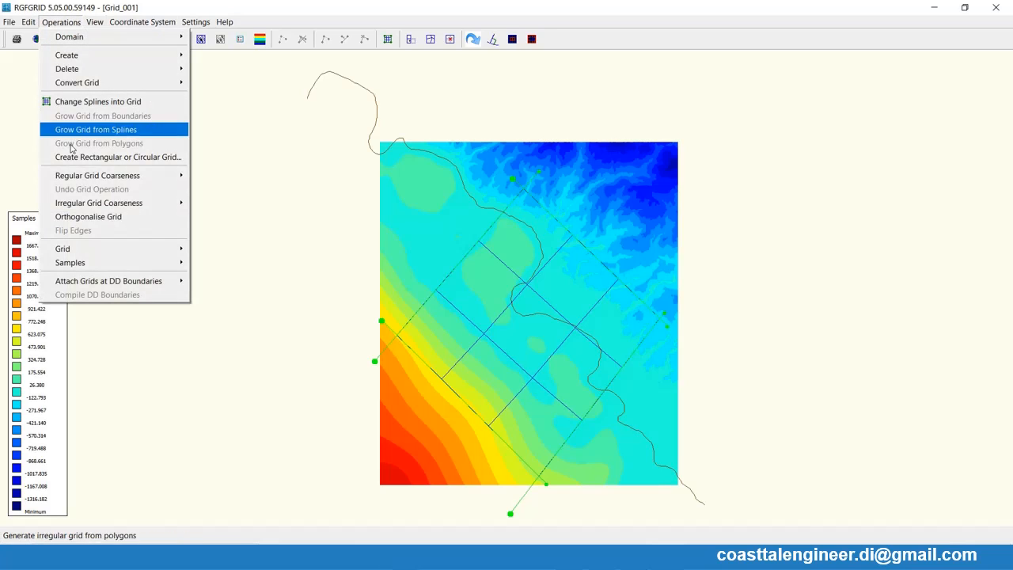
mouse_move(170, 176)
left_click(207, 177)
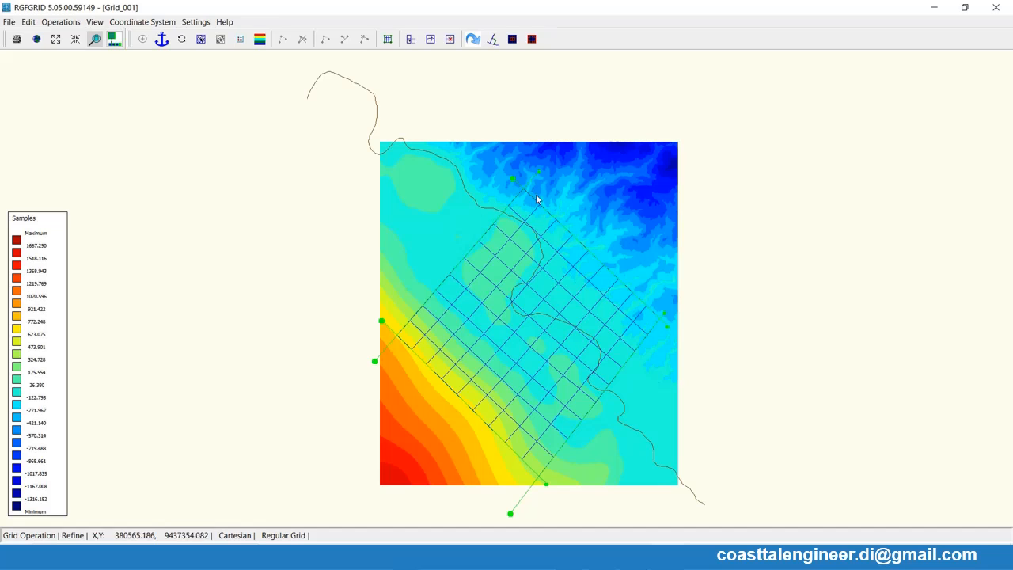
- Examine the M- and N-refinement factors in the general parameters, leaving the settings unchanged
left_click(197, 24)
left_click(207, 36)
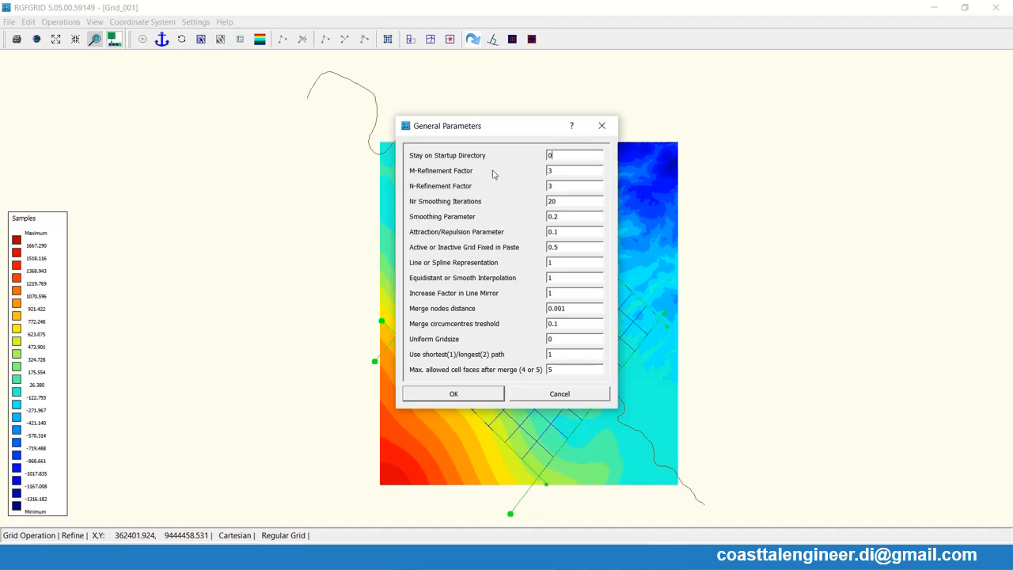
left_click_drag(559, 174, 538, 187)
left_click(602, 126)
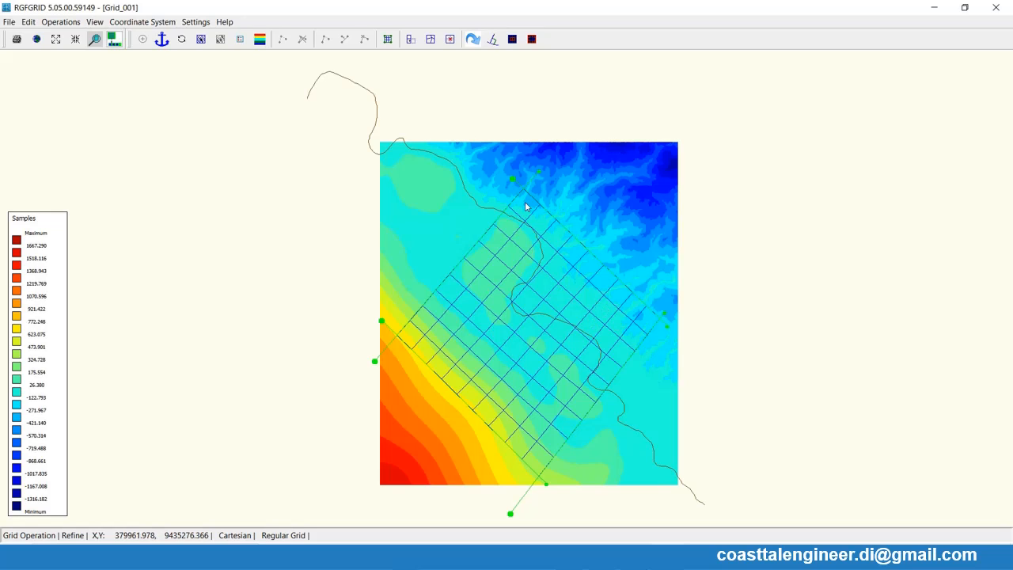
- Refine the regular grid two more times to obtain a dense mesh over the coast
left_click(61, 22)
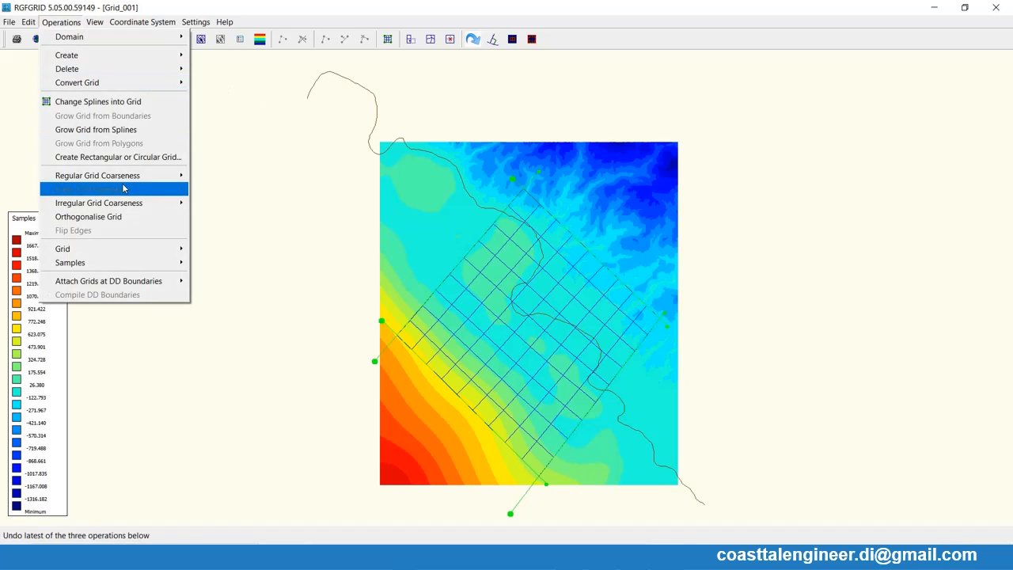
mouse_move(127, 176)
left_click(205, 179)
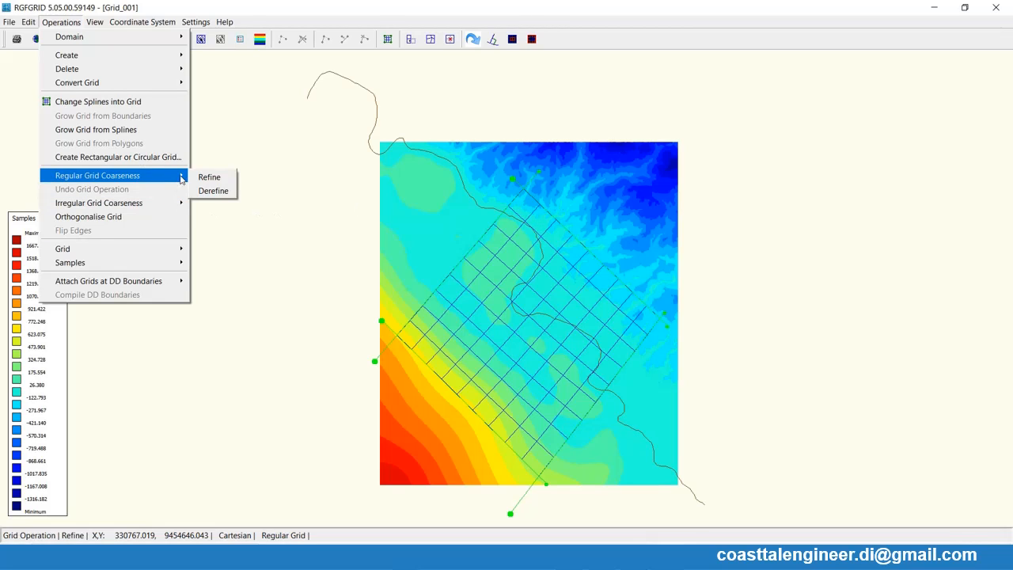
left_click(198, 178)
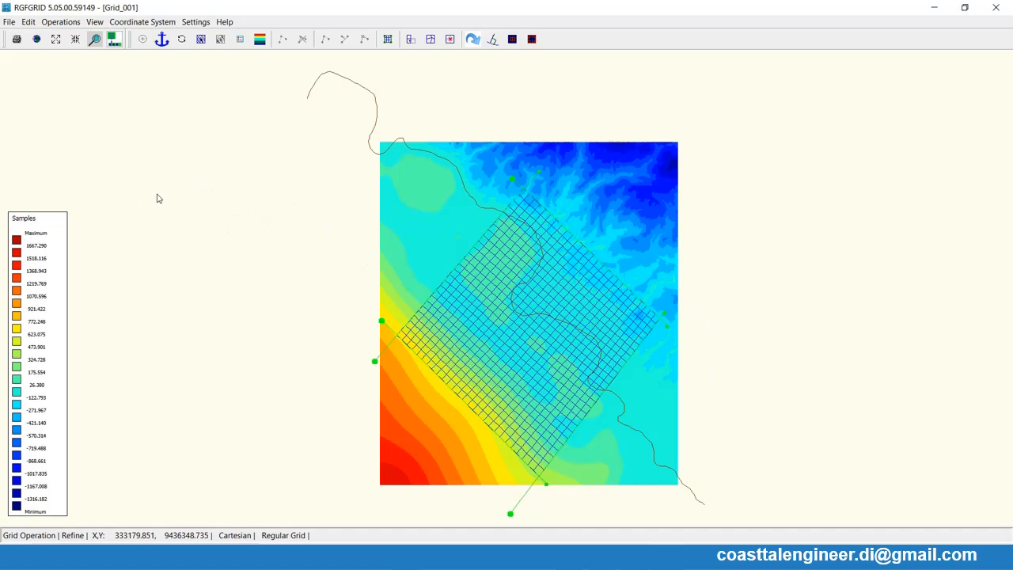
left_click(62, 21)
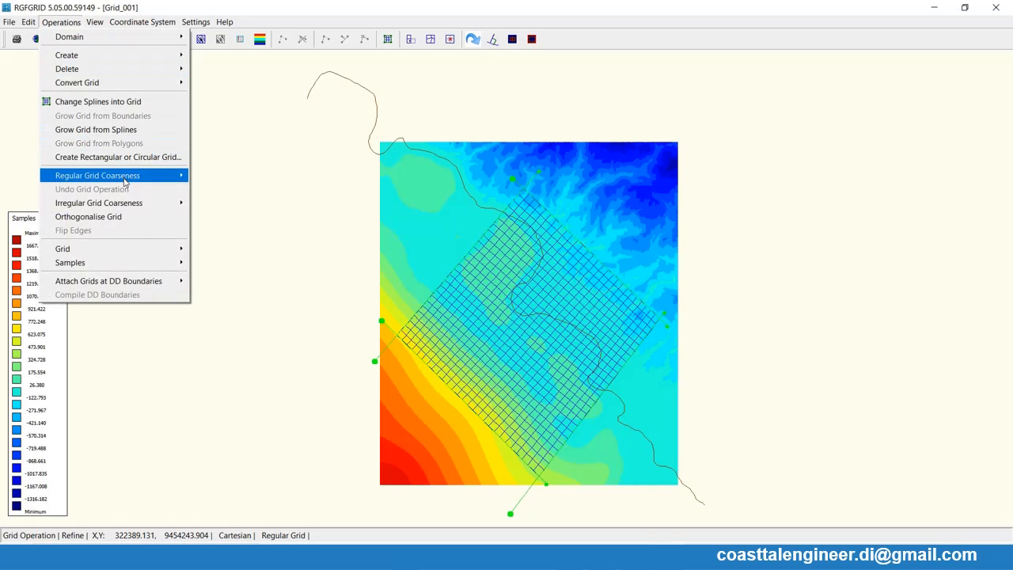
mouse_move(126, 179)
left_click(208, 178)
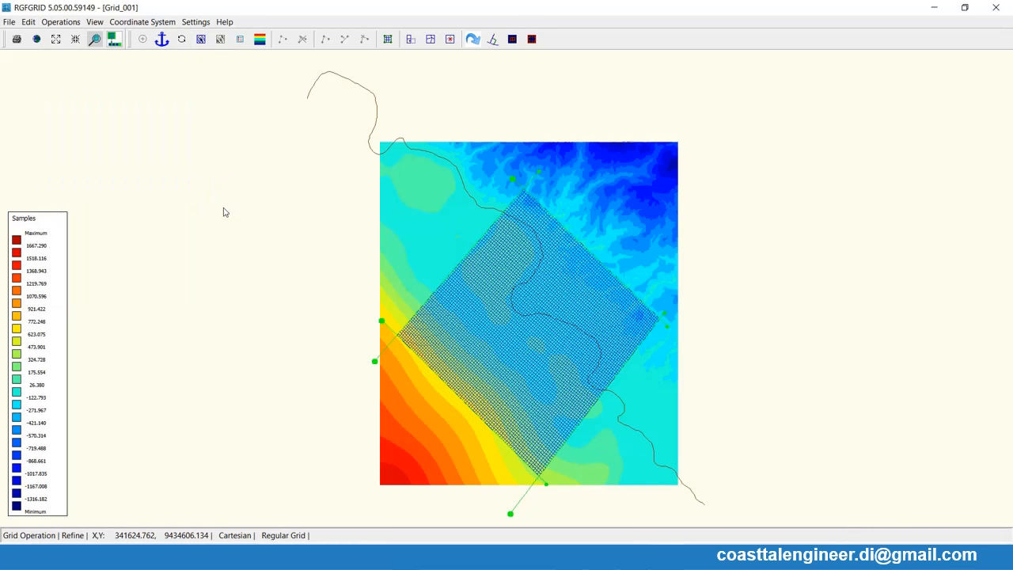
- Orthogonalise the refined grid twice
left_click(63, 23)
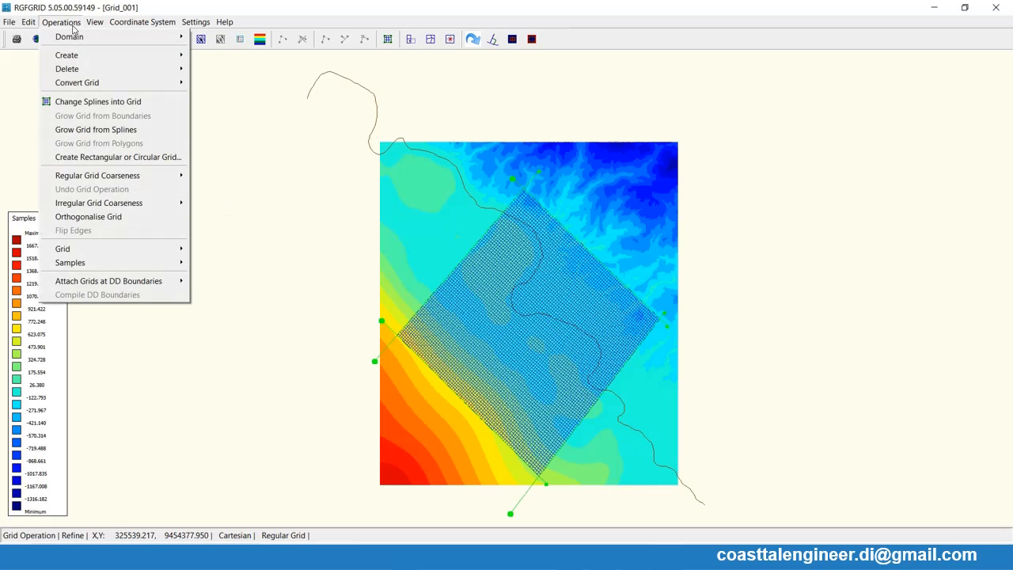
left_click(93, 216)
left_click(61, 22)
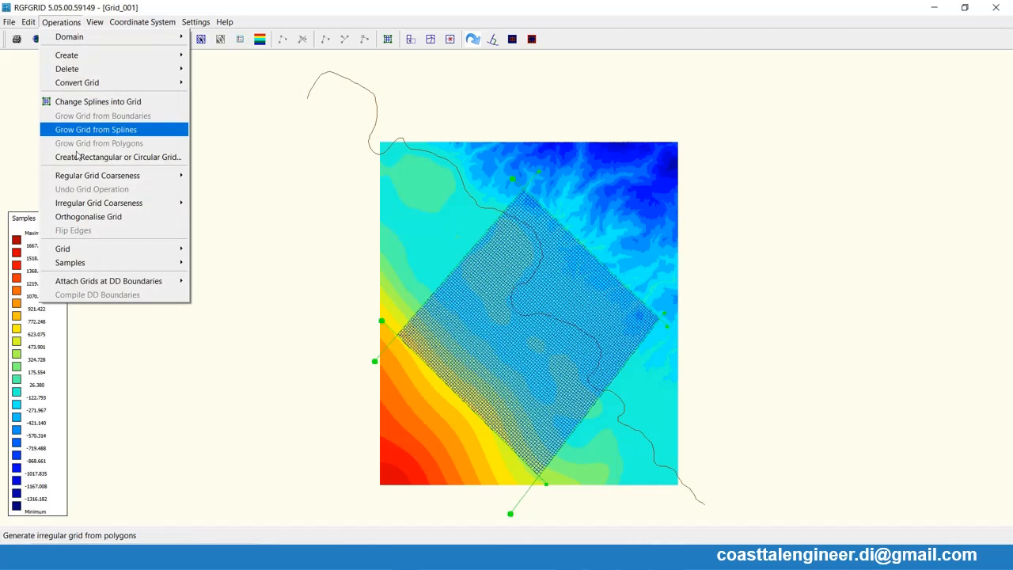
left_click(88, 216)
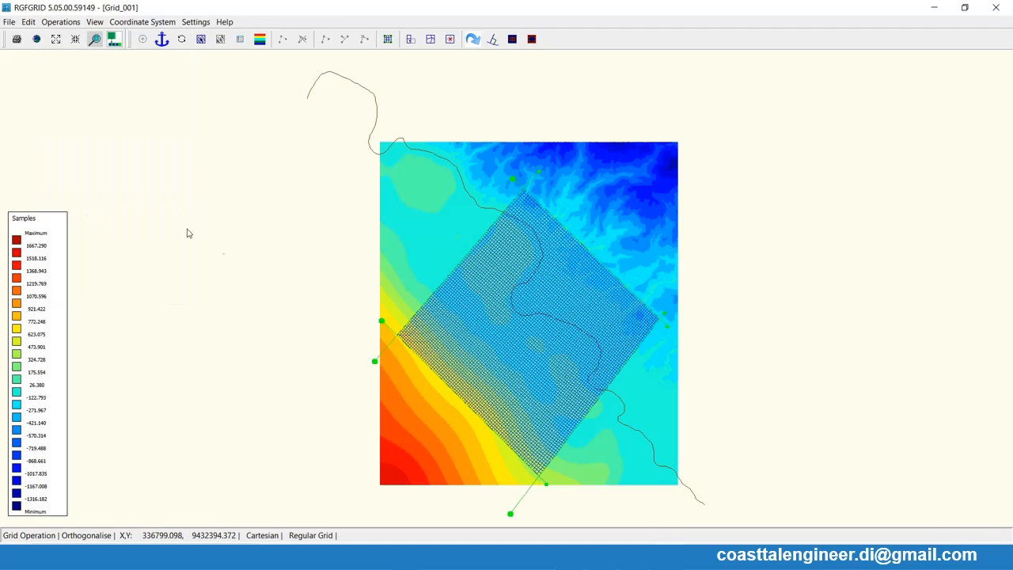
- Export the refined grid in Delft3D-FLOW format
left_click(9, 23)
mouse_move(59, 132)
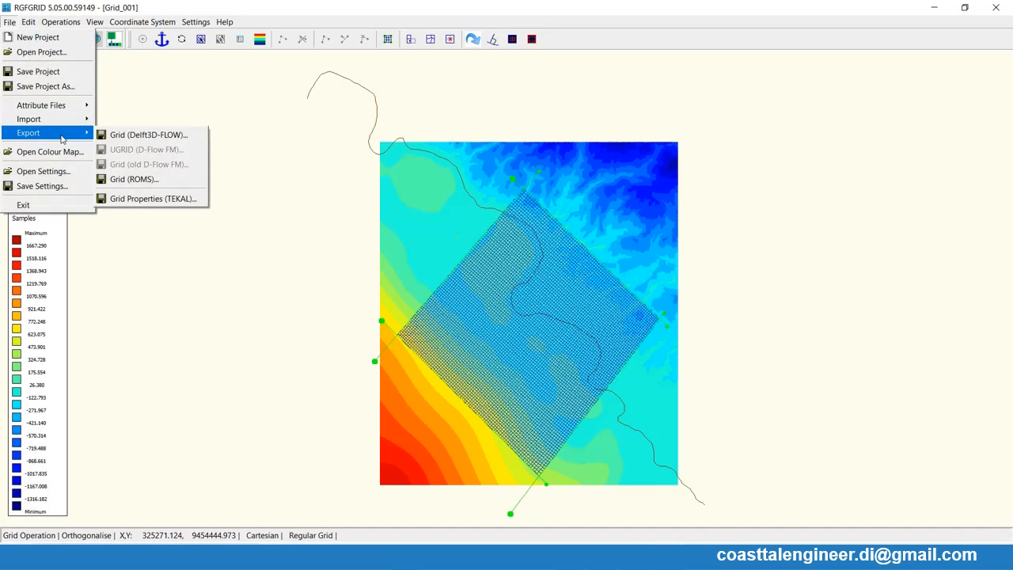
left_click(142, 133)
left_click(401, 309)
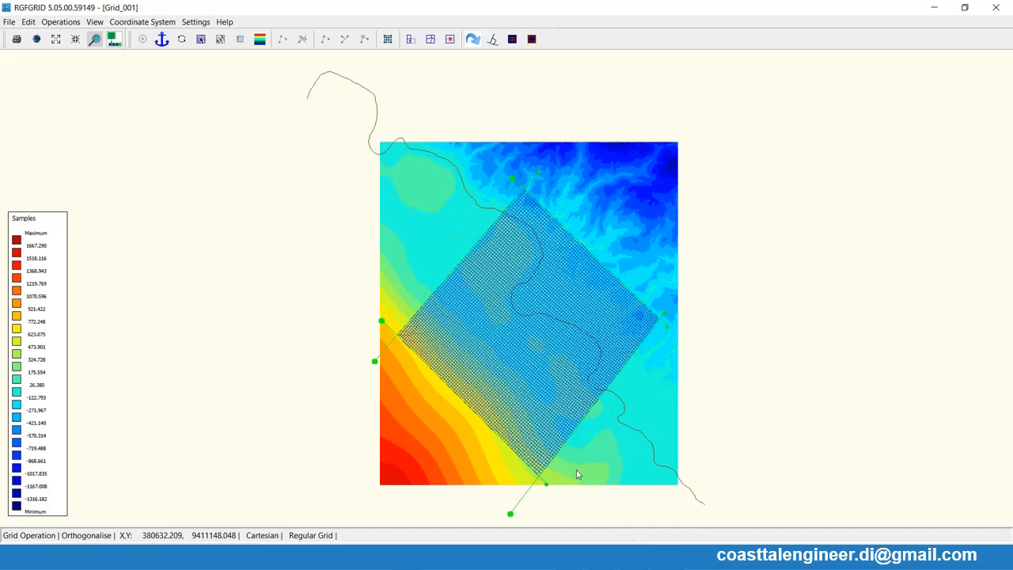
- Launch QUICKIN from the Grid and Bathymetry window and maximise it
left_click(630, 557)
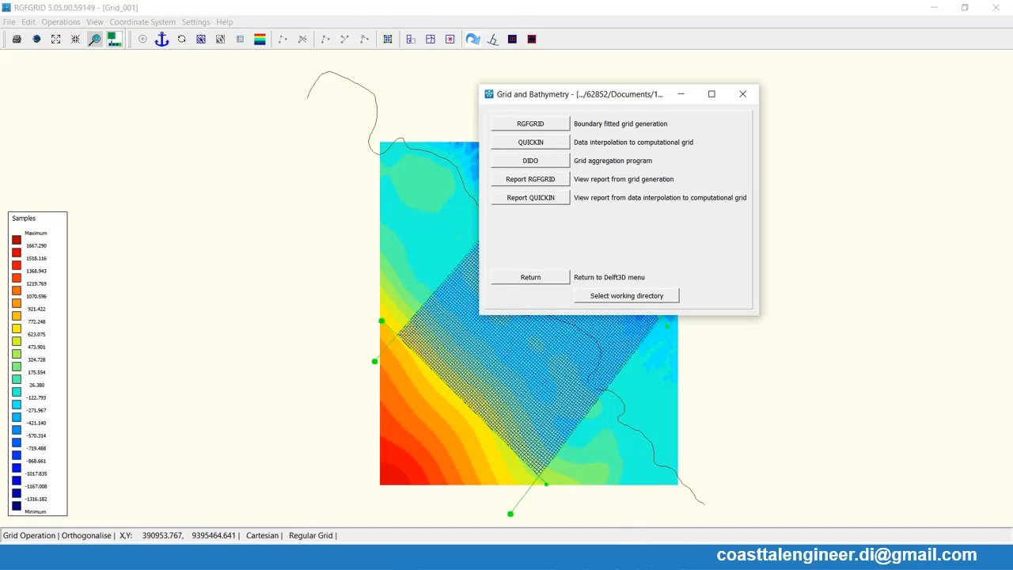
left_click(529, 143)
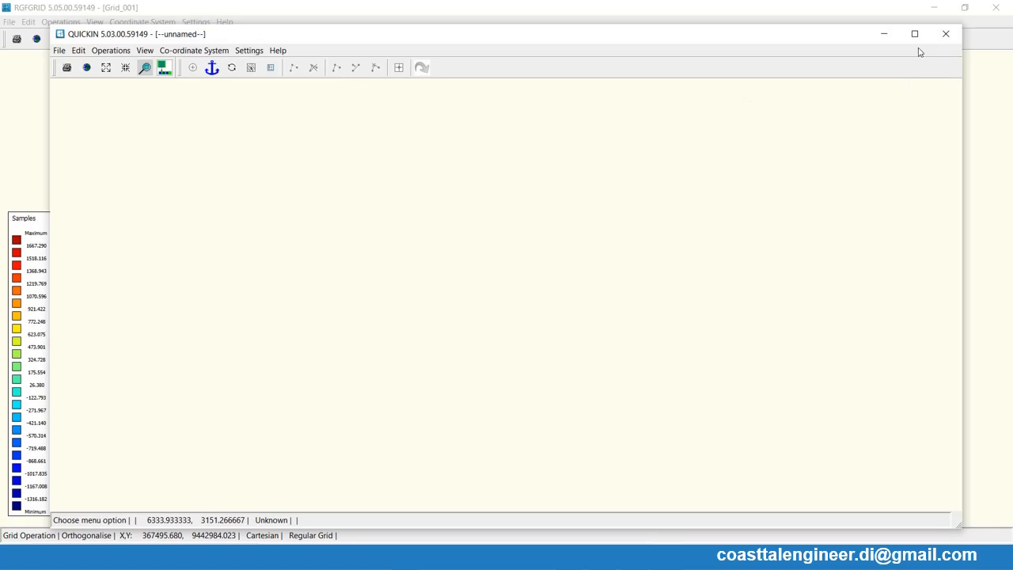
left_click(916, 37)
- Open the land boundary file Garis Pantai.ldb
left_click(9, 21)
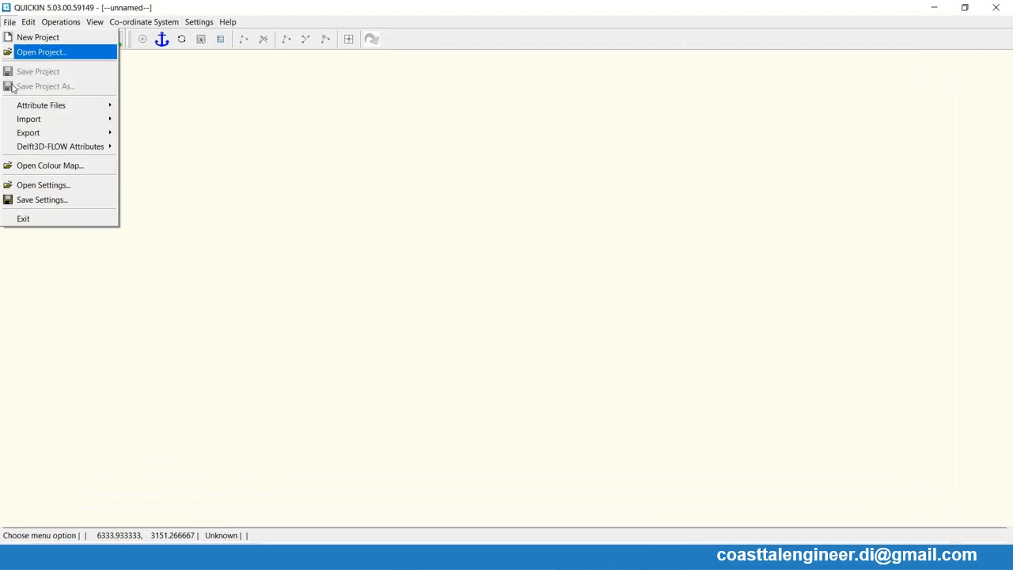
mouse_move(18, 105)
left_click(141, 107)
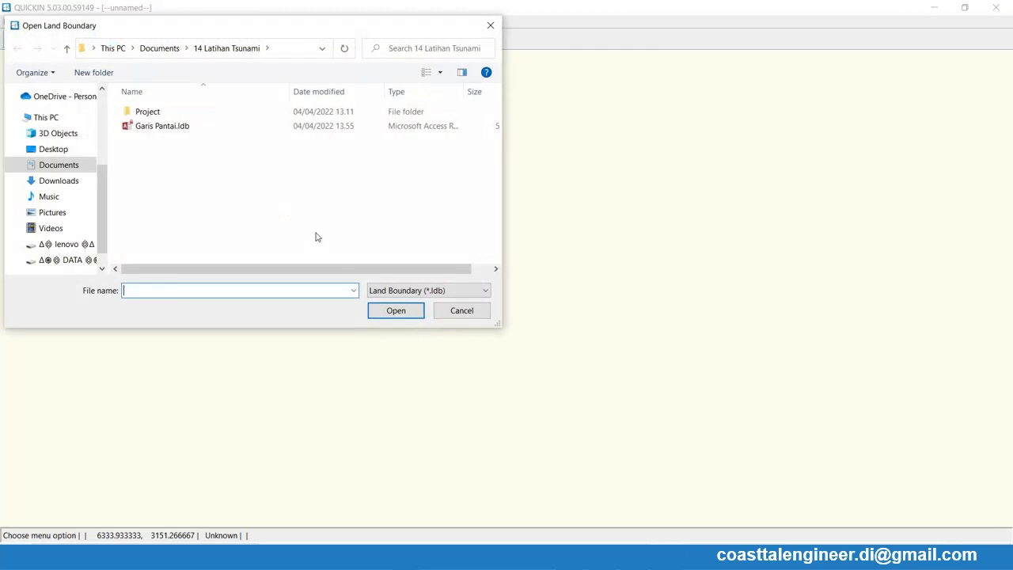
left_click(165, 127)
double_click(165, 129)
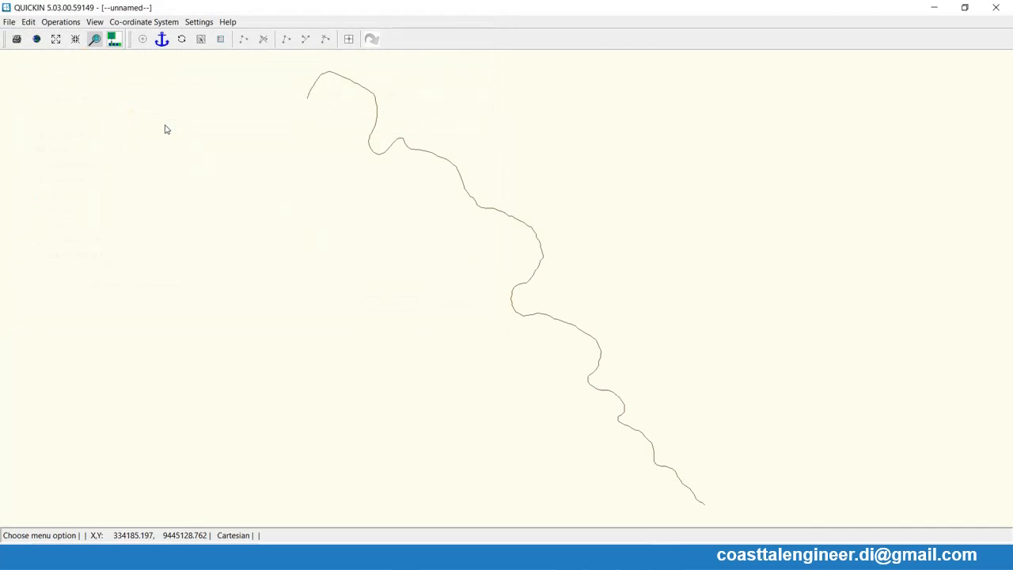
- Import the RGFGRID grid file Grid_001.grd over the coastline
left_click(9, 21)
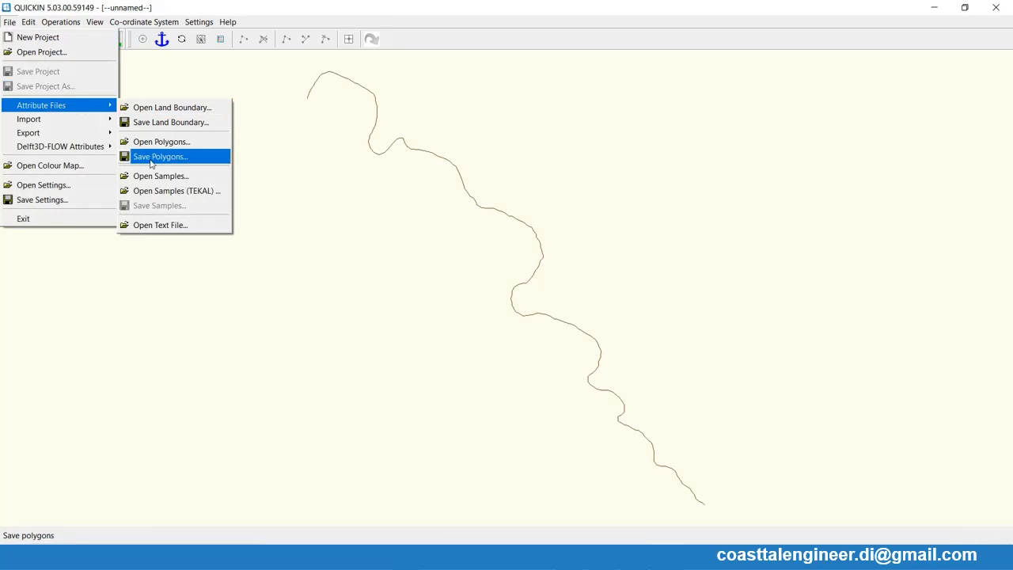
mouse_move(82, 127)
left_click(139, 120)
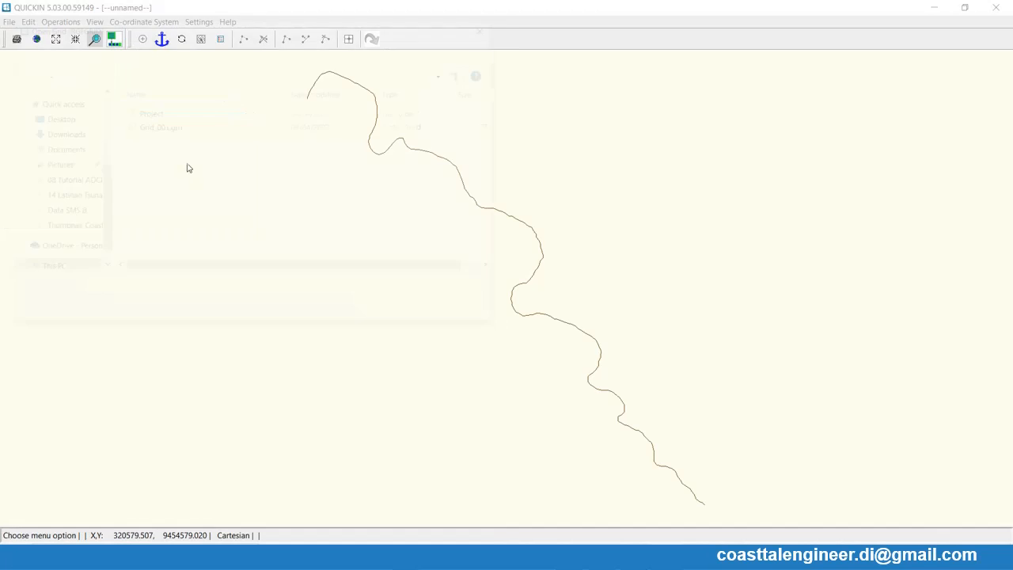
double_click(165, 128)
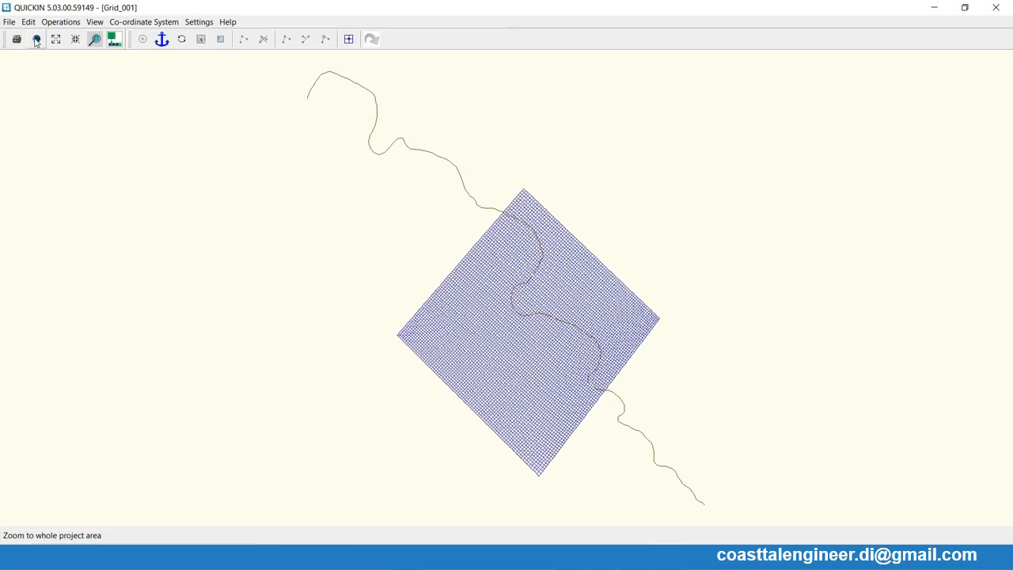
- Open the bathymetry samples from the file Bathymetry (-).xyz
left_click(10, 24)
mouse_move(50, 118)
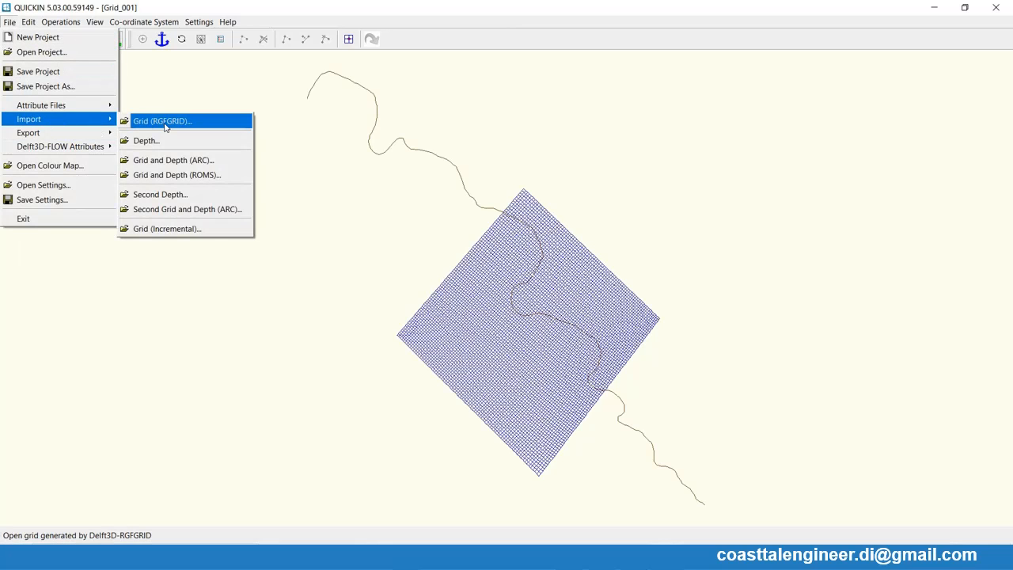
mouse_move(93, 103)
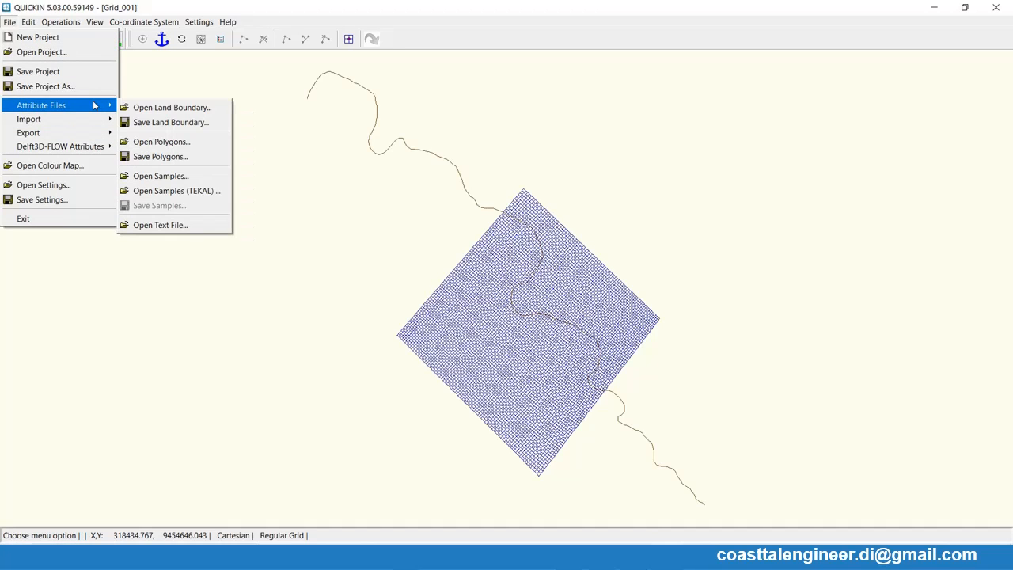
left_click(162, 179)
left_click(175, 127)
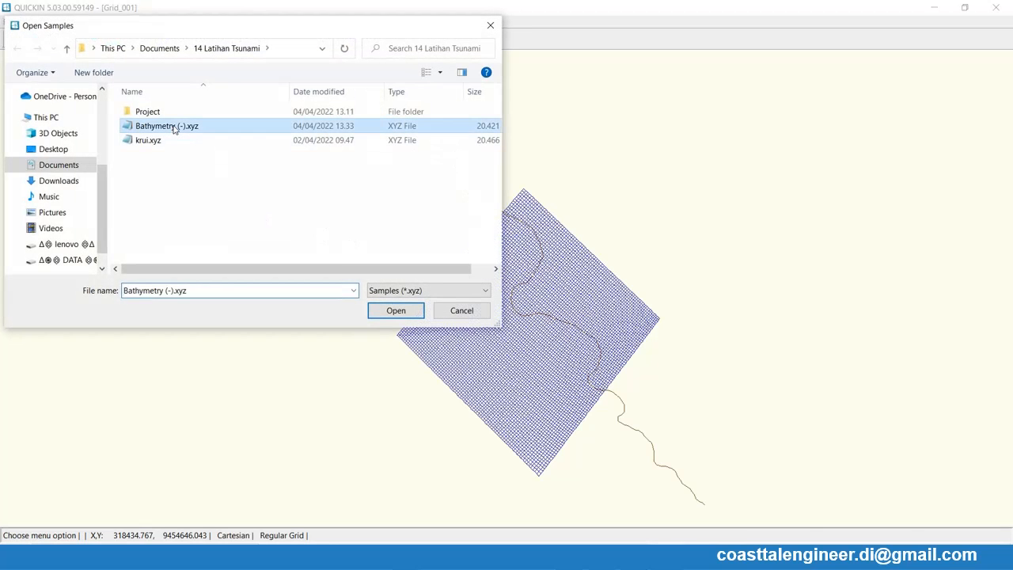
double_click(174, 128)
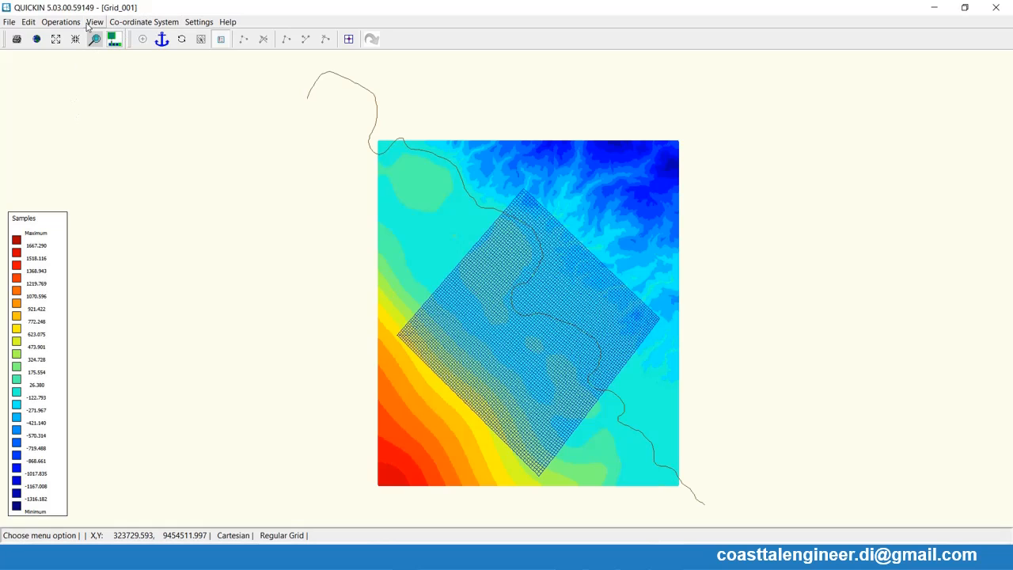
- Interpolate the bathymetry samples onto the grid with Triangular Interpolation
left_click(55, 23)
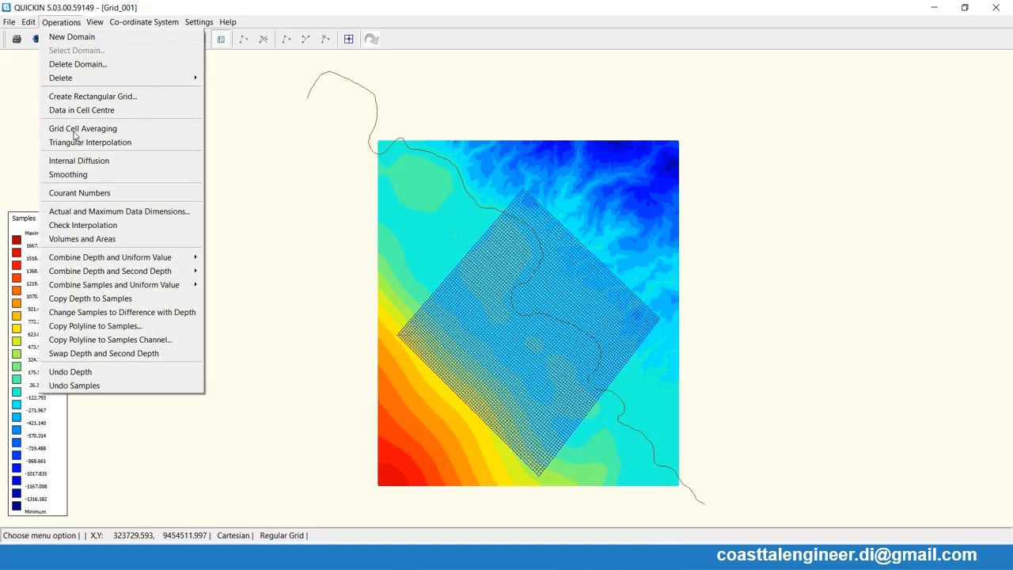
left_click(79, 143)
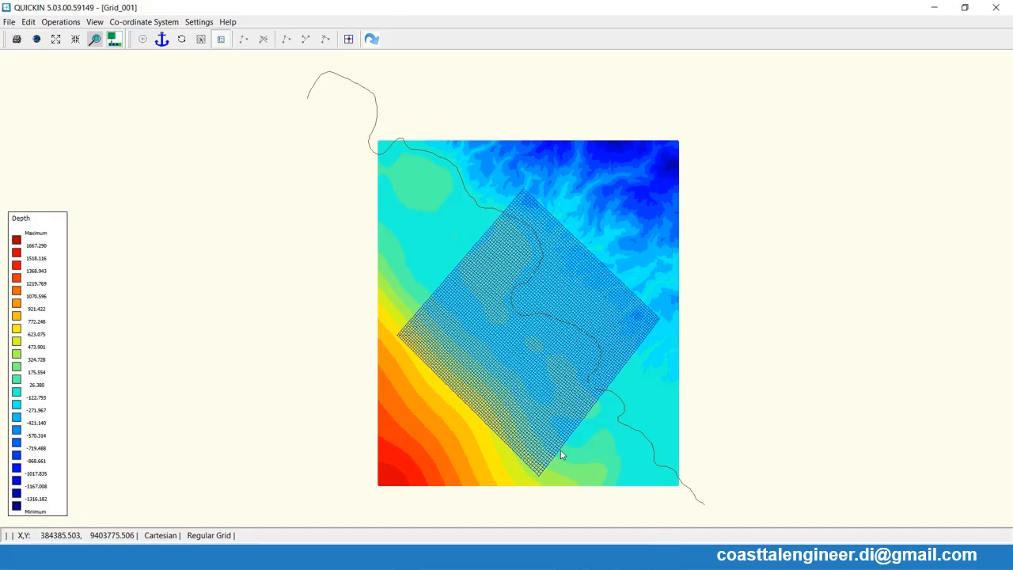
left_click(8, 22)
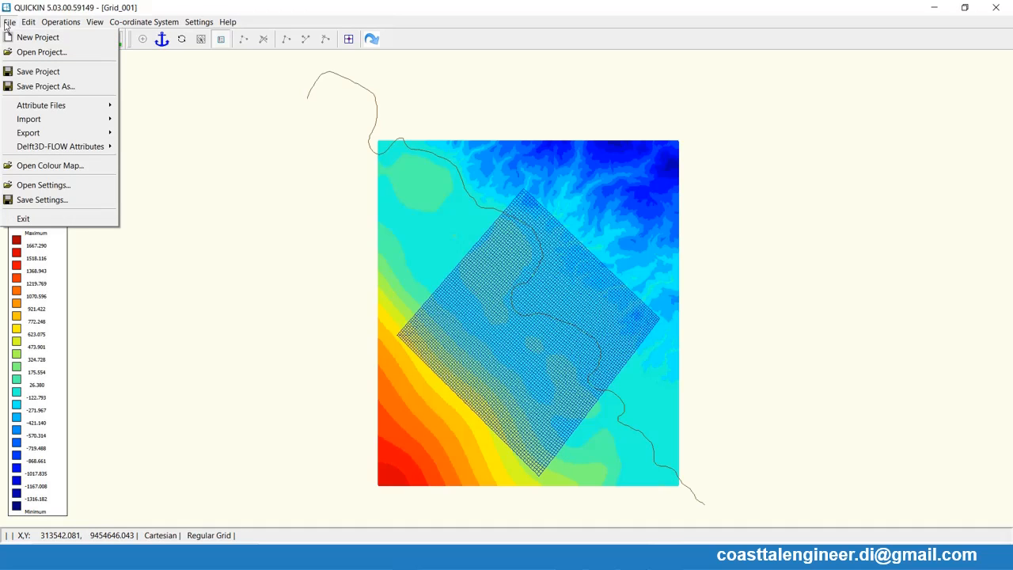
left_click(291, 9)
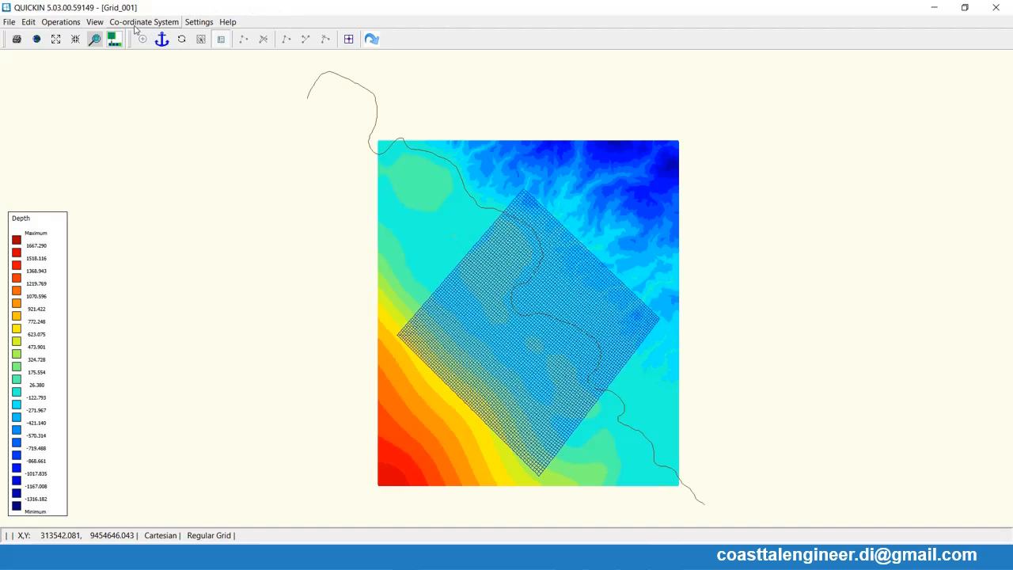
- Hide the samples so that only the grid depth is displayed, and apply Smoothing to the depth
left_click(95, 22)
mouse_move(199, 176)
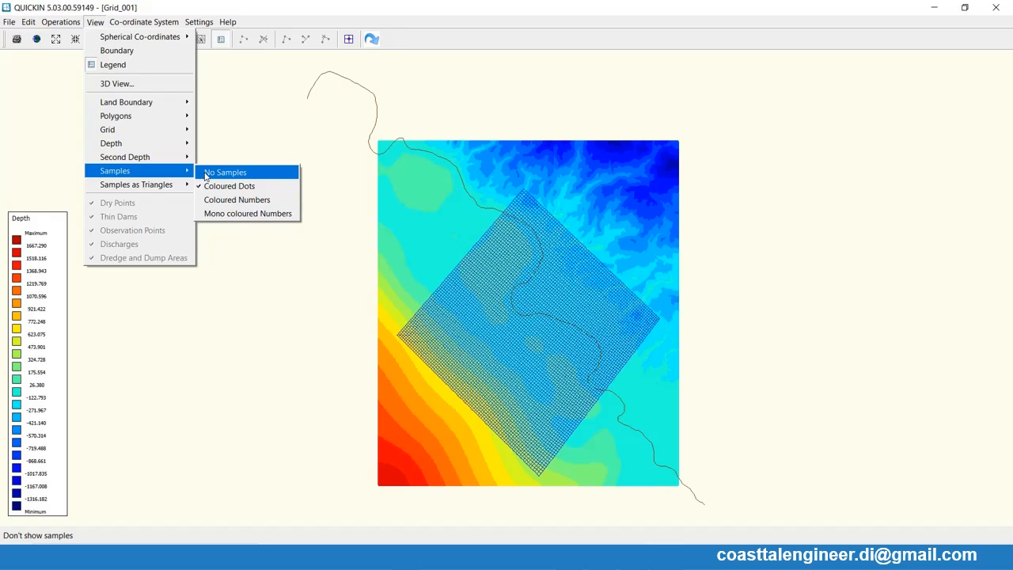
left_click(205, 172)
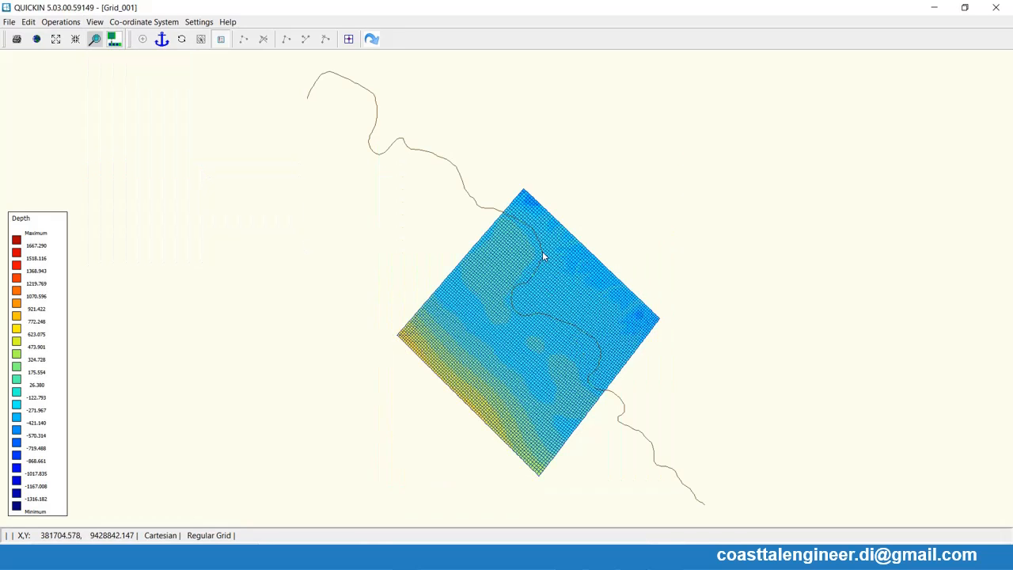
left_click(55, 24)
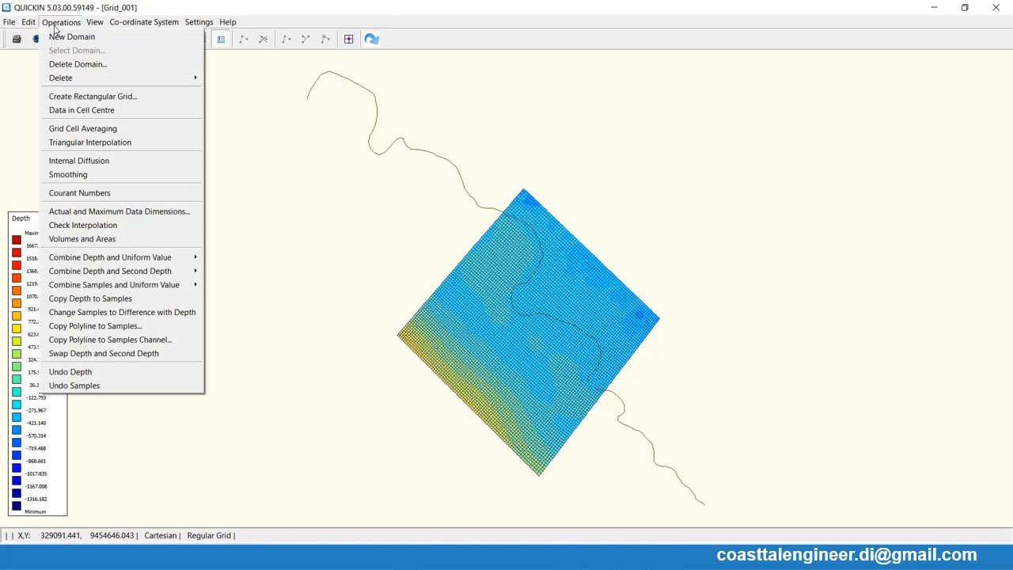
left_click(85, 175)
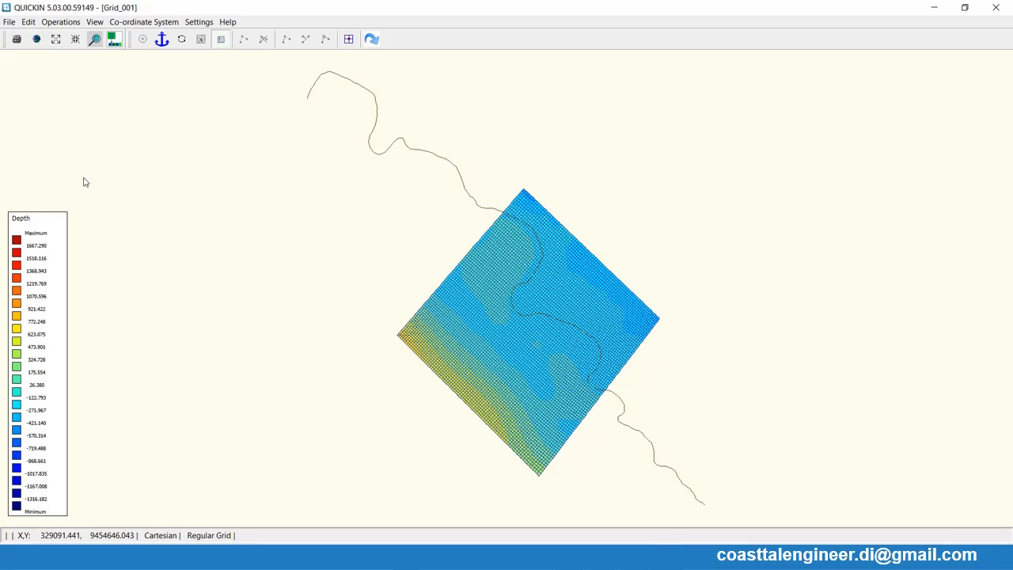
- Export the smoothed depth as a .dep file in the 14 Latihan Tsunami folder
left_click(9, 22)
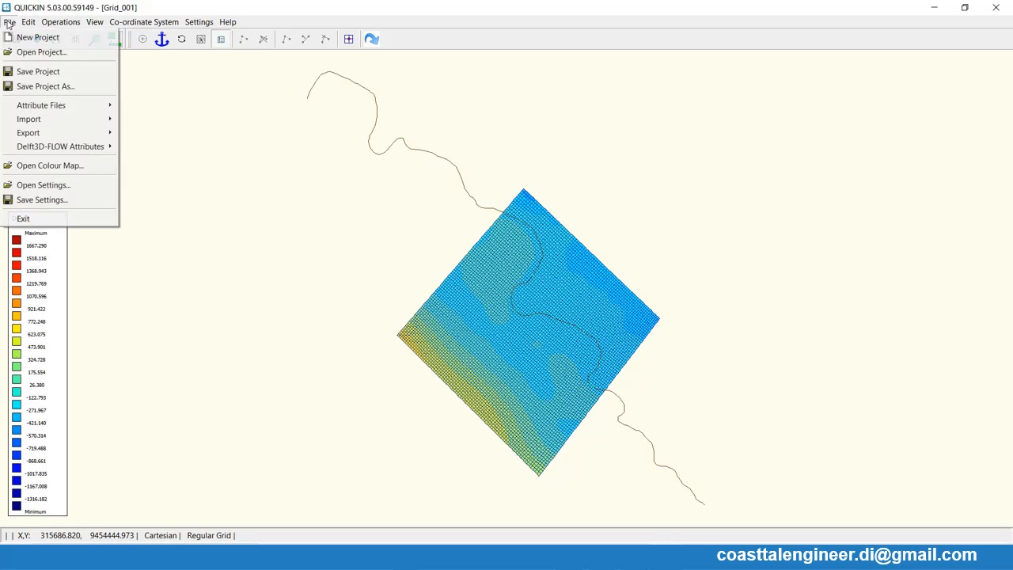
mouse_move(43, 135)
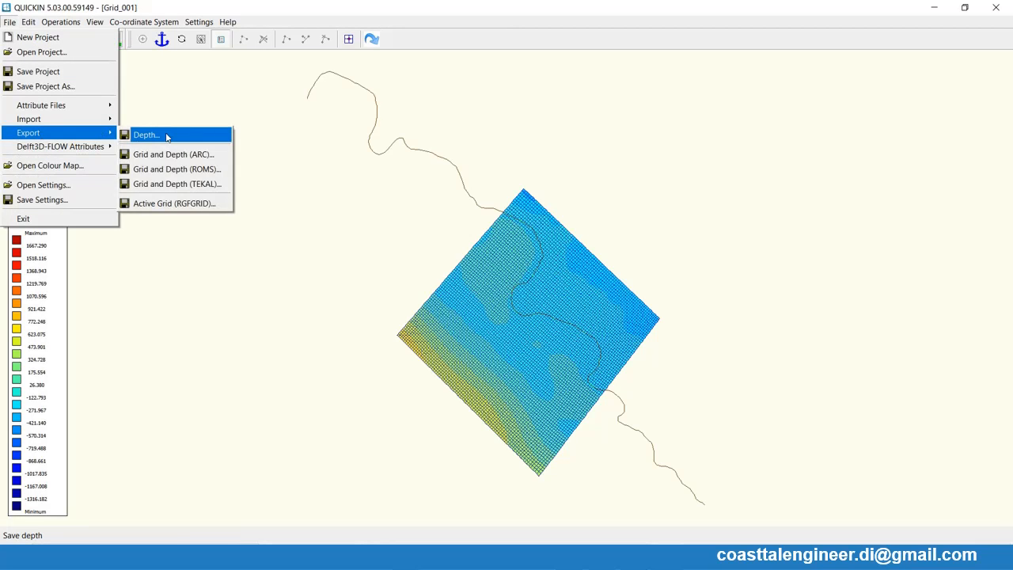
left_click(166, 137)
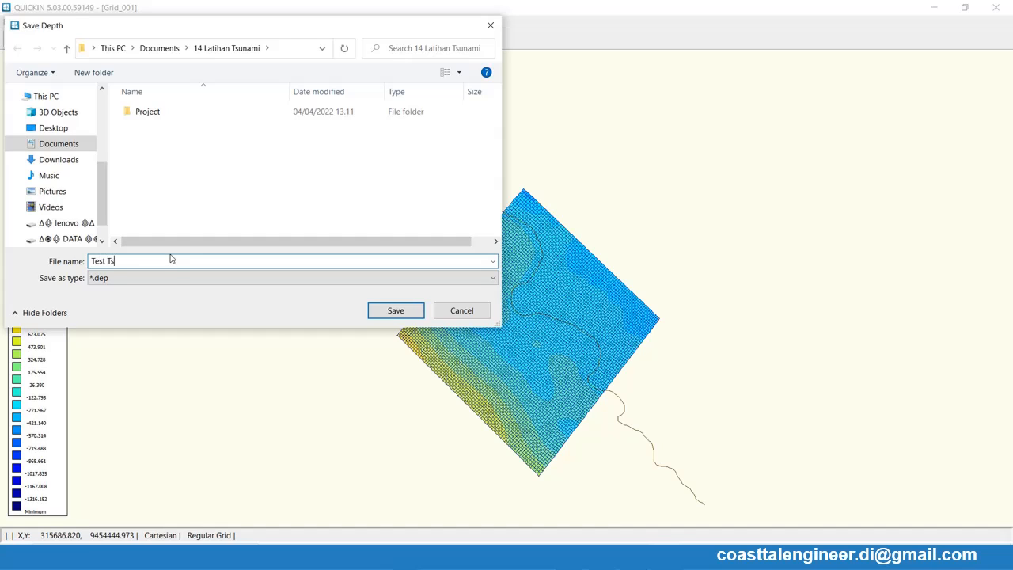
key("Return")
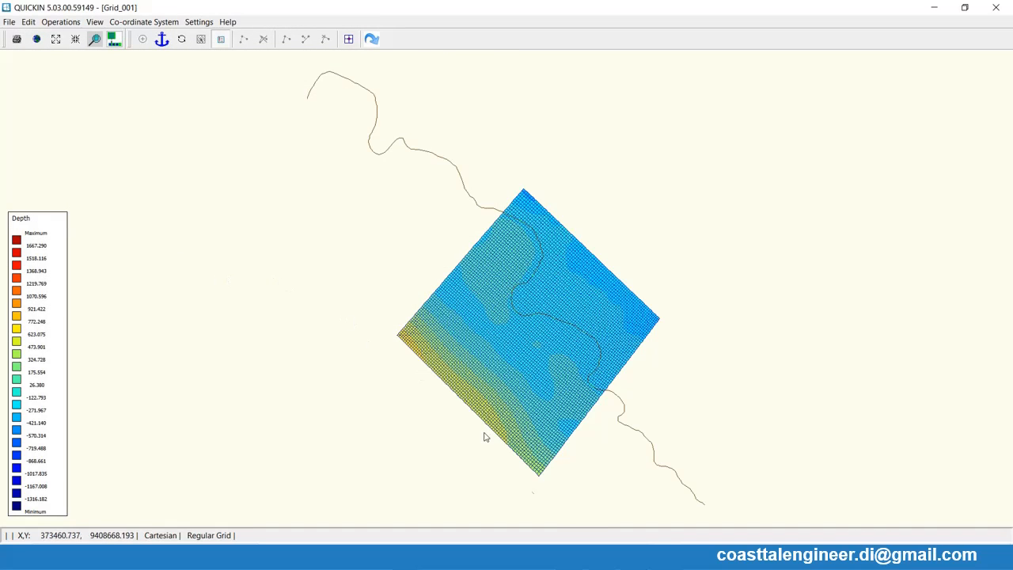
- Switch back to the RGFGRID window and derefine the regular grid into a coarser mesh
mouse_move(634, 557)
left_click(656, 558)
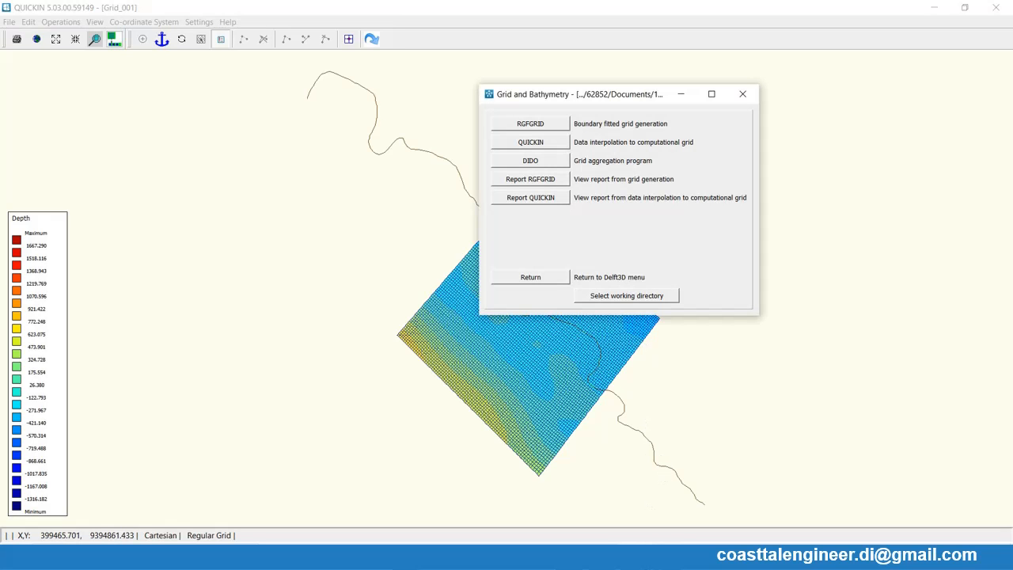
left_click(640, 557)
left_click(667, 558)
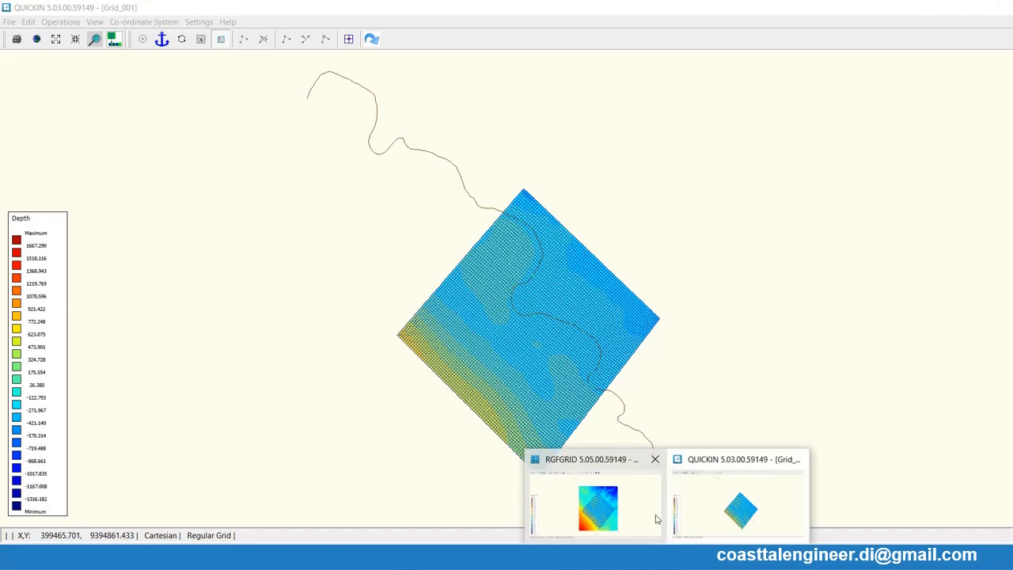
mouse_move(638, 520)
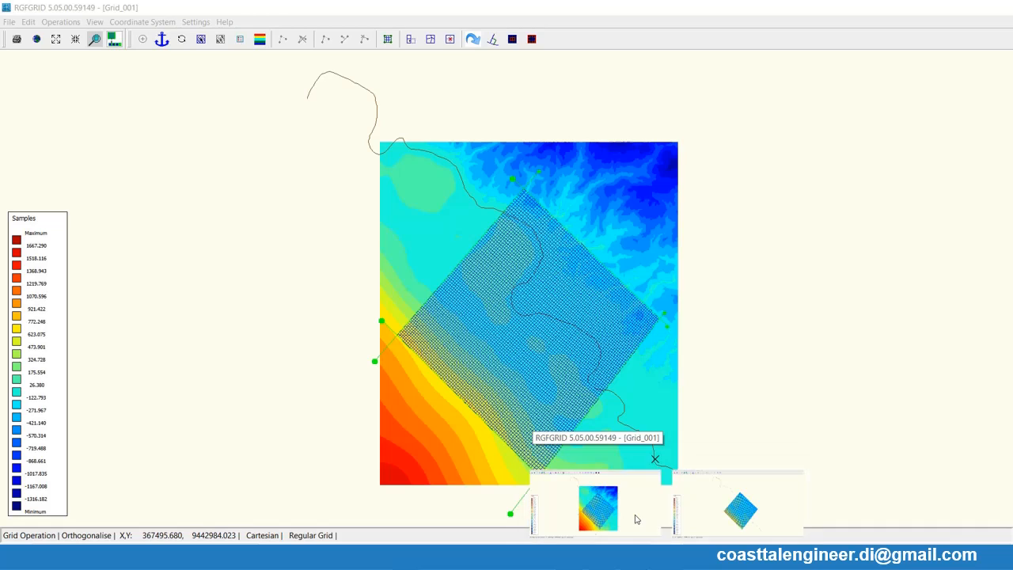
left_click(638, 520)
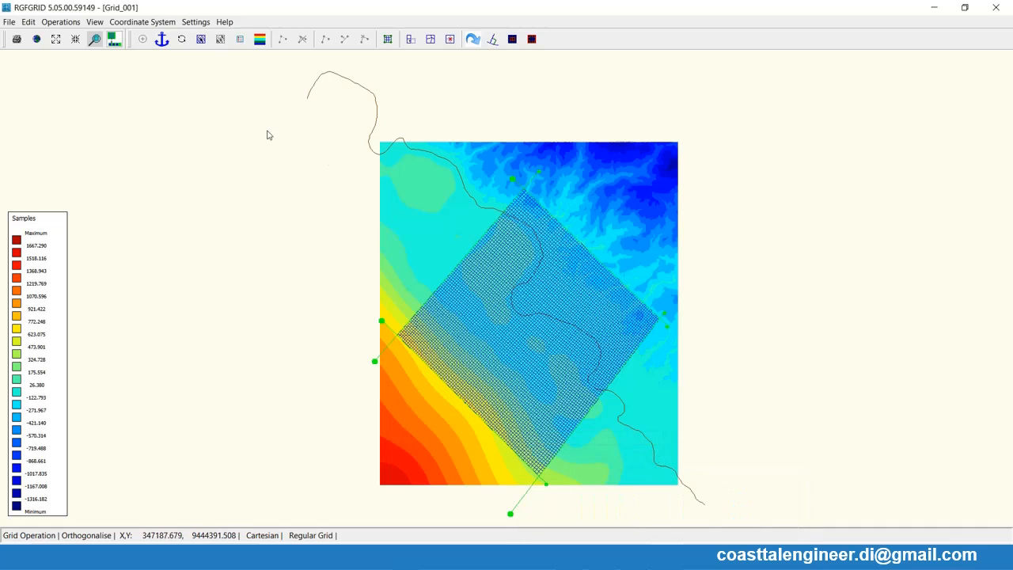
left_click(61, 21)
mouse_move(109, 183)
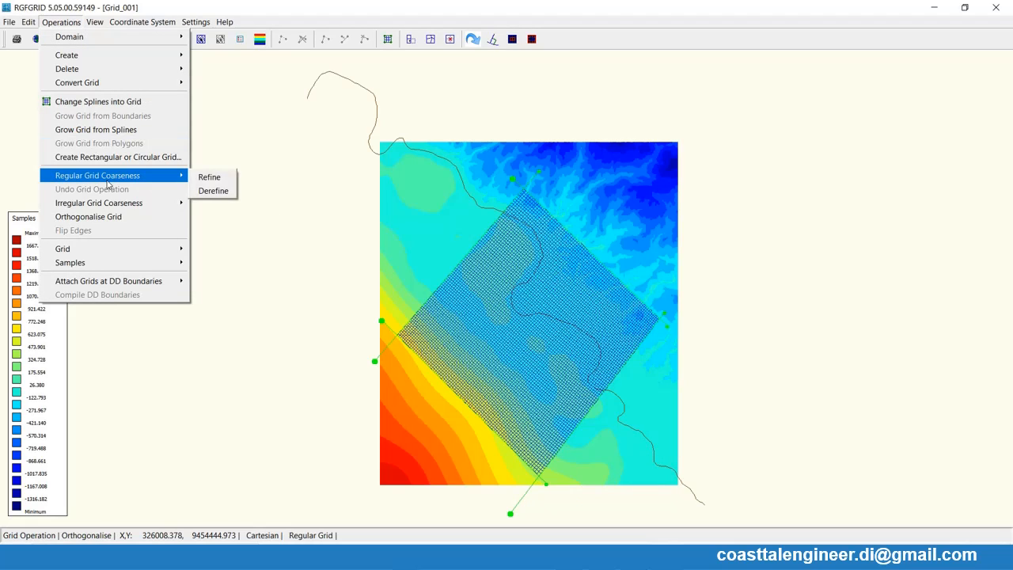
left_click(226, 193)
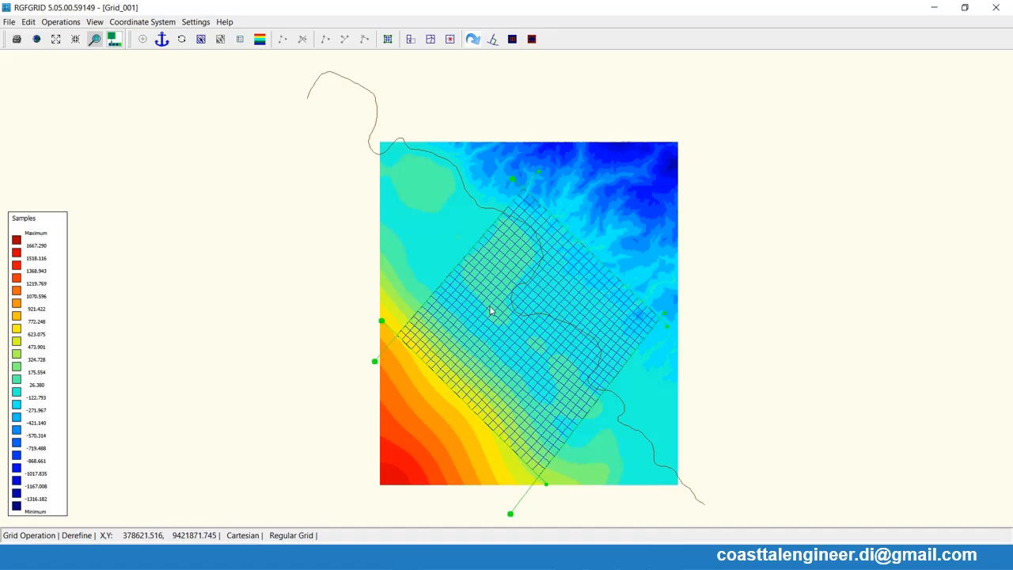
- Orthogonalise the derefined grid twice
left_click(72, 25)
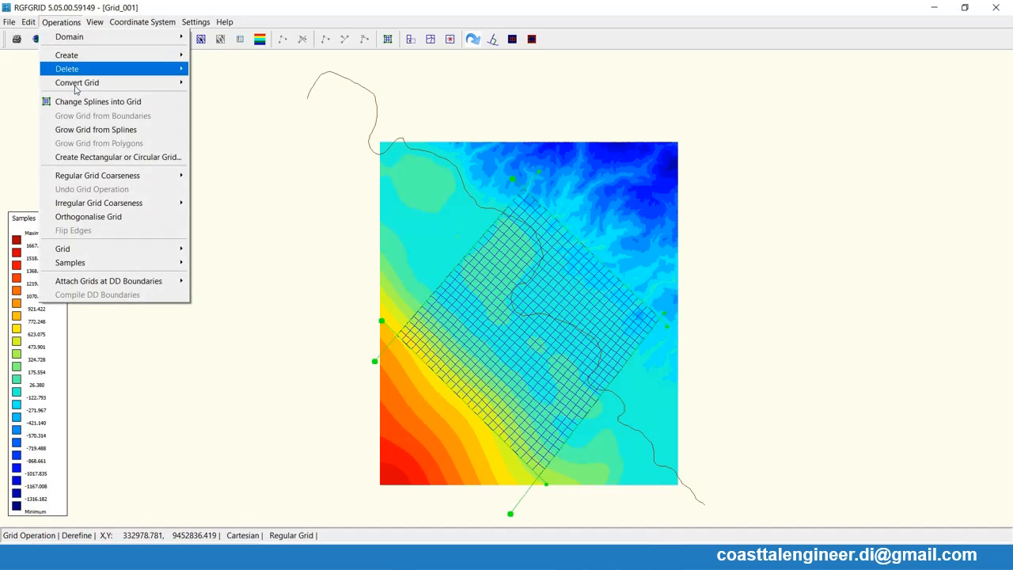
left_click(117, 217)
left_click(49, 22)
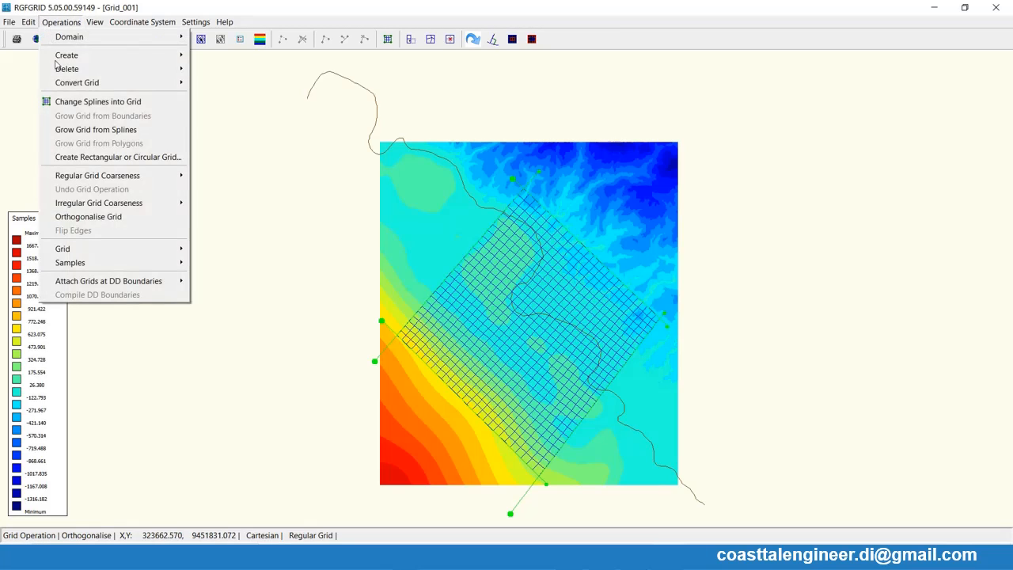
left_click(117, 217)
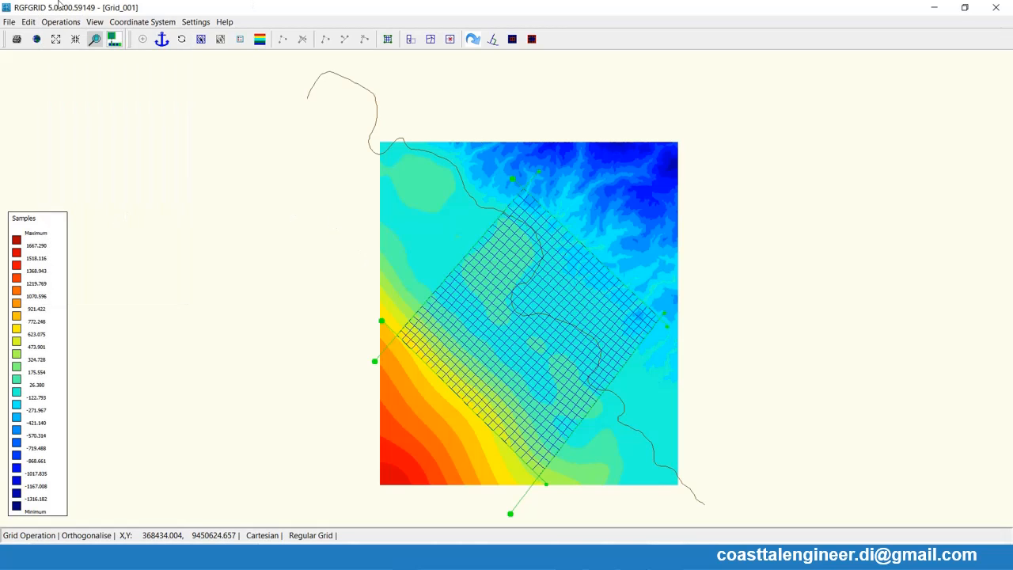
- Export the coarse grid as Grid_kasar.grd in the 14 Latihan Tsunami folder
left_click(10, 21)
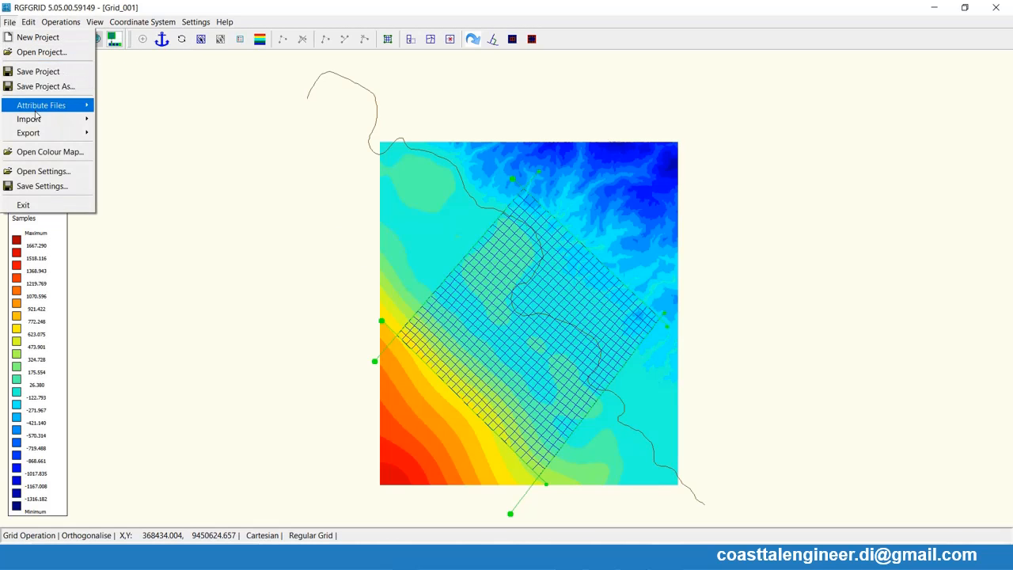
mouse_move(51, 135)
left_click(114, 139)
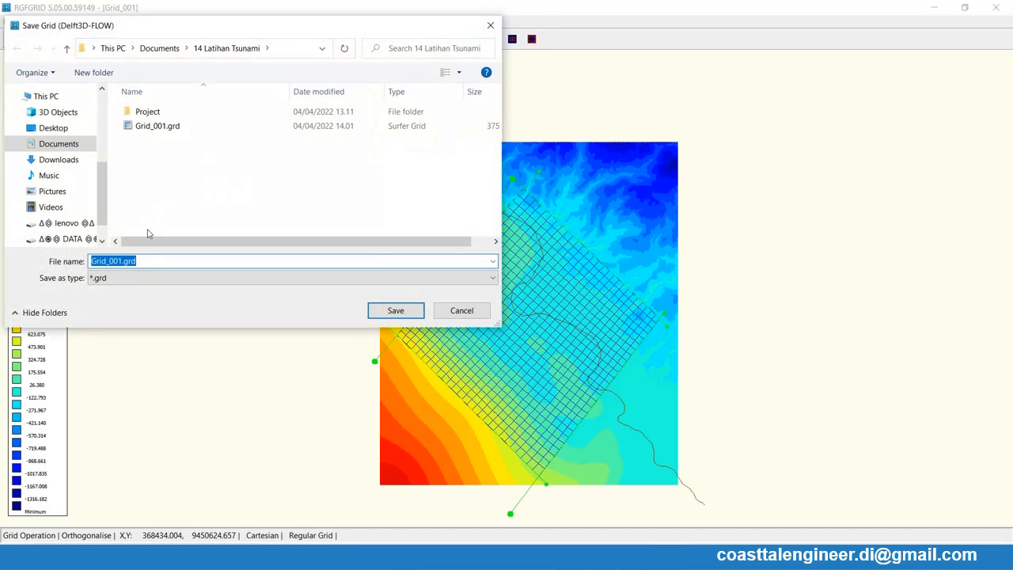
left_click_drag(108, 261, 122, 261)
type("kasar")
key("Return")
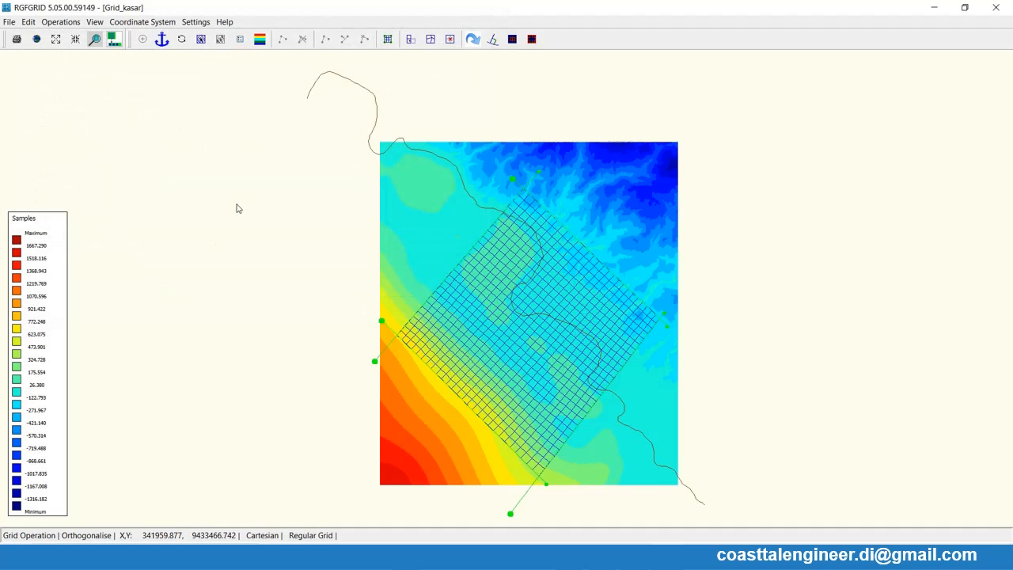
- Delete the existing regular grid while keeping the four splines for reuse
left_click(62, 24)
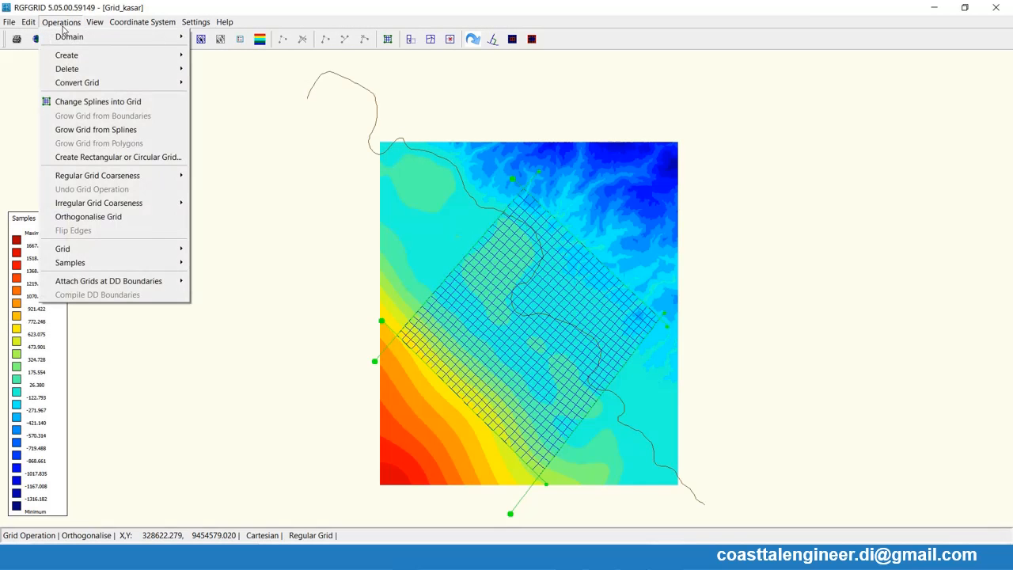
left_click(208, 70)
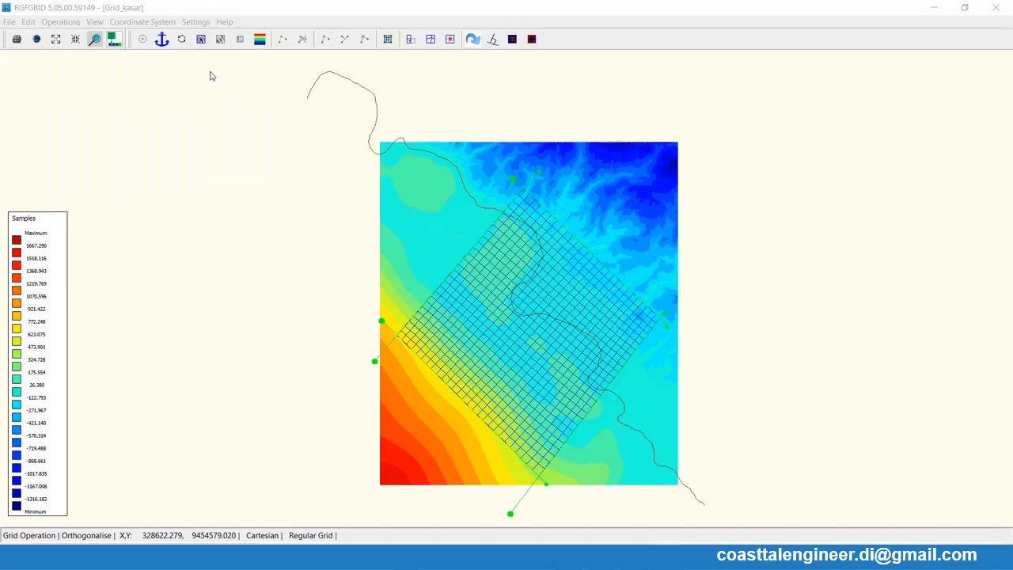
left_click(467, 290)
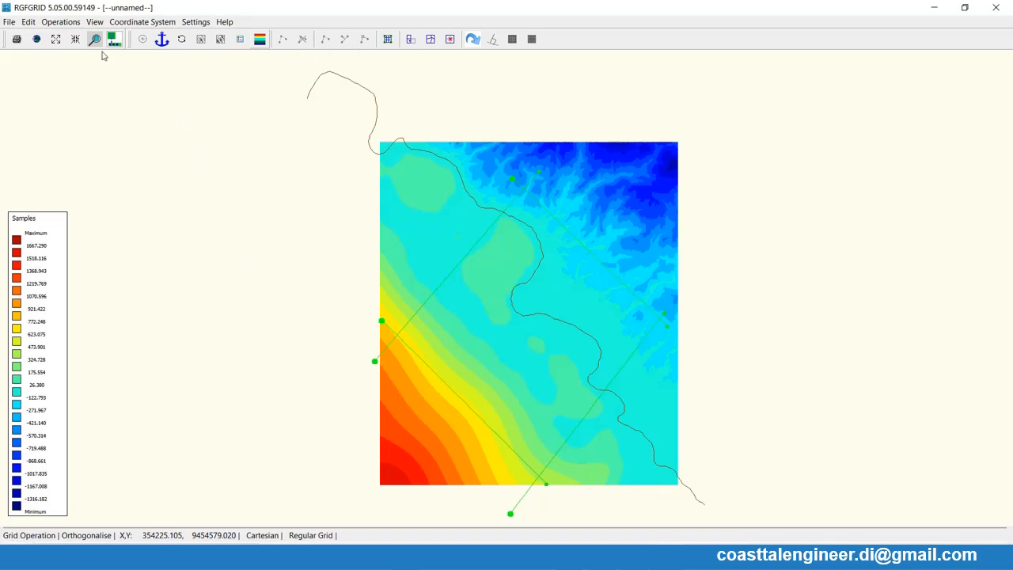
- Enable spline point moving and shorten the northwest cross-shore spline by moving its offshore end closer to the coast
left_click(29, 21)
mouse_move(53, 118)
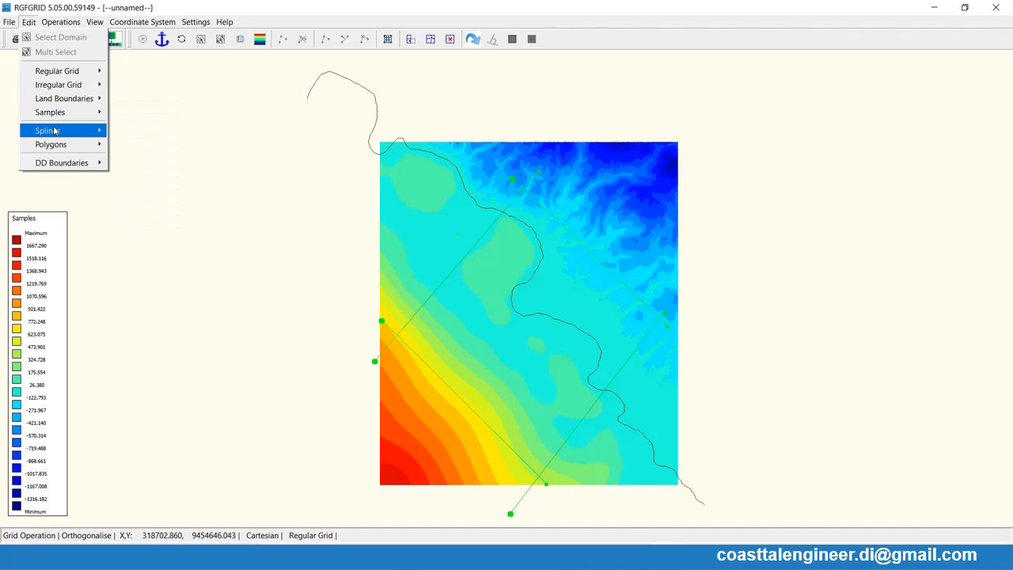
left_click(130, 134)
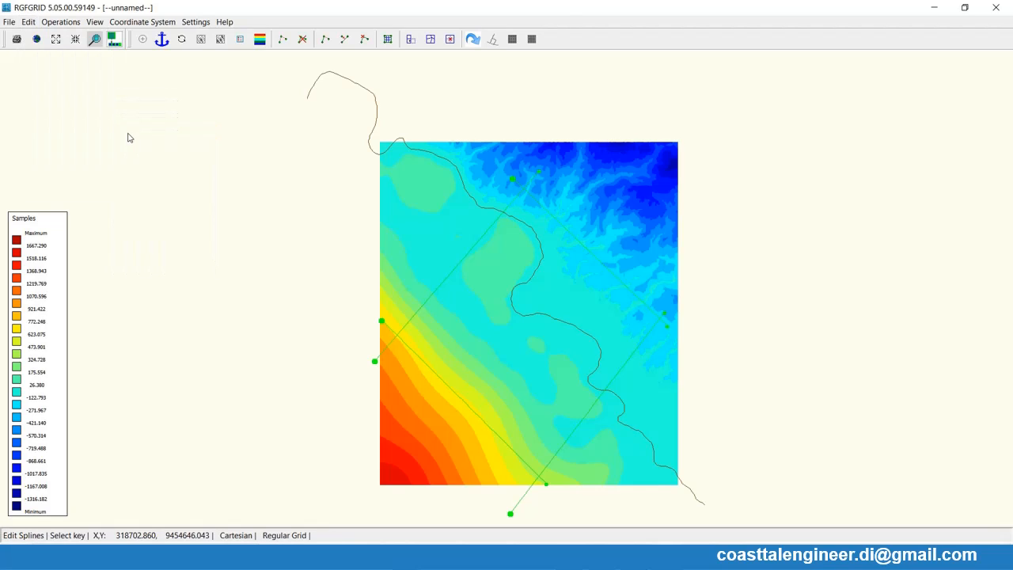
left_click(345, 39)
left_click(375, 363)
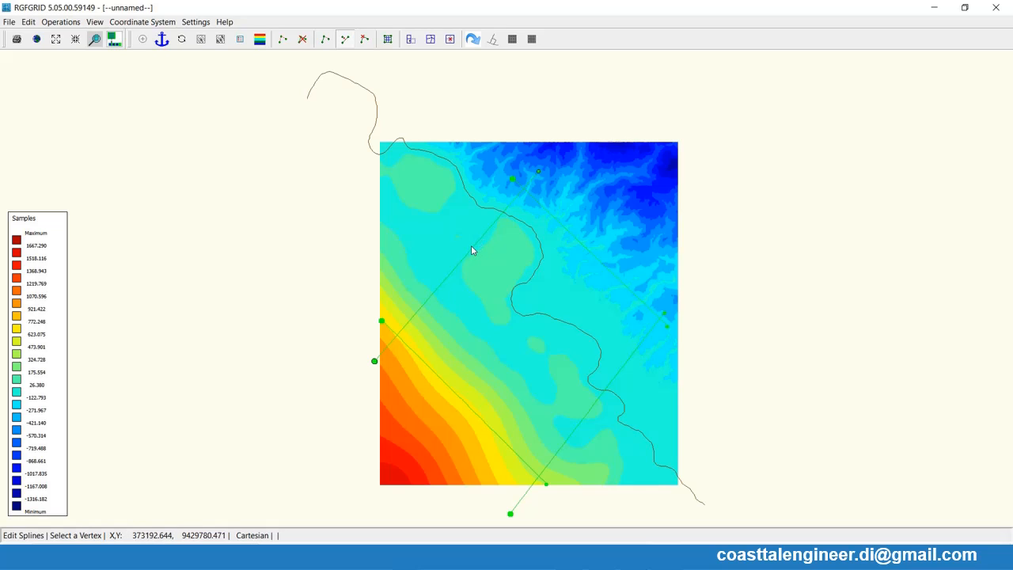
left_click(376, 363)
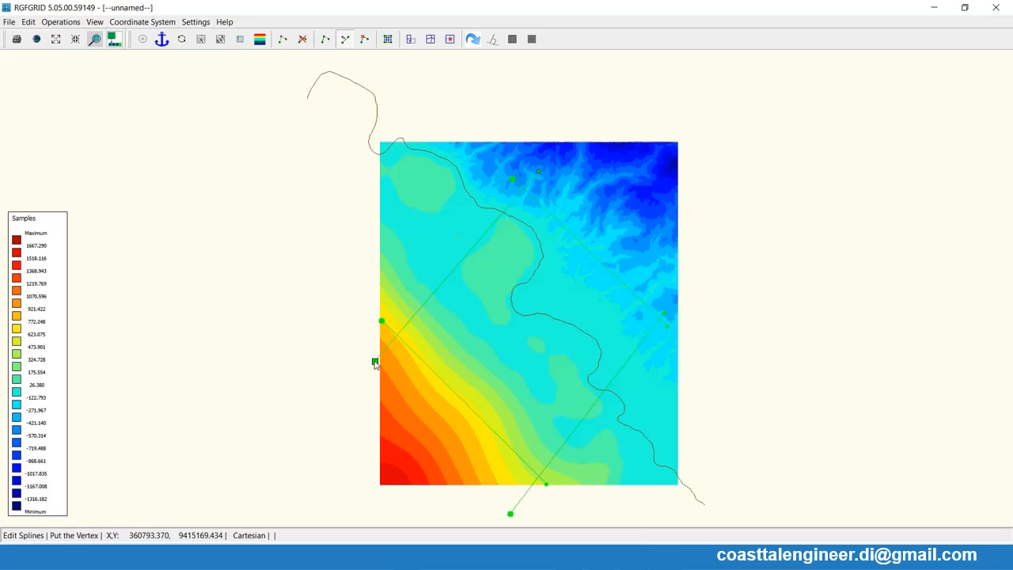
left_click(452, 268)
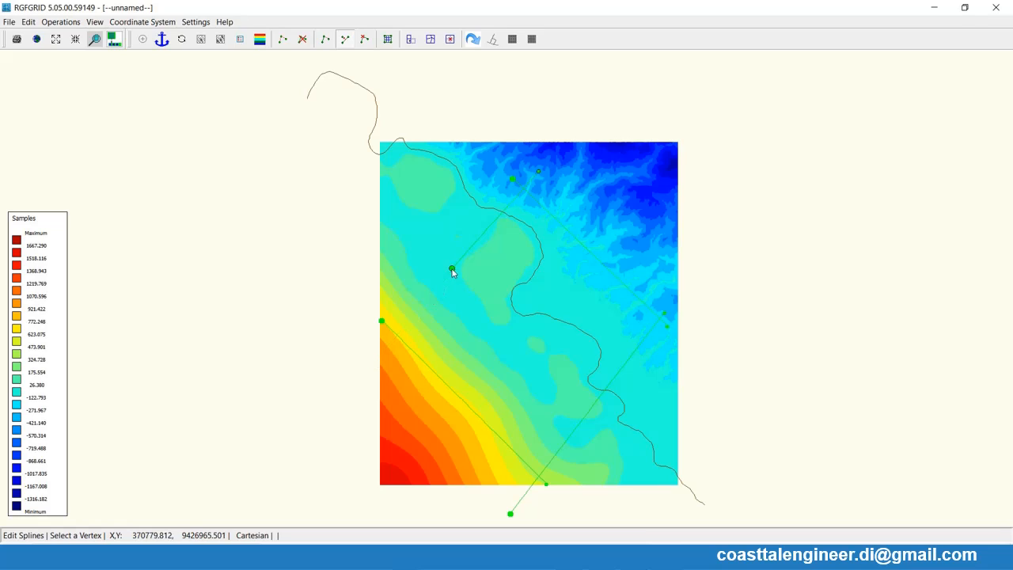
- Shorten the southeast cross-shore spline by moving its offshore end and its landward end closer to the coast
left_click(510, 516)
left_click(586, 417)
right_click(587, 415)
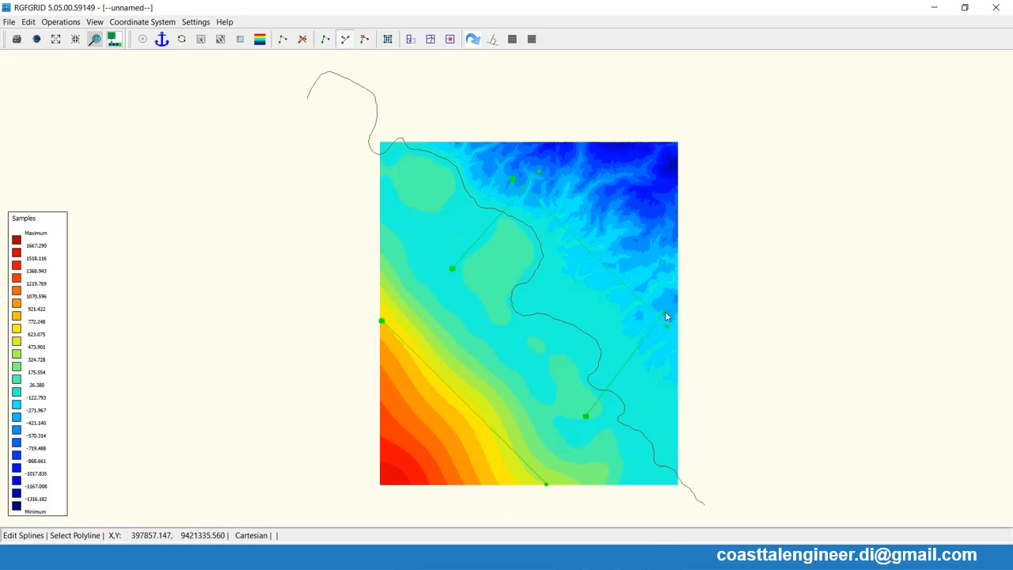
left_click(666, 315)
left_click(665, 314)
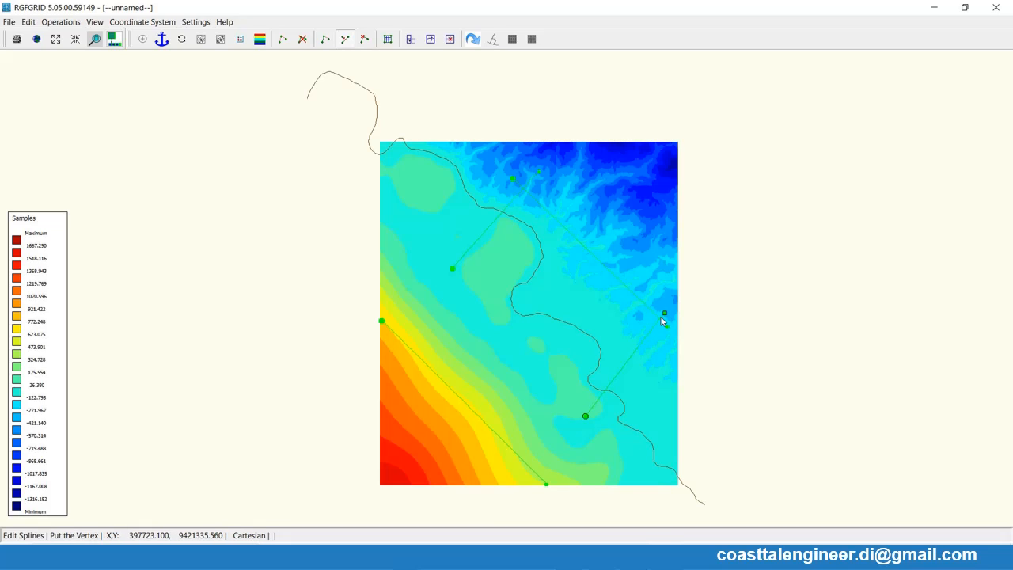
left_click(639, 351)
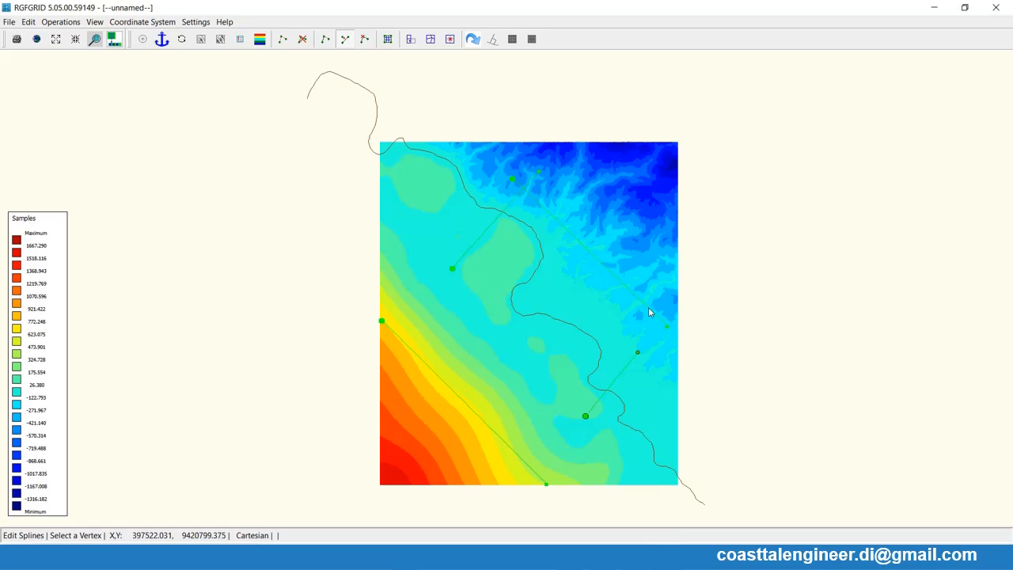
right_click(540, 176)
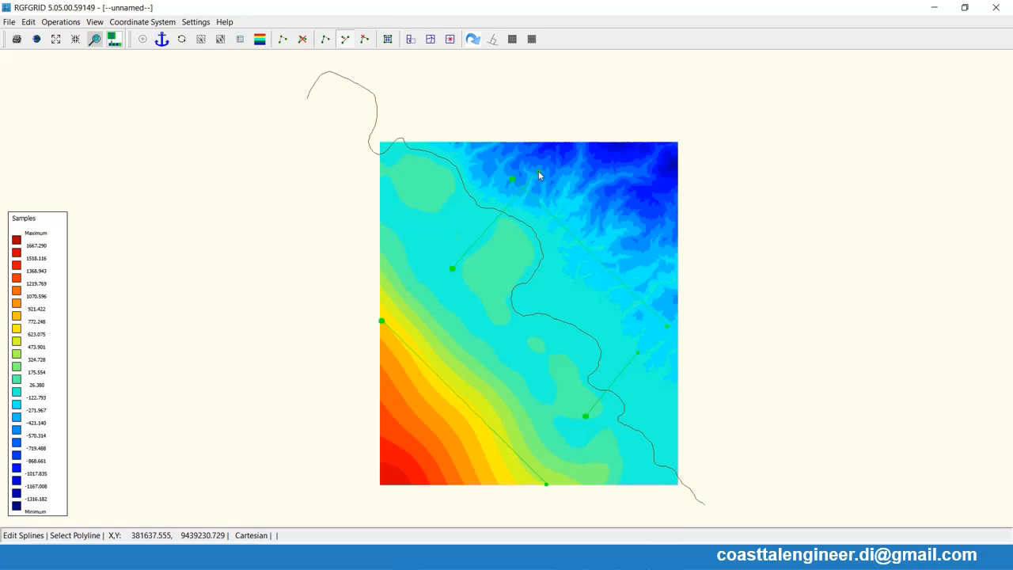
- Move the landward end of the northwest cross-shore spline slightly closer to the coast
left_click(539, 171)
left_click(538, 171)
left_click(524, 190)
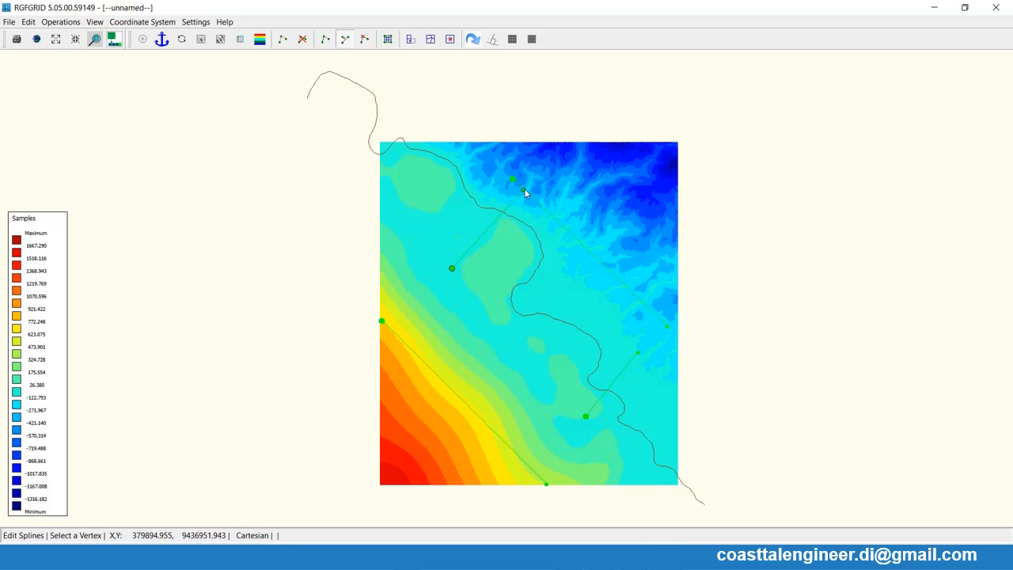
right_click(517, 177)
- Move both ends of the inland alongshore spline closer to the coast, near the landward ends of the cross-shore splines
left_click(515, 177)
left_click(513, 179)
left_click(509, 182)
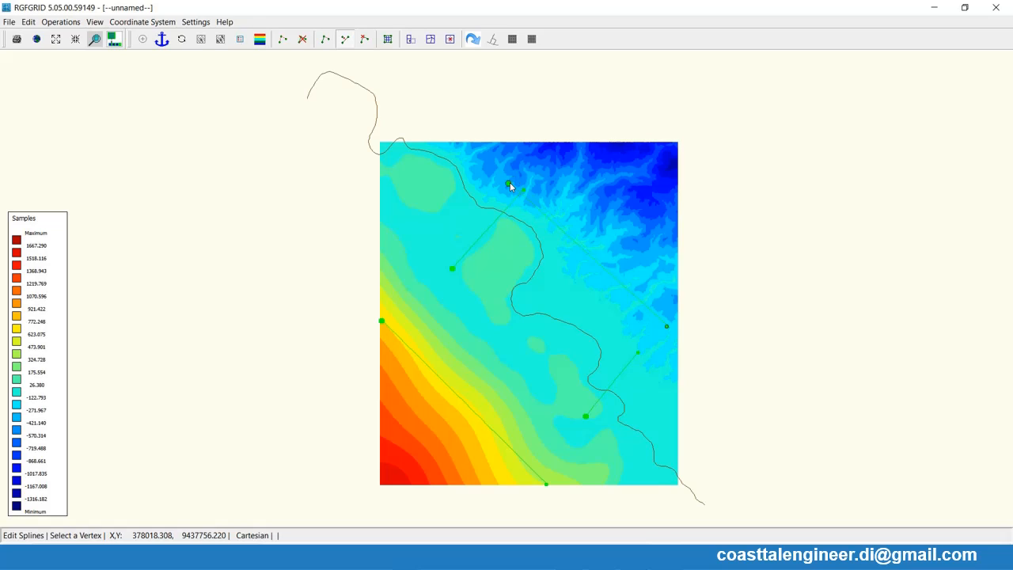
left_click(668, 325)
left_click(668, 325)
left_click(667, 326)
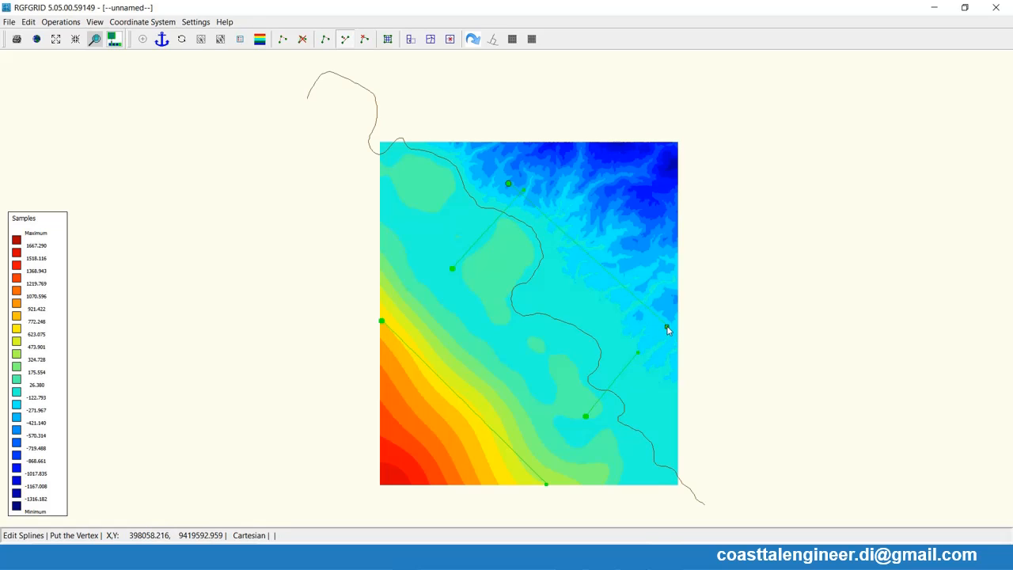
left_click(643, 365)
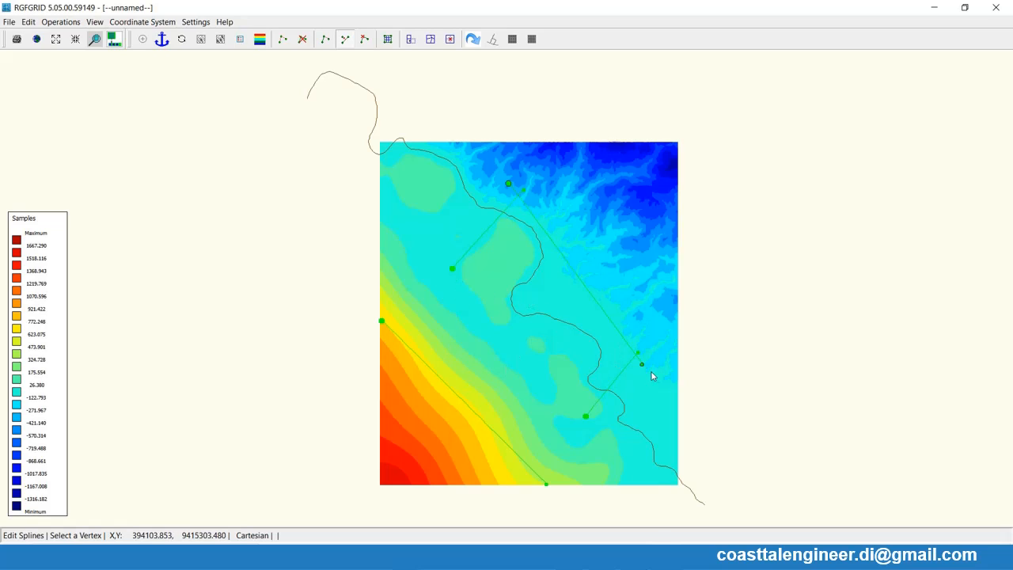
left_click(508, 184)
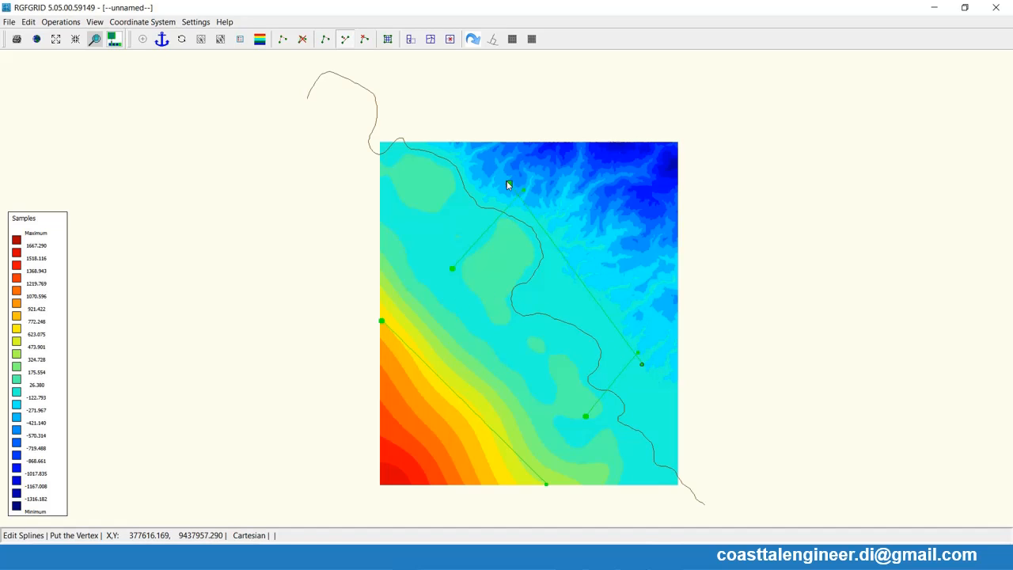
left_click(500, 191)
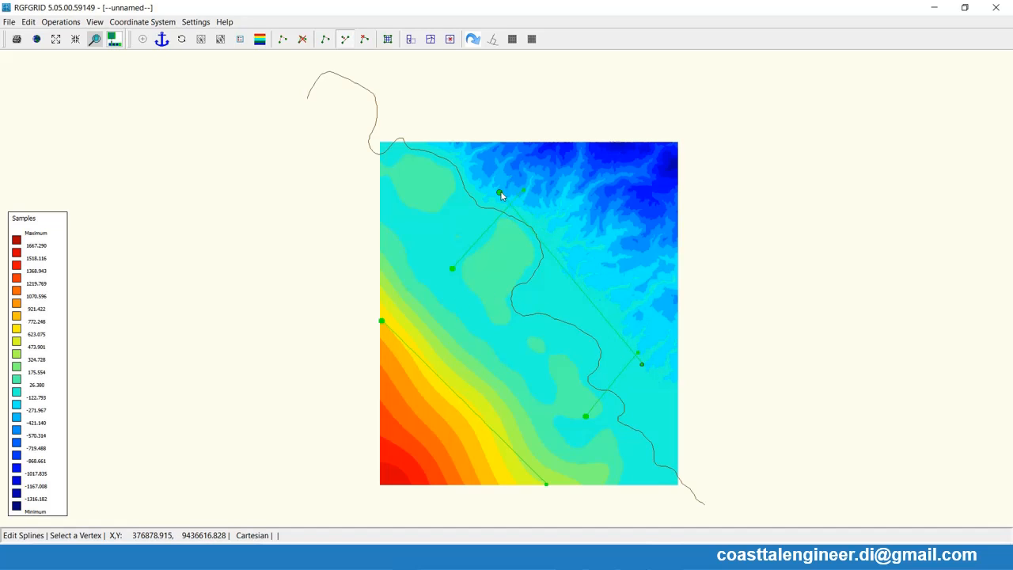
- Extend the southeast cross-shore spline landward and shift both ends of the inland spline back inland so the splines cross
left_click(640, 357)
left_click(649, 355)
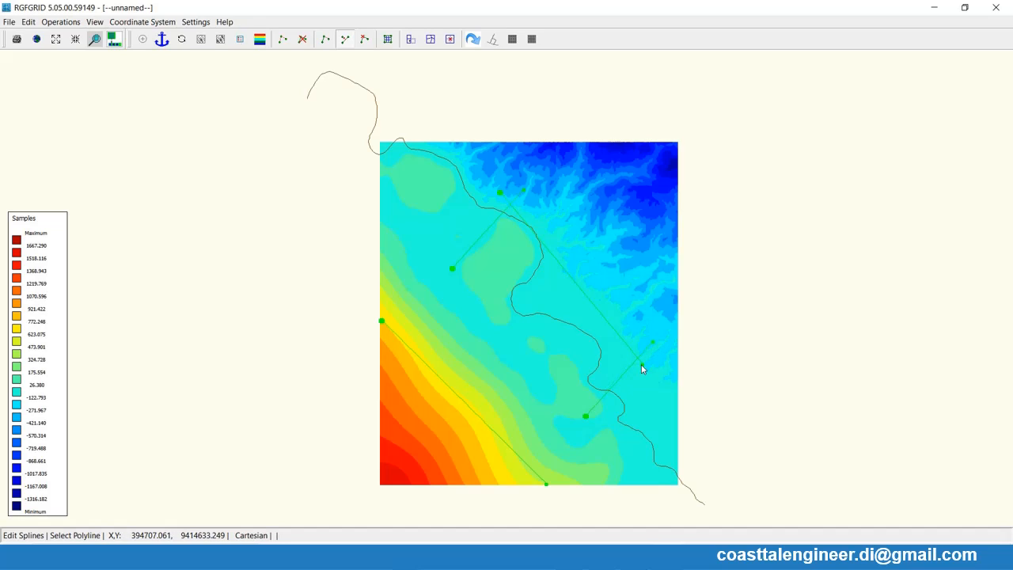
left_click(643, 366)
left_click(654, 349)
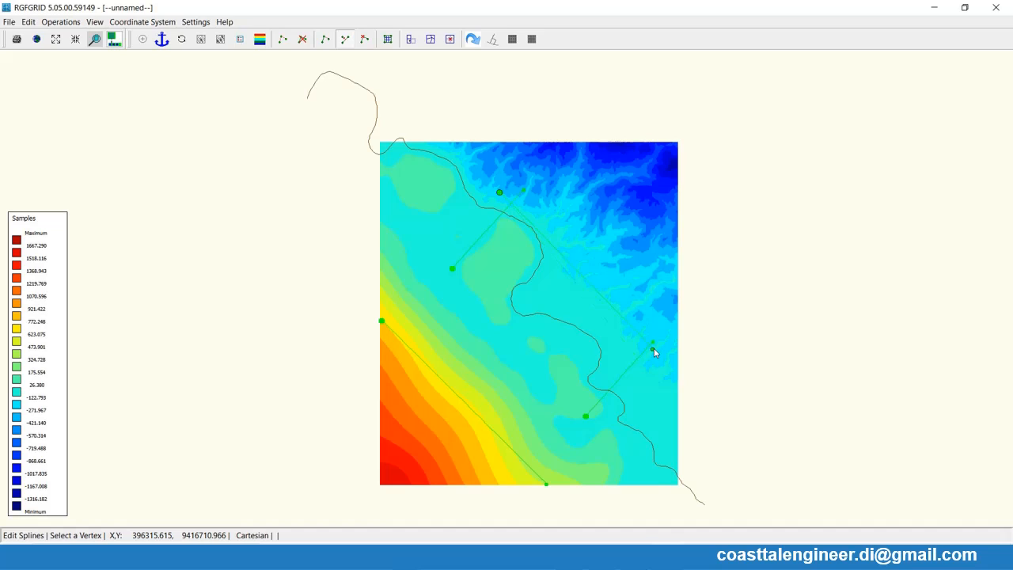
left_click(500, 193)
left_click(511, 184)
- Adjust the offshore ends of the northwest and southeast cross-shore splines to square them with the inland spline
left_click(453, 269)
left_click(463, 247)
left_click(462, 246)
left_click(453, 241)
left_click(453, 244)
left_click(451, 247)
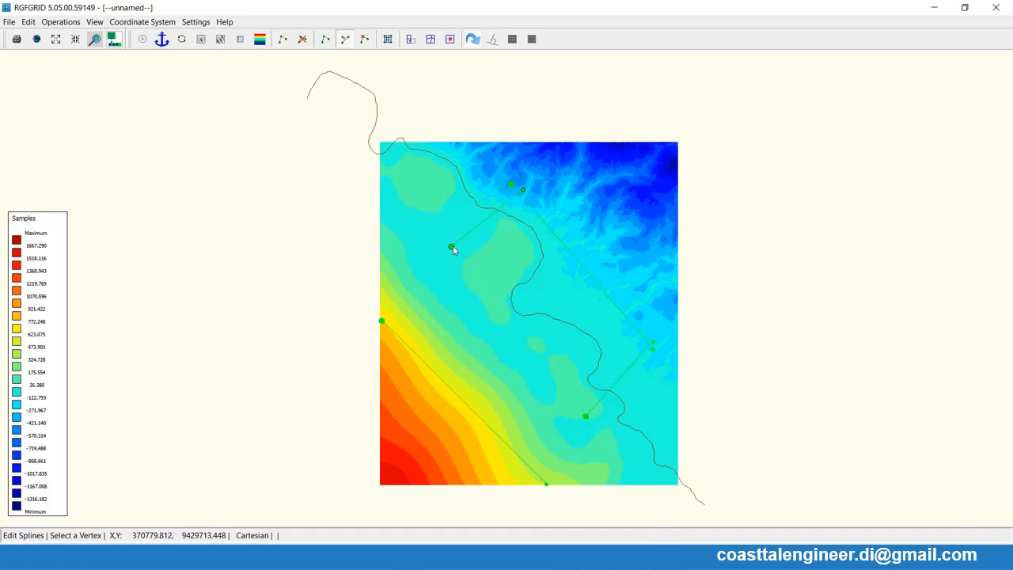
left_click(586, 417)
left_click(584, 413)
- Move both ends of the offshore alongshore spline shoreward so that it crosses the two shortened cross-shore splines
left_click(546, 485)
left_click(595, 415)
left_click(382, 322)
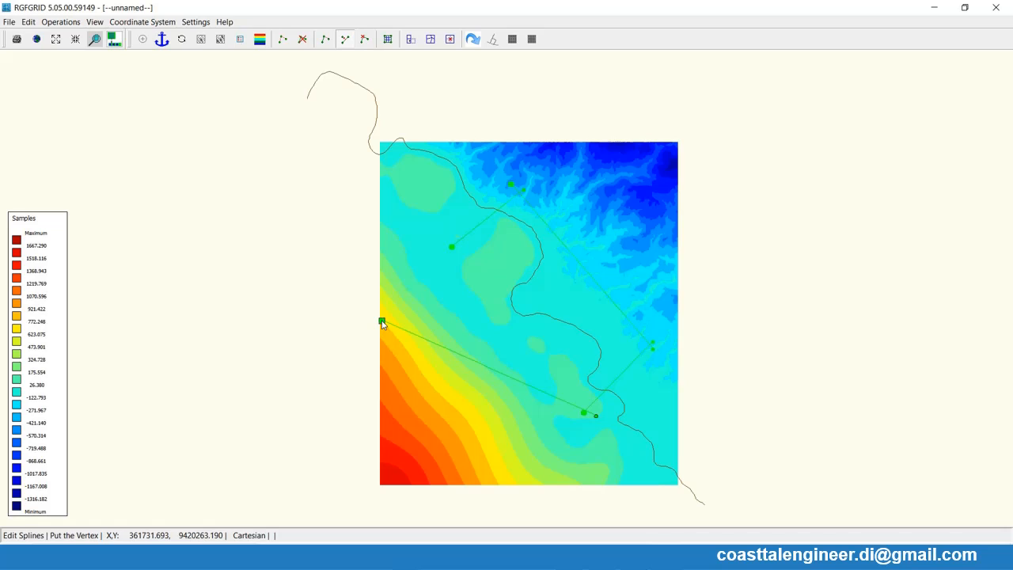
left_click(452, 238)
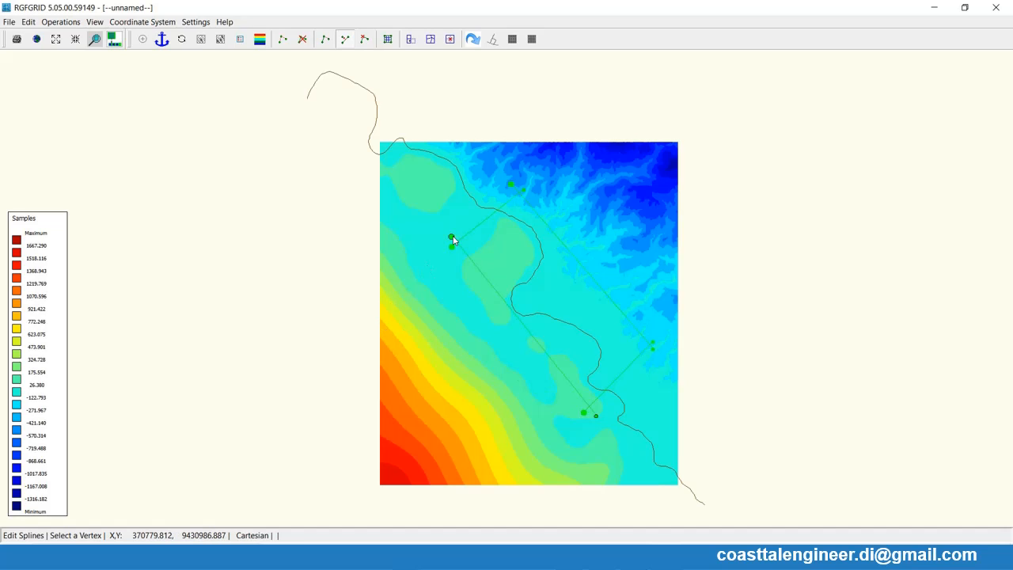
- Change the repositioned splines into a grid and orthogonalise it three times
left_click(68, 24)
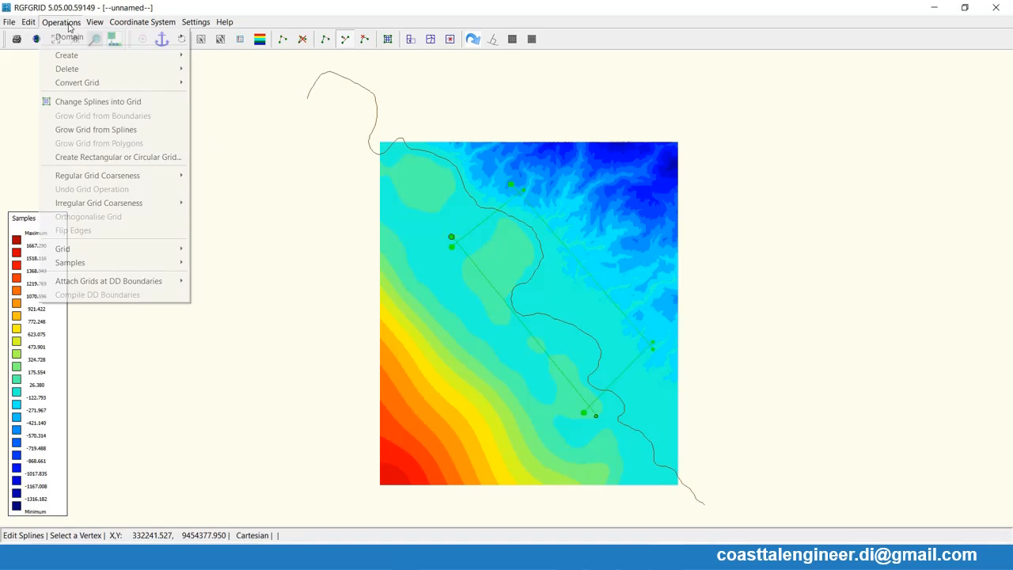
left_click(93, 107)
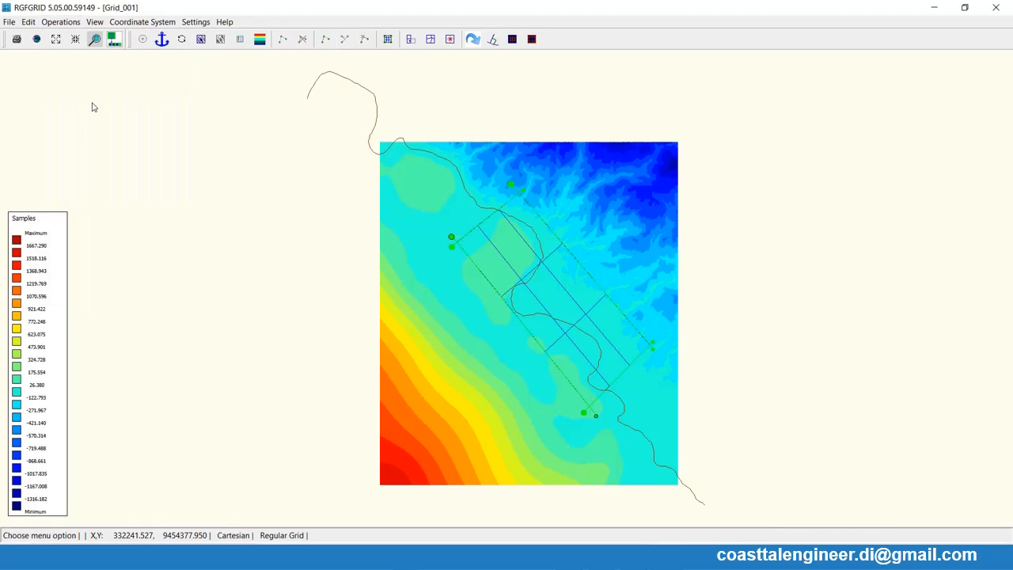
left_click(61, 21)
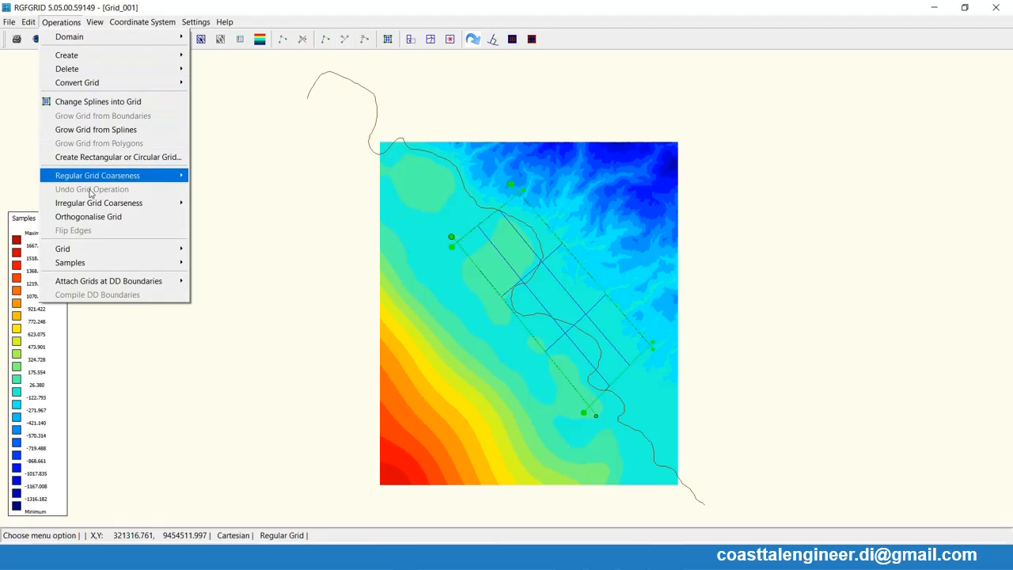
left_click(93, 220)
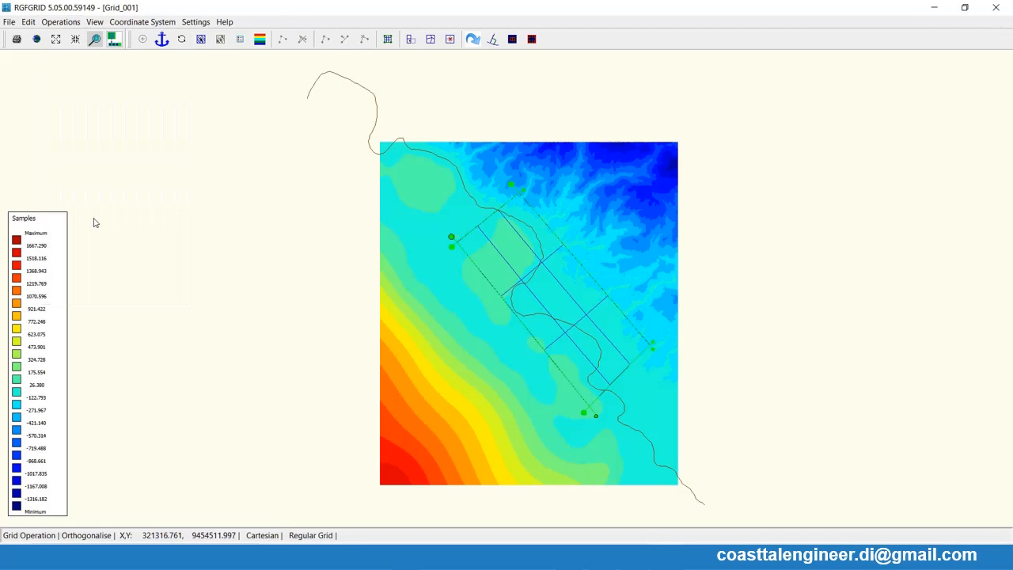
left_click(61, 21)
left_click(88, 216)
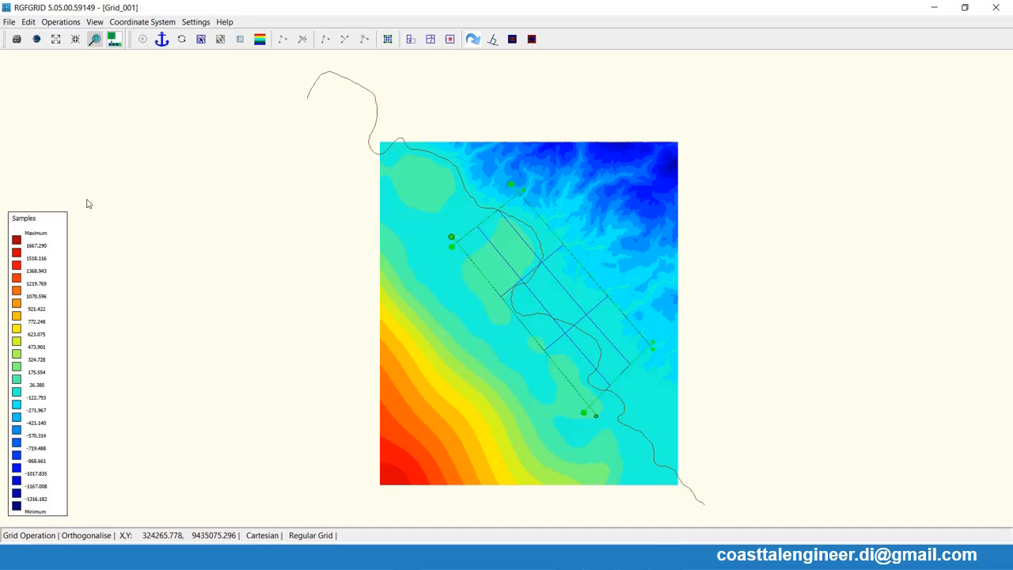
left_click(61, 21)
left_click(94, 217)
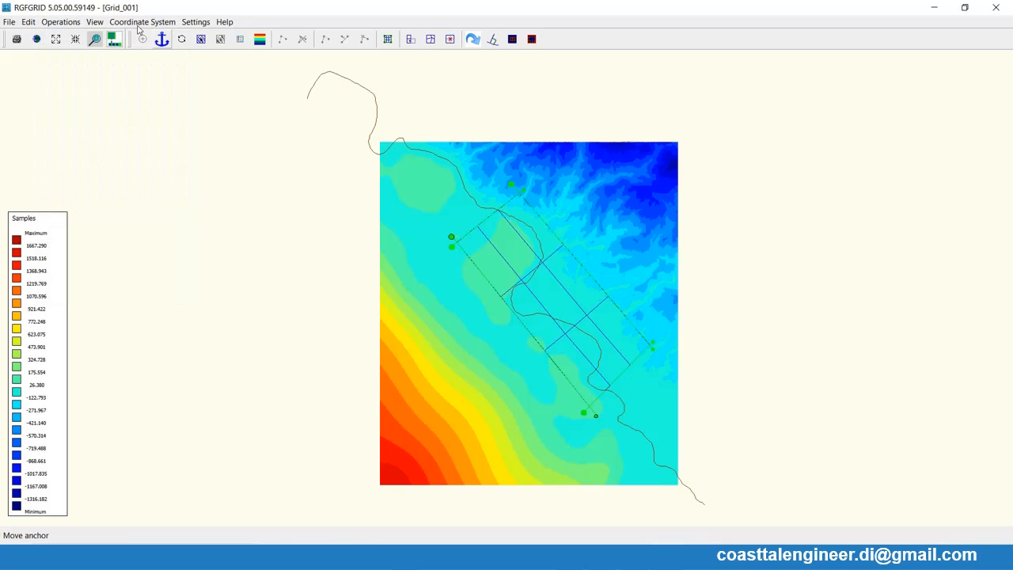
- Refine the new regular grid twice to get a finer nearshore mesh
left_click(61, 21)
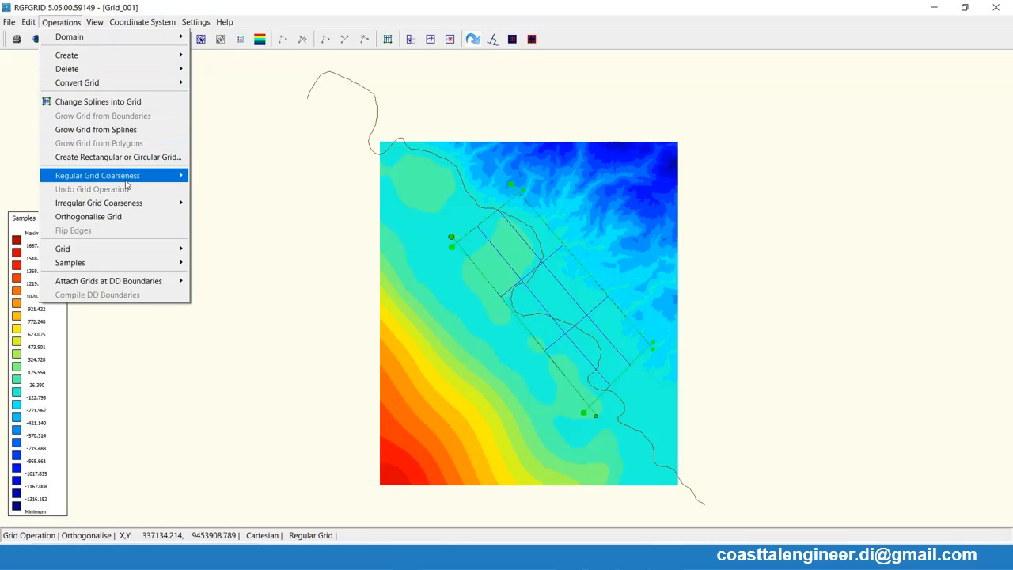
mouse_move(119, 175)
left_click(210, 179)
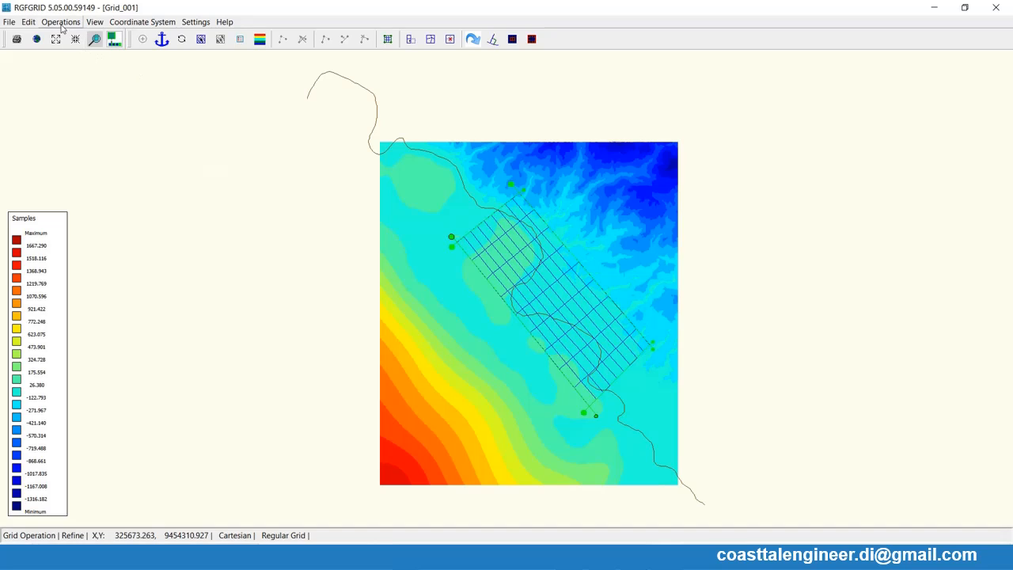
left_click(29, 21)
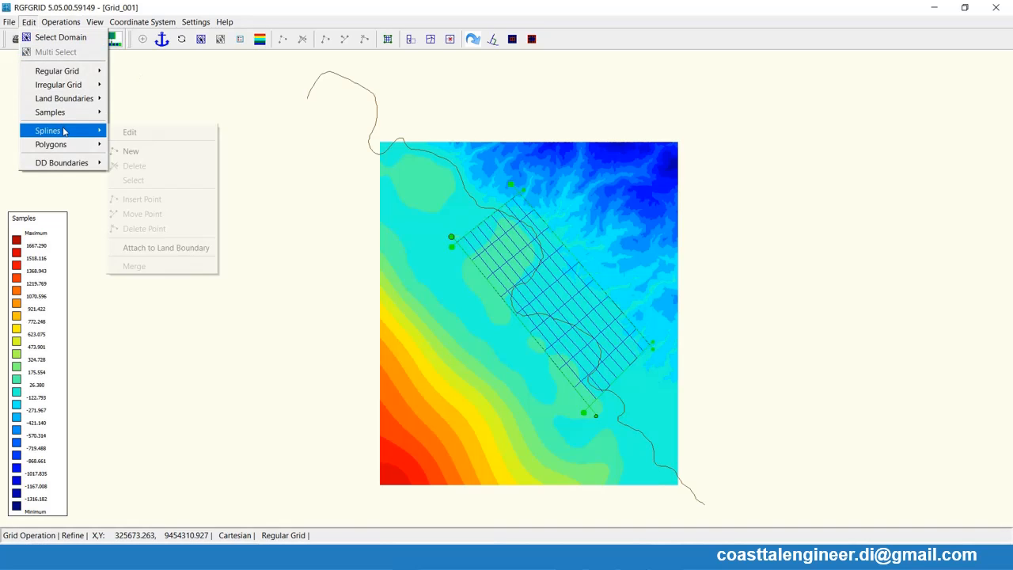
mouse_move(79, 27)
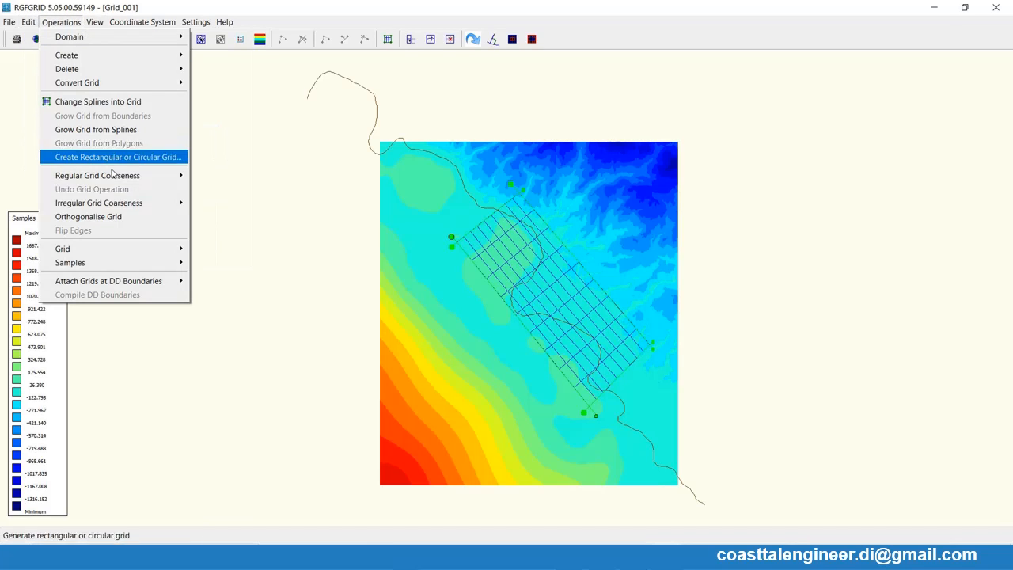
mouse_move(136, 177)
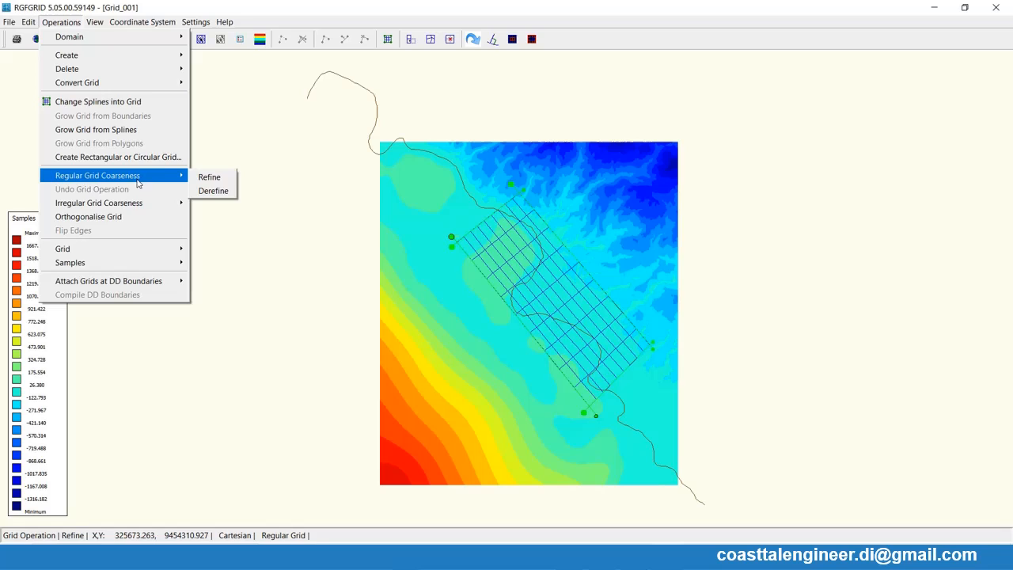
left_click(210, 177)
left_click(30, 22)
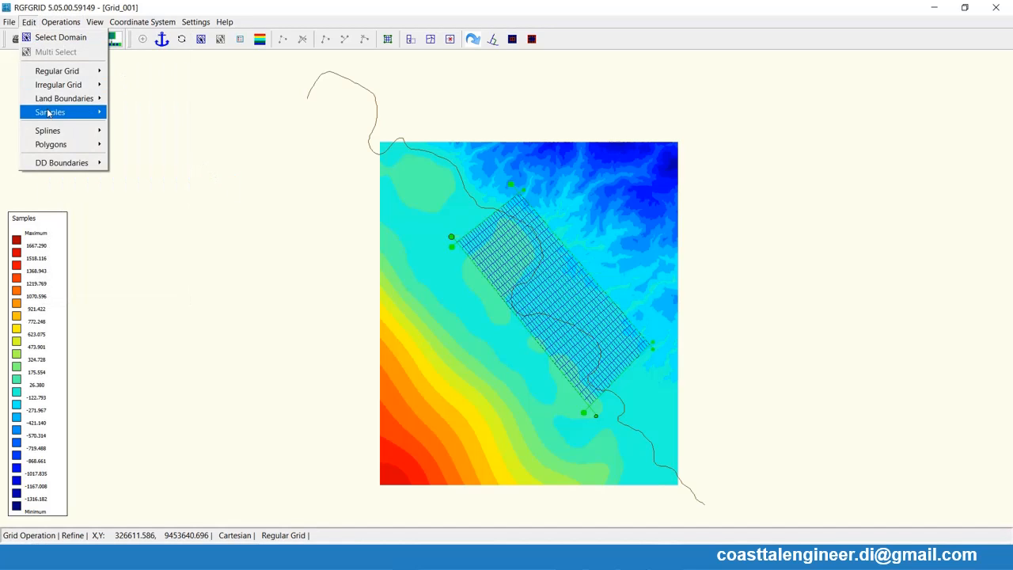
- Refine the nearshore regular grid once more
mouse_move(59, 29)
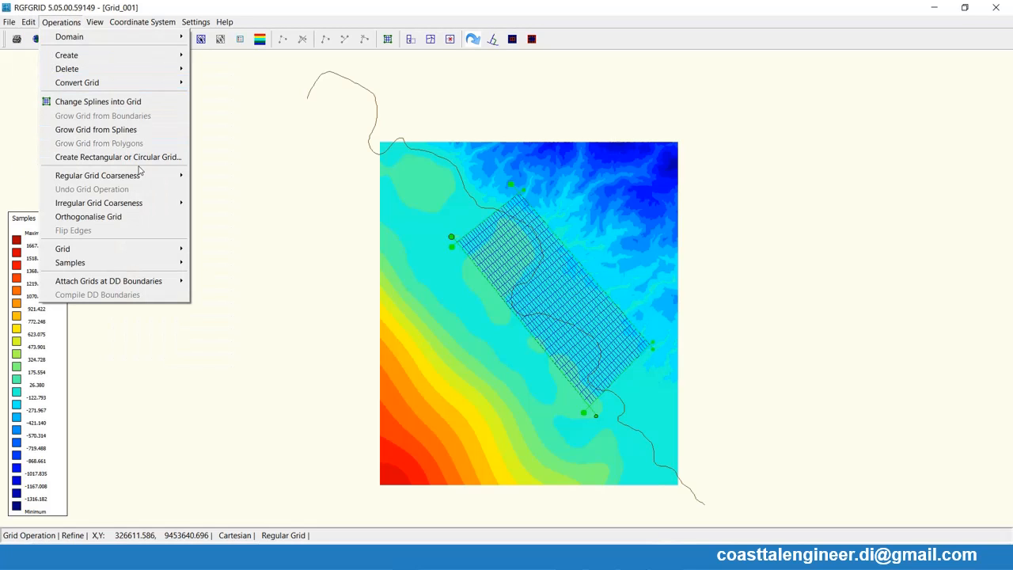
mouse_move(148, 176)
left_click(209, 176)
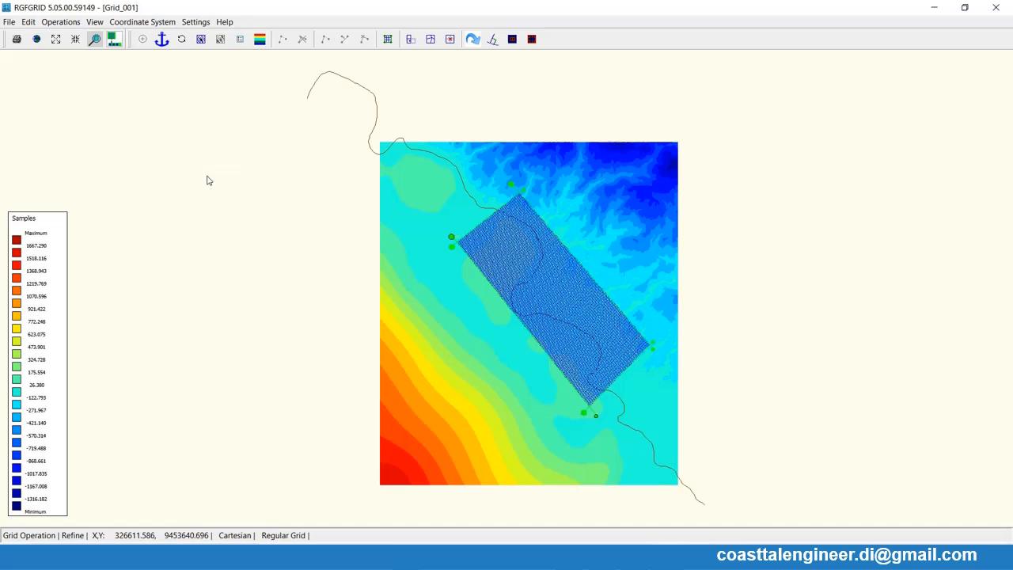
- Export the refined nearshore grid in Delft3D-FLOW format as Grid_Halus.grd in the 14 Latihan Tsunami folder
left_click(9, 22)
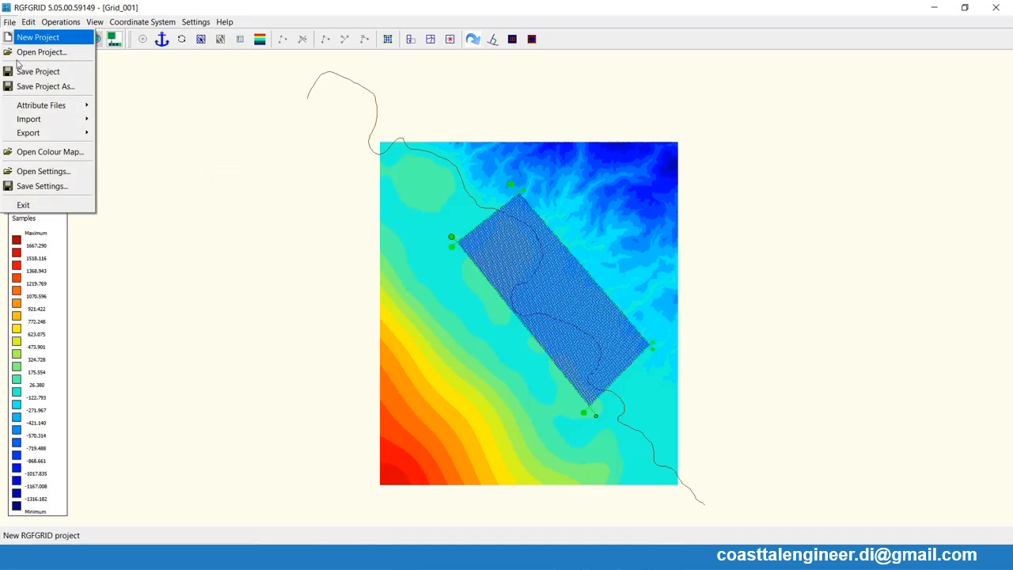
mouse_move(45, 135)
left_click(117, 136)
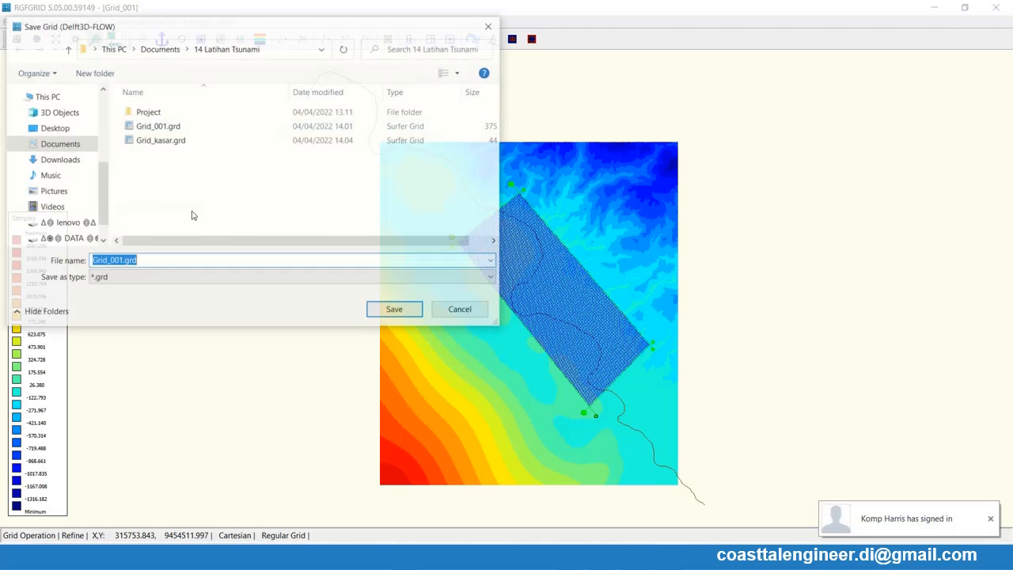
left_click(158, 141)
left_click(127, 261)
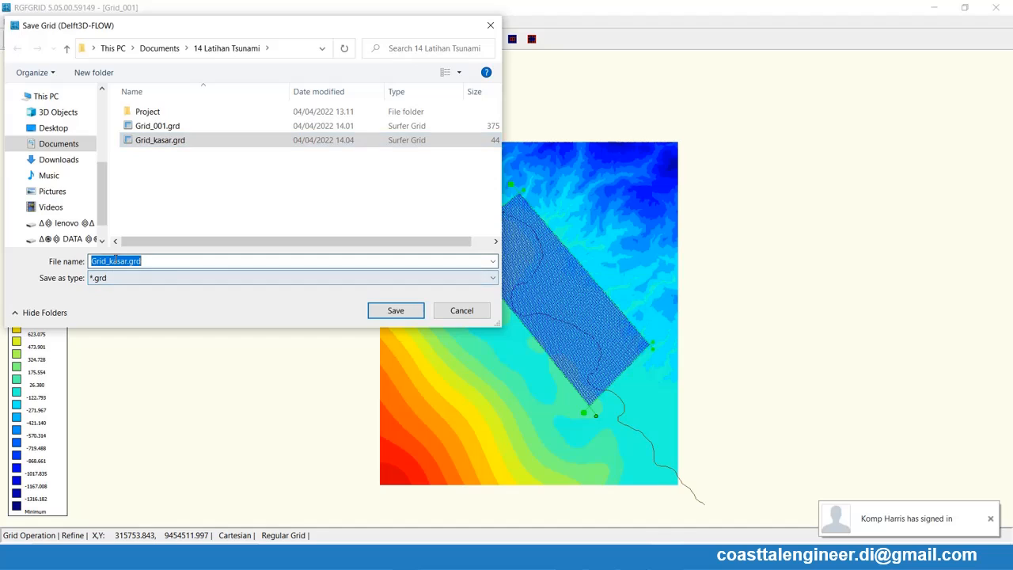
left_click_drag(108, 262, 127, 262)
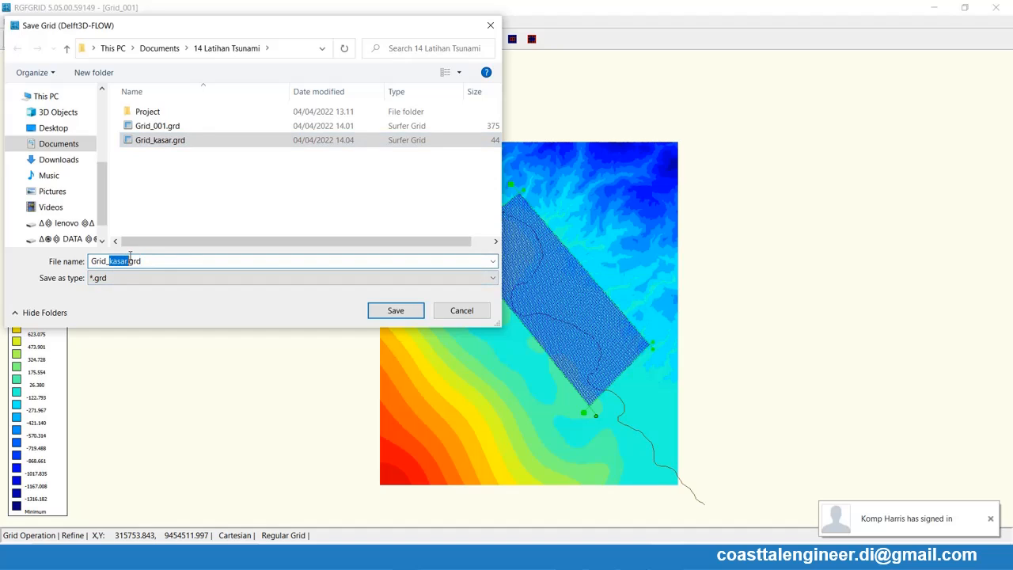
type("Halus")
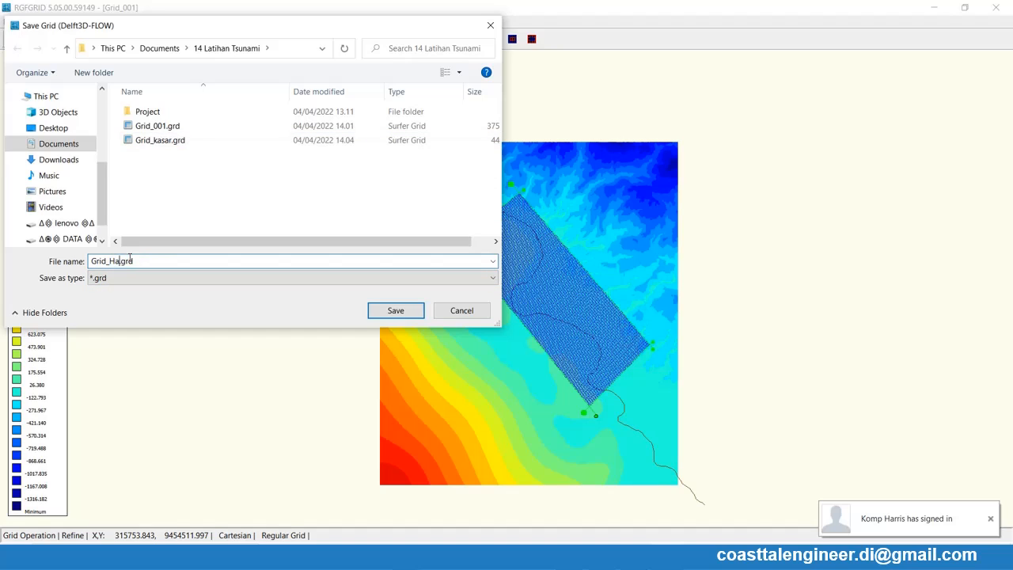
left_click(370, 316)
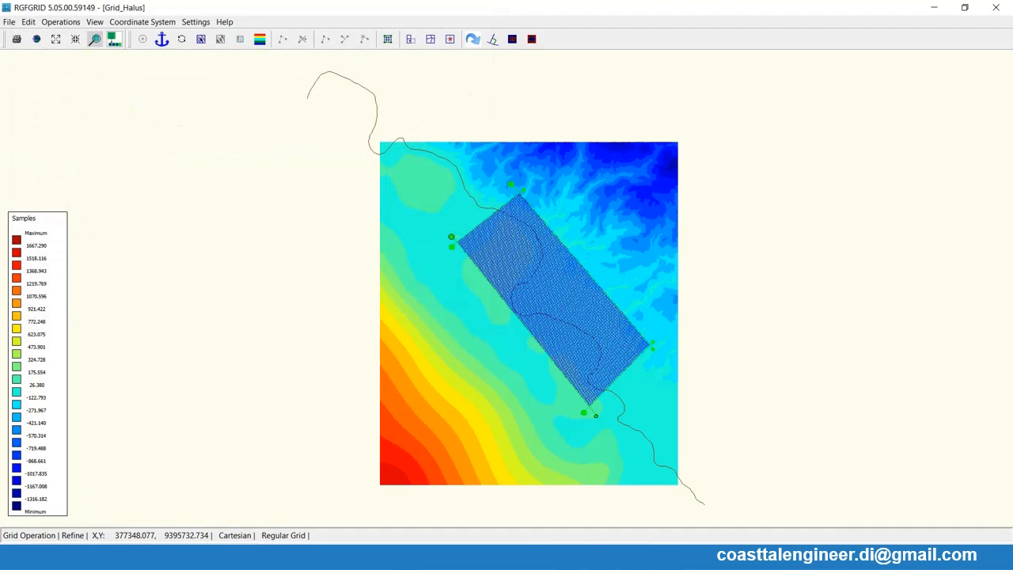
- Switch to QUICKIN, close the session holding Grid_001, and launch a fresh maximised QUICKIN session
mouse_move(666, 560)
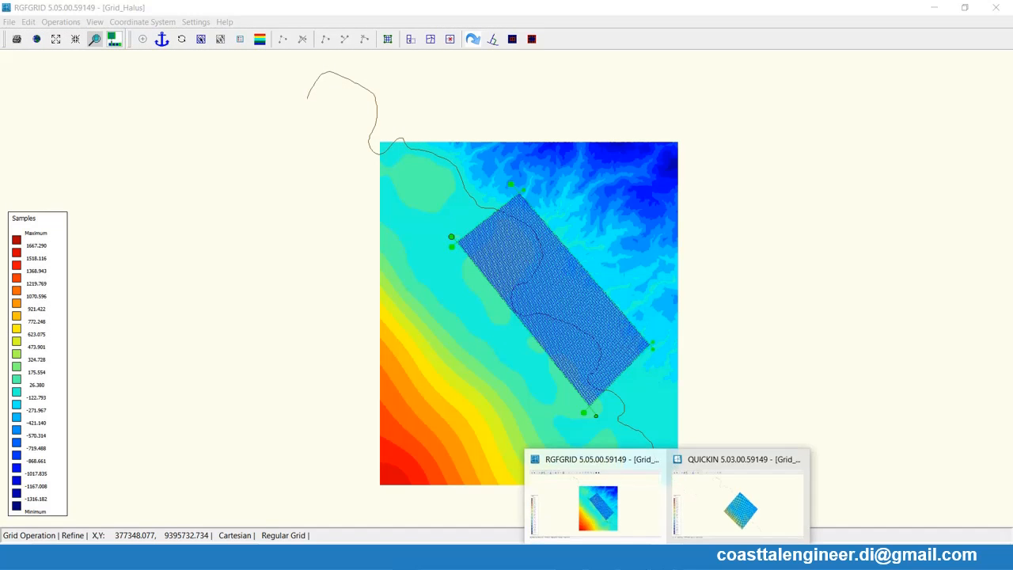
left_click(723, 515)
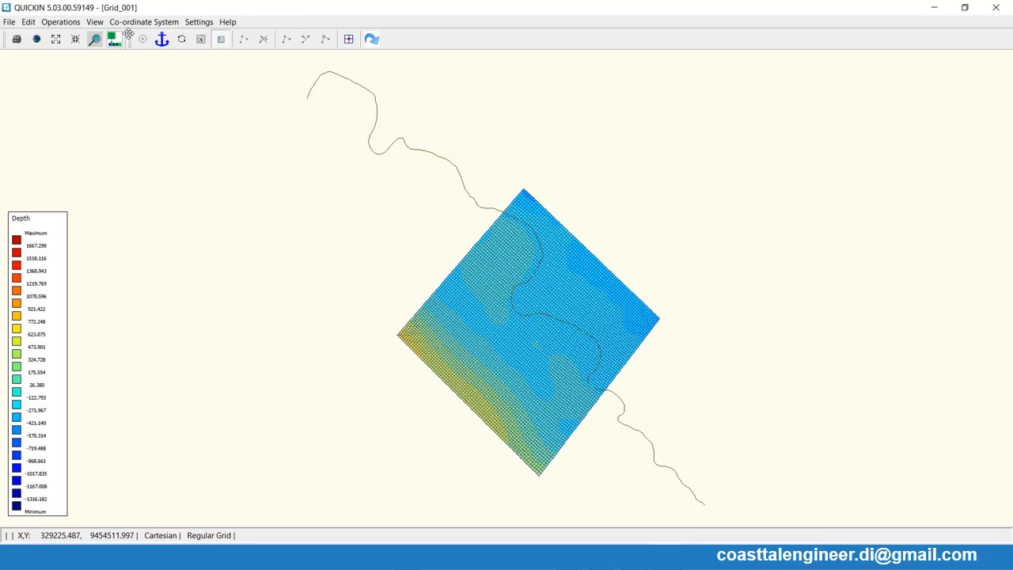
left_click(61, 21)
mouse_move(101, 81)
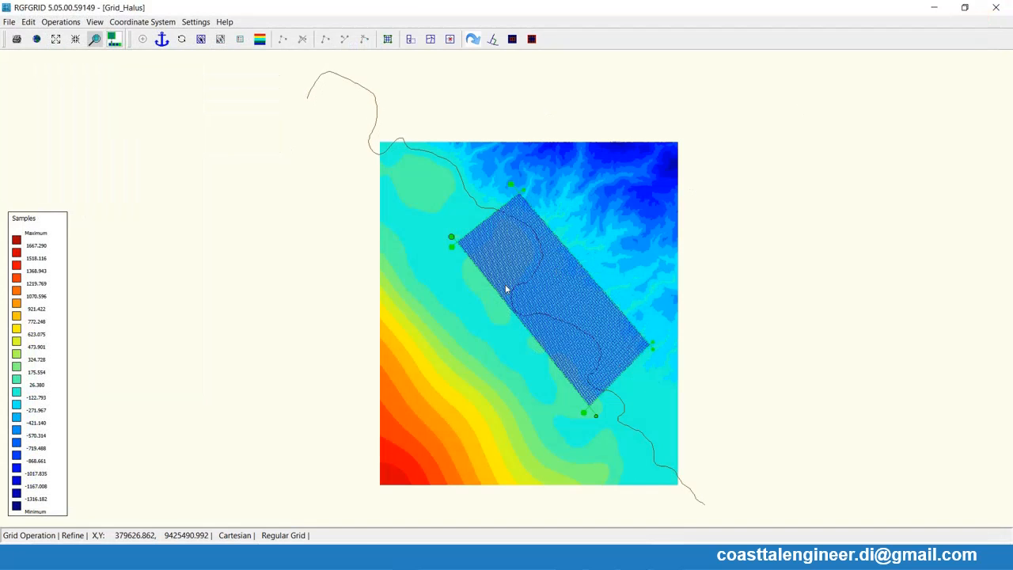
left_click(598, 557)
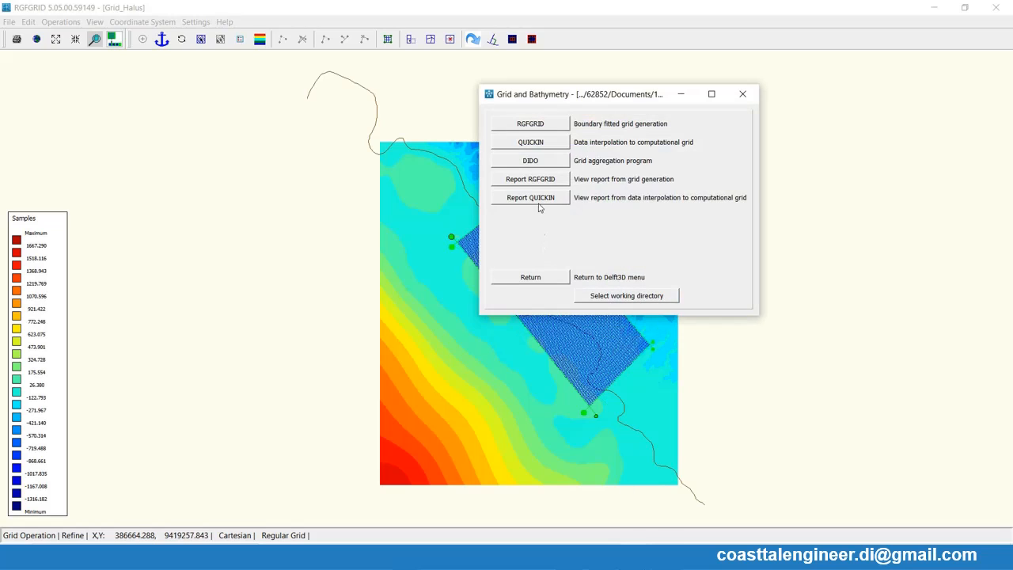
left_click(535, 150)
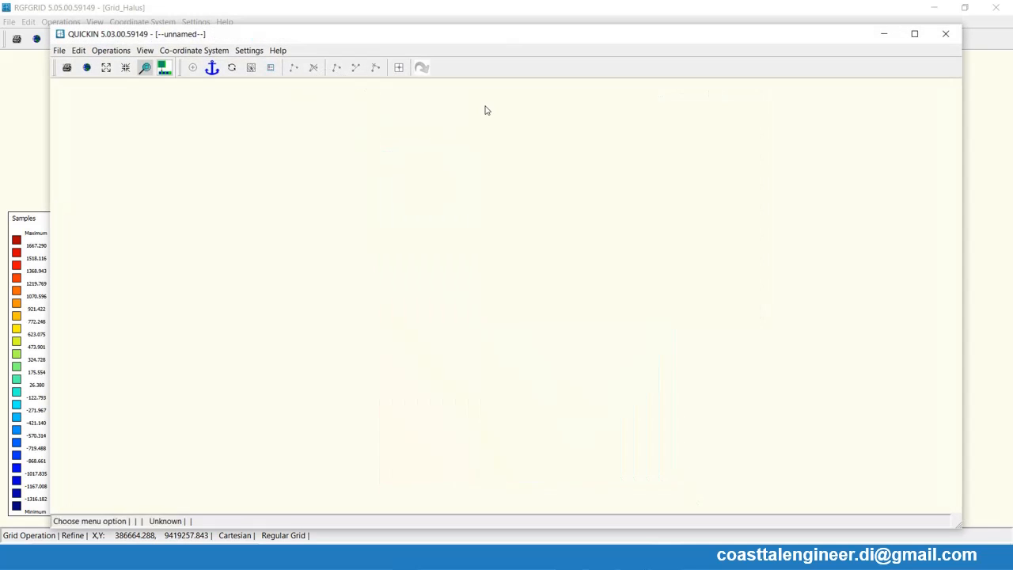
left_click(915, 33)
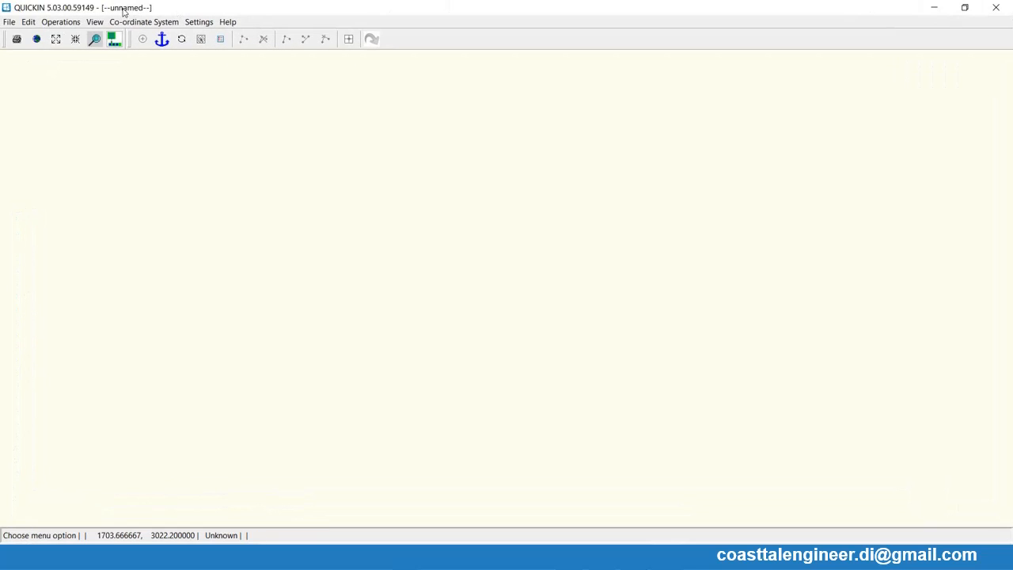
- Load the Garis Pantai.ldb land boundary and import the coarse grid Grid_kasar.grd
left_click(10, 22)
mouse_move(45, 105)
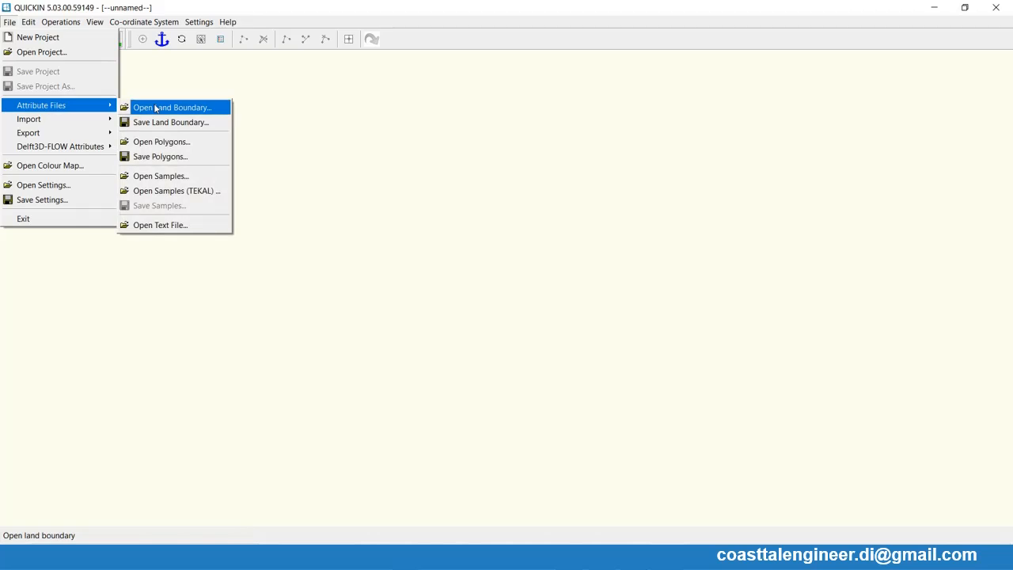
left_click(159, 106)
double_click(177, 131)
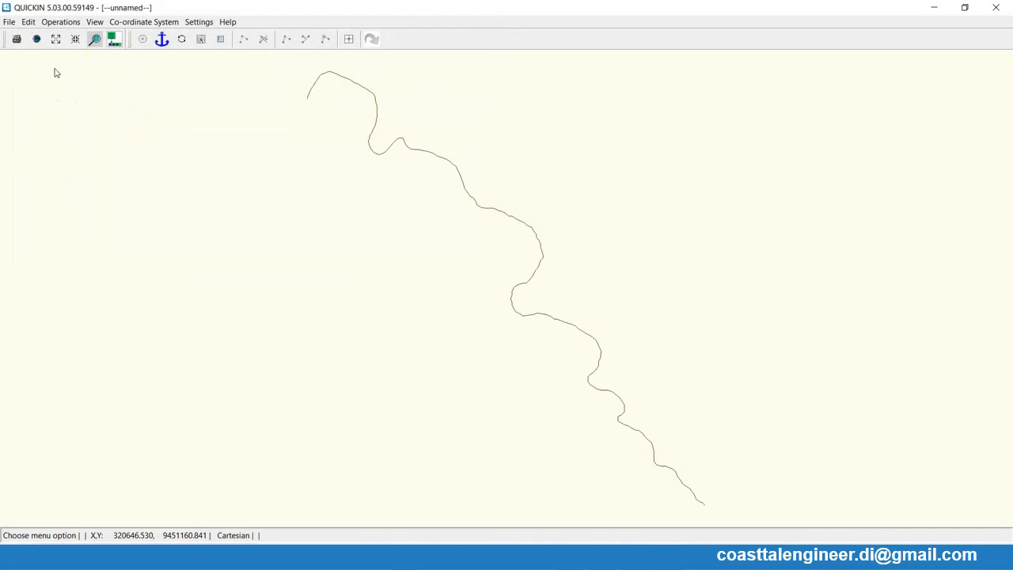
left_click(9, 21)
mouse_move(34, 111)
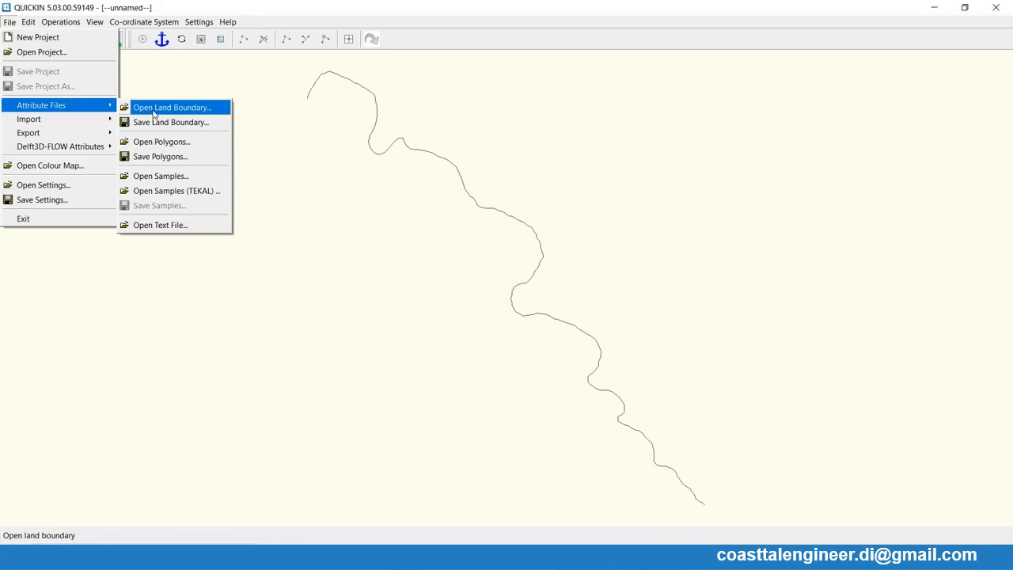
left_click(152, 119)
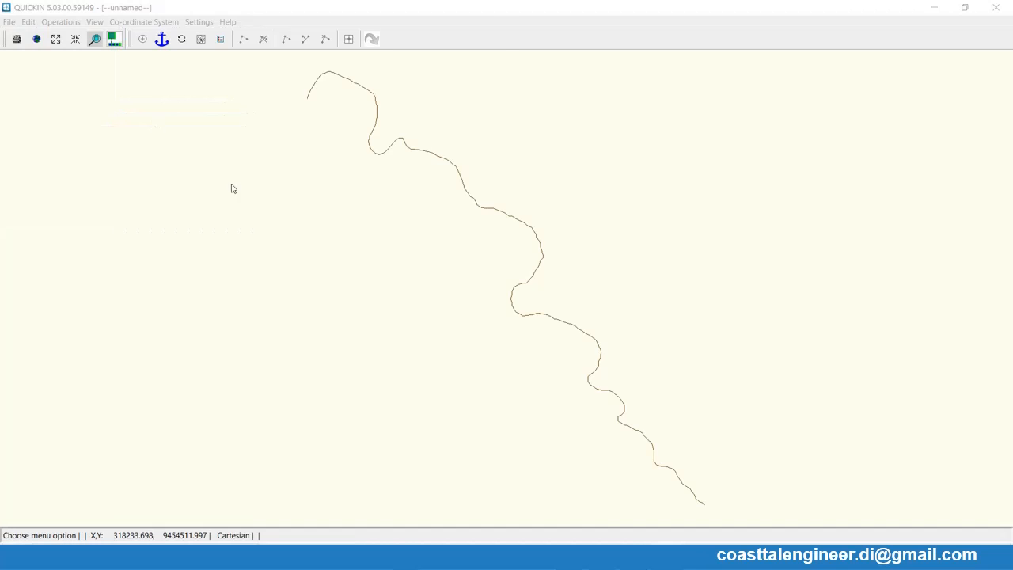
double_click(165, 155)
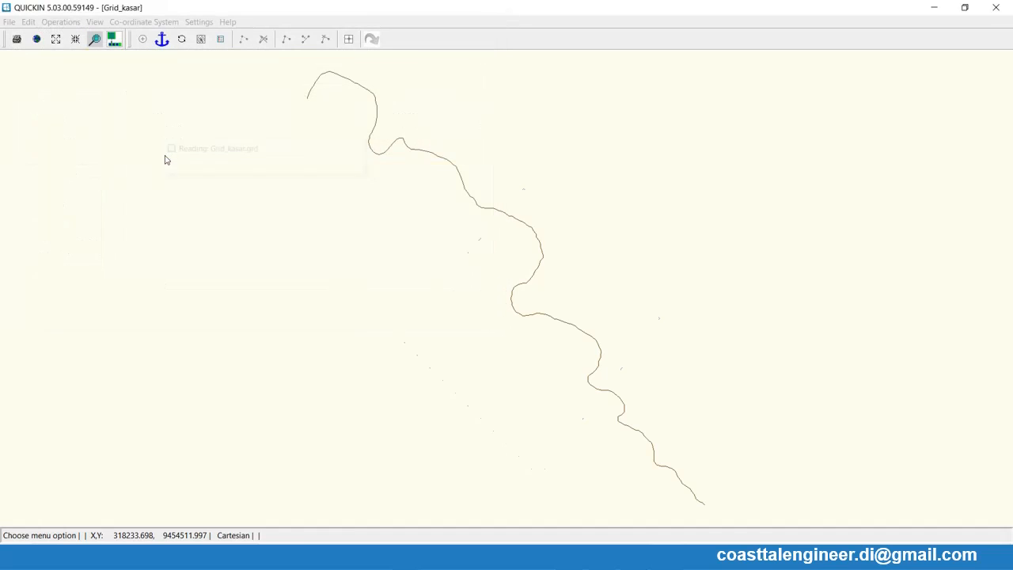
- Load the bathymetry samples file over the coarse grid
left_click(10, 22)
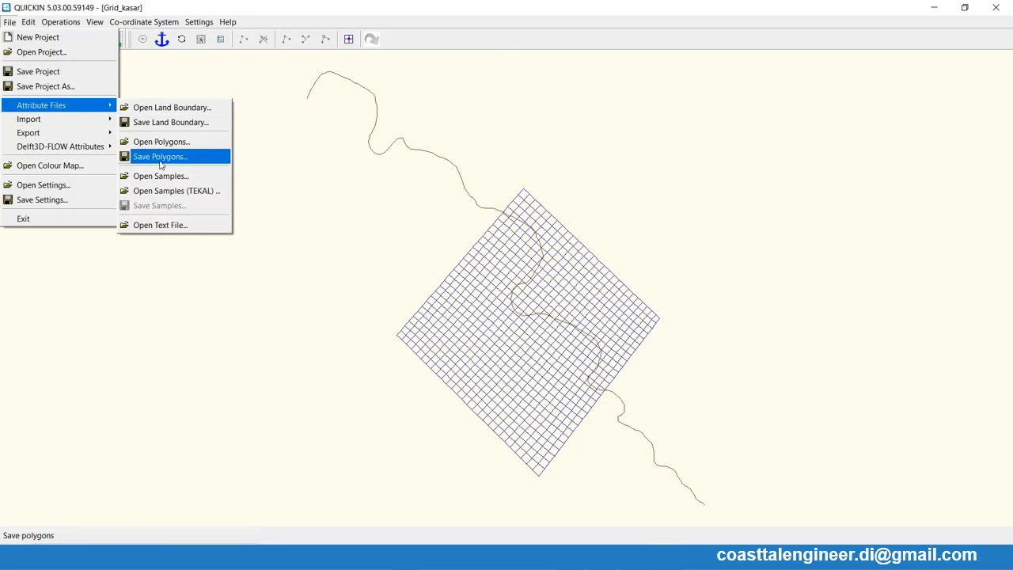
left_click(161, 176)
double_click(166, 130)
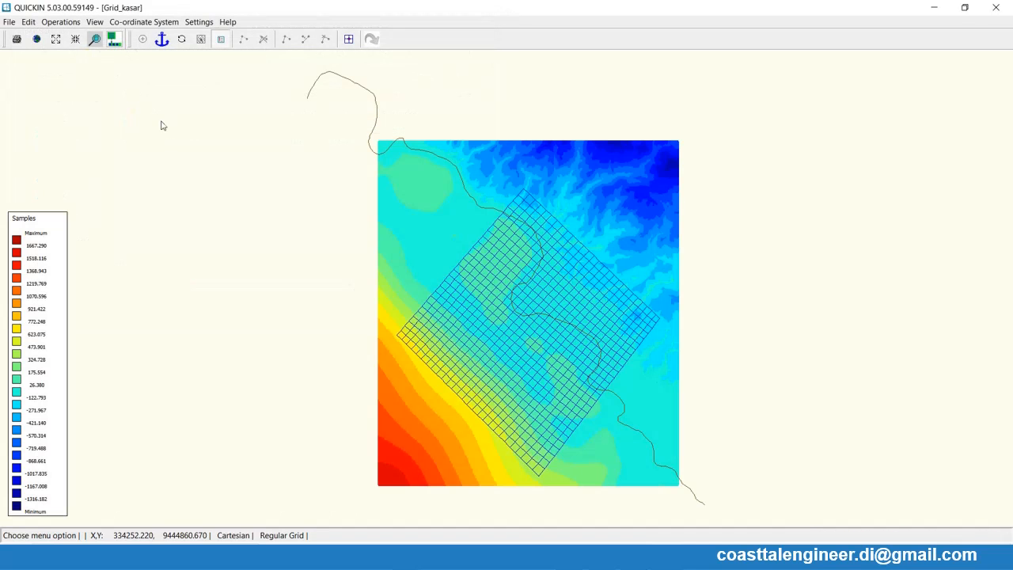
- Interpolate the samples onto the coarse grid with Triangular Interpolation and apply Smoothing to the depth
left_click(61, 21)
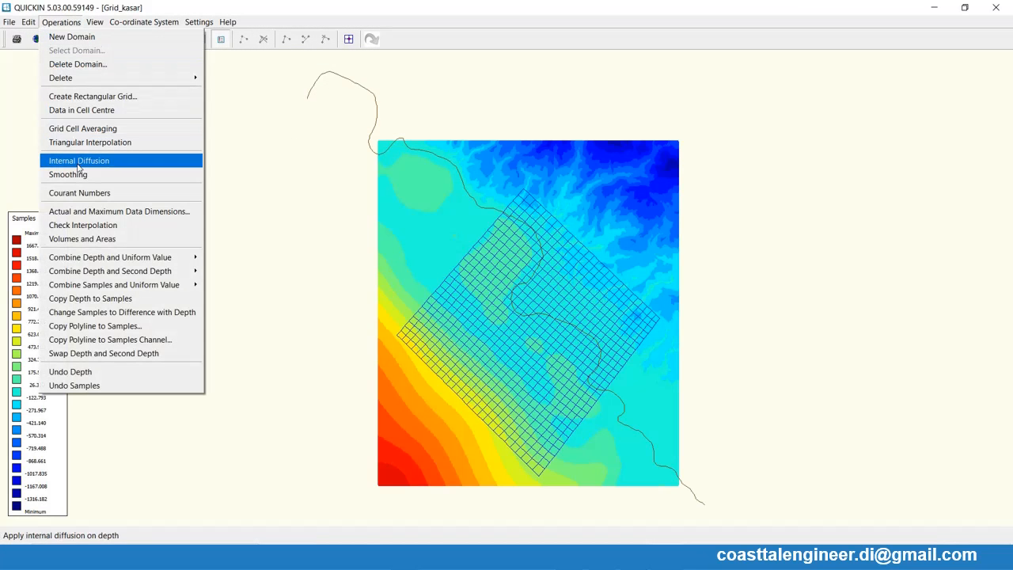
left_click(78, 142)
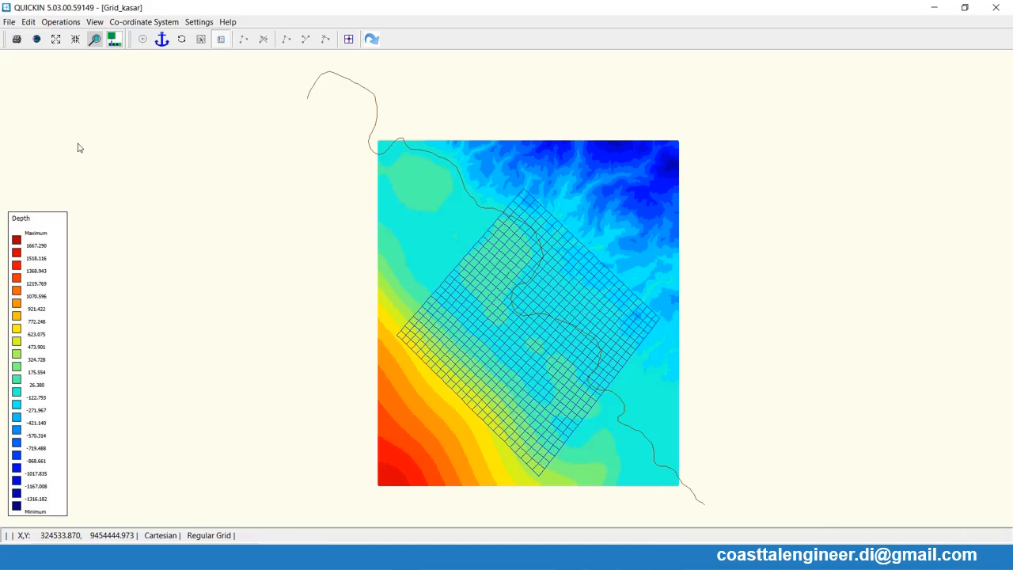
left_click(28, 23)
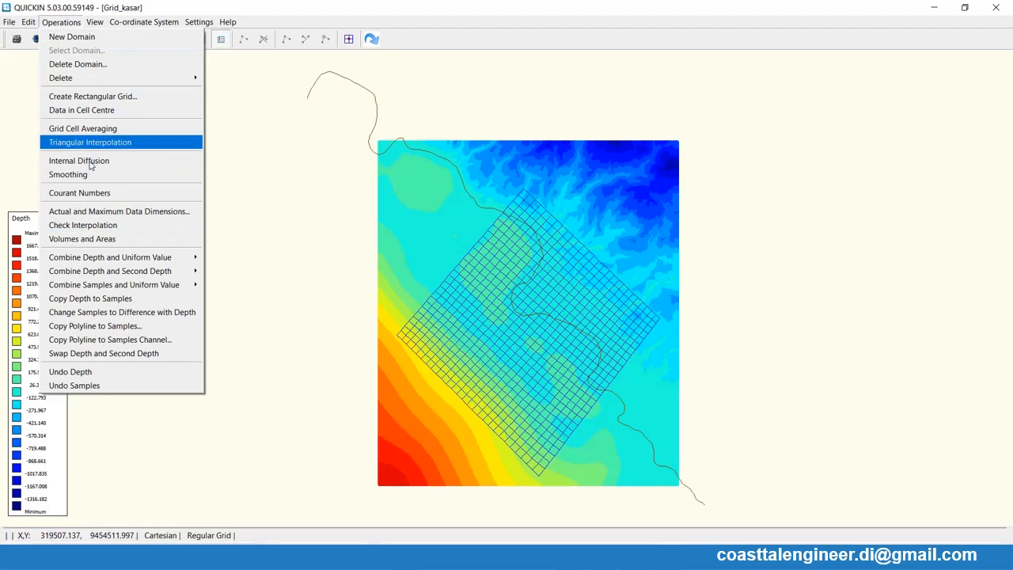
left_click(76, 176)
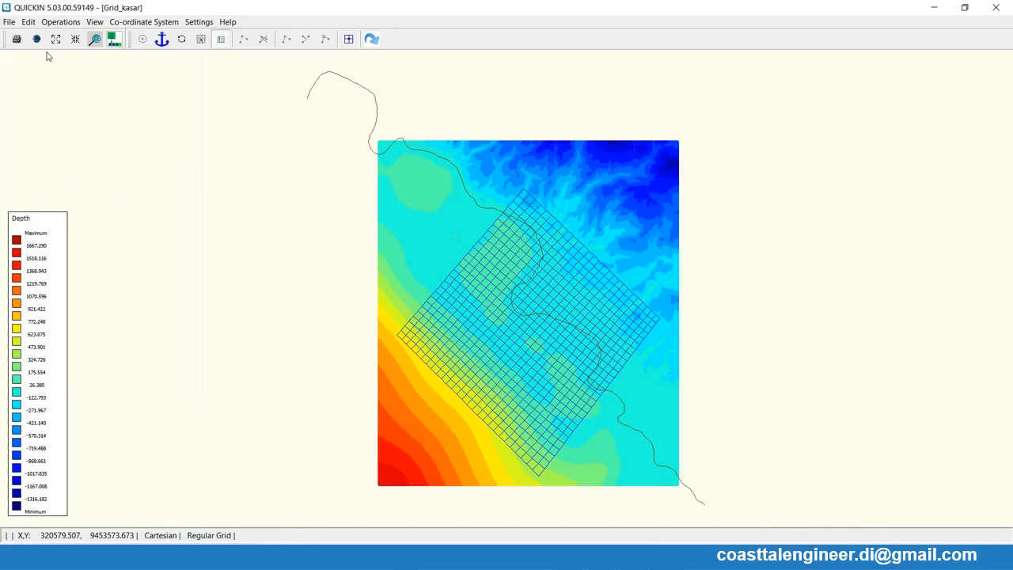
- Export the coarse grid's depth as a .dep file with a name starting with Depth_K
left_click(8, 22)
mouse_move(47, 133)
left_click(151, 132)
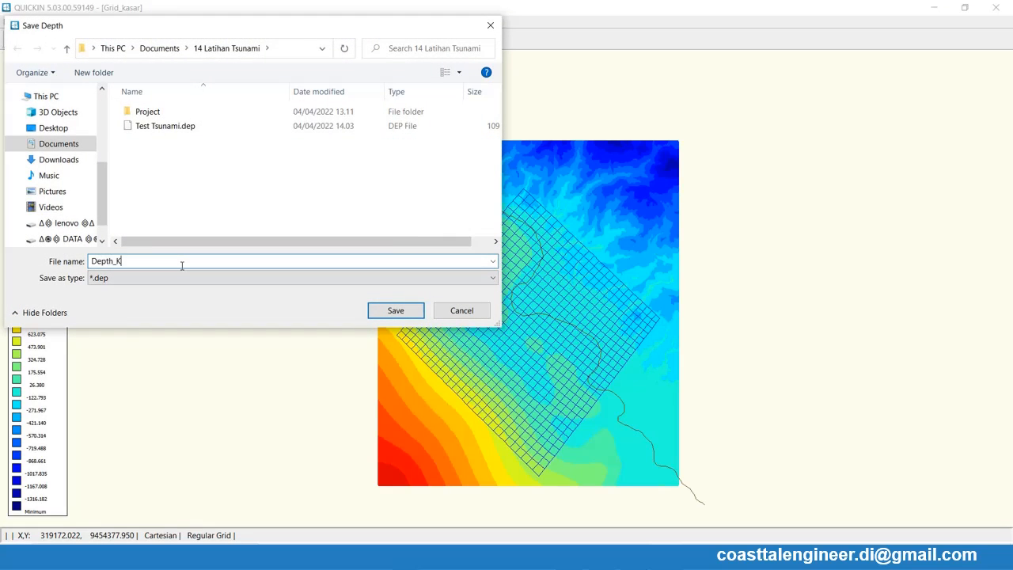
key("Return")
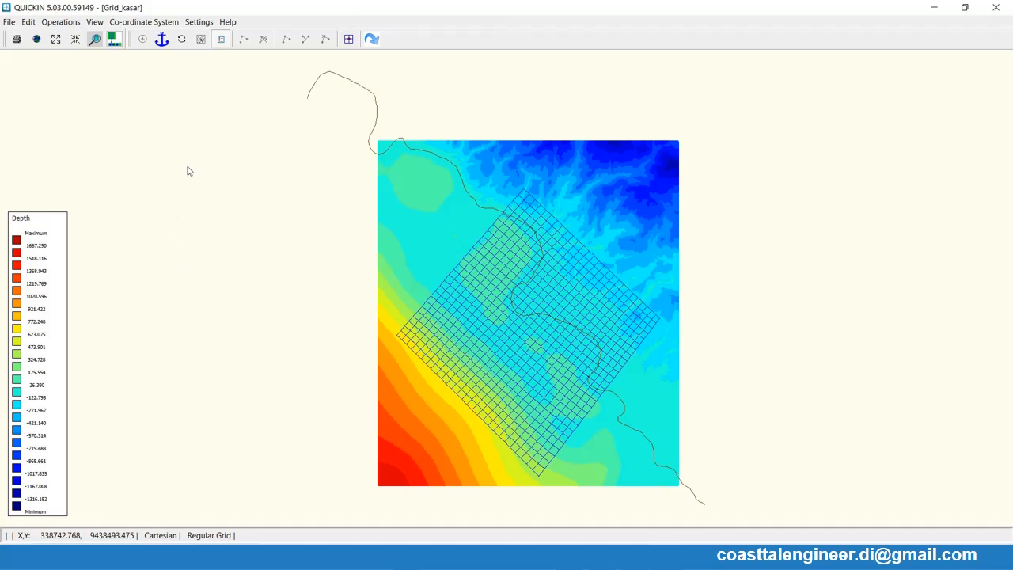
- Close the coarse-grid QUICKIN session and open a new maximised one for the fine grid
left_click(999, 8)
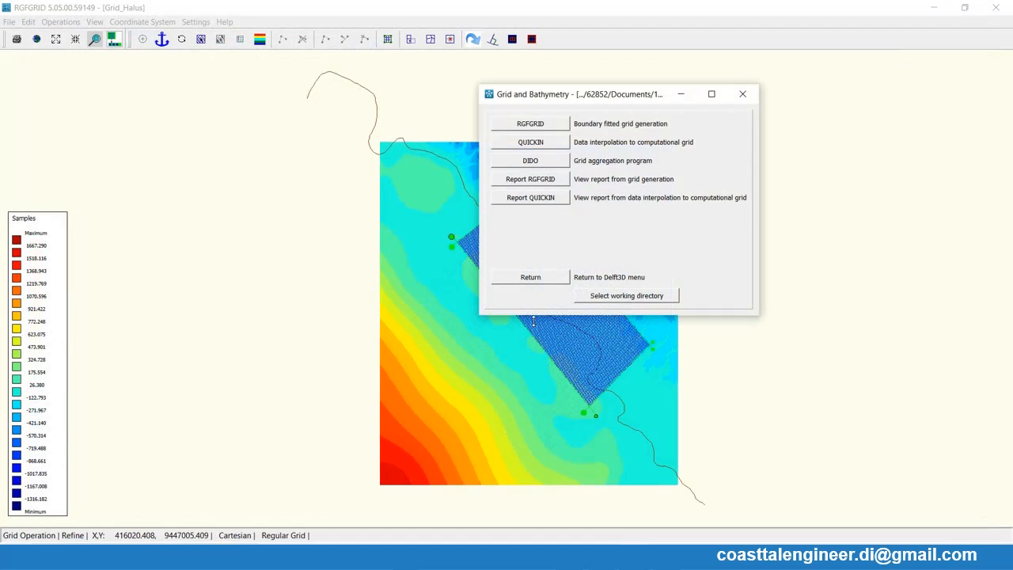
left_click(532, 143)
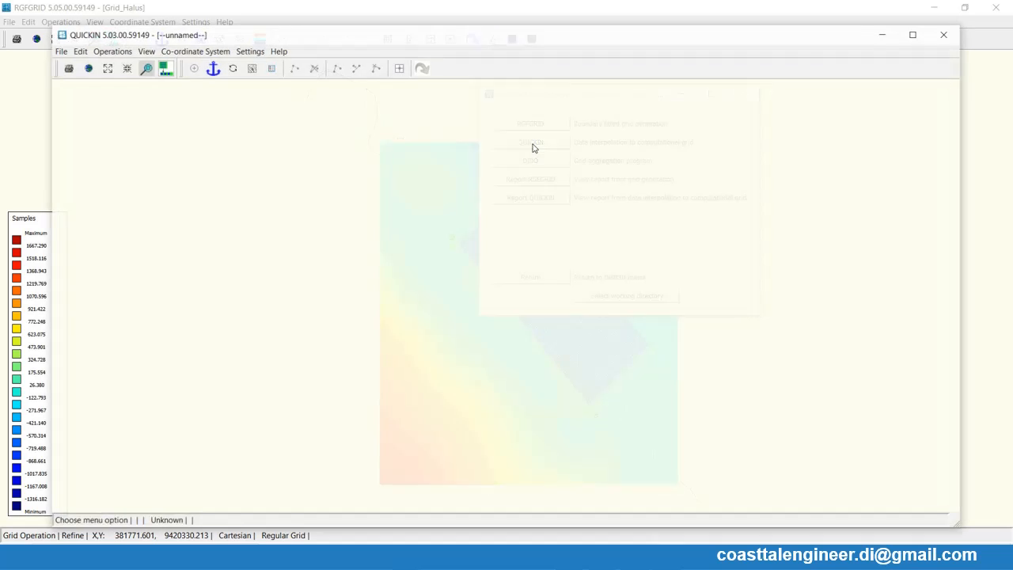
left_click(913, 35)
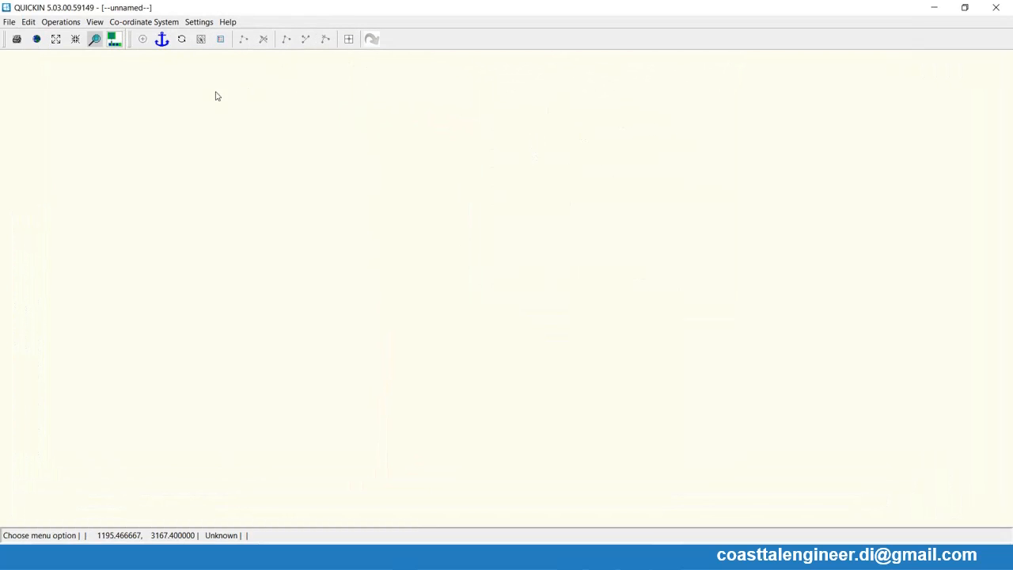
- Load the Garis Pantai.ldb land boundary and import the fine grid Grid_Halus.grd
left_click(9, 21)
mouse_move(55, 119)
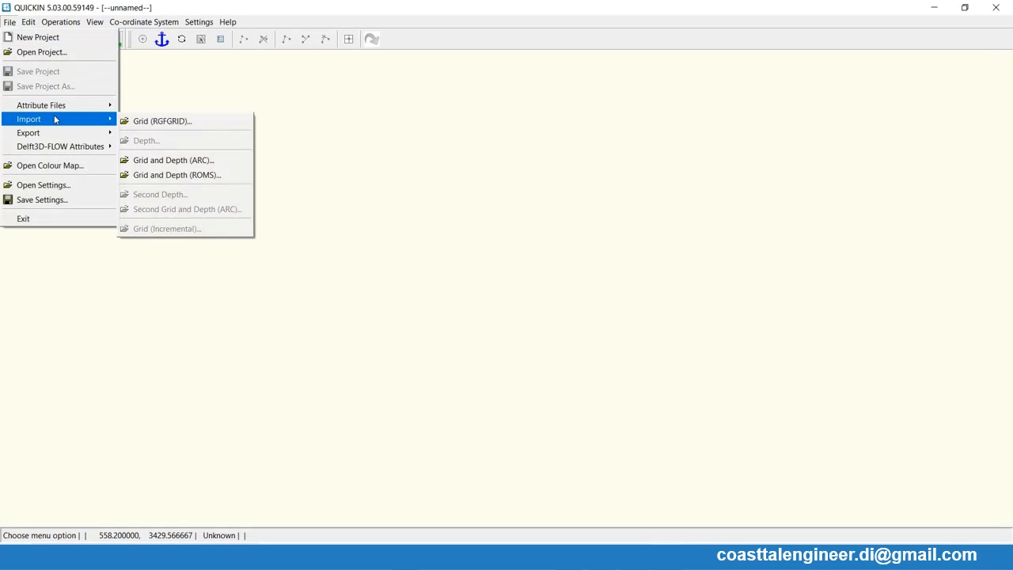
left_click(131, 108)
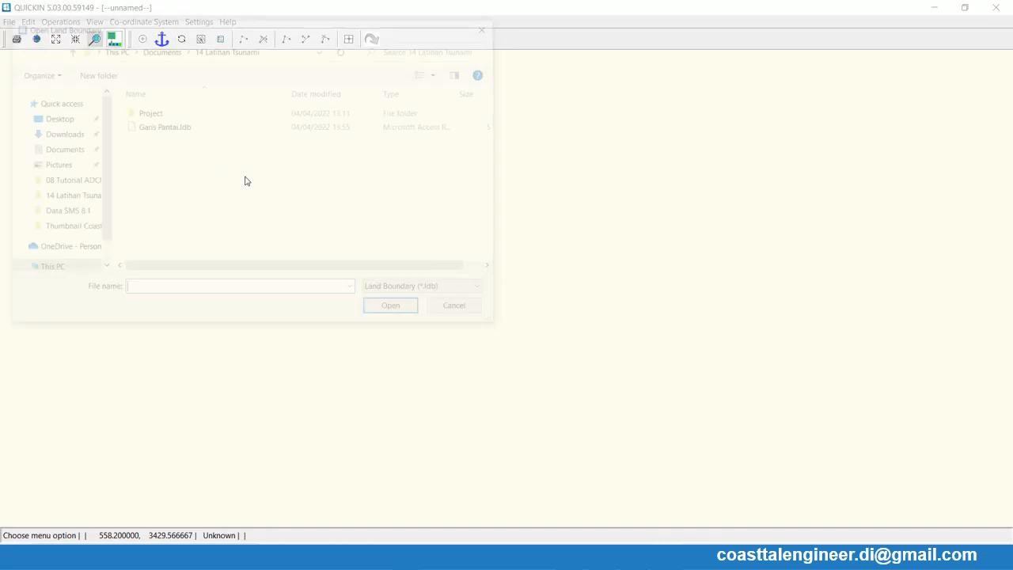
double_click(181, 130)
left_click(11, 23)
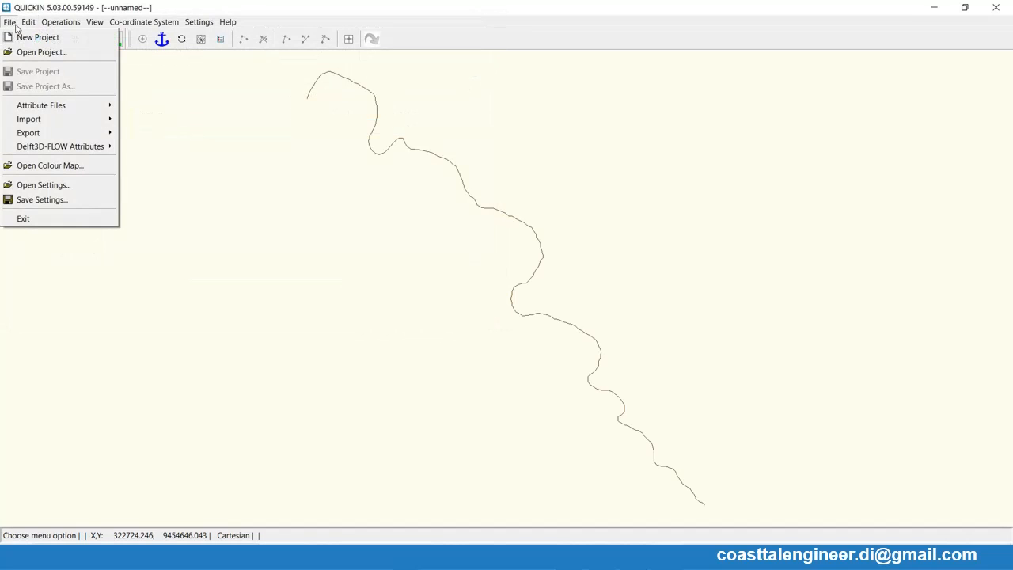
mouse_move(55, 119)
left_click(158, 119)
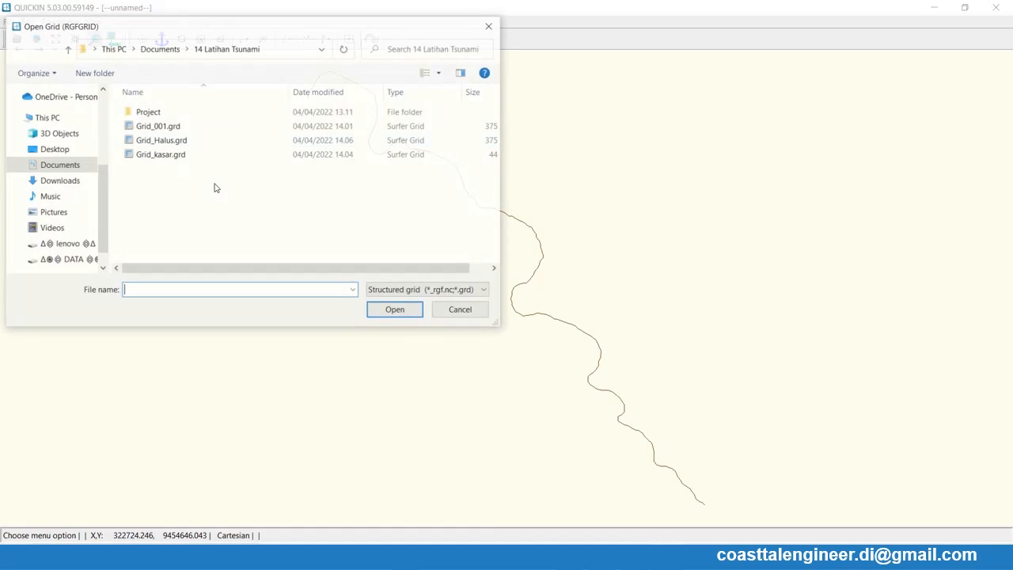
double_click(163, 142)
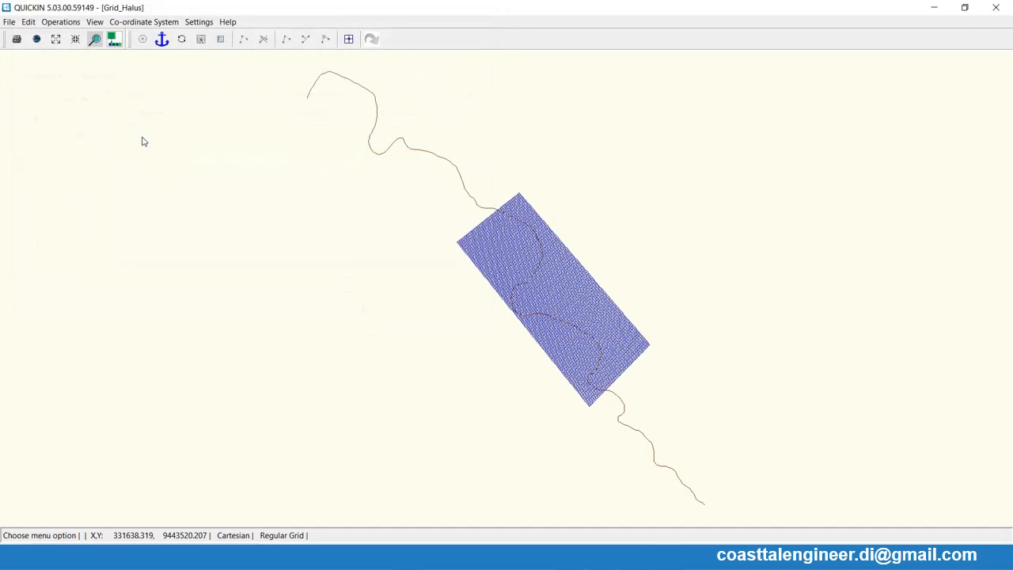
- Load the bathymetry samples from Bathymetry (-).xyz into the fine-grid session
left_click(10, 22)
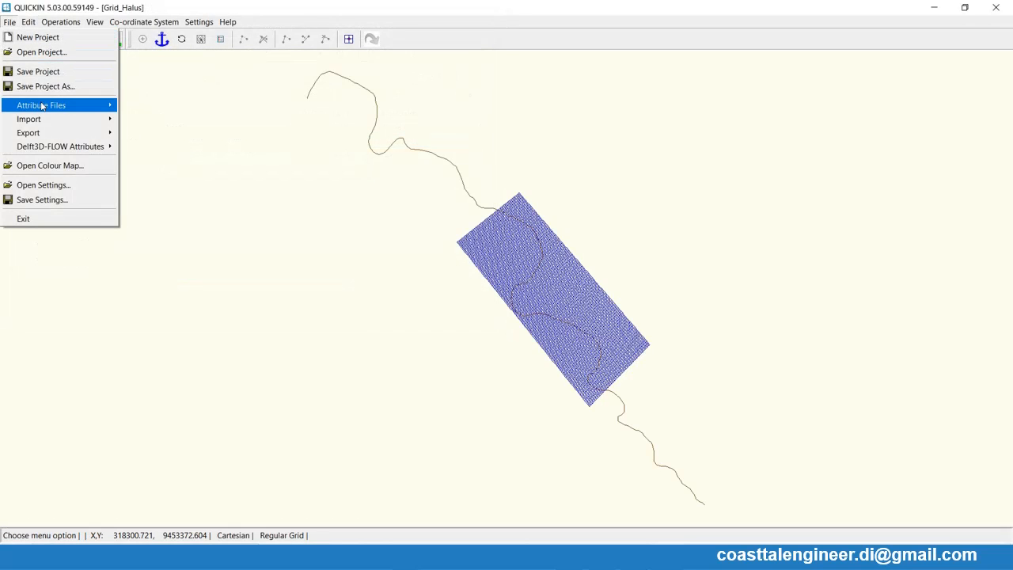
mouse_move(42, 106)
left_click(151, 174)
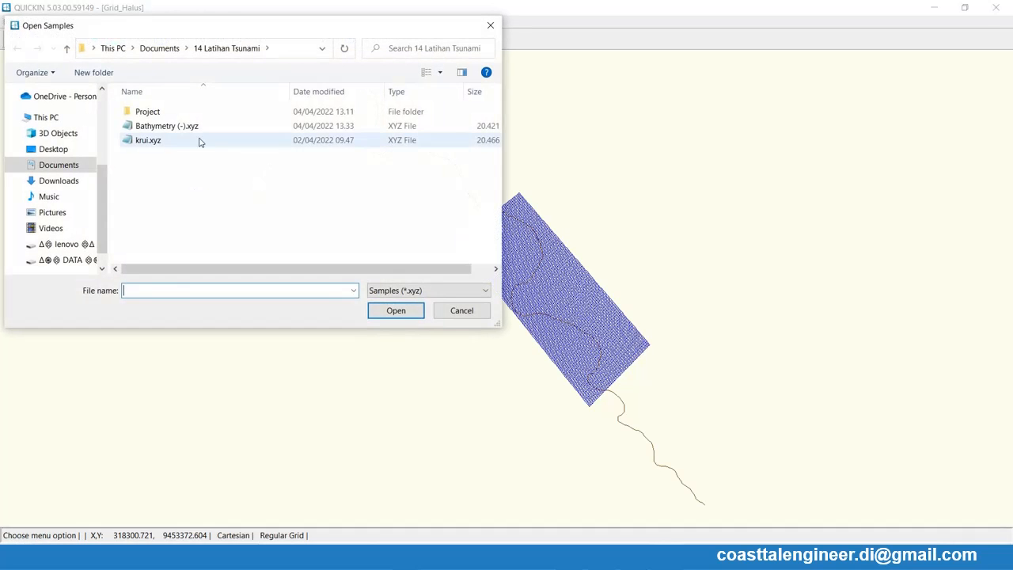
double_click(170, 127)
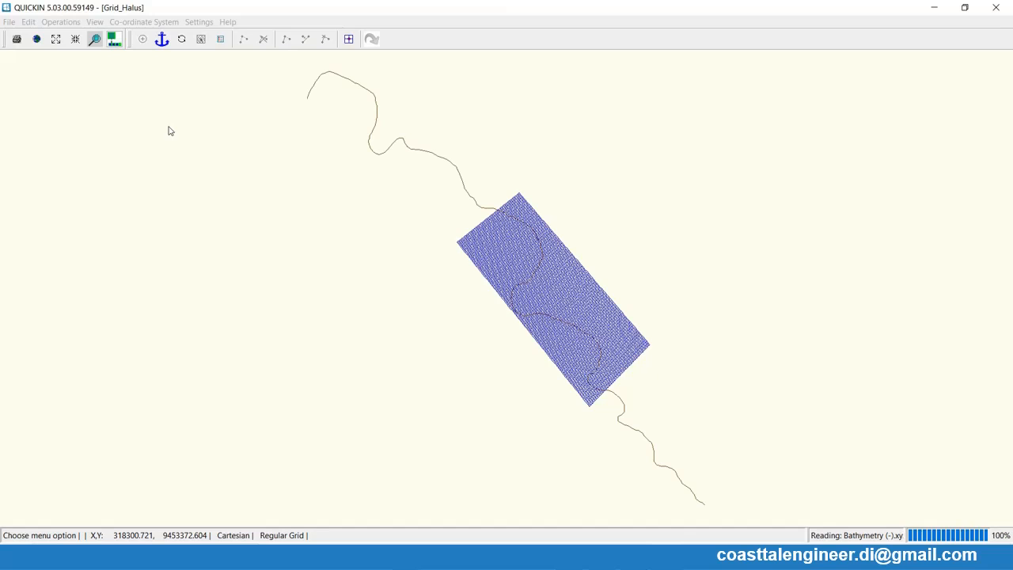
- Interpolate the samples onto the fine grid with Triangular Interpolation, dismissing the Internet Download Manager pop-ups
left_click(61, 21)
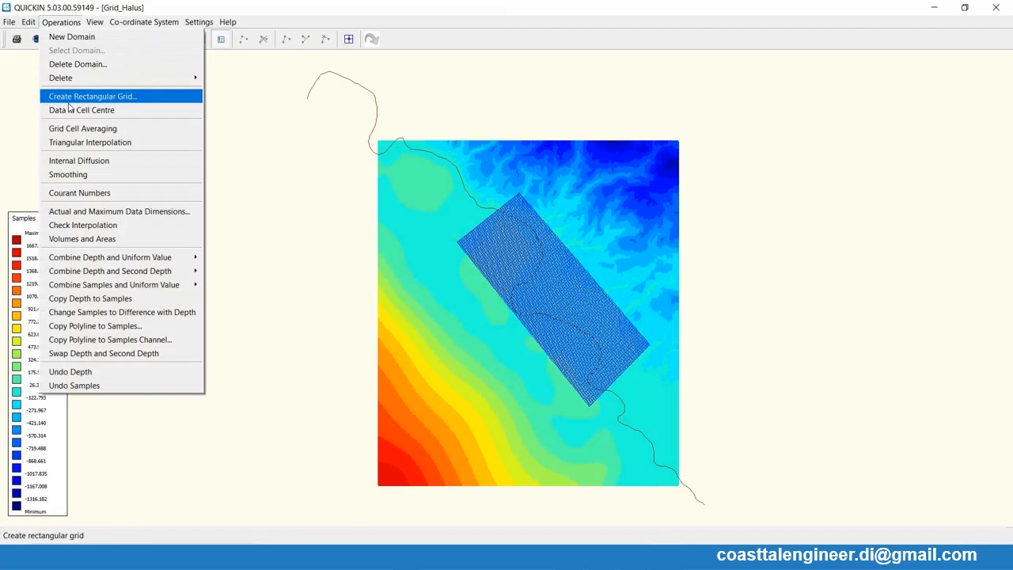
left_click(78, 144)
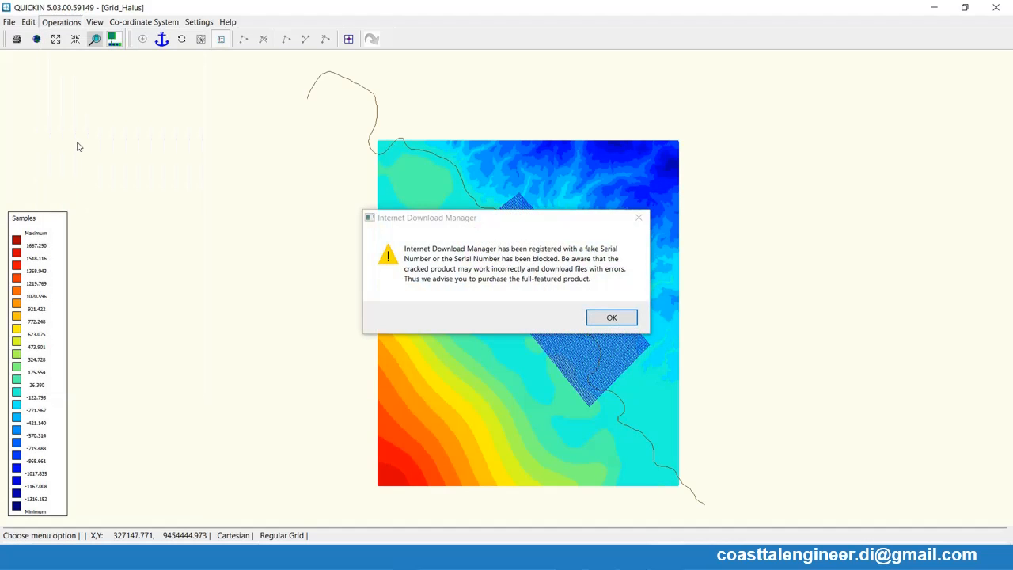
left_click(638, 217)
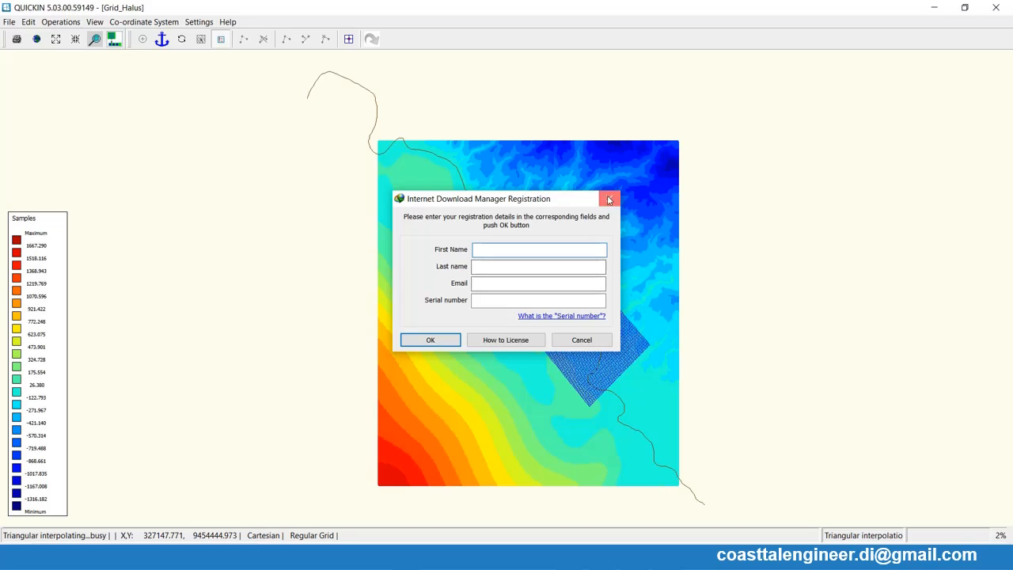
left_click(609, 198)
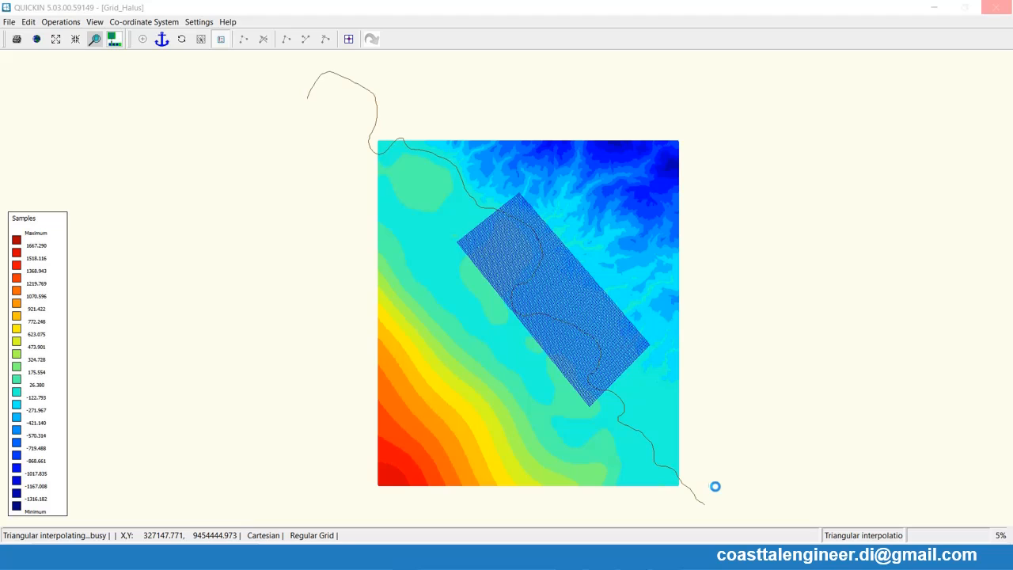
- Switch to the Delft3D menu, open the standalone Wave input, and view the Nesting settings for the computational grids
left_click(640, 558)
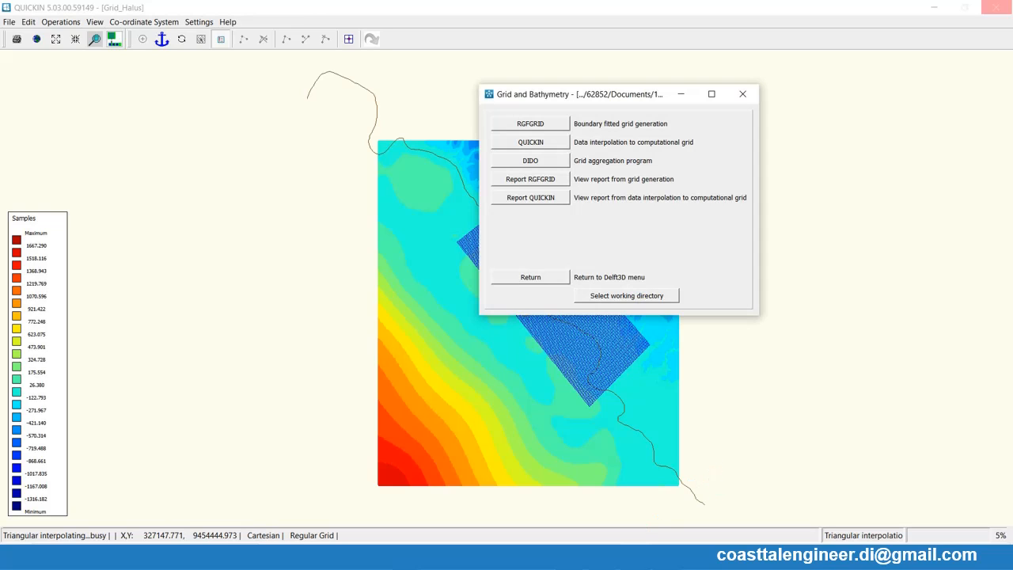
left_click(530, 278)
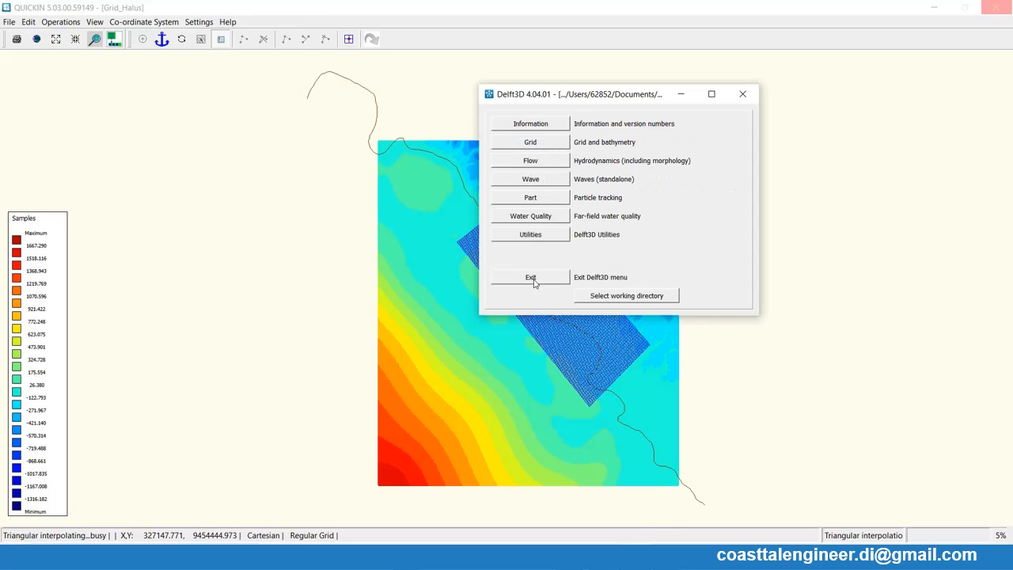
left_click(533, 181)
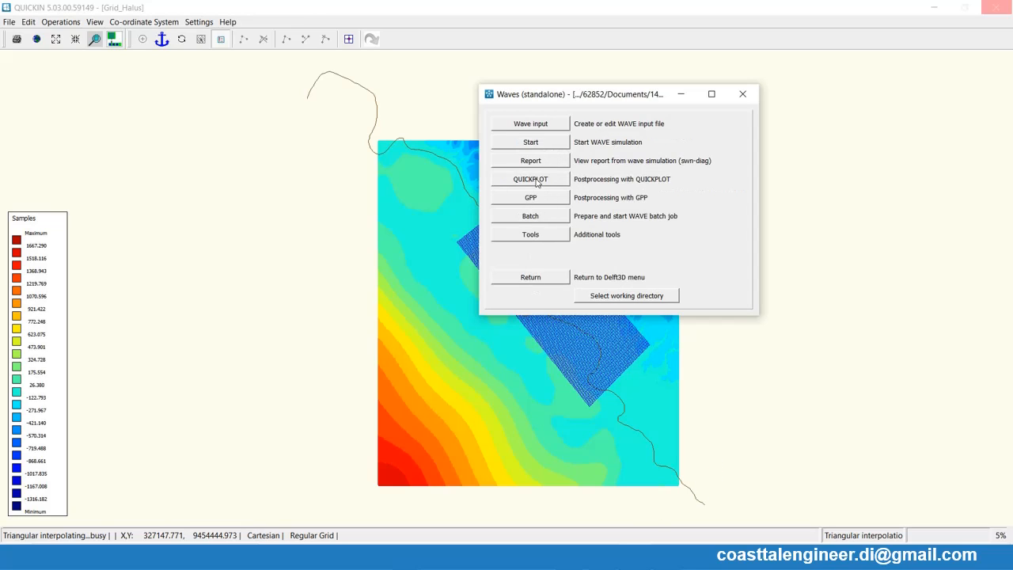
left_click(530, 125)
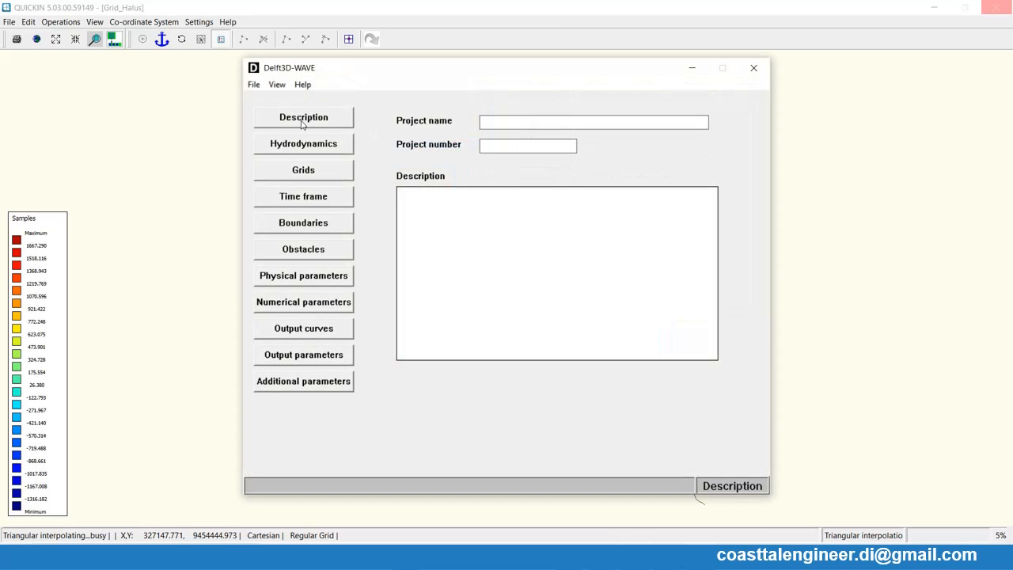
left_click(303, 171)
left_click(634, 226)
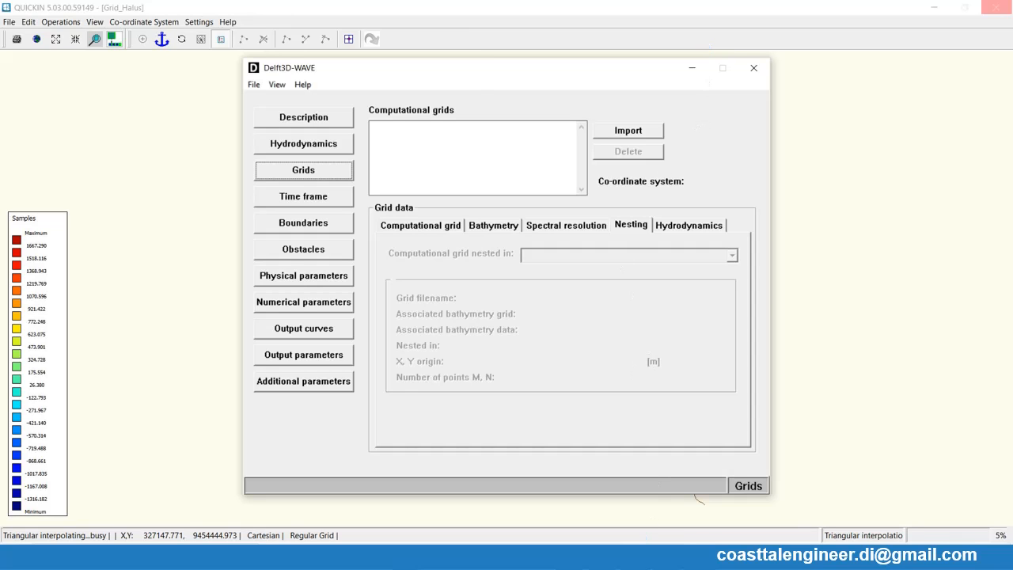
- Return to the QUICKIN session and hide the samples so only the fine grid's depth is displayed
key("alt+Tab")
left_click(642, 557)
left_click(667, 558)
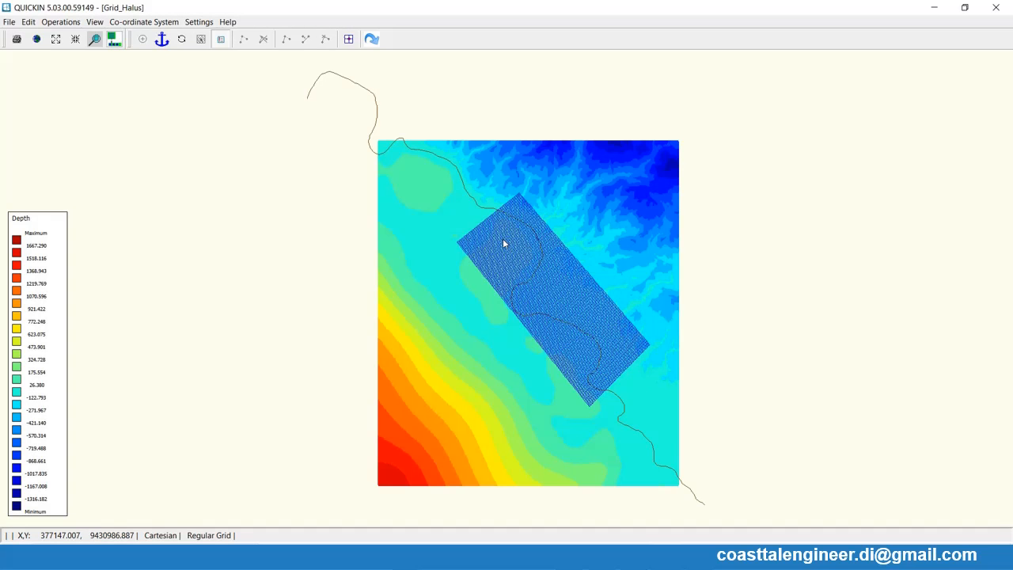
left_click(95, 22)
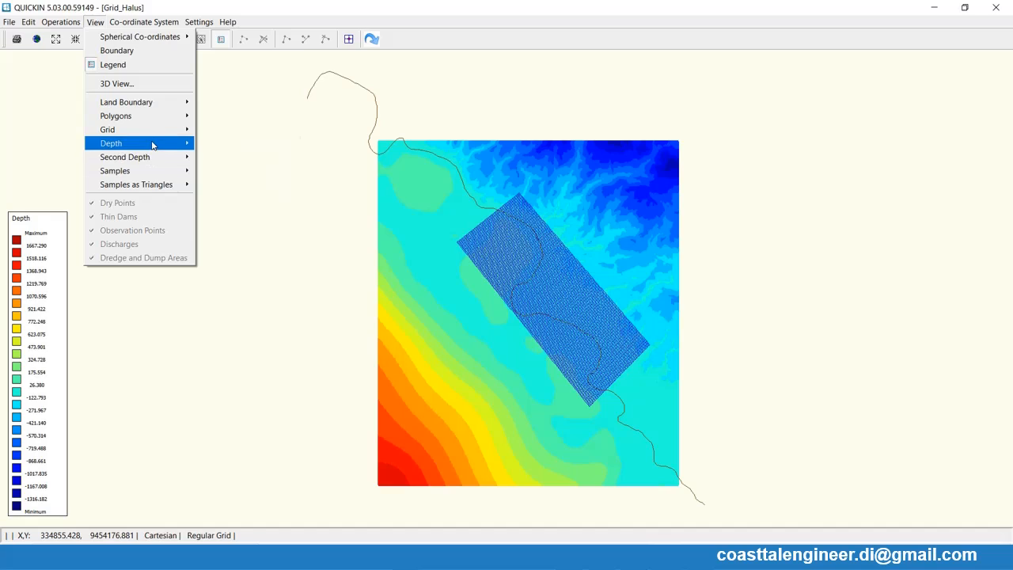
mouse_move(152, 133)
mouse_move(163, 170)
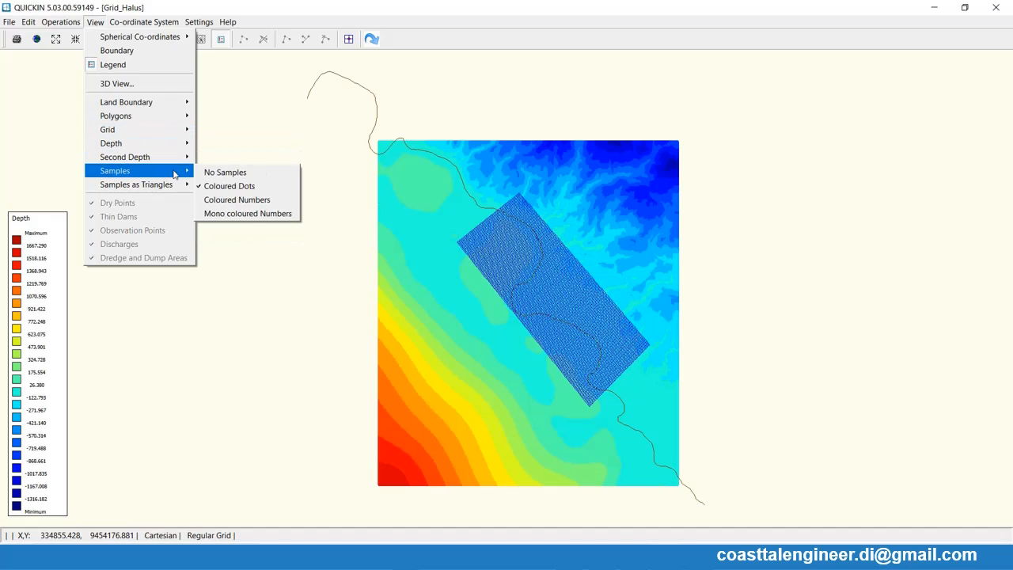
left_click(210, 173)
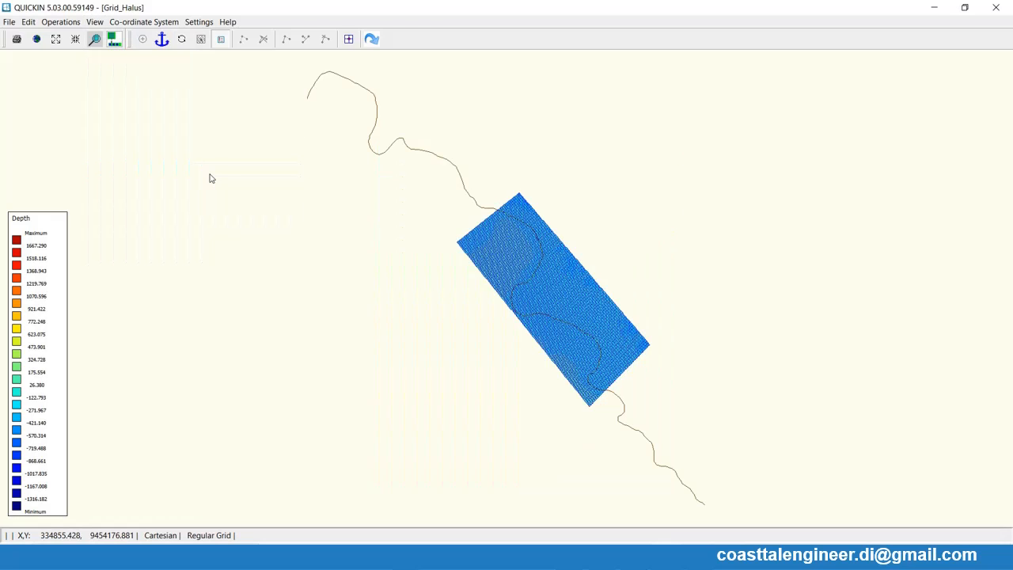
- Examine the interpolated depth across the fine grid and along the coastline
left_click(559, 299)
left_click(563, 305)
left_click(564, 307)
left_click(564, 307)
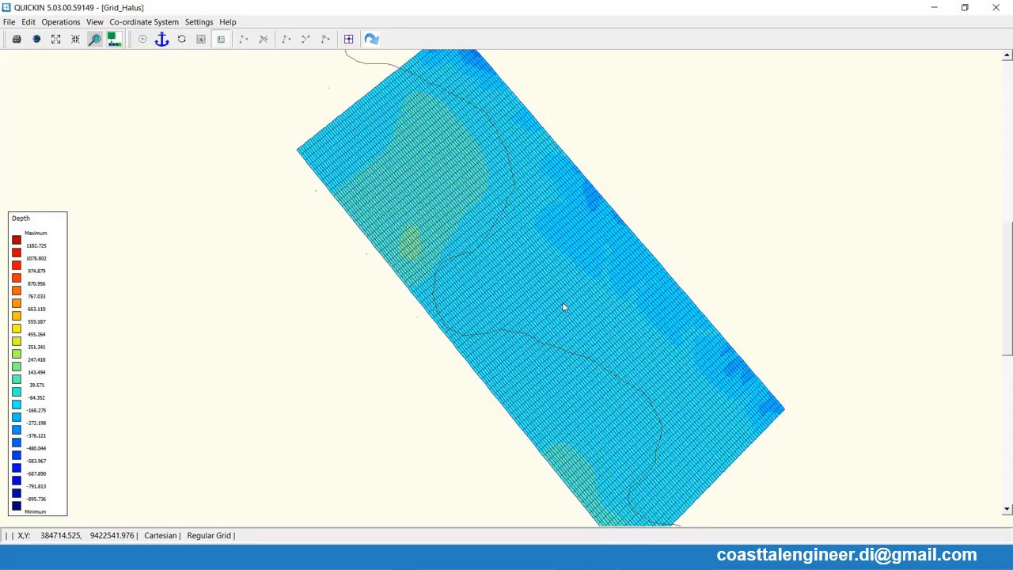
left_click(563, 307)
right_click(563, 307)
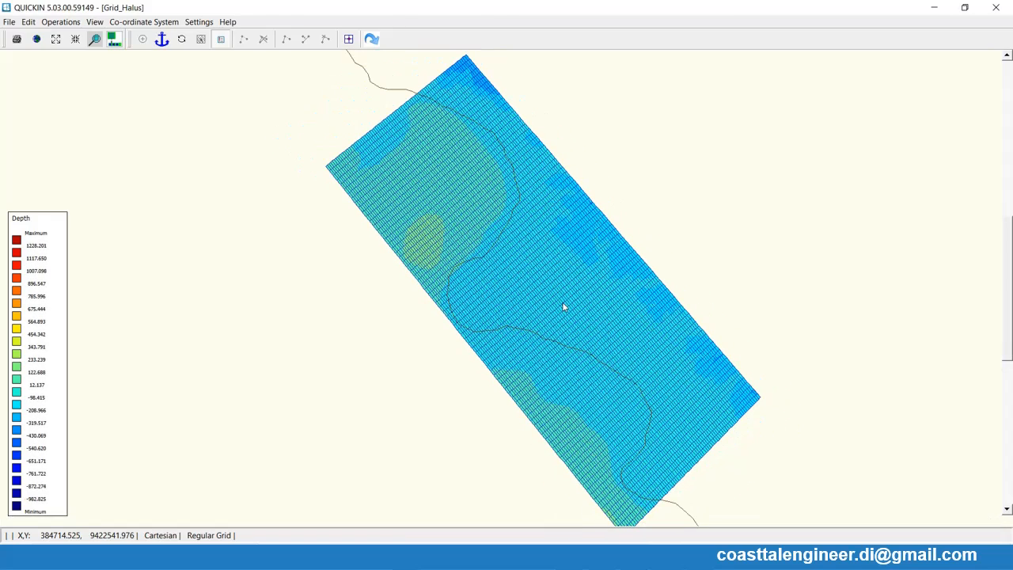
right_click(563, 306)
right_click(564, 305)
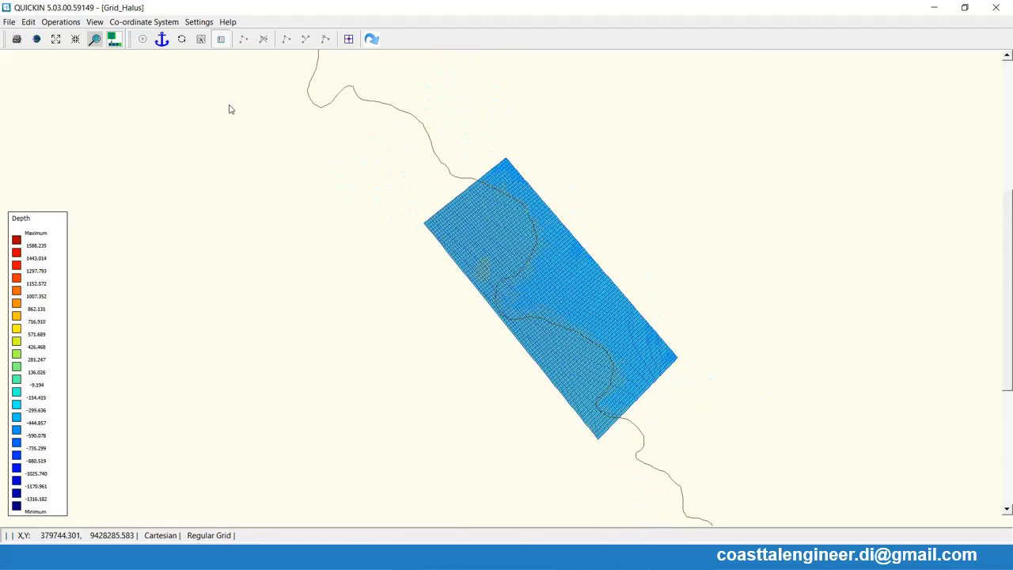
- Export the fine grid's depth as Depth_Halus.dep in the 14 Latihan Tsunami folder
left_click(9, 21)
mouse_move(41, 134)
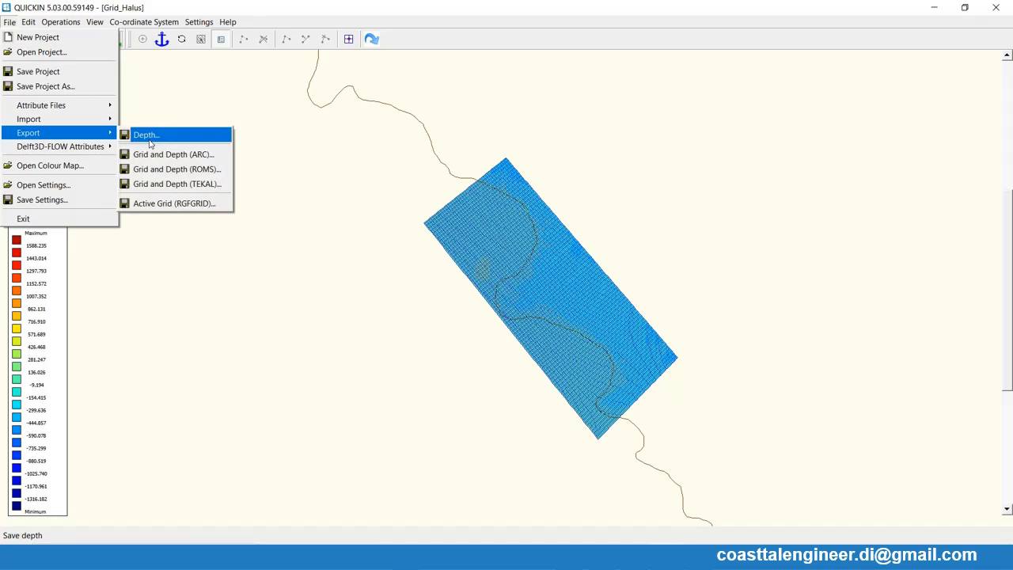
left_click(149, 141)
left_click(164, 126)
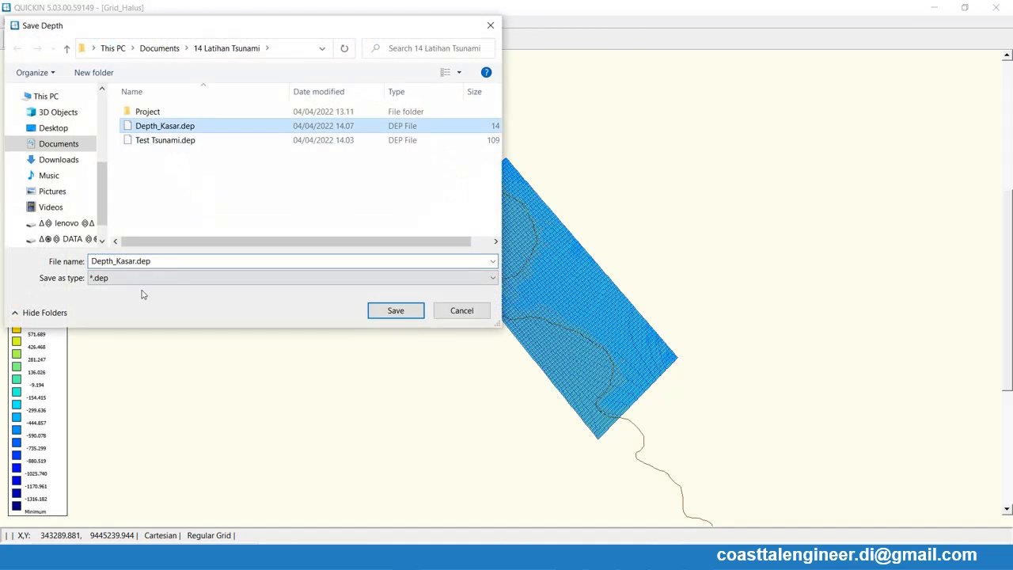
left_click(118, 263)
left_click(117, 263)
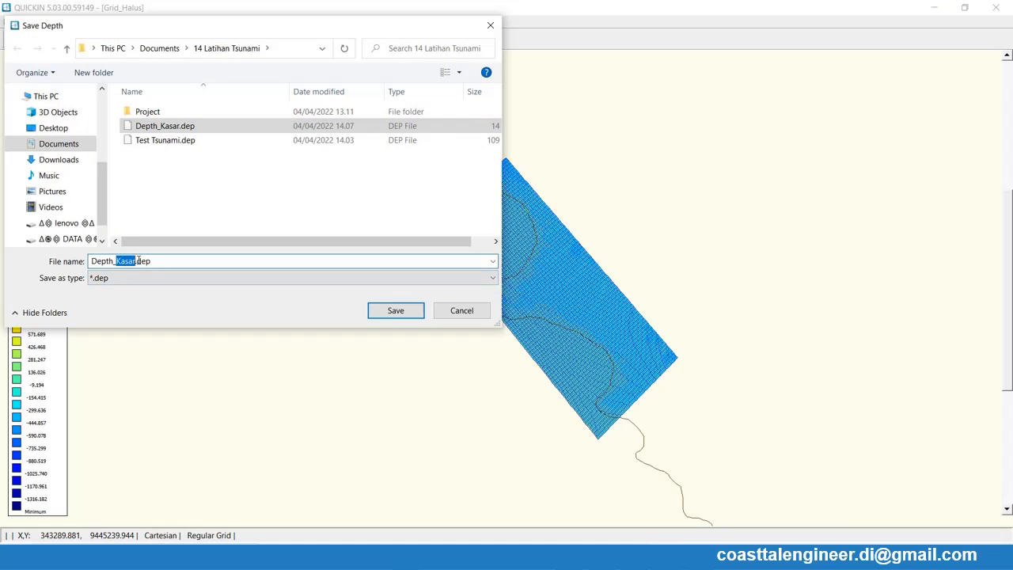
type("Halus")
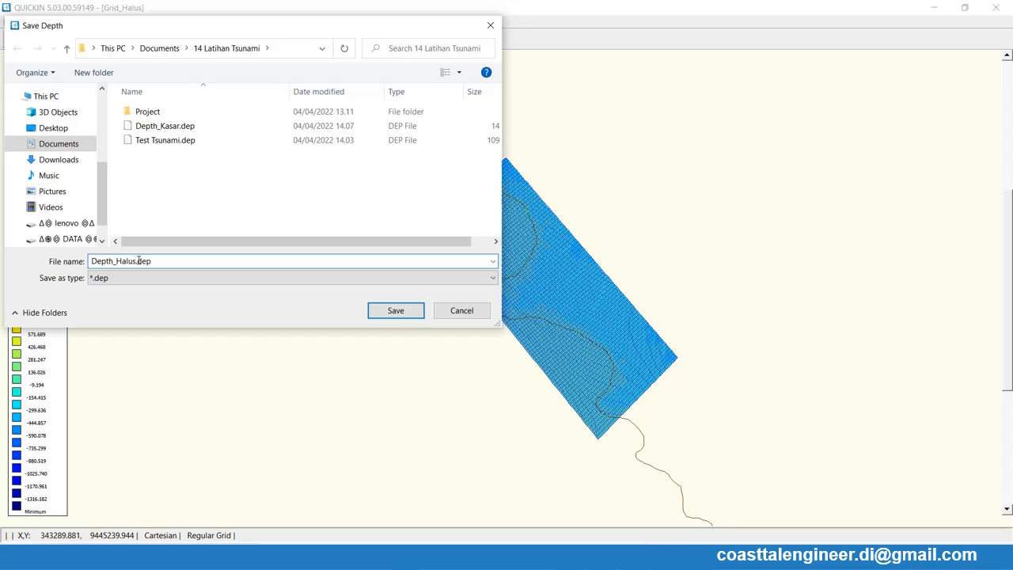
left_click(388, 310)
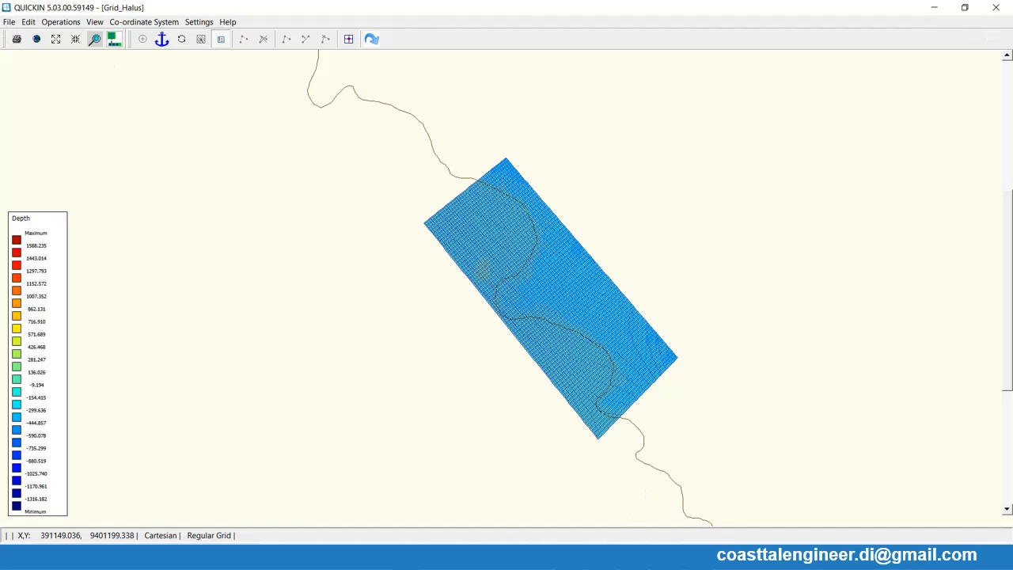
- Switch to the Delft3D-WAVE window and name the project Test in its description
key("alt+Tab")
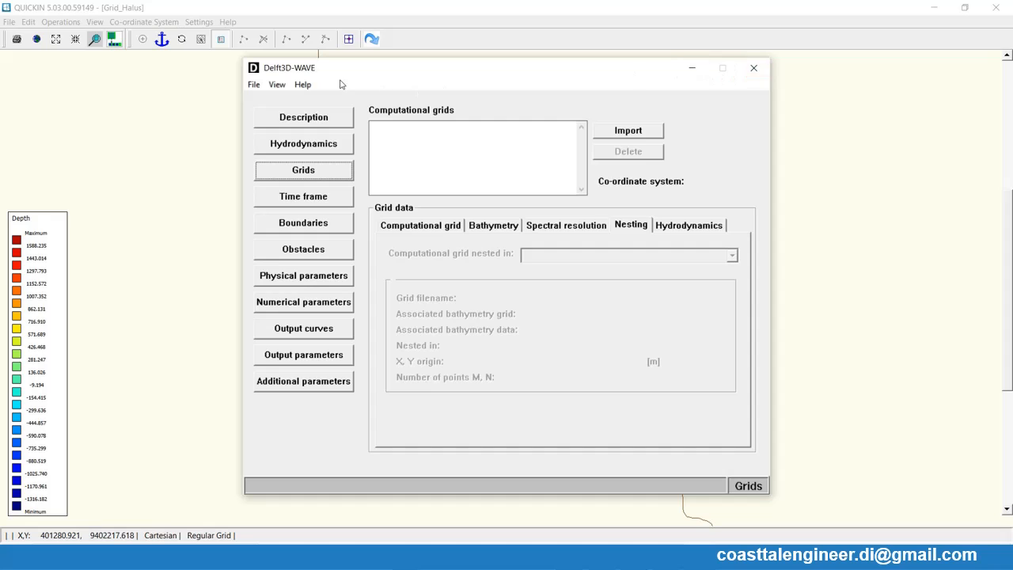
left_click_drag(353, 77, 287, 37)
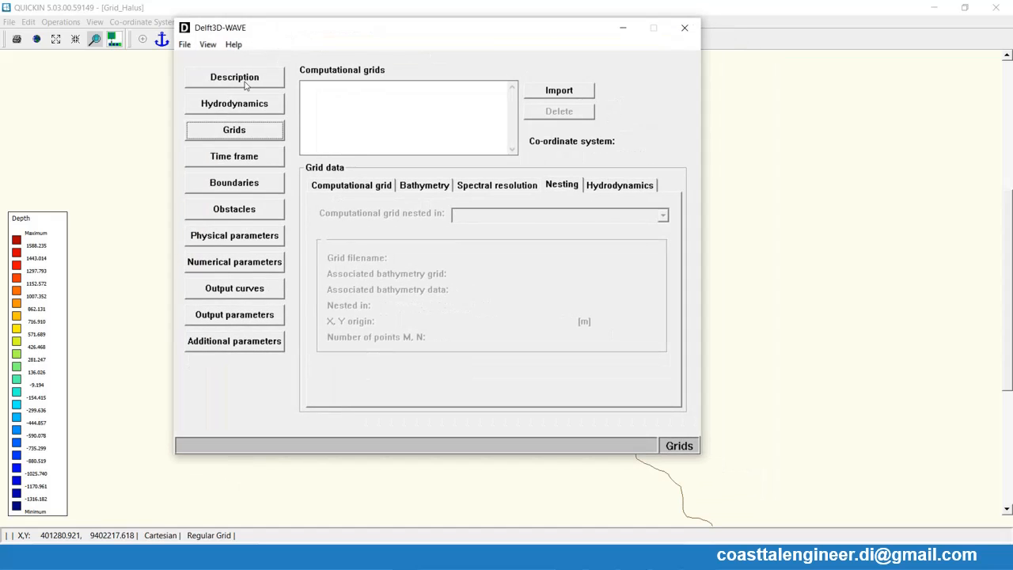
left_click(218, 77)
left_click(438, 81)
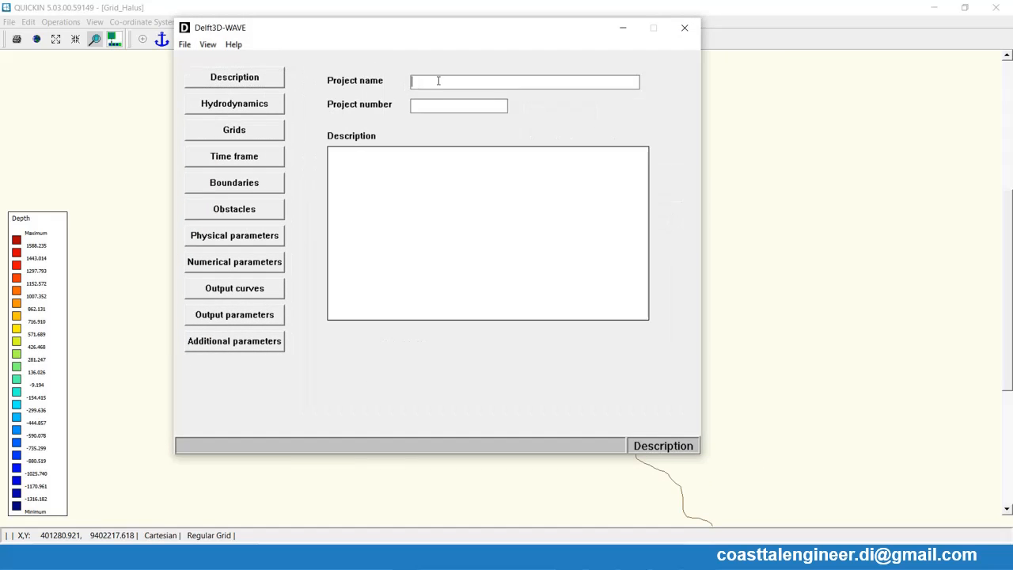
type("Test")
- Import Grid_001.grd from the 14 Latihan Tsunami folder as a computational grid
left_click(227, 127)
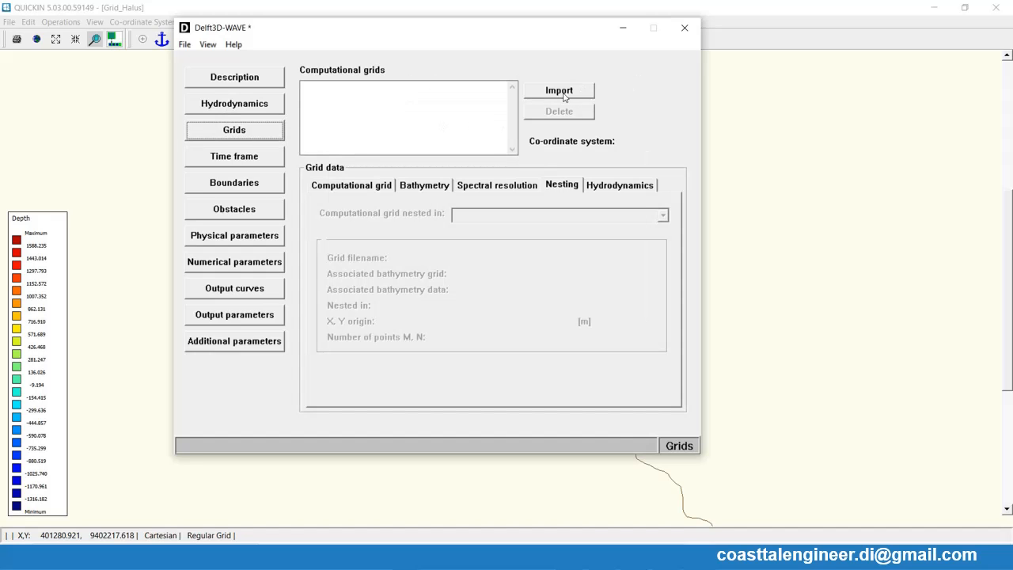
left_click(560, 91)
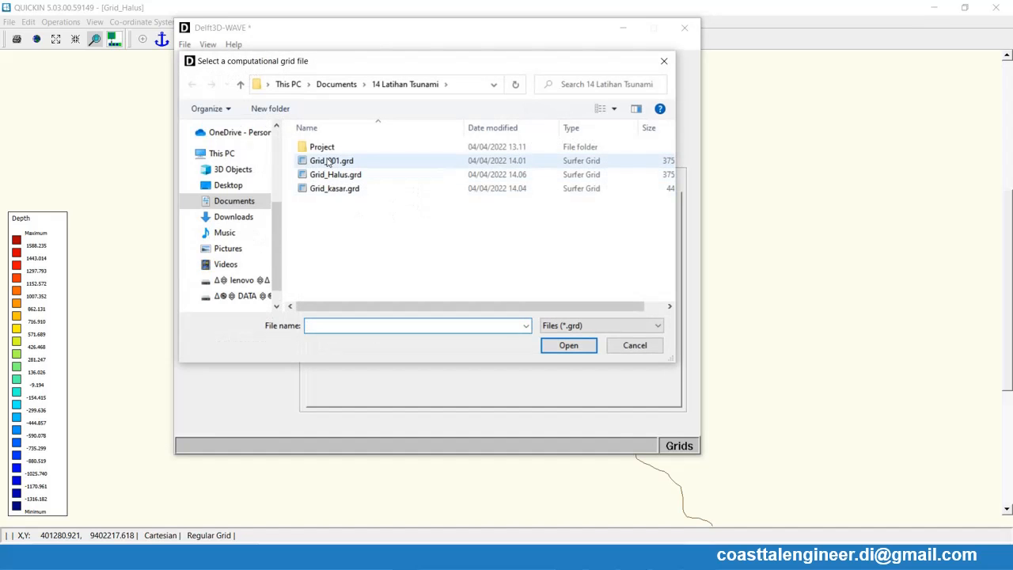
double_click(328, 162)
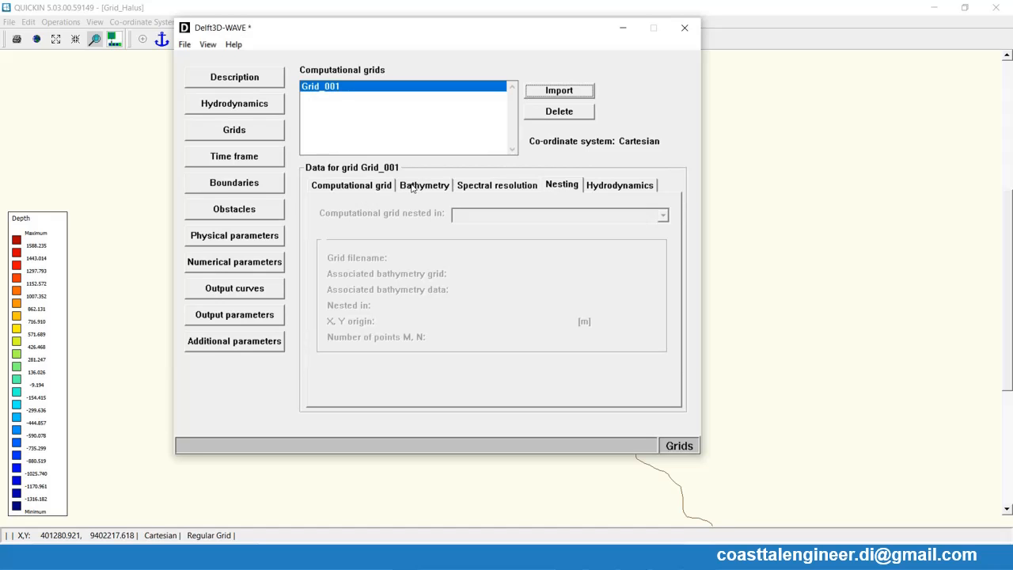
- Assign Test Tsunami.dep as Grid_001's bathymetry data and review the grid's nesting and spectral resolution settings
left_click(367, 186)
left_click(420, 187)
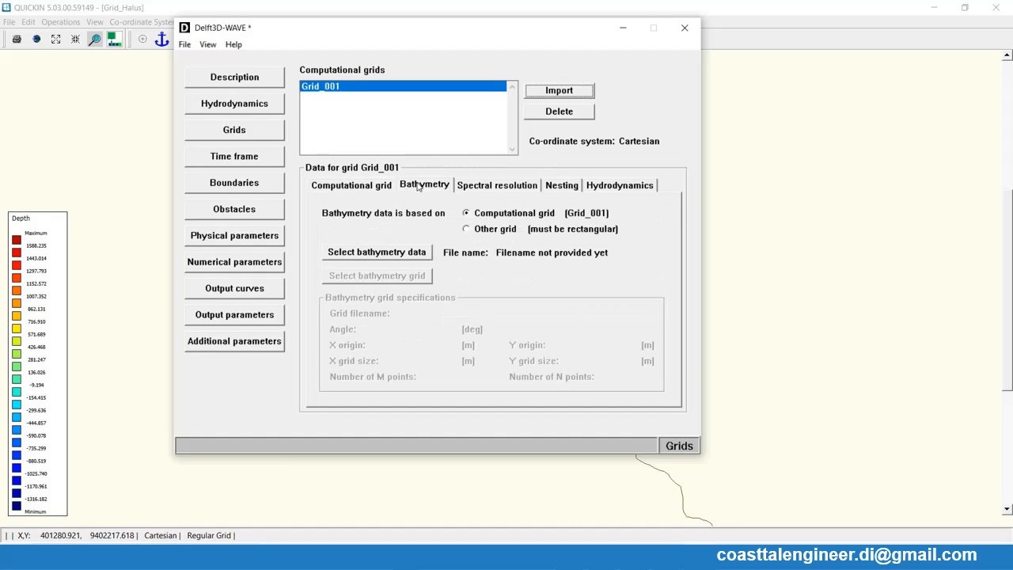
left_click(379, 255)
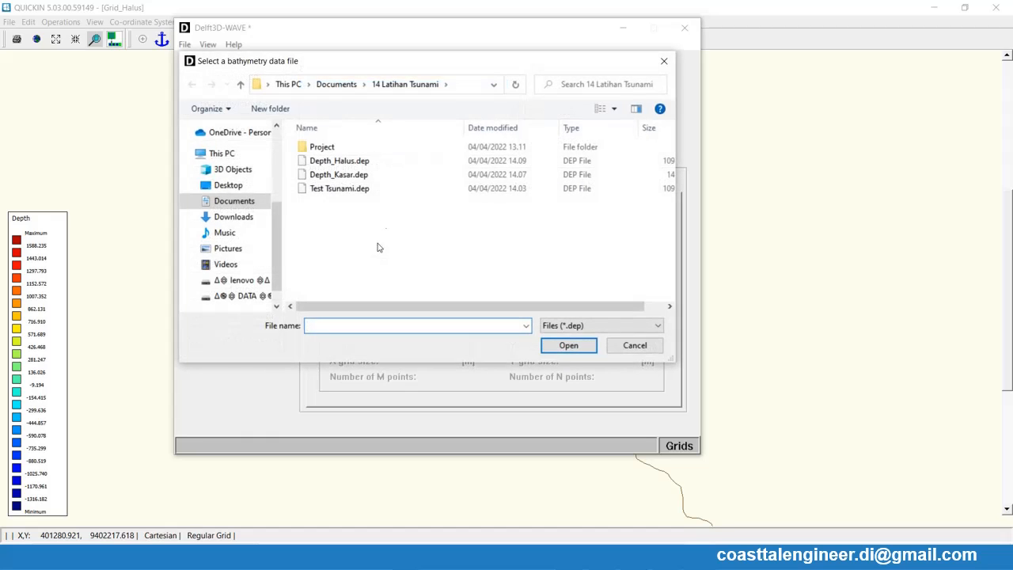
left_click(326, 191)
left_click(545, 346)
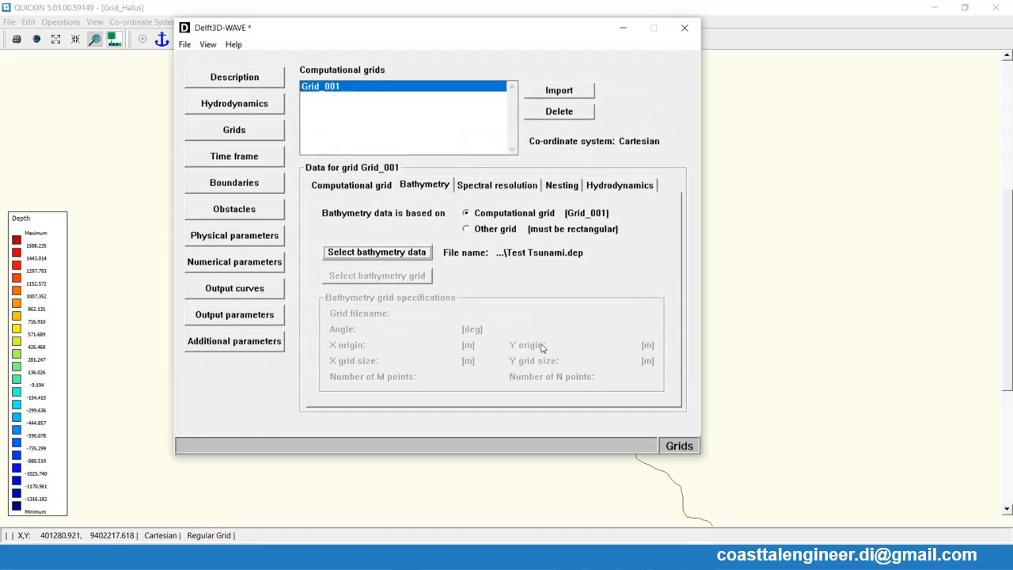
left_click(568, 187)
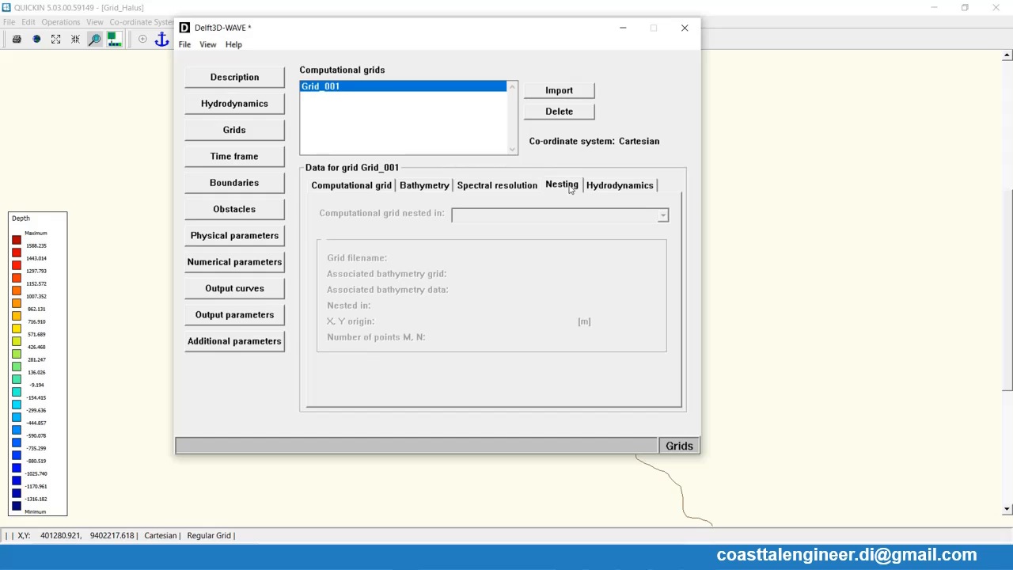
left_click(357, 193)
left_click(416, 190)
left_click(481, 189)
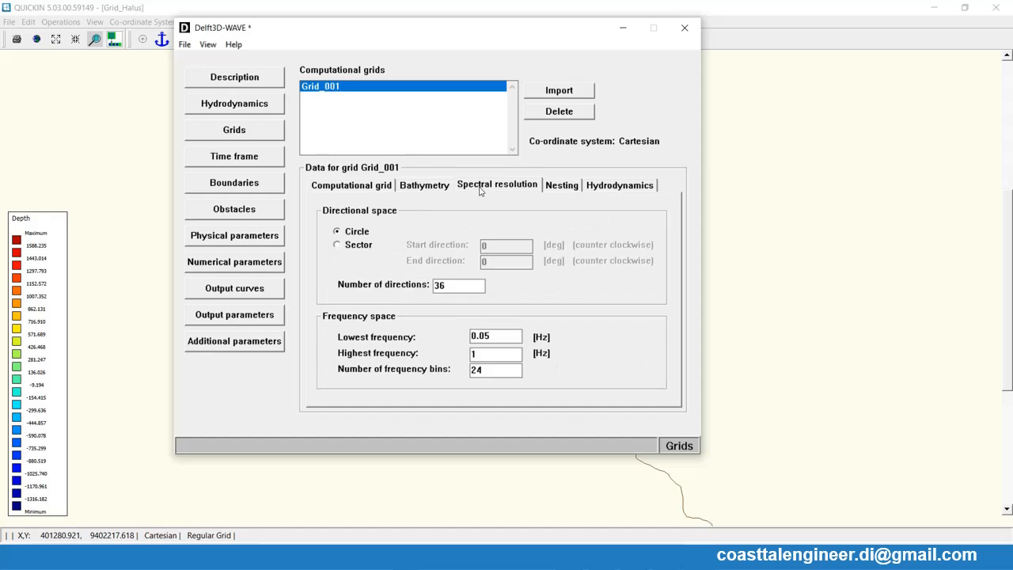
left_click(554, 186)
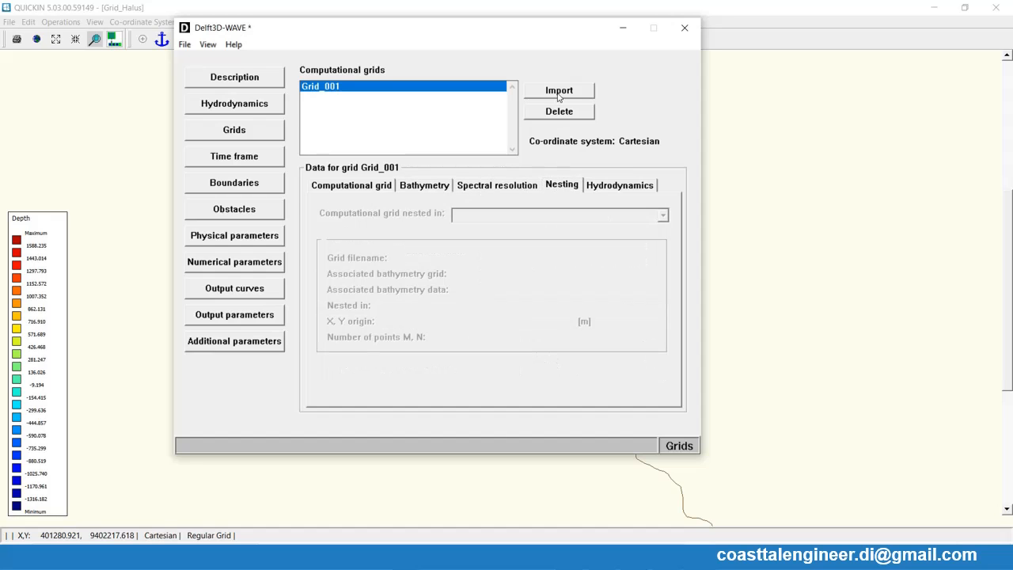
- Import Grid_Halus.grd as a second computational grid and nest it in Grid_001
left_click(369, 188)
left_click(572, 94)
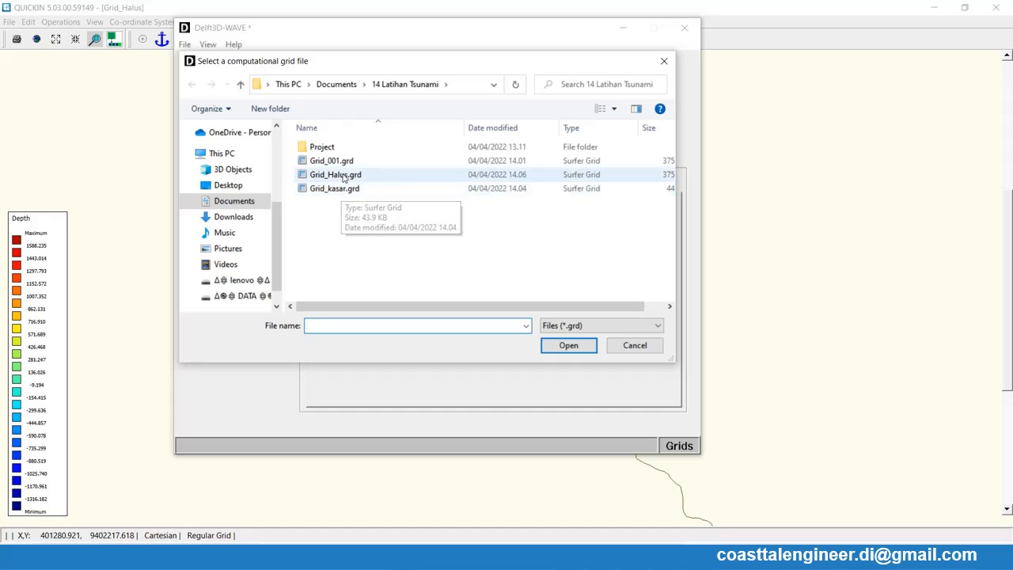
double_click(345, 175)
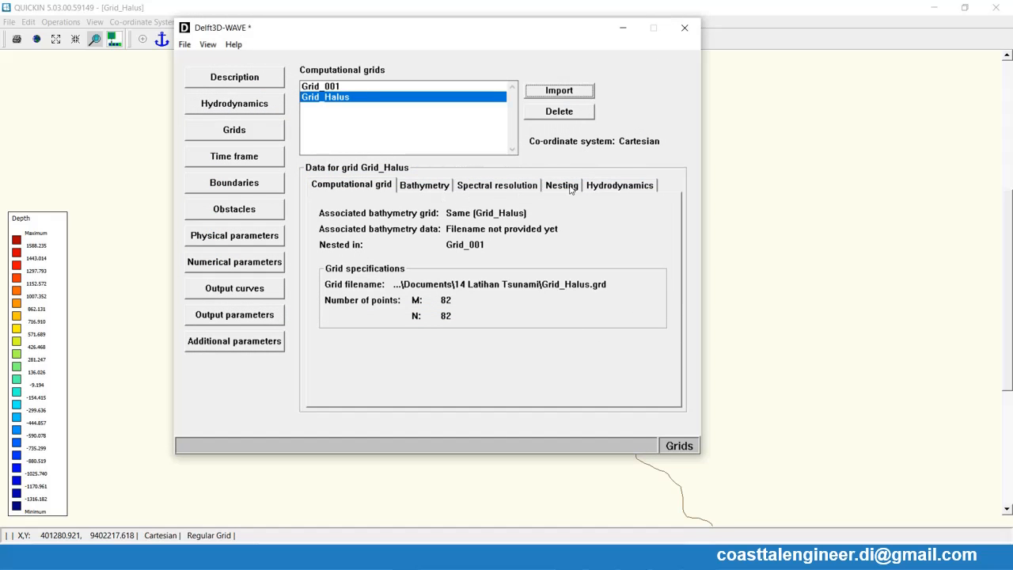
left_click(567, 186)
left_click(504, 219)
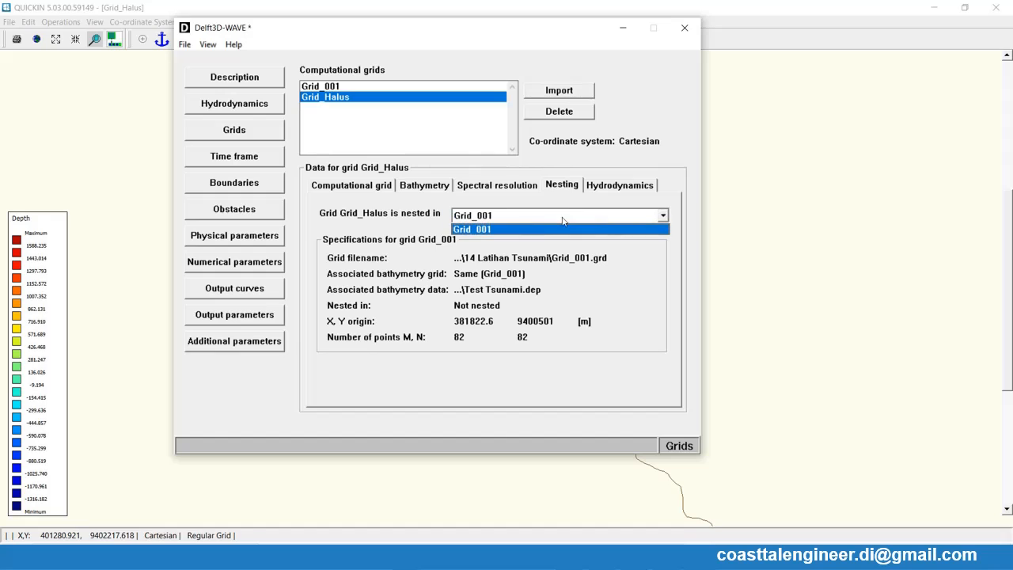
left_click(511, 225)
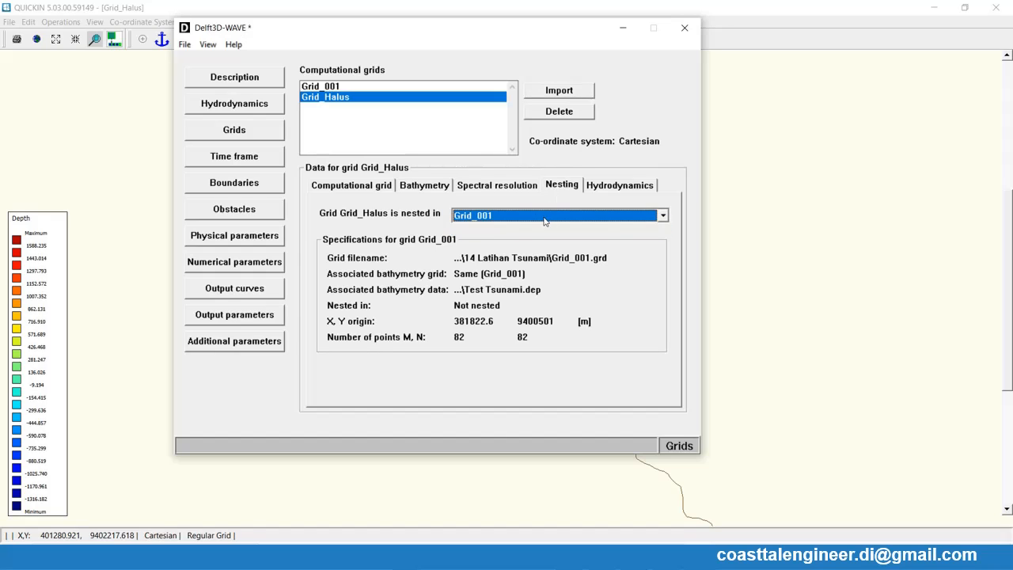
- Base Grid_001's bathymetry data on another grid, leaving the bathymetry grid file unselected
left_click(328, 88)
left_click(367, 186)
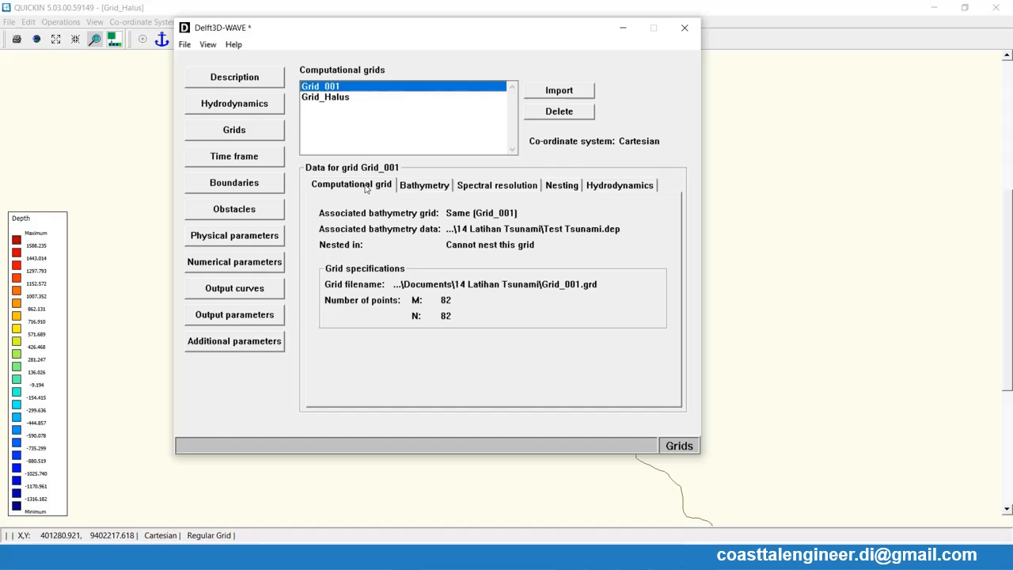
left_click(422, 189)
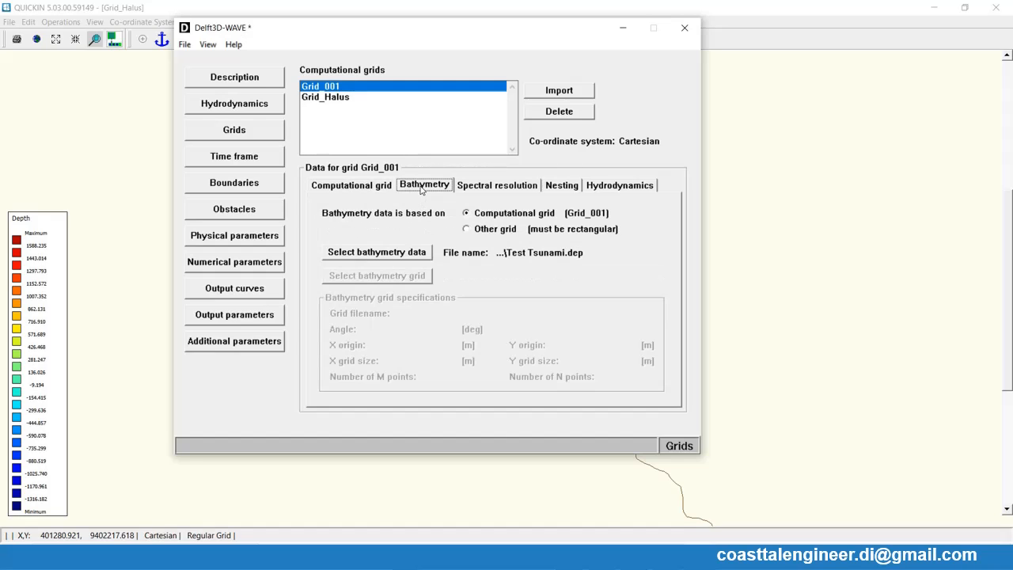
left_click(472, 231)
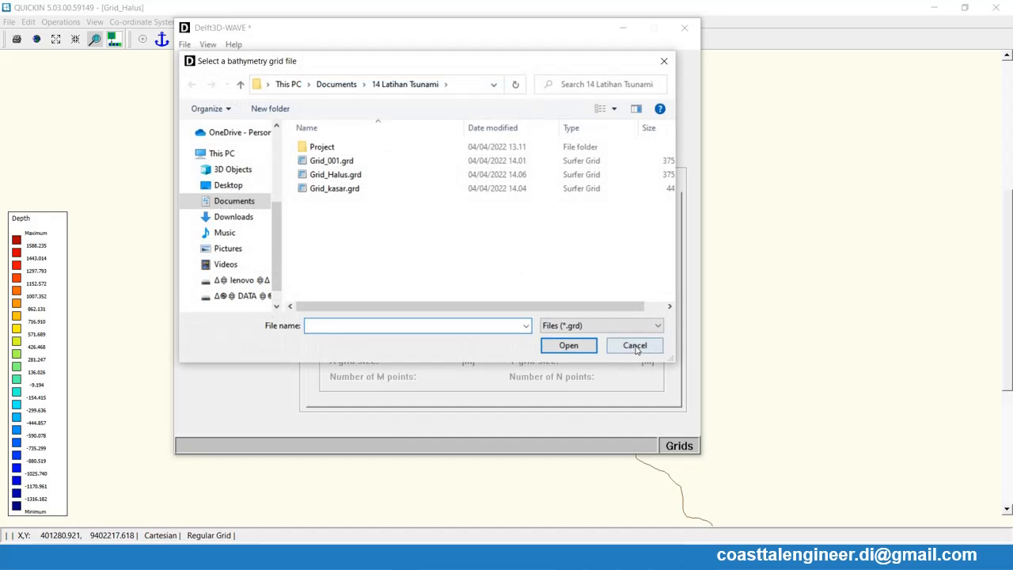
left_click(635, 346)
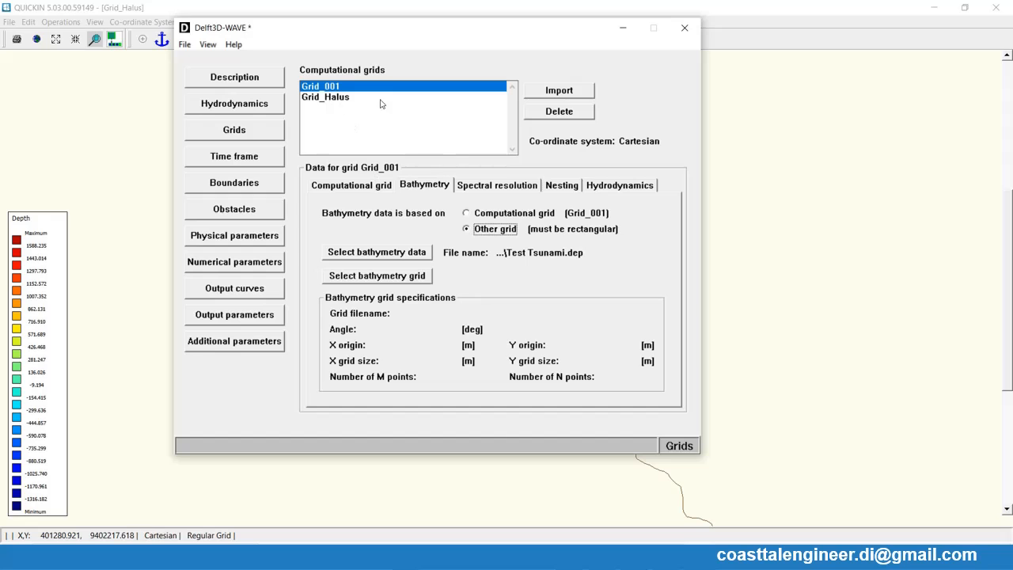
- Base Grid_Halus's bathymetry data on another grid, using Grid_Halus.grd as the bathymetry grid
left_click(340, 99)
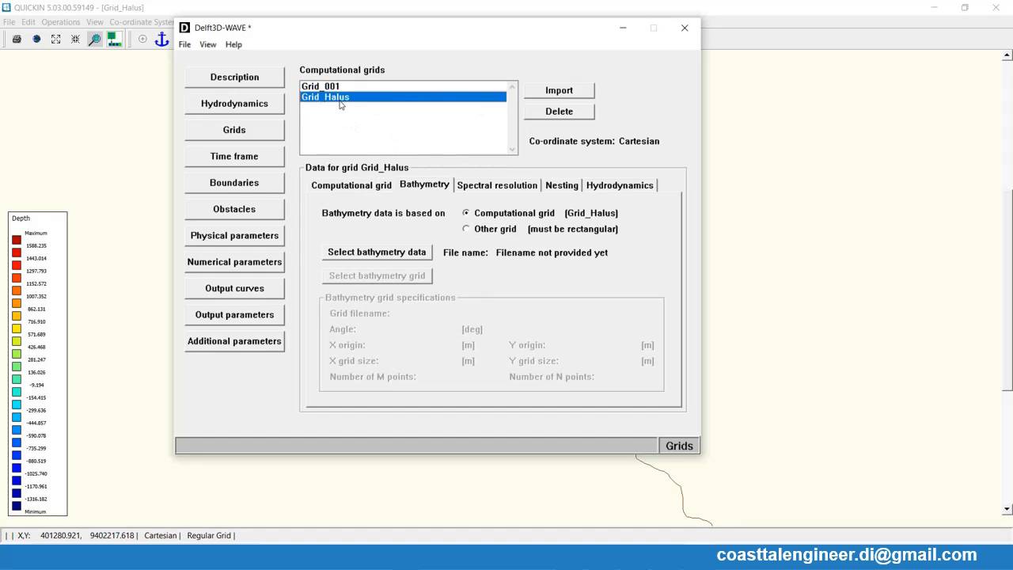
left_click(478, 230)
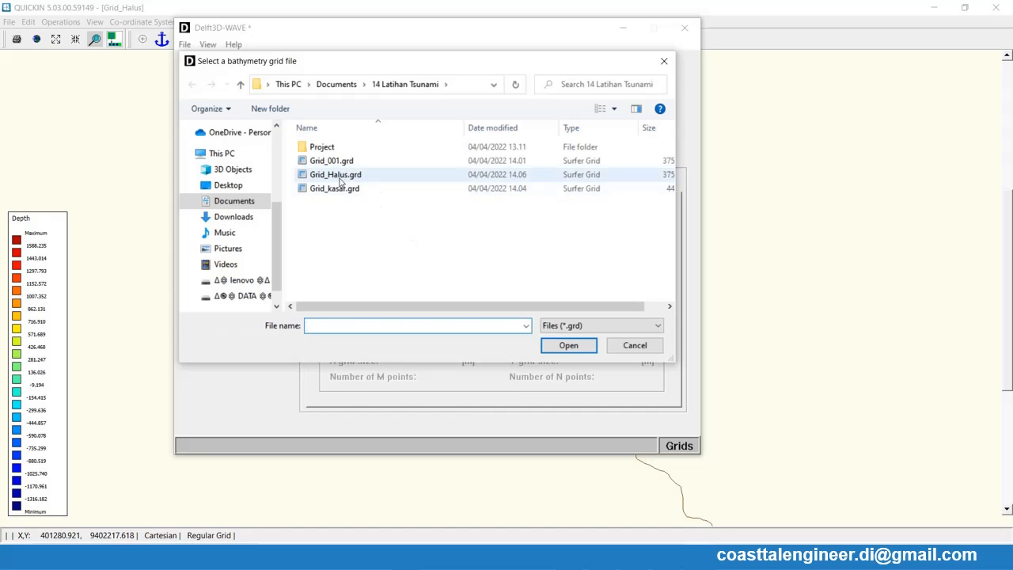
double_click(339, 177)
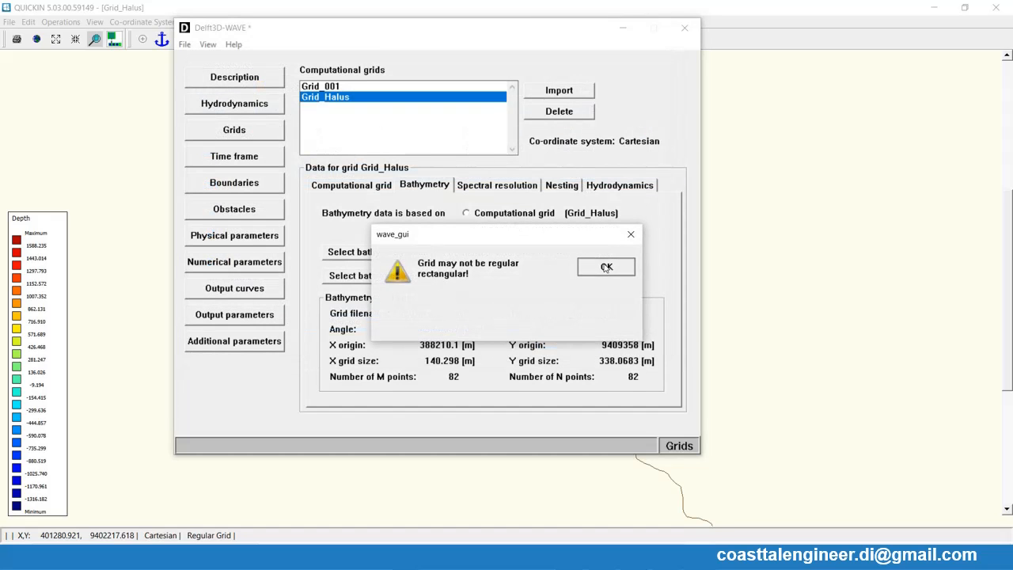
left_click(607, 268)
- Check that Grid_Halus is nested in Grid_001, and delete Grid_Halus from the computational grids
left_click(552, 187)
left_click(536, 220)
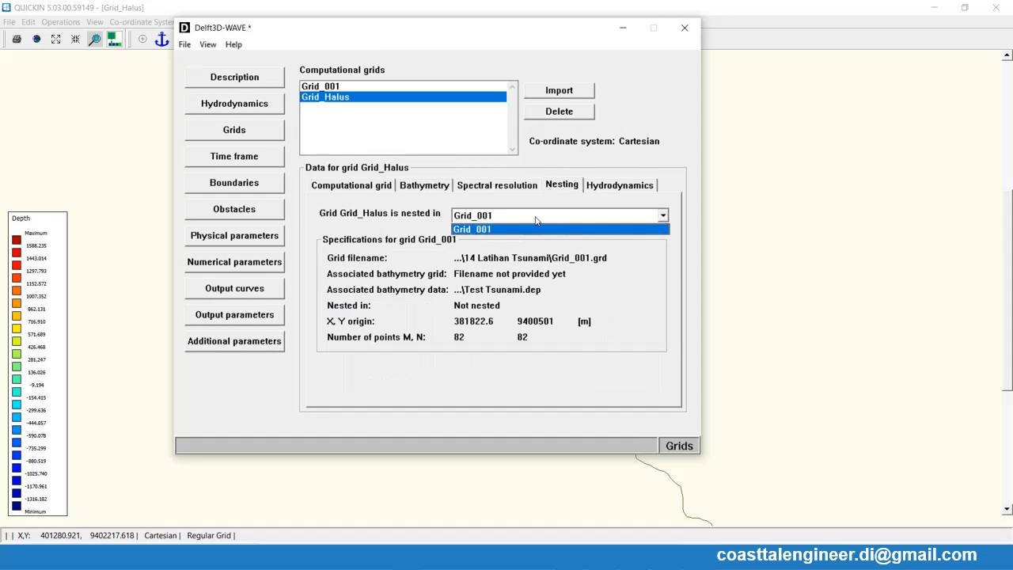
left_click(536, 221)
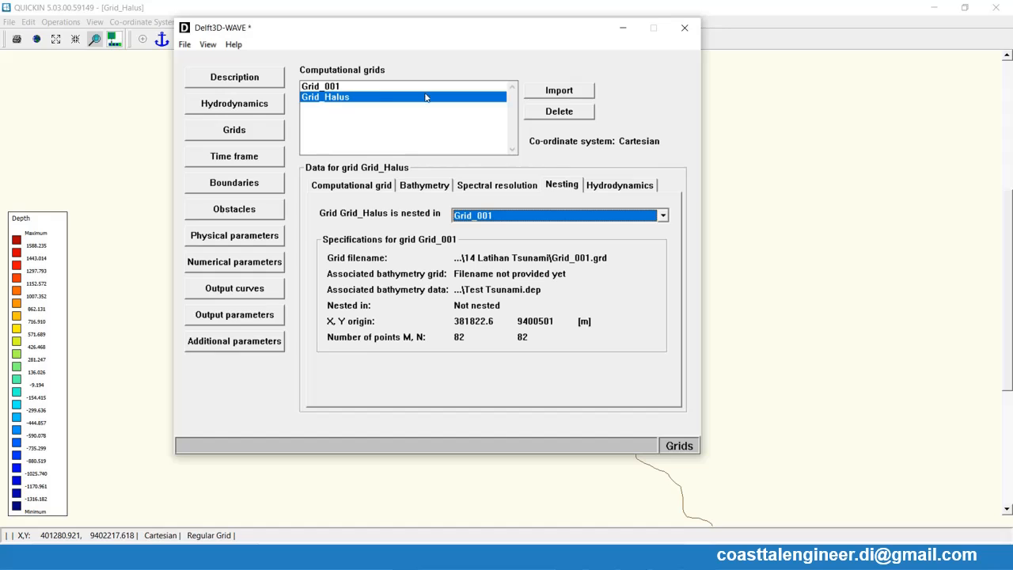
left_click(560, 111)
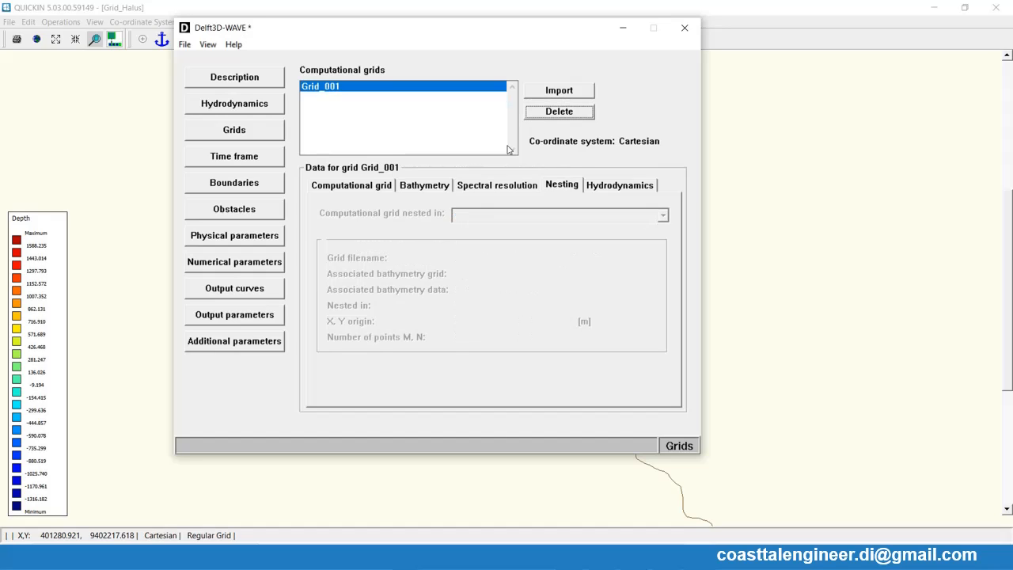
left_click(334, 89)
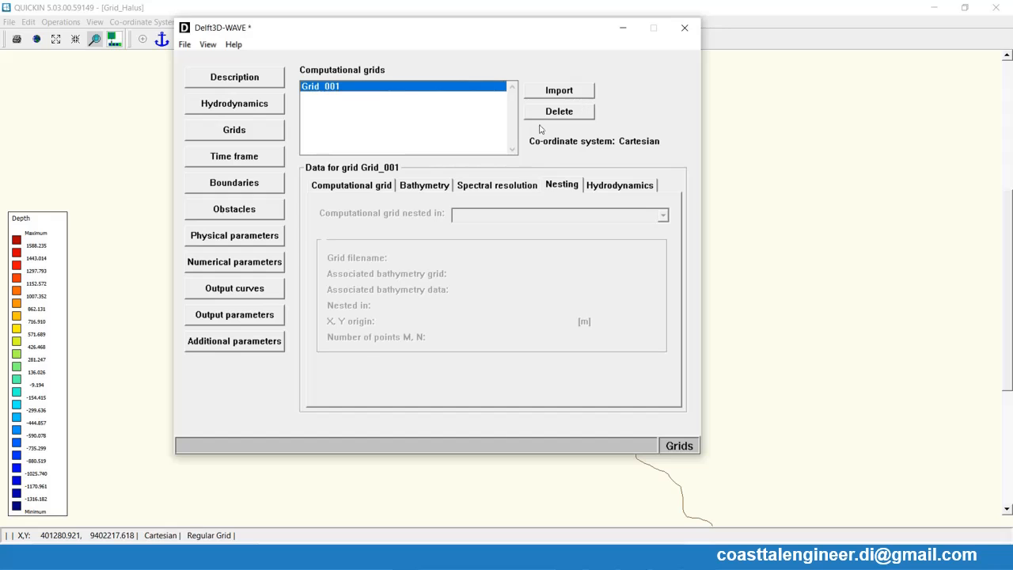
- Review Grid_001's spectral resolution, bathymetry and computational grid settings, along with the project's hydrodynamics and description settings
left_click(507, 187)
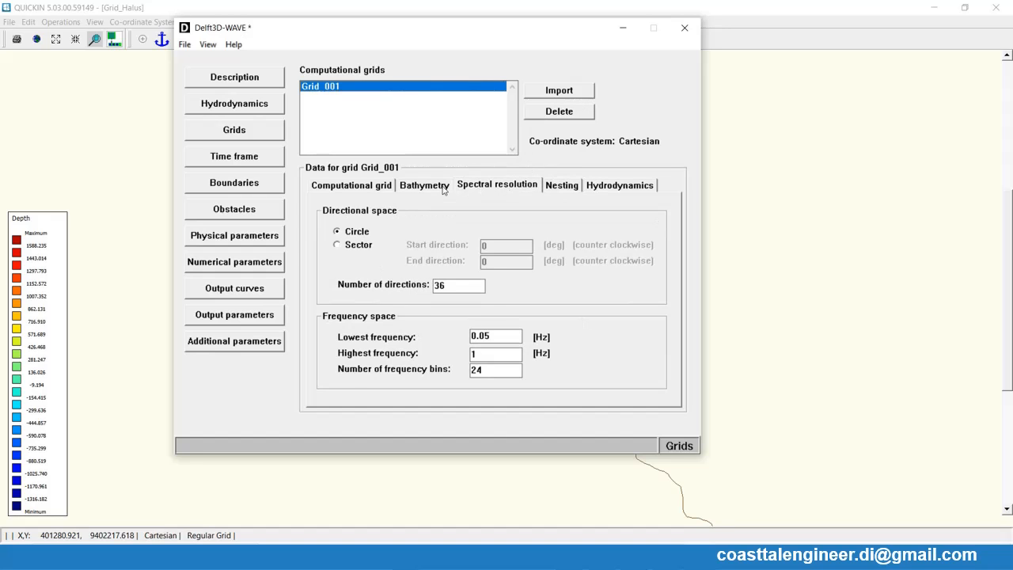
left_click(444, 189)
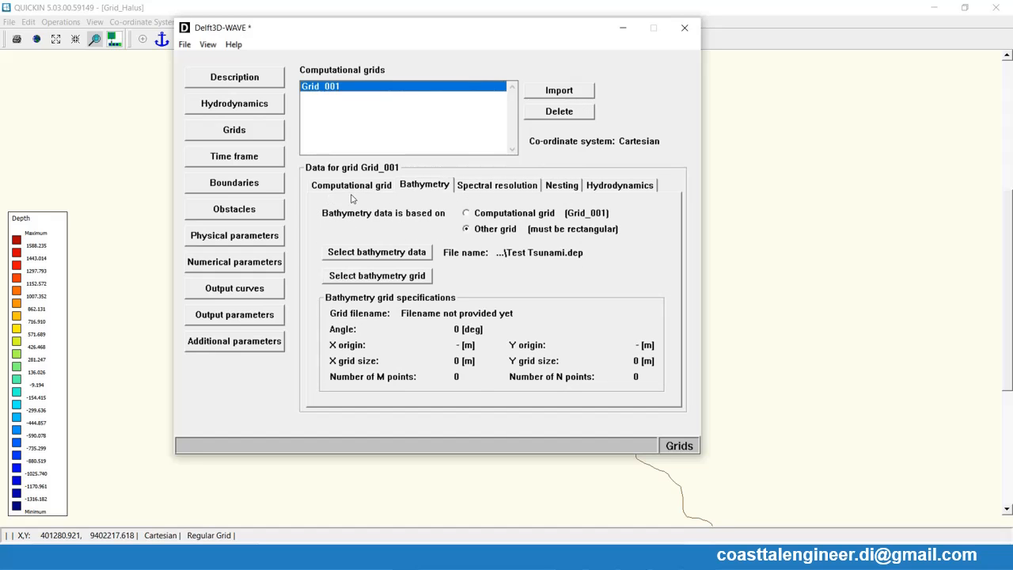
left_click(353, 188)
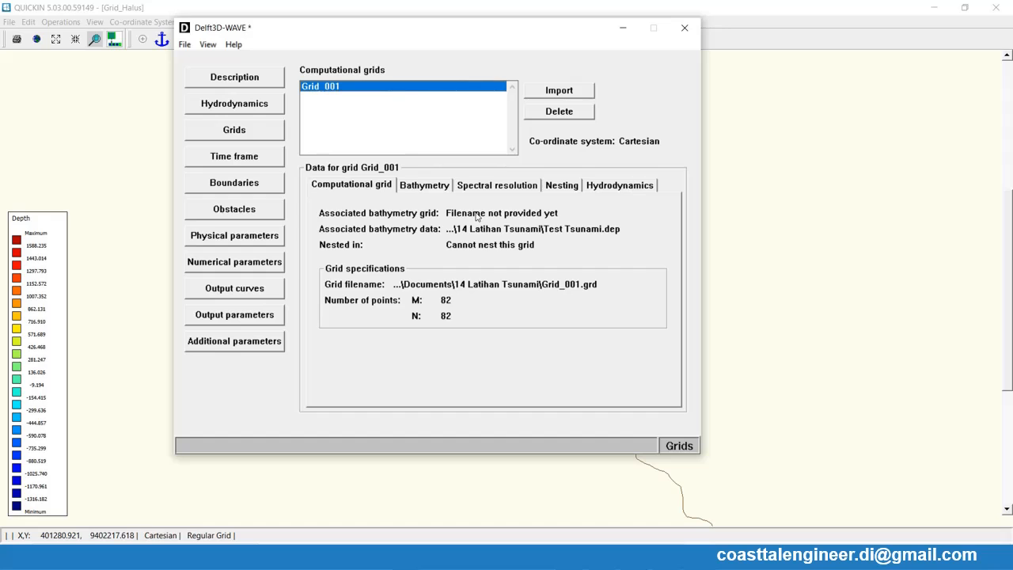
left_click(612, 190)
left_click(540, 188)
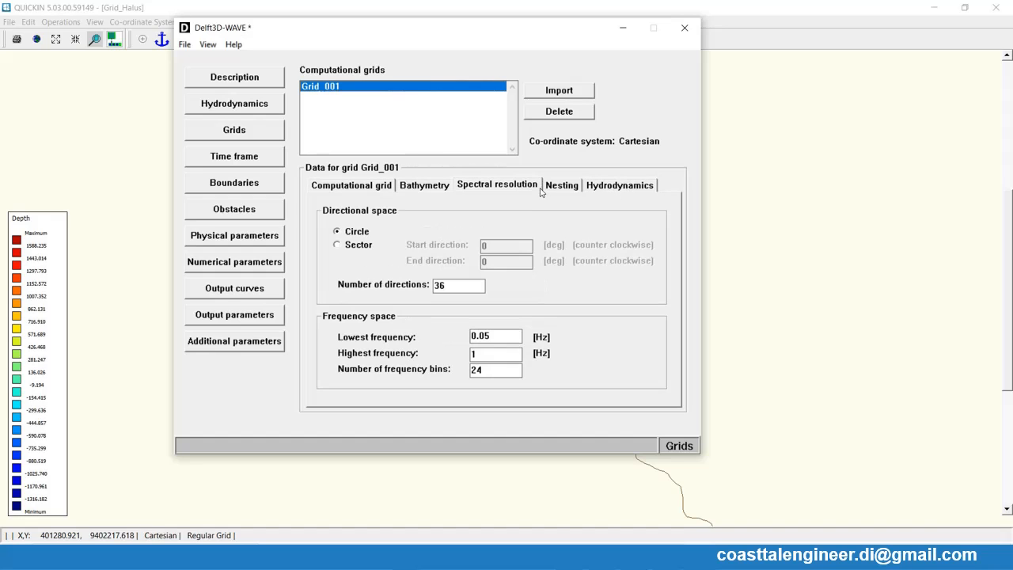
left_click(233, 111)
left_click(234, 127)
left_click(234, 112)
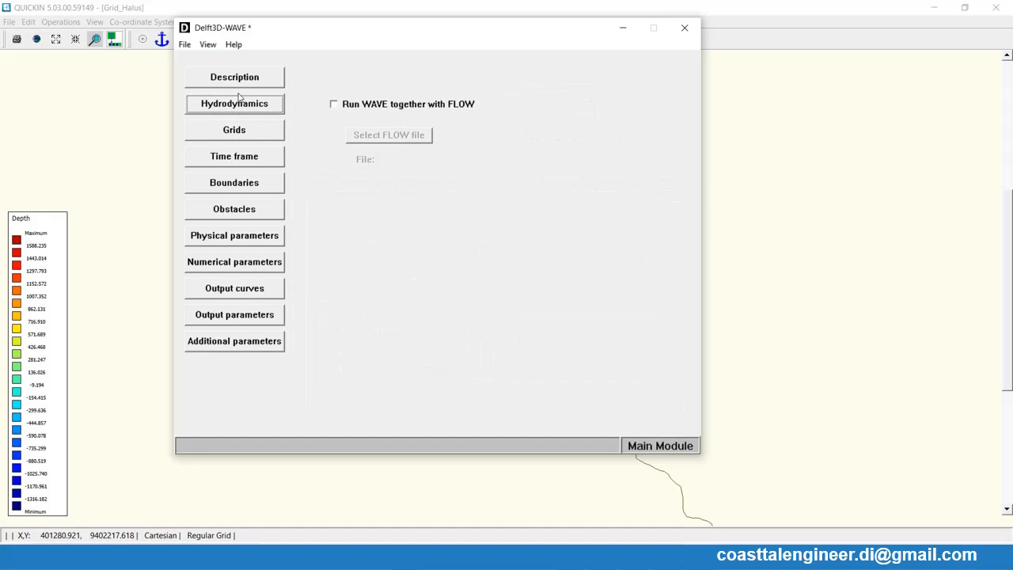
left_click(237, 79)
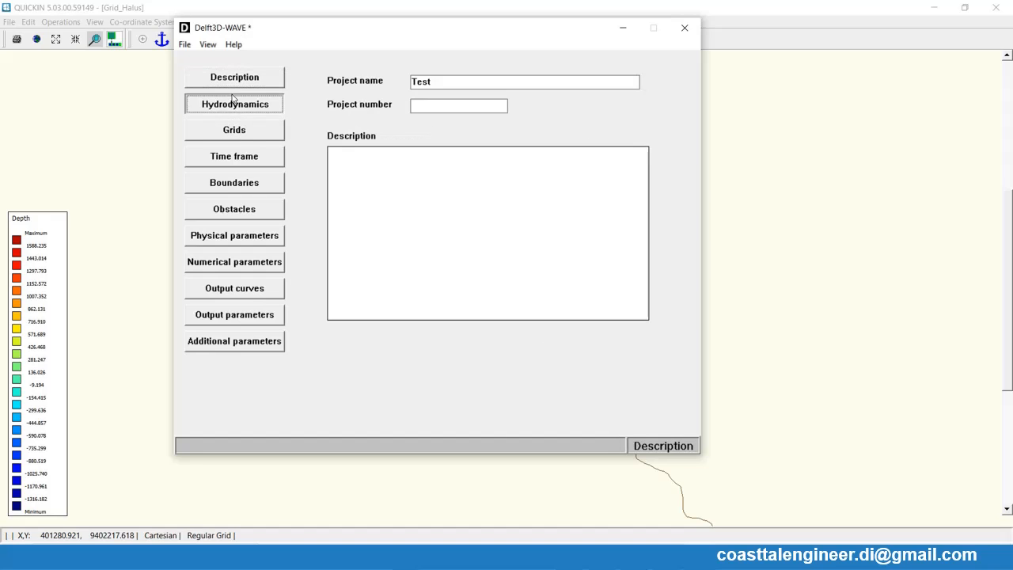
left_click(236, 103)
left_click(233, 136)
left_click(233, 157)
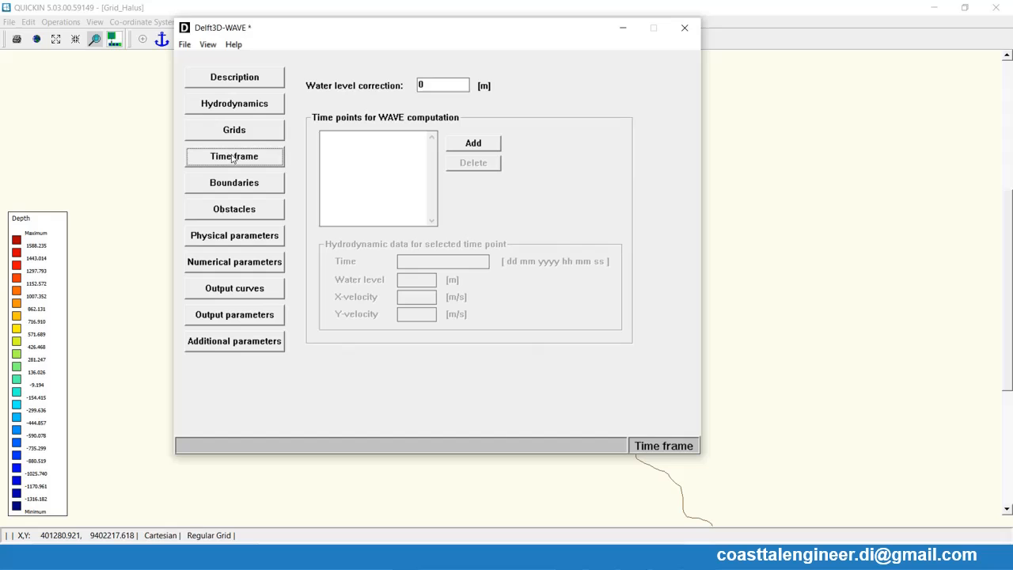
left_click(472, 144)
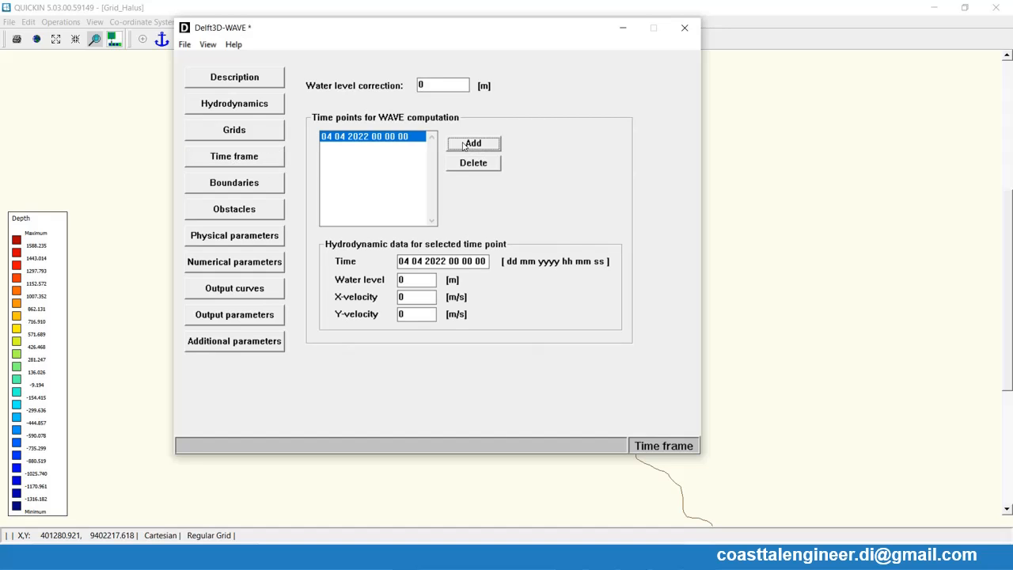
- Add six more time points to the WAVE computation's time frame
left_click(473, 144)
left_click(473, 143)
left_click(473, 143)
left_click(473, 144)
left_click(472, 144)
left_click(464, 145)
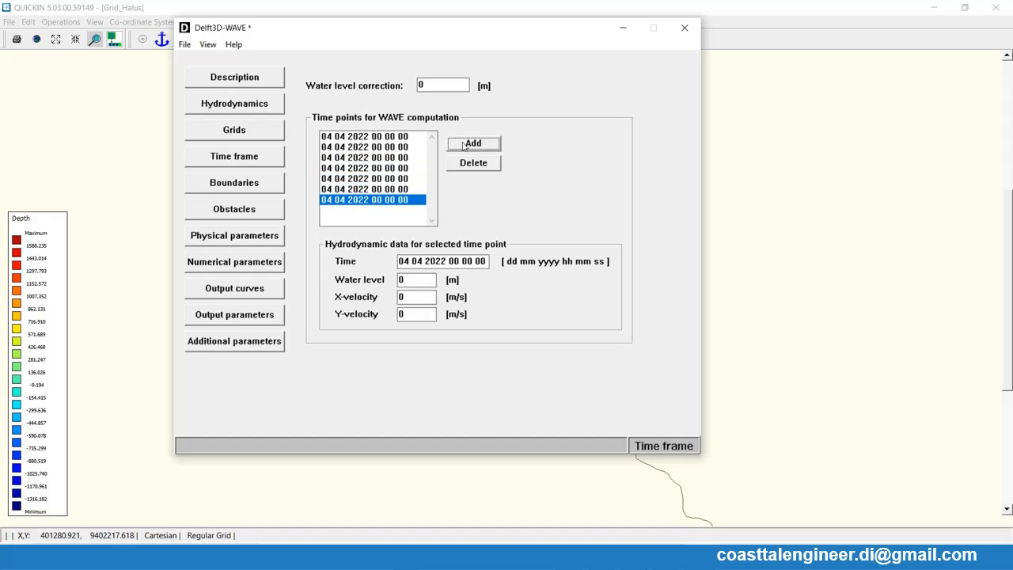
- Set the second, third and fourth time points to 04 04 2022 at 00 10 00, 00 20 00 and 00 30 00
left_click(403, 149)
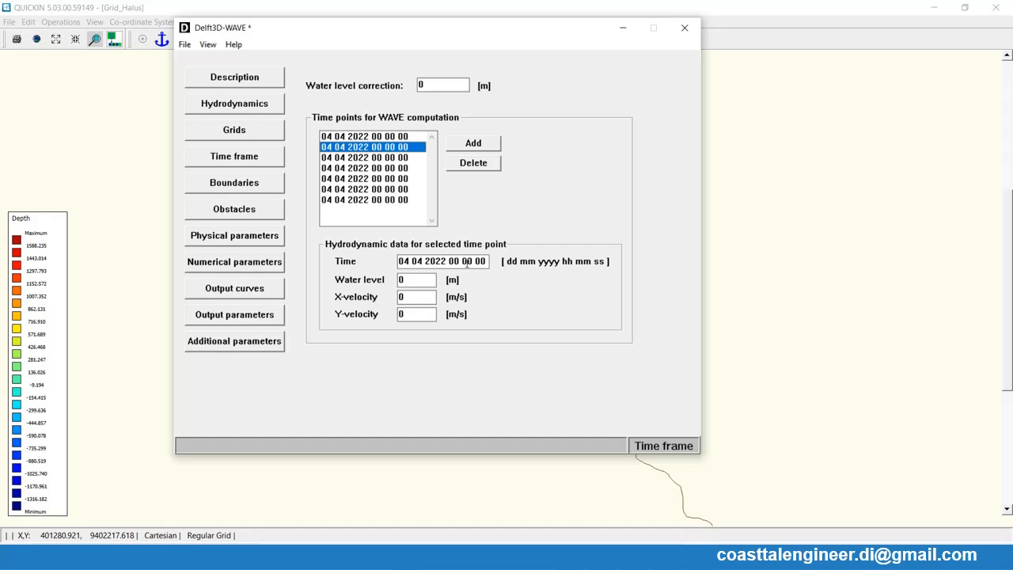
left_click(464, 262)
type("1")
left_click(394, 159)
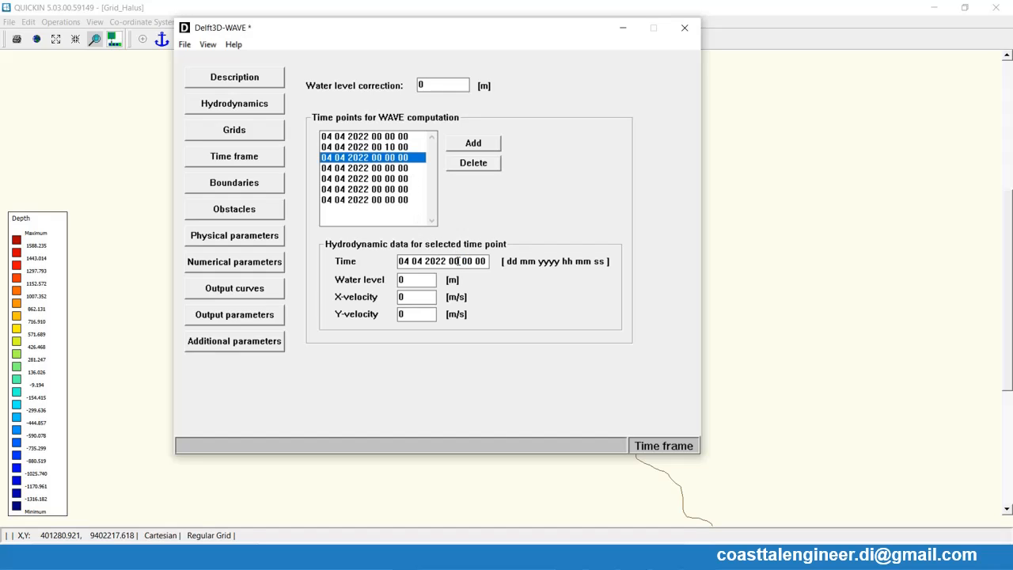
left_click_drag(463, 261, 467, 261)
type("2")
left_click(401, 168)
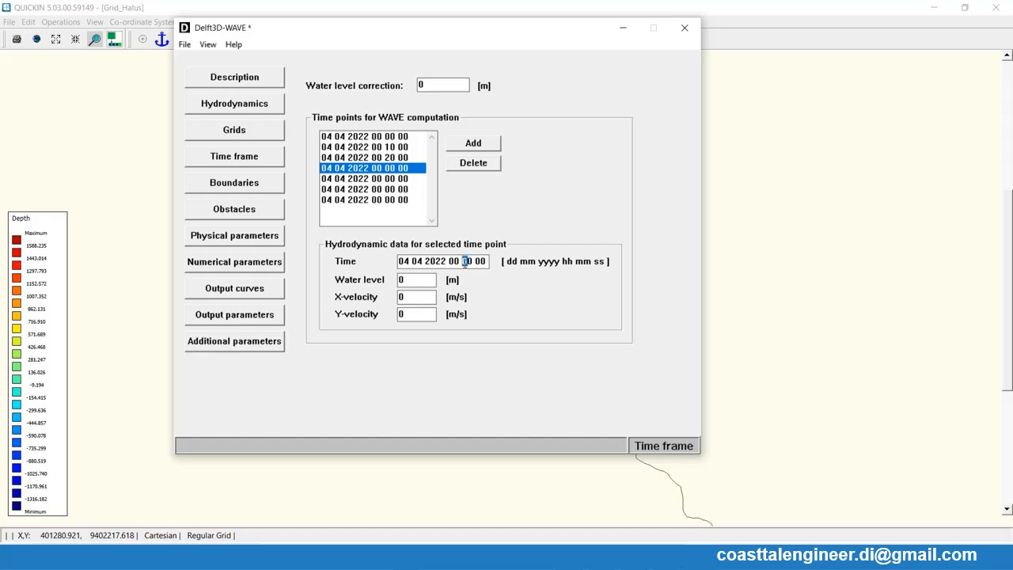
type("3")
left_click(402, 179)
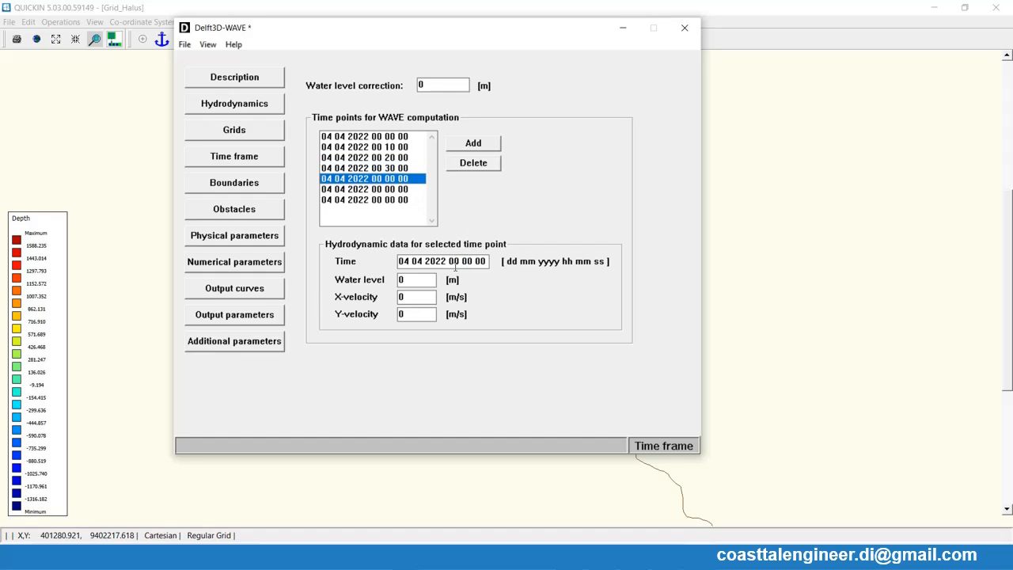
left_click_drag(463, 261, 467, 261)
type("4")
left_click(399, 190)
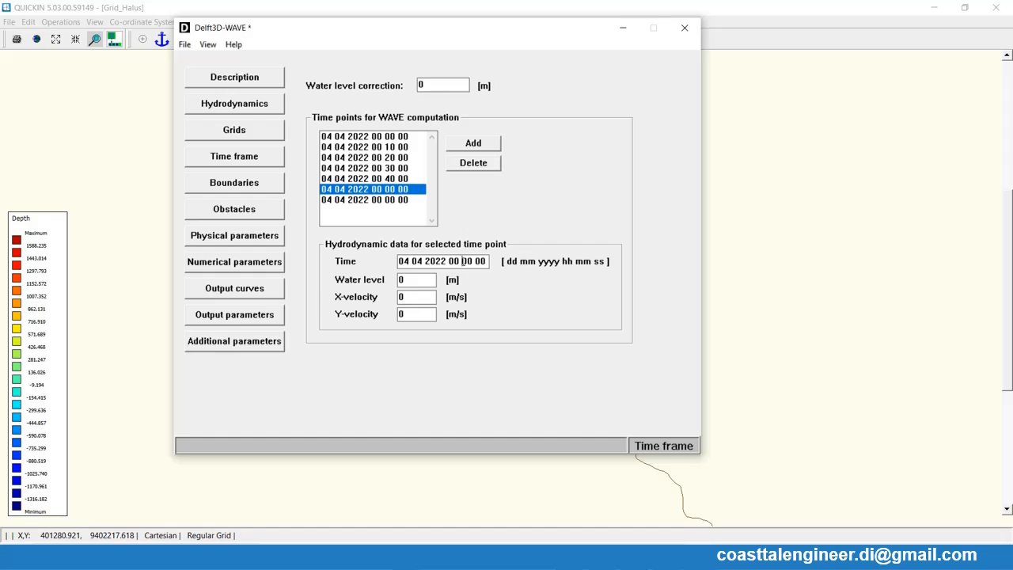
type("5")
left_click(381, 205)
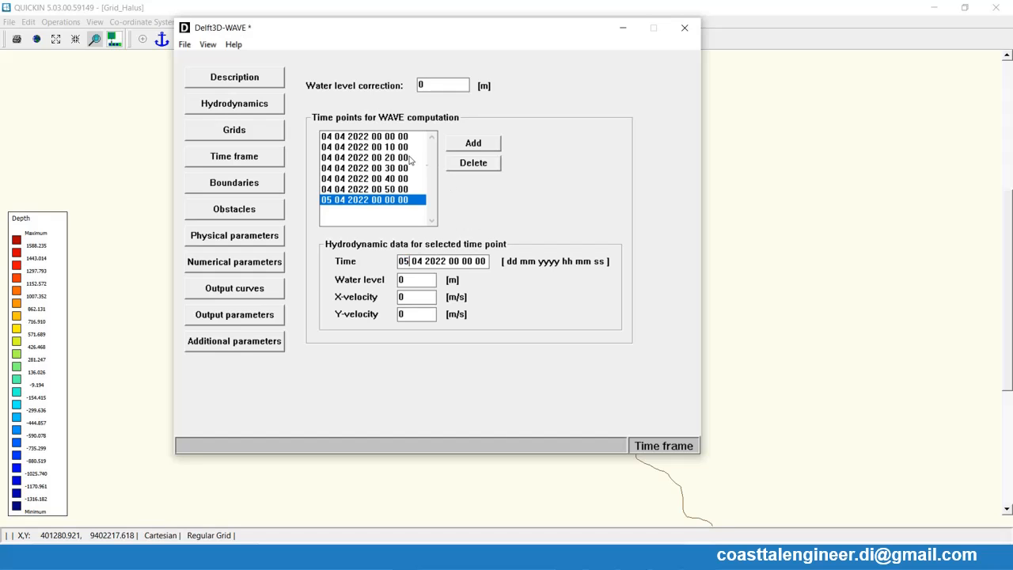
- Add a wave boundary defined by orientation, with its orientation set to Southwest
left_click(226, 183)
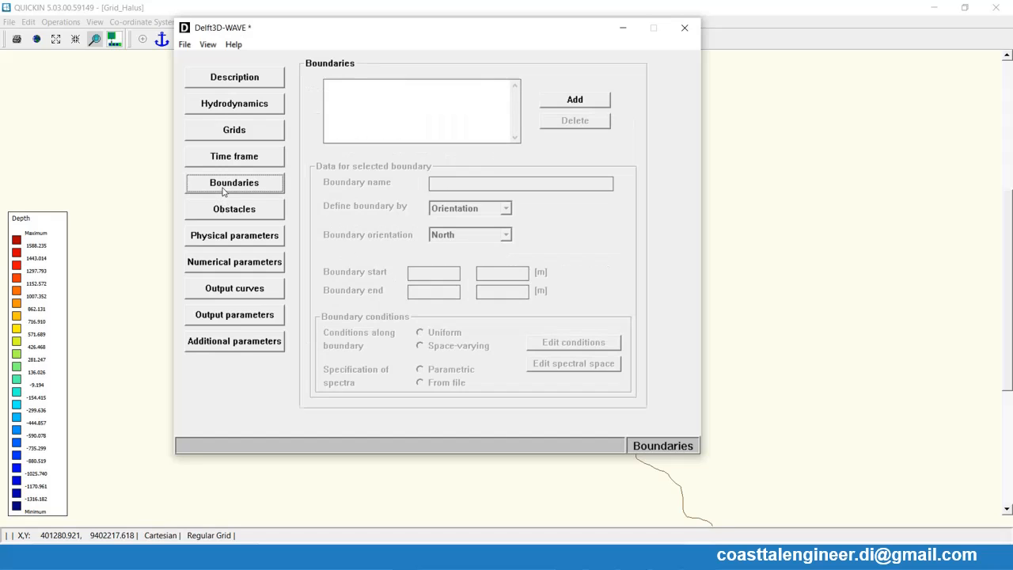
left_click(557, 103)
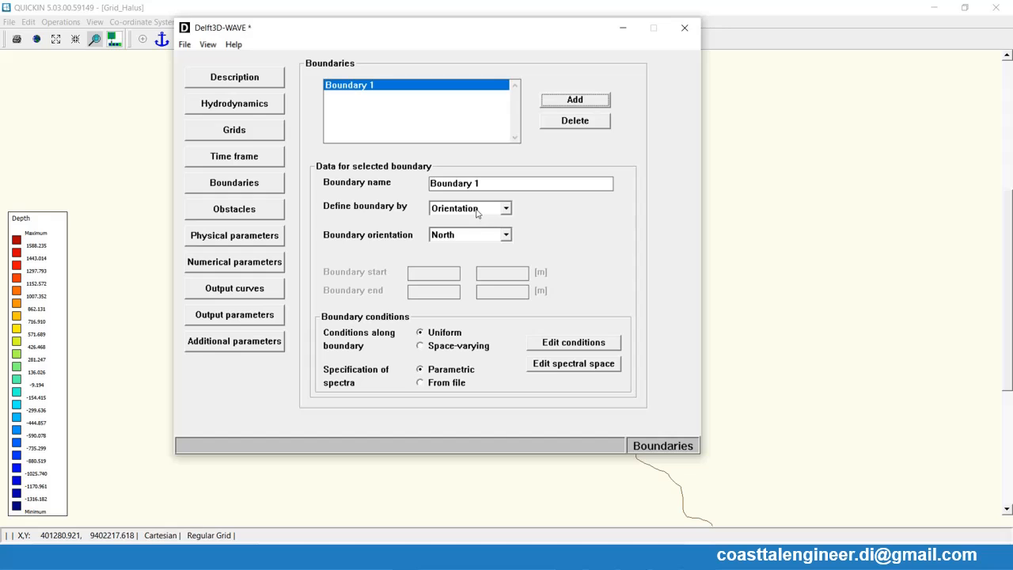
left_click(479, 236)
left_click(472, 282)
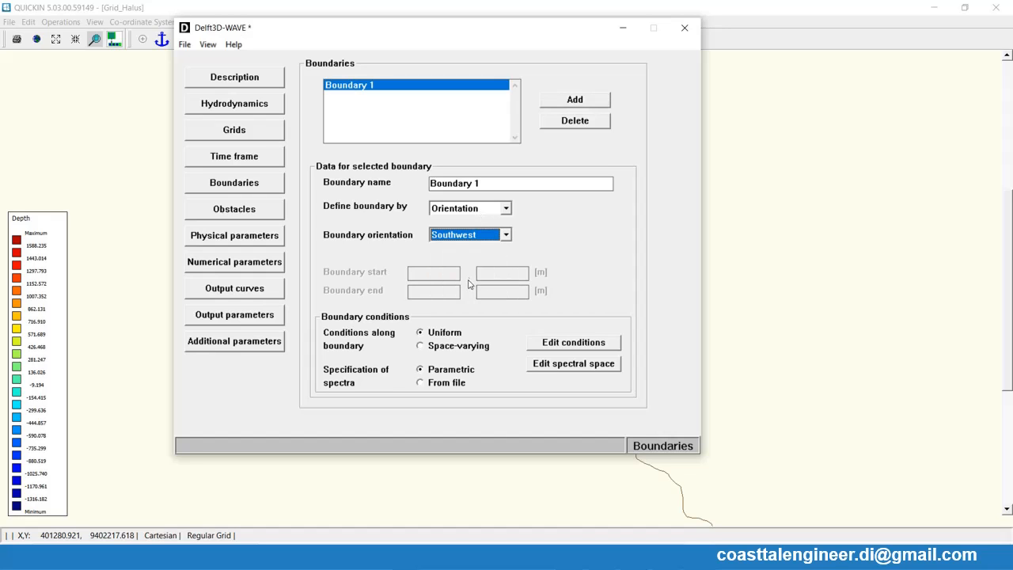
- Fill in Boundary 1's uniform conditions: significant wave height, peak period, and a nautical direction of 225 degrees
left_click(570, 340)
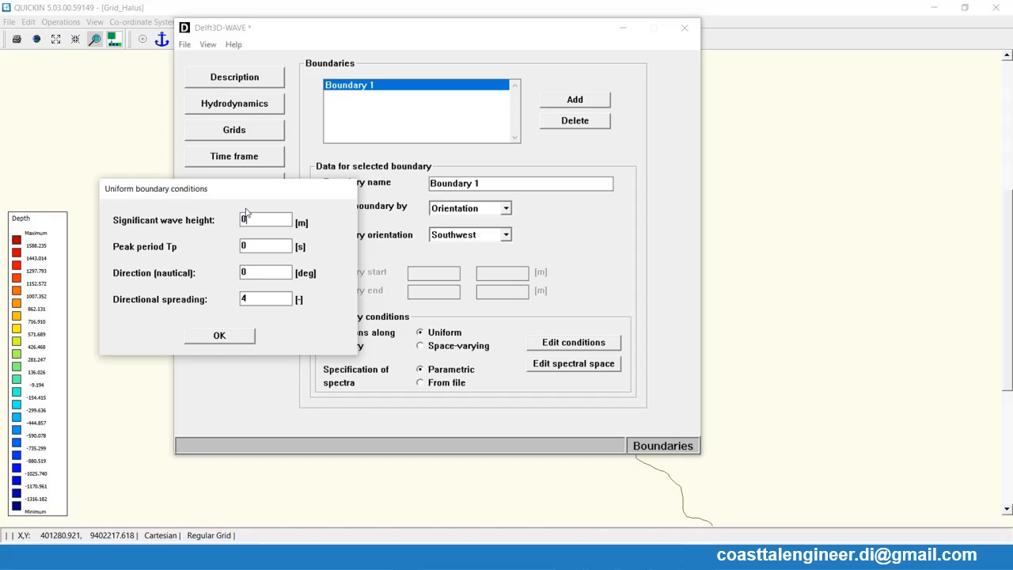
left_click_drag(248, 216, 213, 224)
type("103")
type("03")
key("BackSpace")
key("BackSpace")
type("225")
left_click(219, 336)
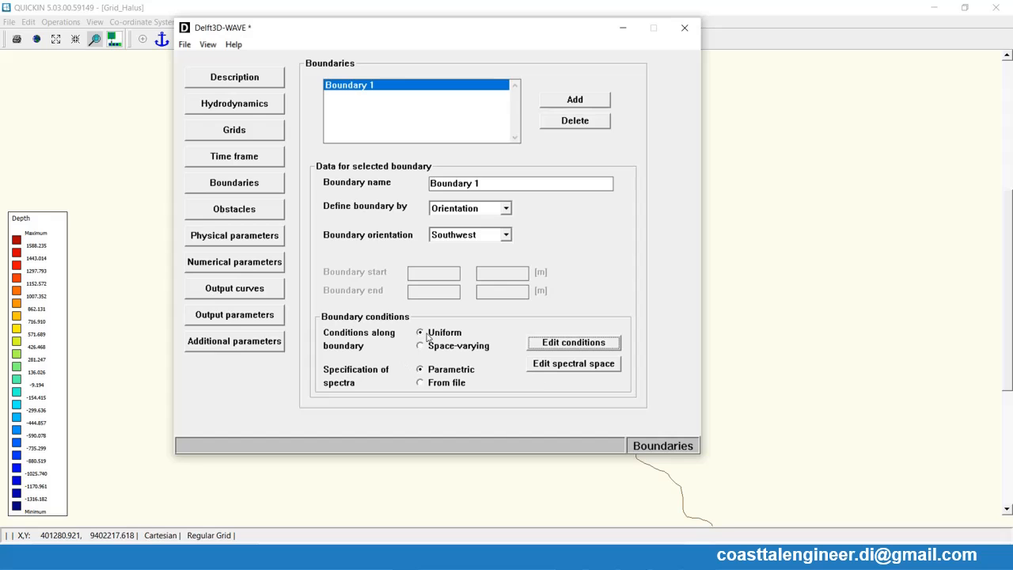
- Set the uniform wind in the physical parameters to a speed of 50 m/s and a direction of 225 degrees
left_click(236, 211)
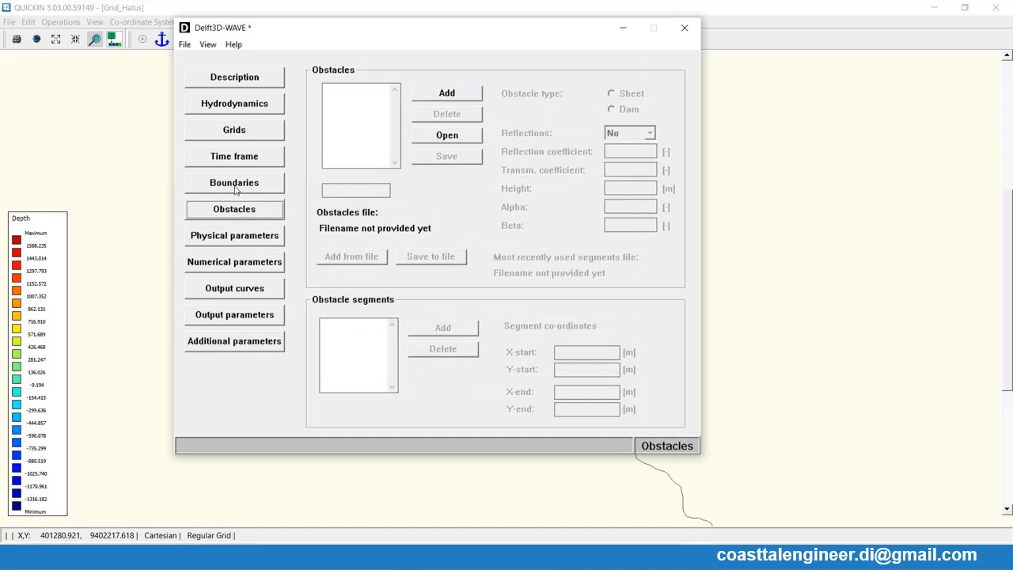
left_click(235, 190)
left_click(234, 236)
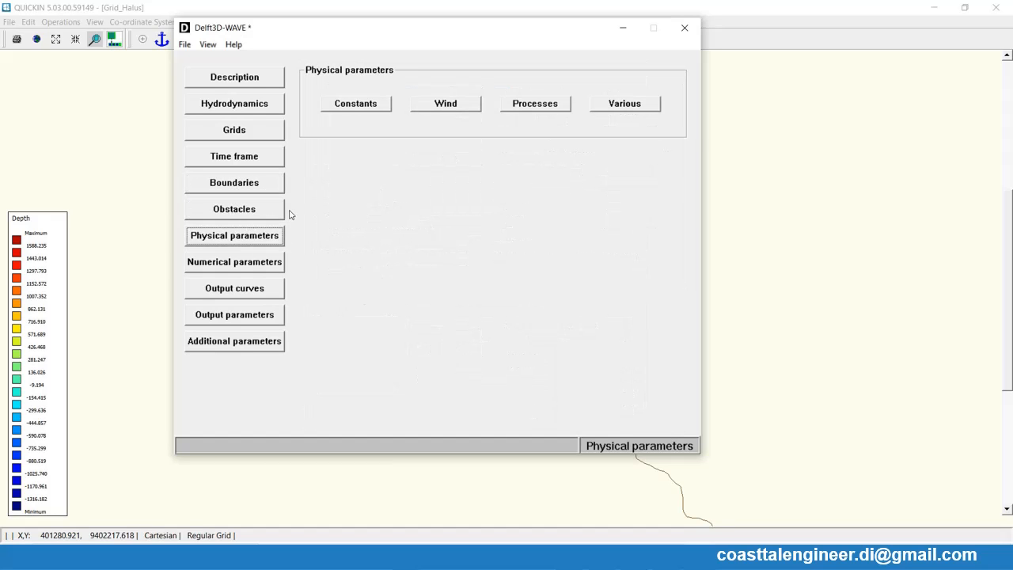
left_click(353, 109)
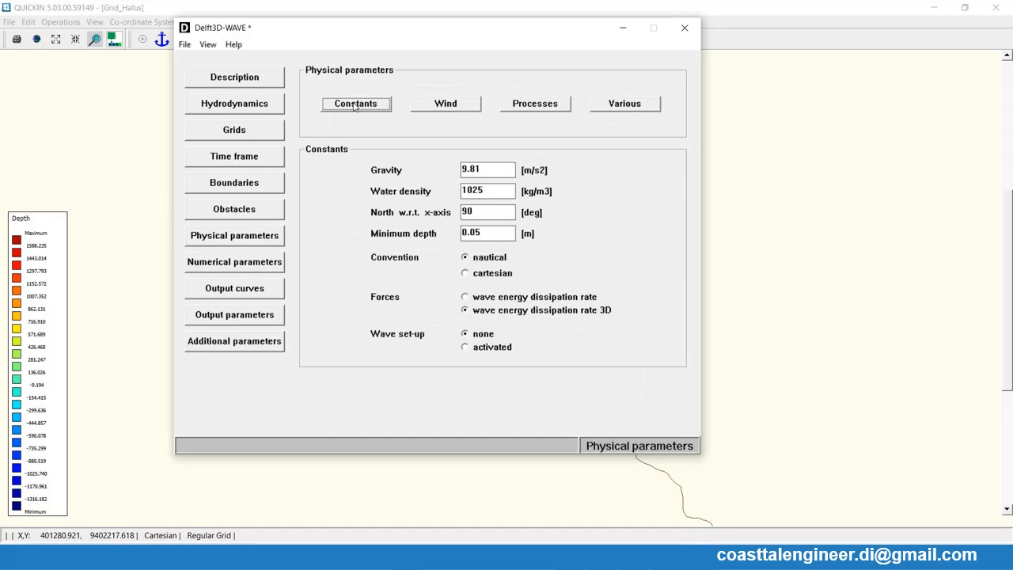
left_click(456, 102)
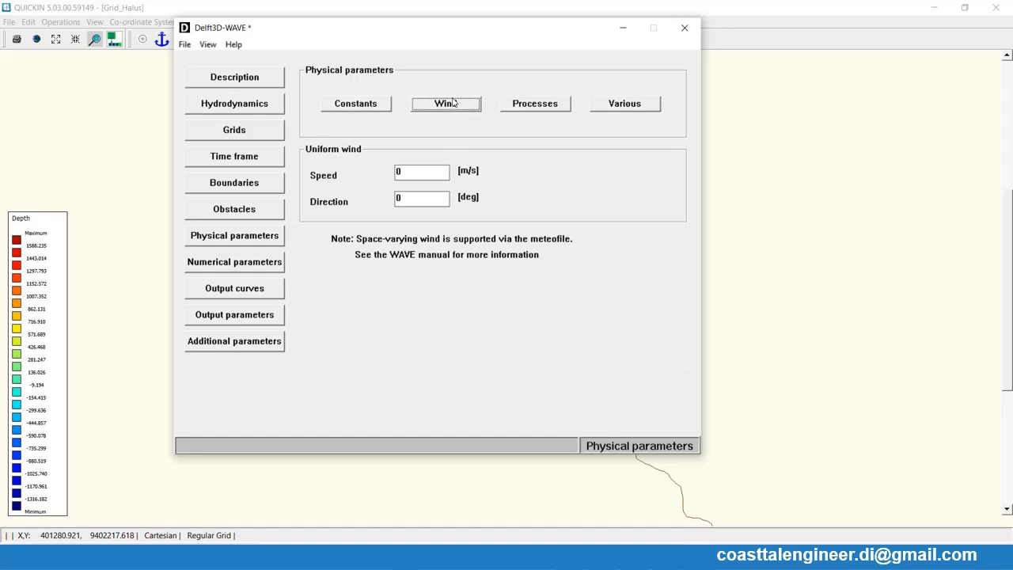
left_click(421, 173)
type("02")
key("BackSpace")
key("BackSpace")
type("50")
double_click(414, 198)
type("225")
left_click(444, 112)
- Check the processes, various and numerical parameter settings, and enable output for the computational grid Grid_001
left_click(534, 109)
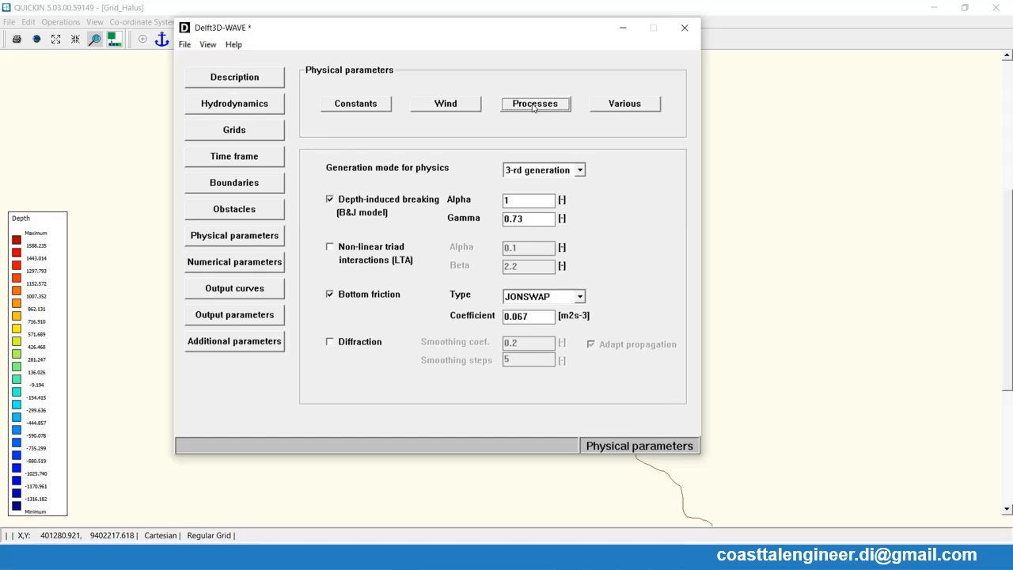
left_click(620, 108)
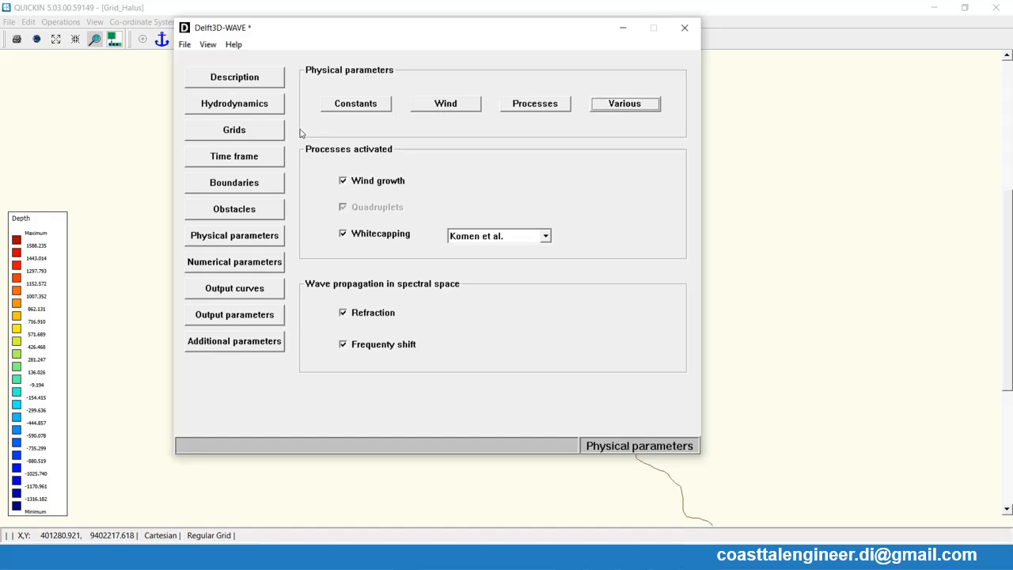
left_click(234, 132)
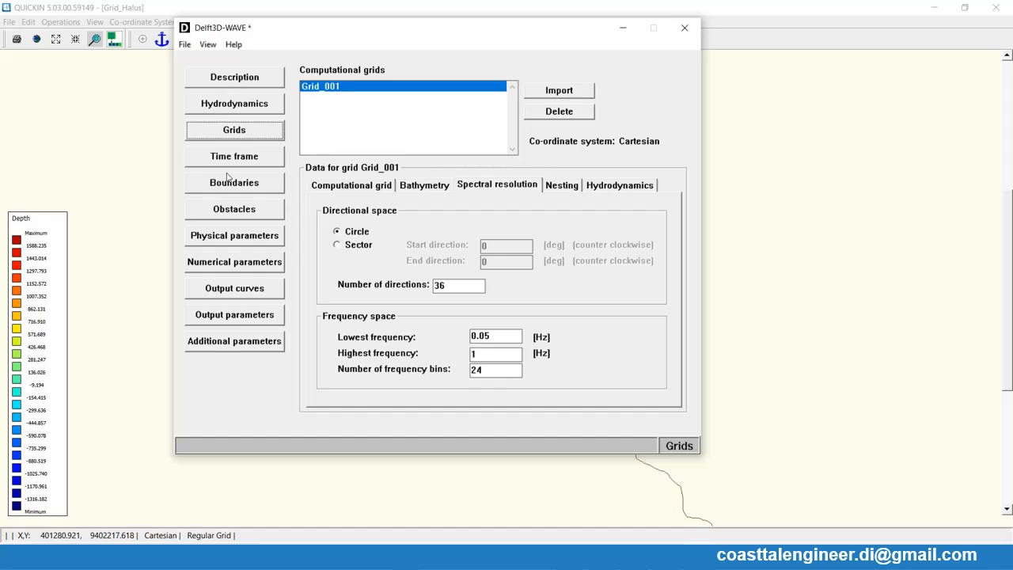
left_click(233, 262)
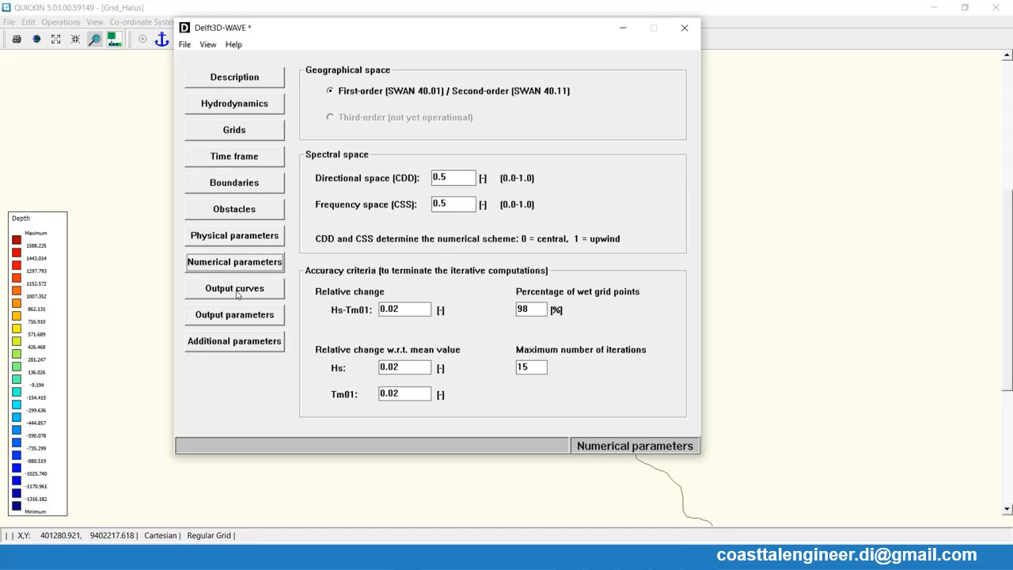
left_click(237, 315)
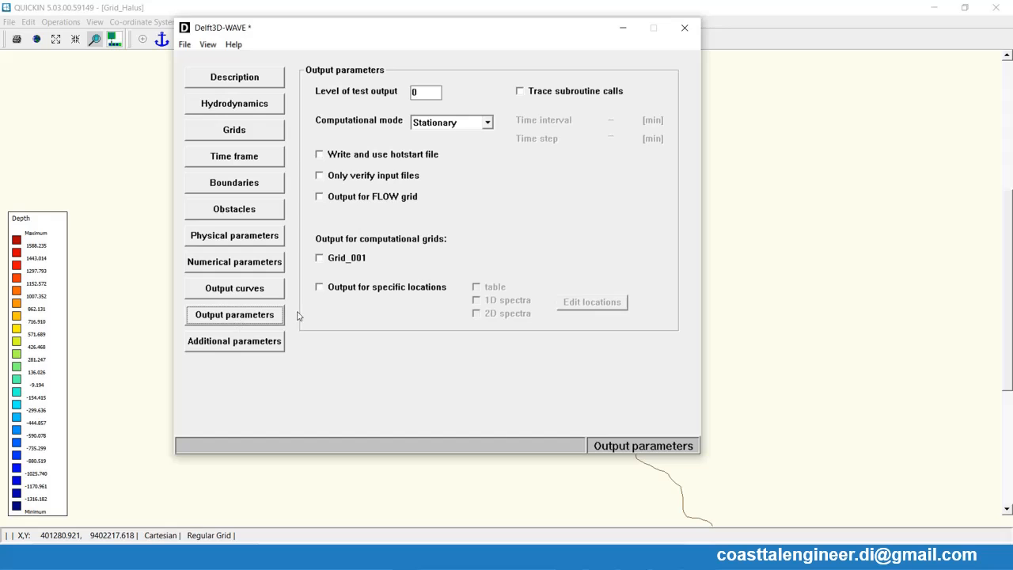
left_click(320, 259)
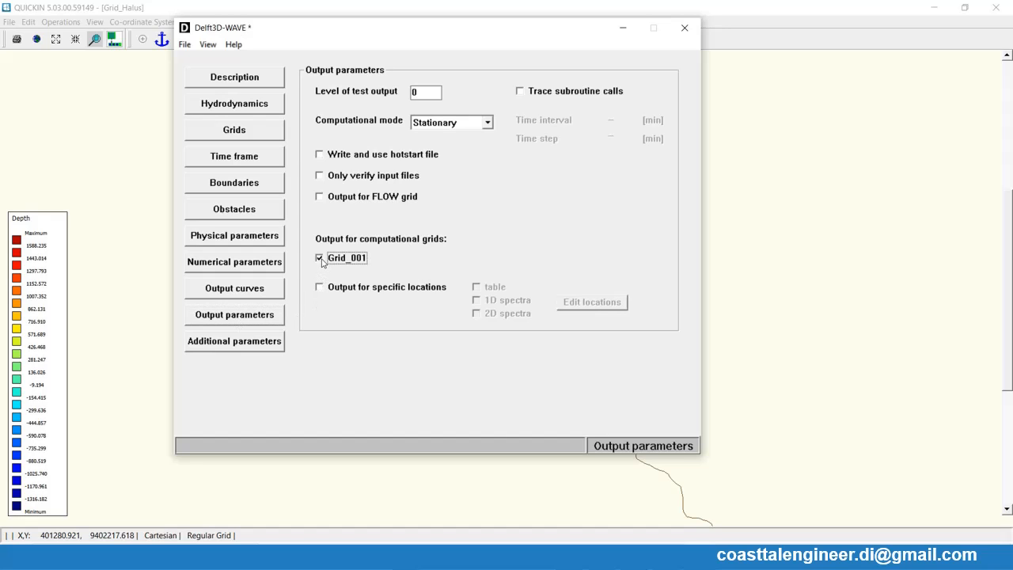
- Try to save the WAVE setup as a new file
left_click(182, 44)
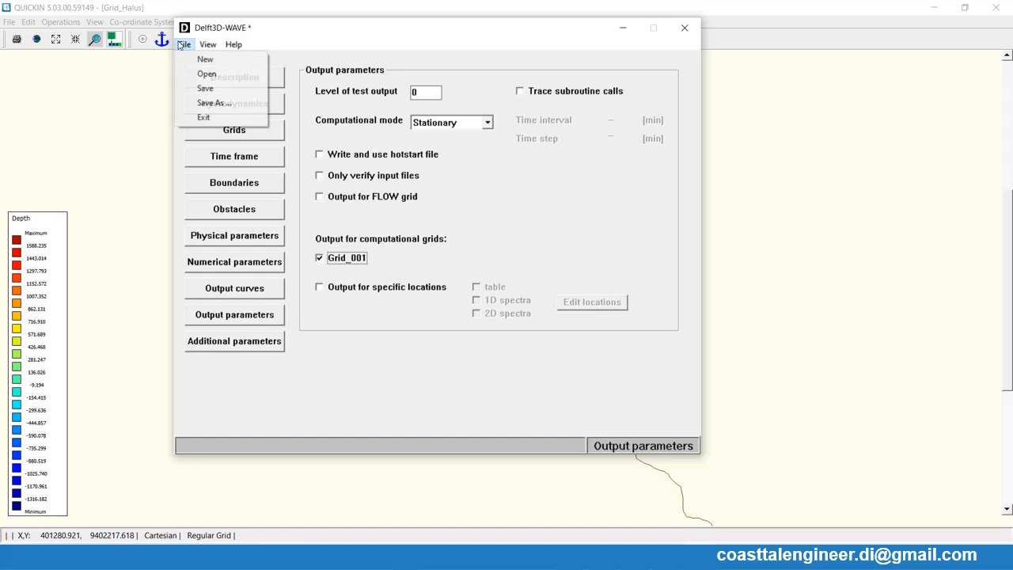
left_click(213, 103)
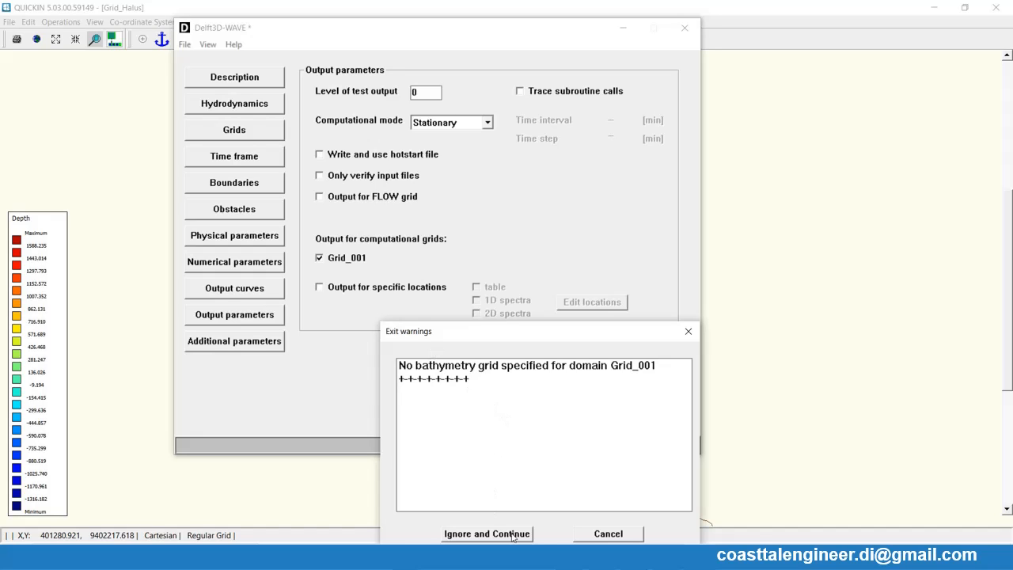
left_click(610, 535)
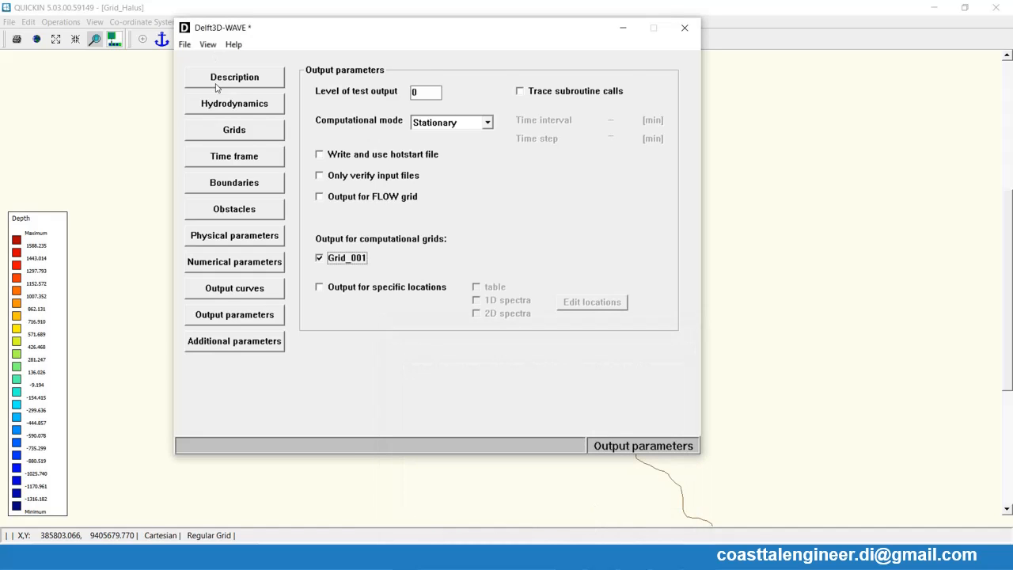
- Base Grid_001's bathymetry data on its computational grid, keeping Test Tsunami.dep as the bathymetry file
left_click(216, 82)
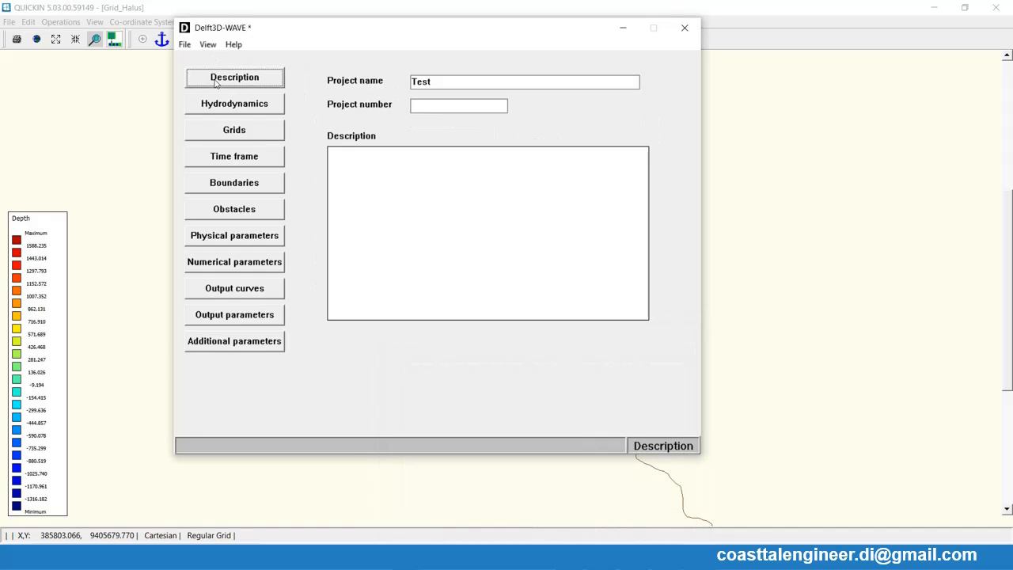
left_click(227, 128)
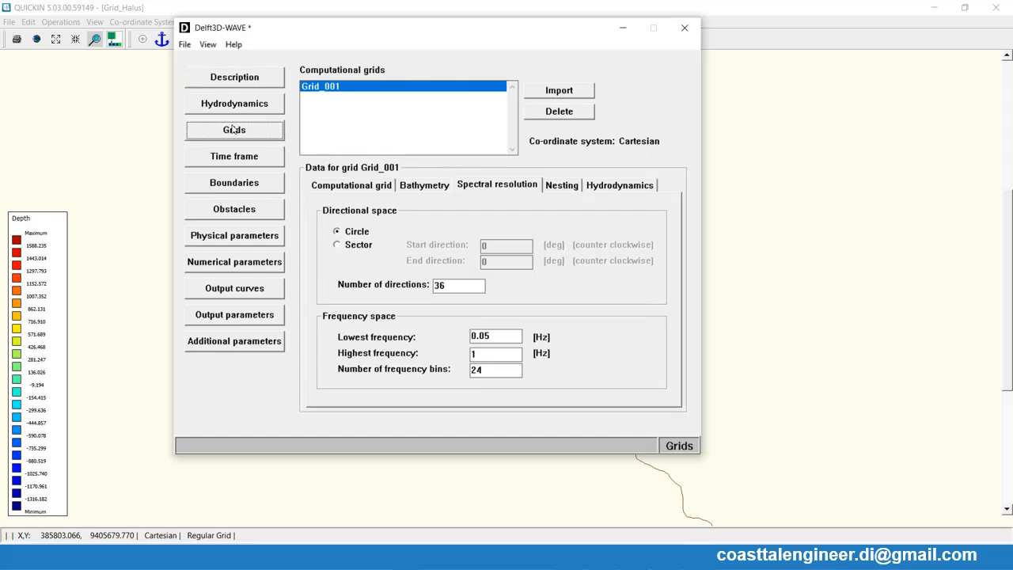
left_click(563, 110)
left_click(609, 273)
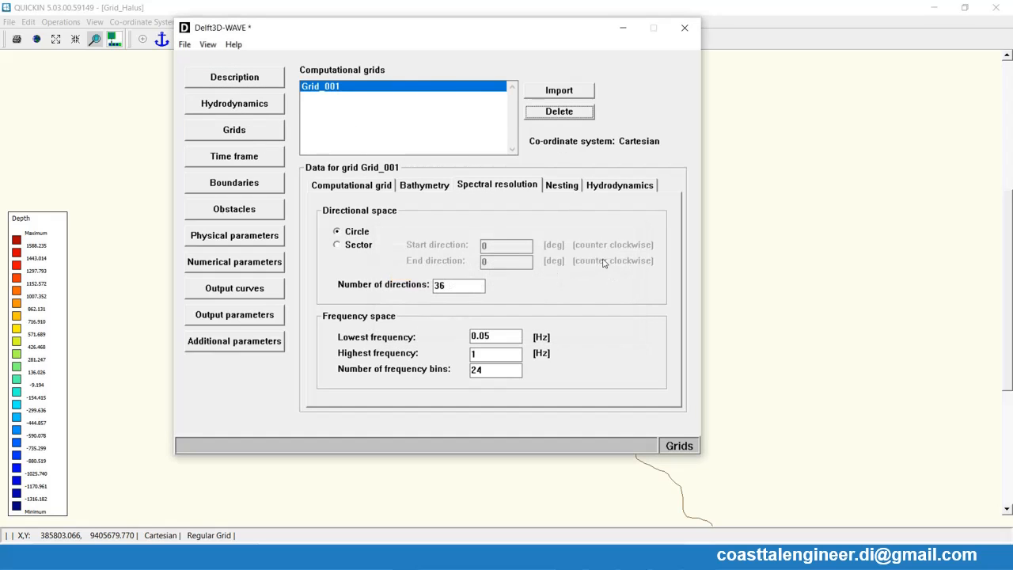
left_click(418, 186)
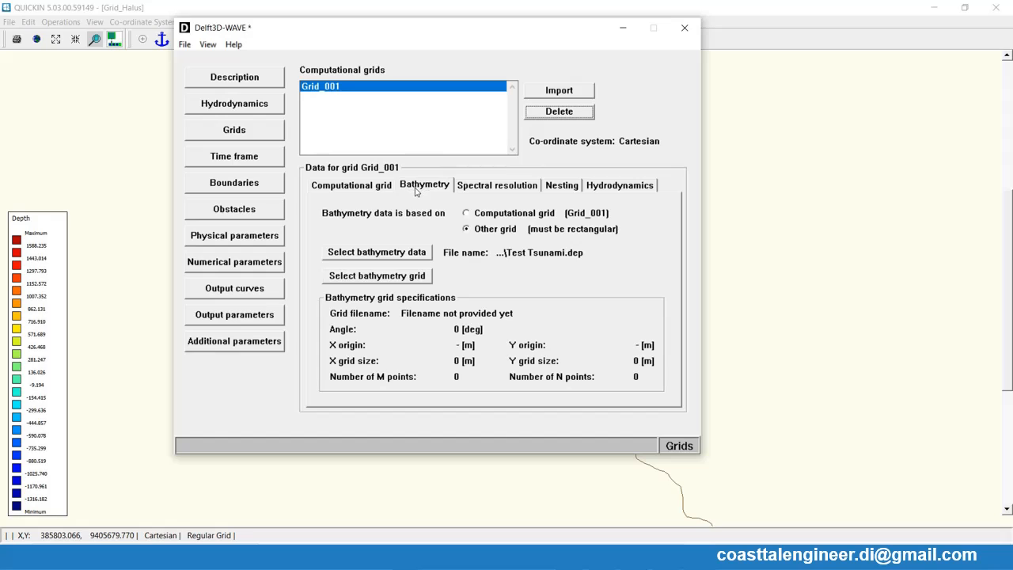
left_click(485, 217)
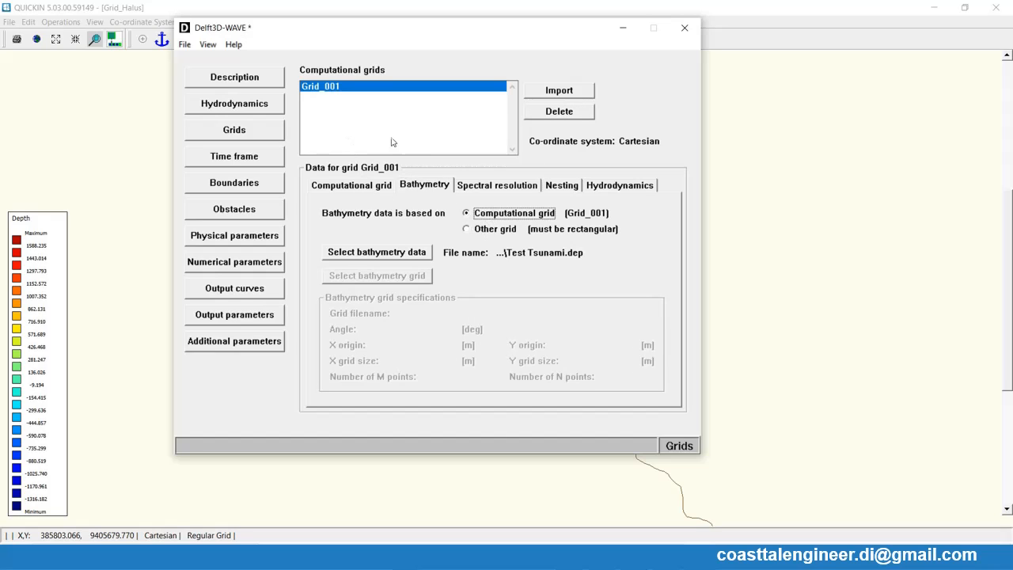
- Save the WAVE setup as the master definition file Test_Tsunami in the 14 Latihan Tsunami folder
left_click(185, 45)
left_click(204, 87)
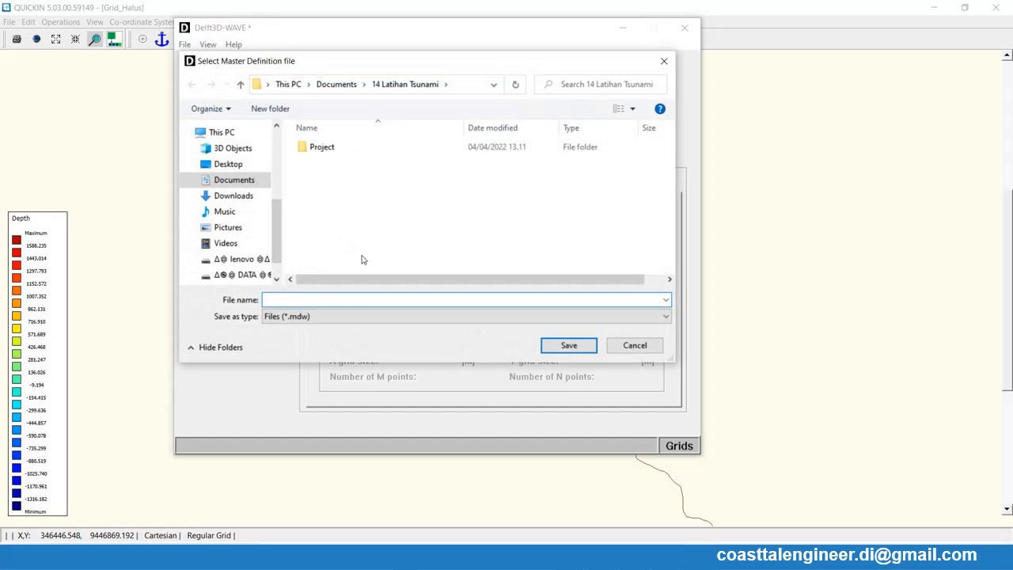
type("Test_Tsunami")
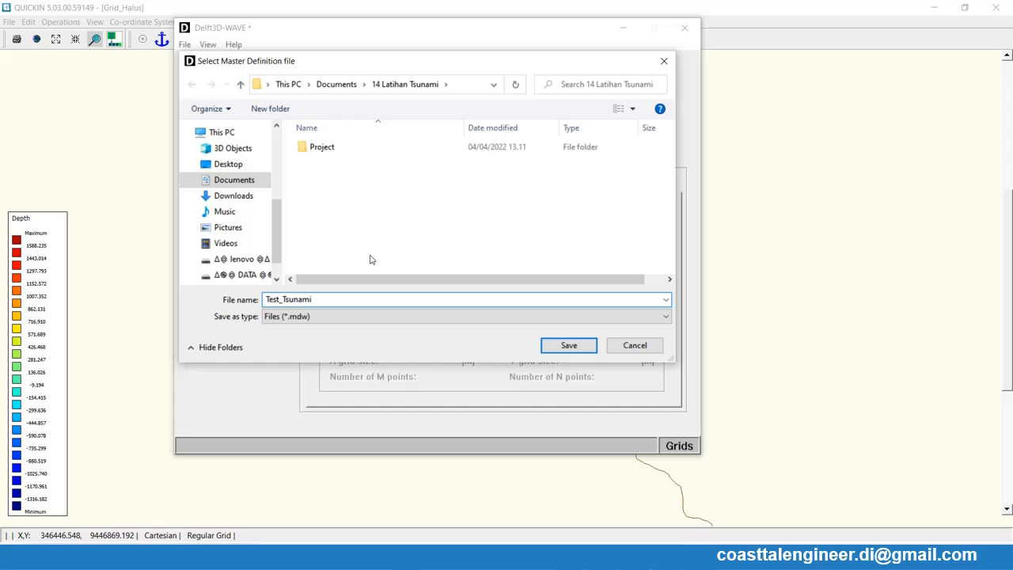
left_click(568, 345)
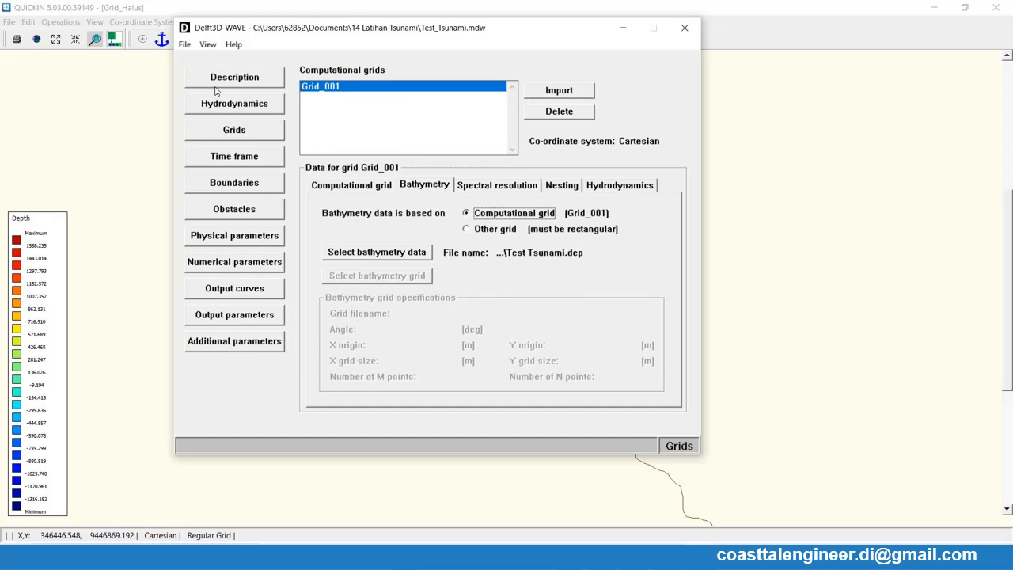
left_click(184, 45)
left_click(194, 89)
- Run the WAVE simulation with Test_Tsunami.mdw as the input file and close the run log once it has finished
left_click(596, 557)
left_click(529, 142)
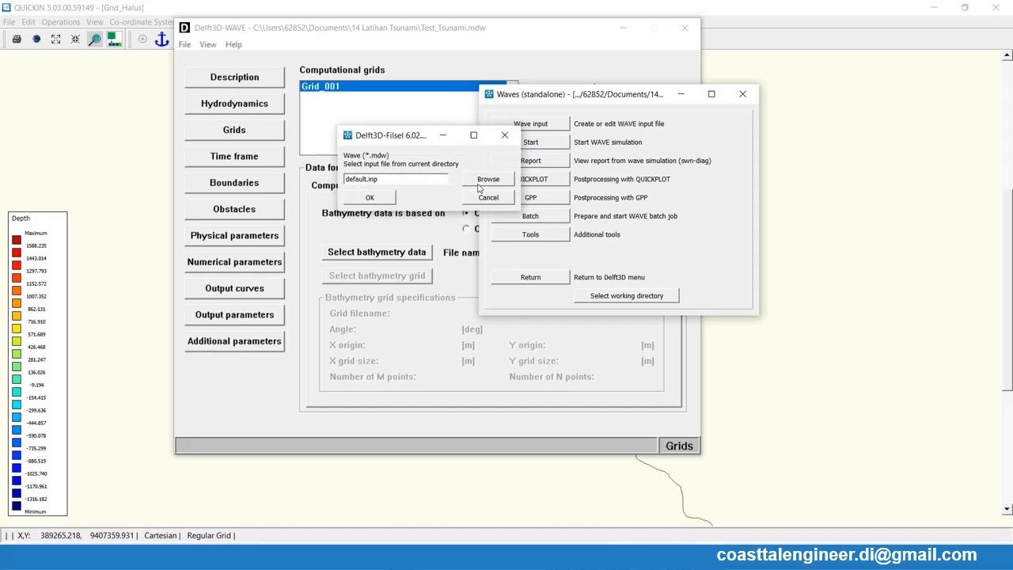
left_click(484, 180)
left_click(492, 257)
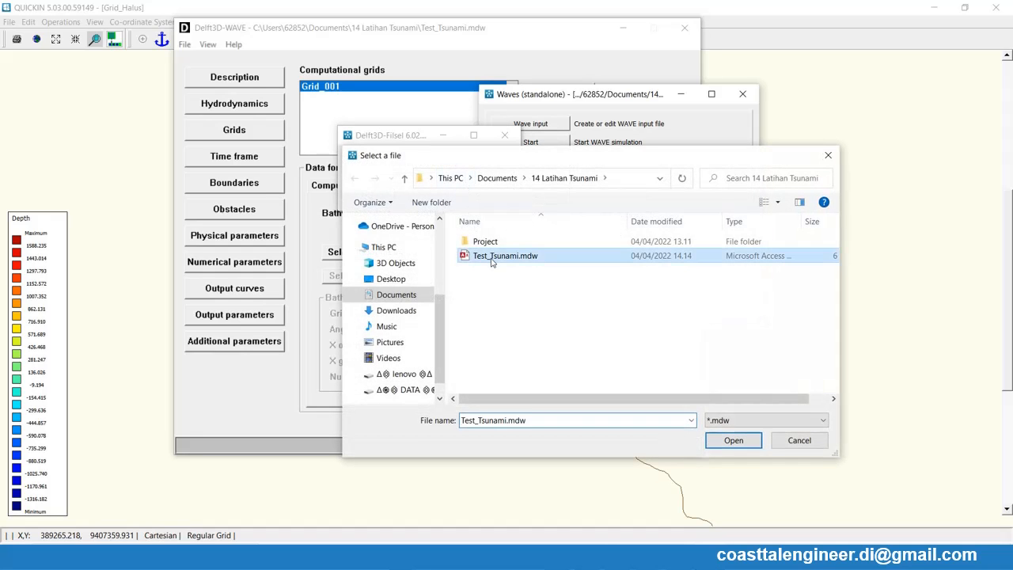
double_click(492, 261)
left_click(383, 203)
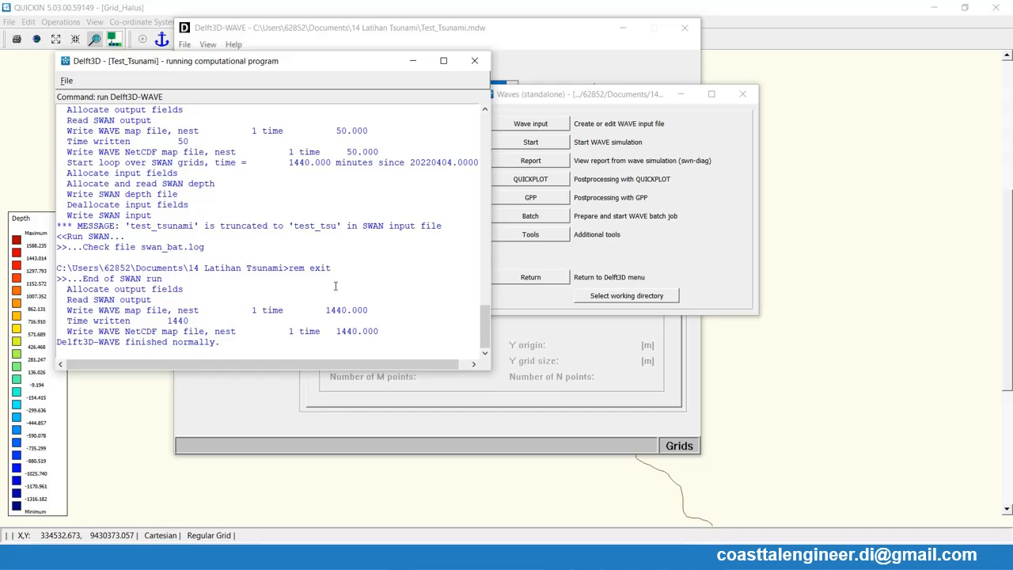
left_click_drag(125, 342, 223, 342)
left_click(235, 343)
left_click(475, 62)
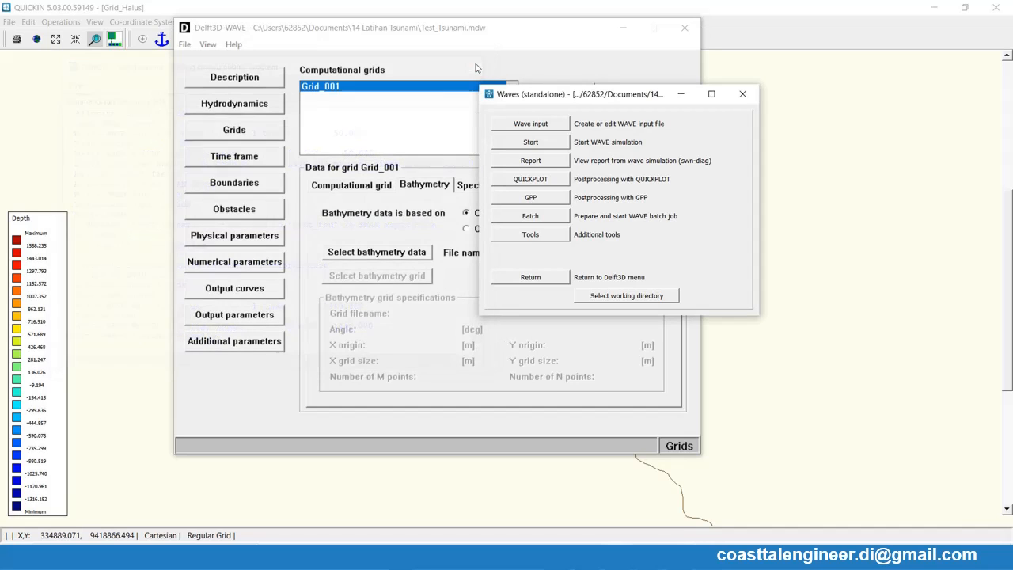
- Load the simulation output wavm-test_tsunami.dat from the 14 Latihan Tsunami folder into QUICKPLOT
left_click(531, 179)
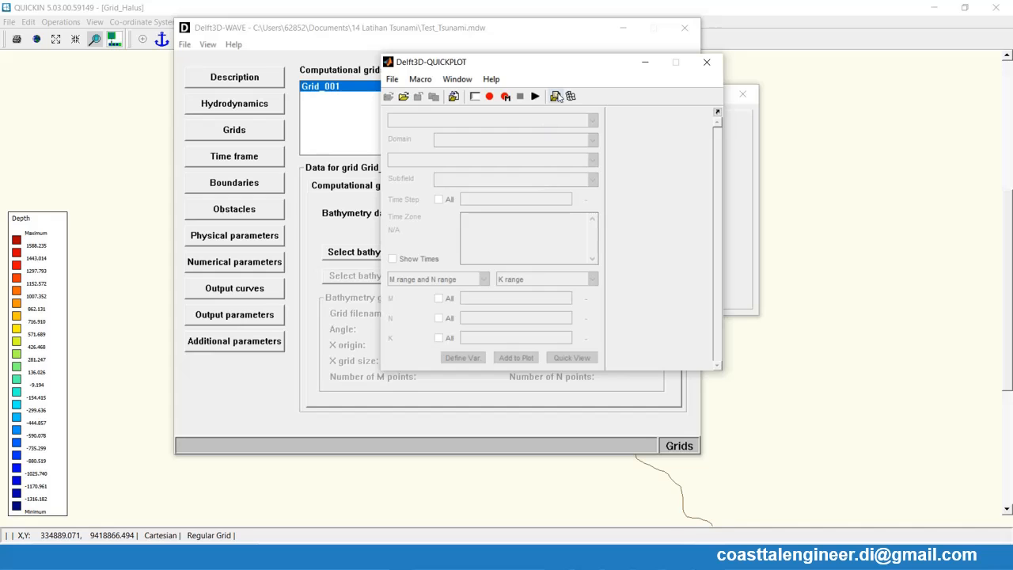
left_click(404, 98)
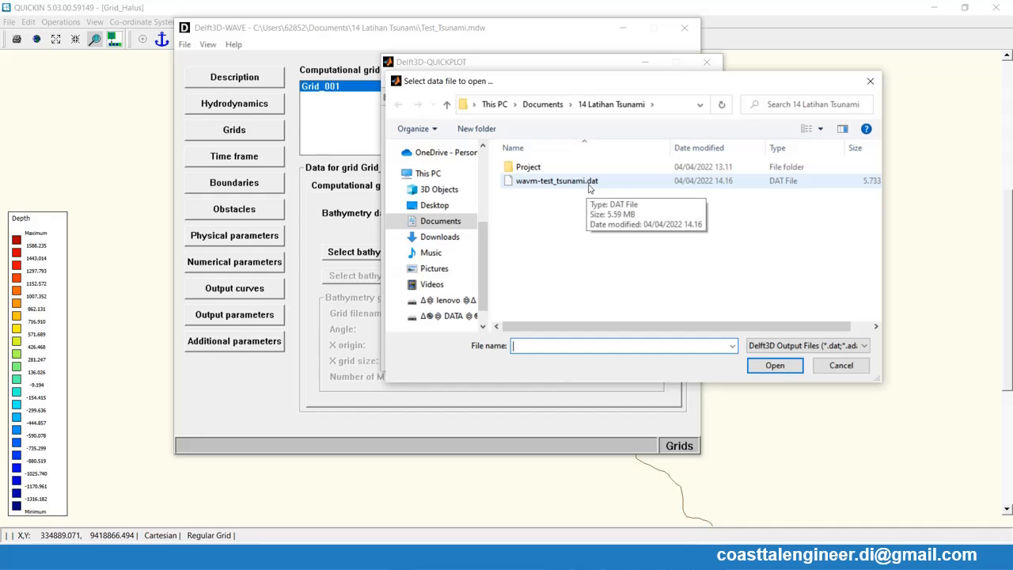
left_click(581, 184)
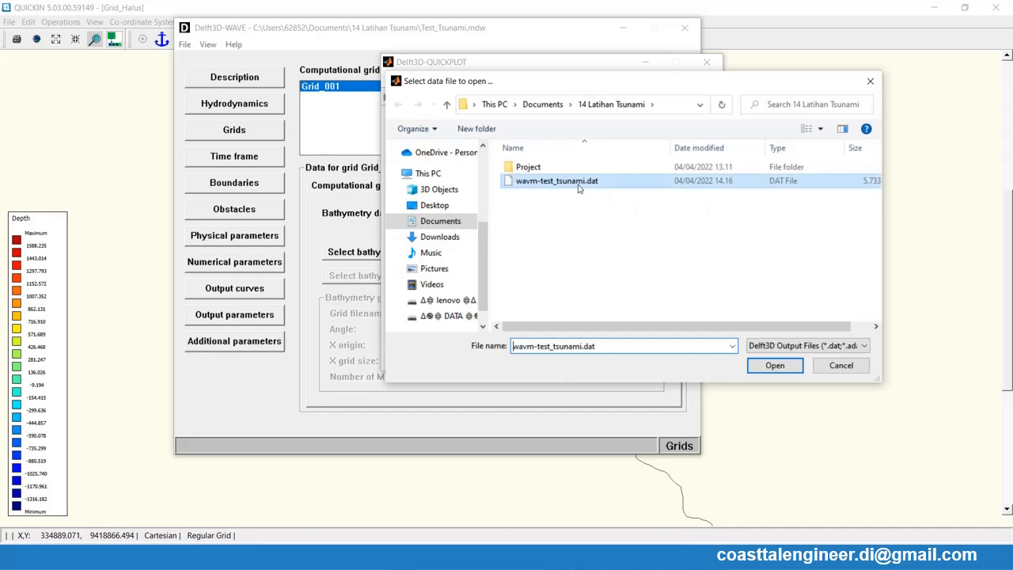
left_click(773, 366)
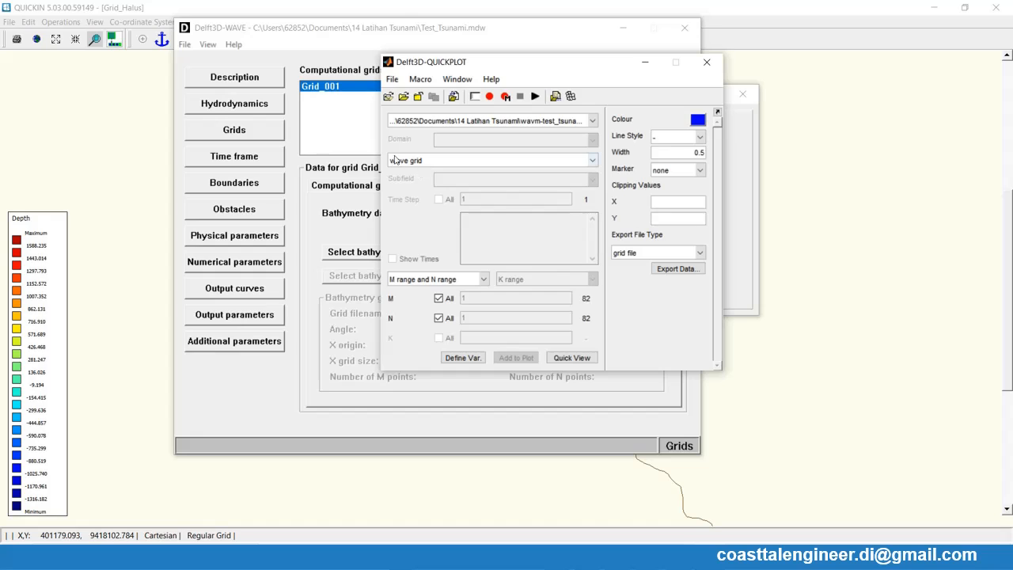
- Choose hsig wave height as the quantity, show the output times and select 05-Apr-2022 00:00:00
left_click(448, 163)
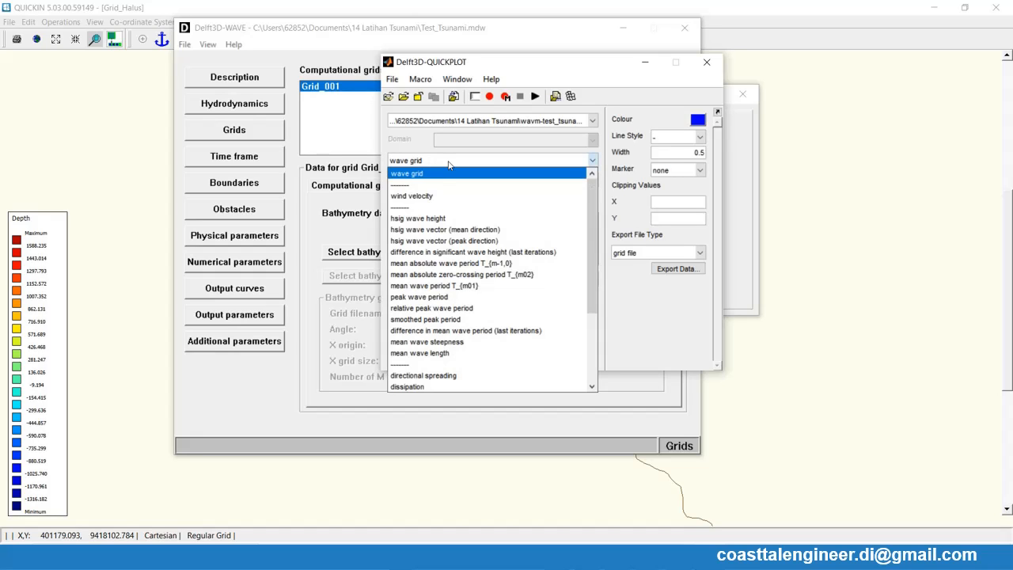
left_click(435, 223)
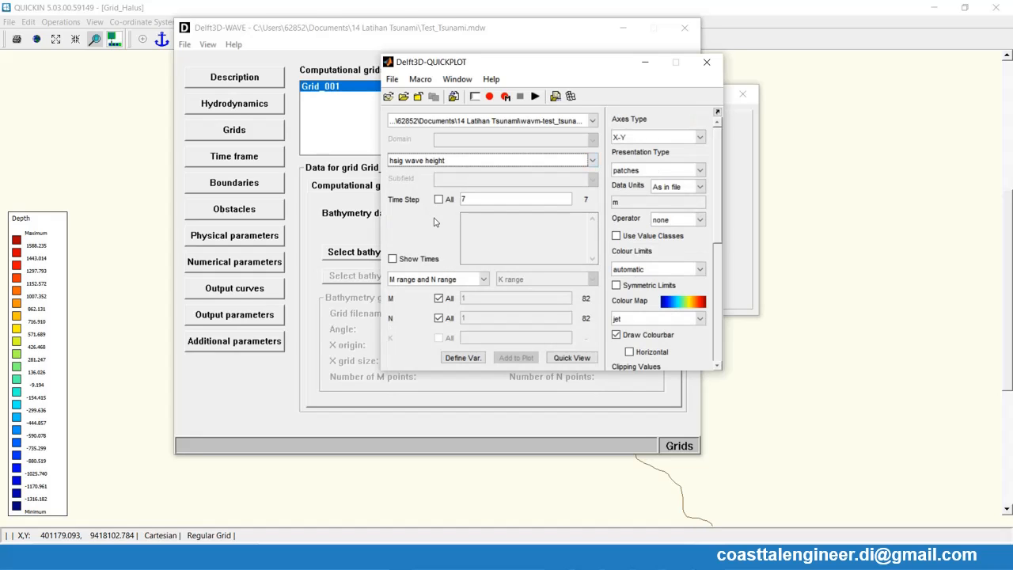
left_click(393, 259)
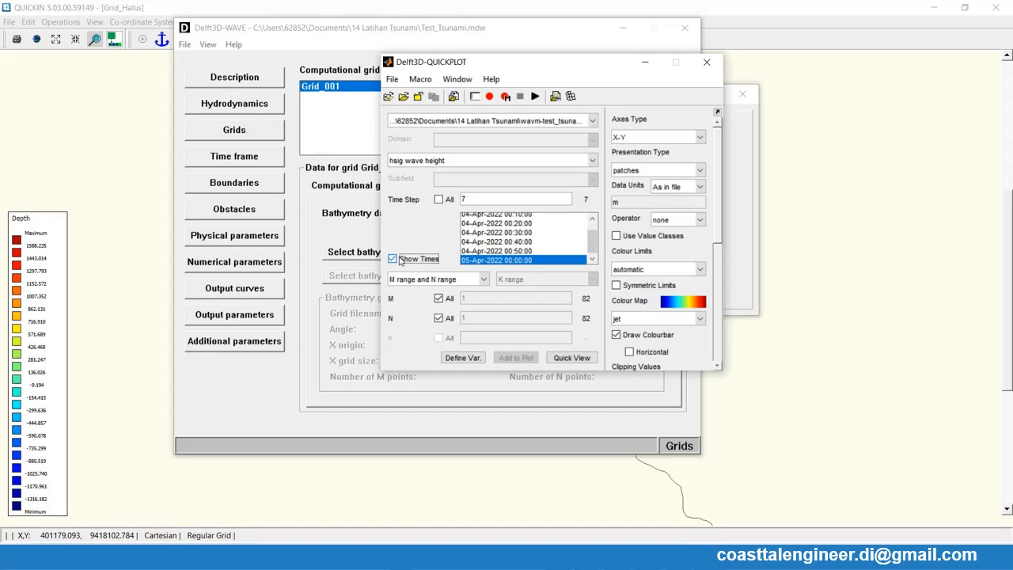
left_click_drag(590, 253, 592, 238)
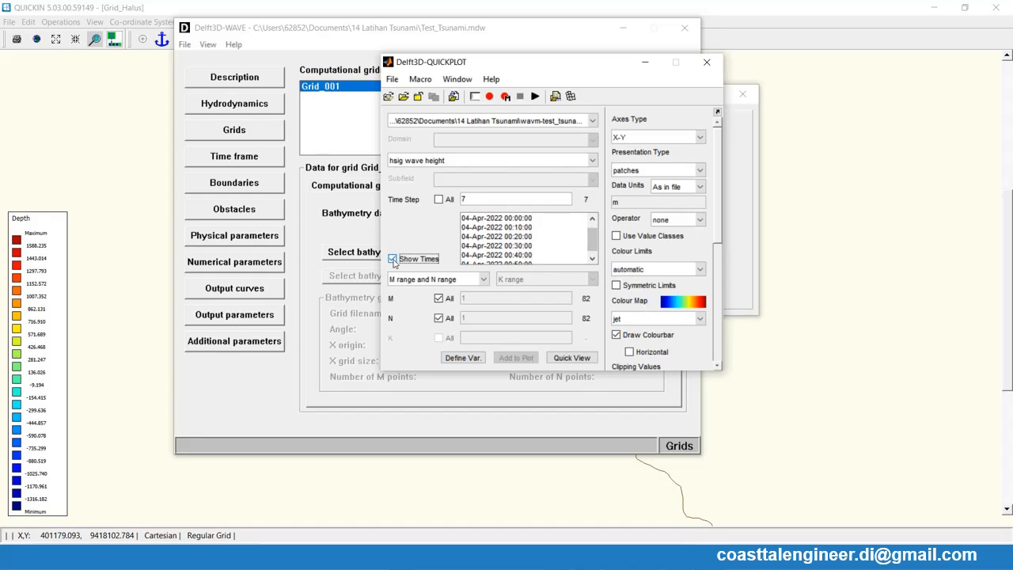
left_click_drag(592, 240, 593, 268)
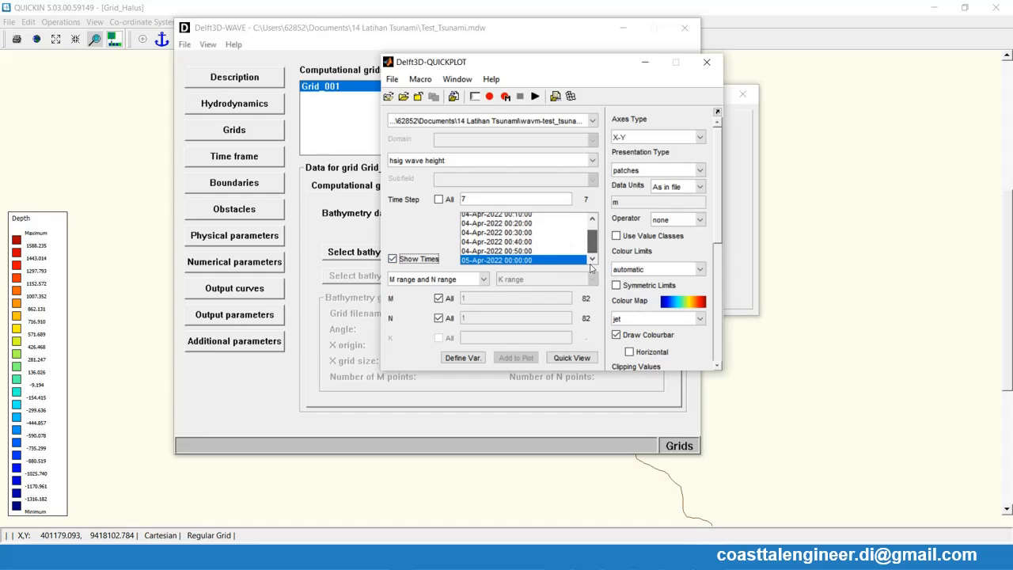
left_click(510, 244)
left_click(513, 261)
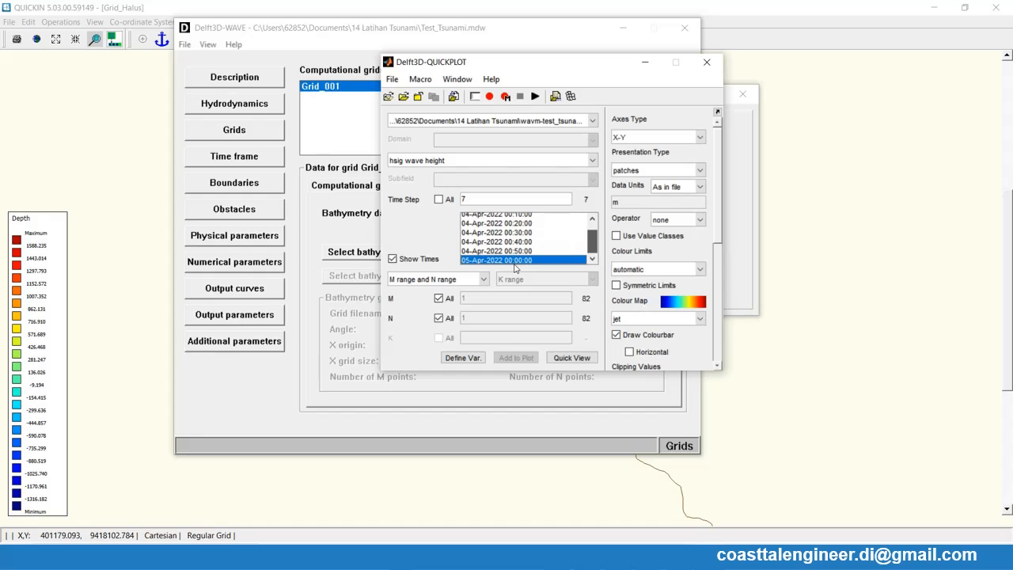
- Set the colour limits to manual with a maximum of 10
left_click(651, 271)
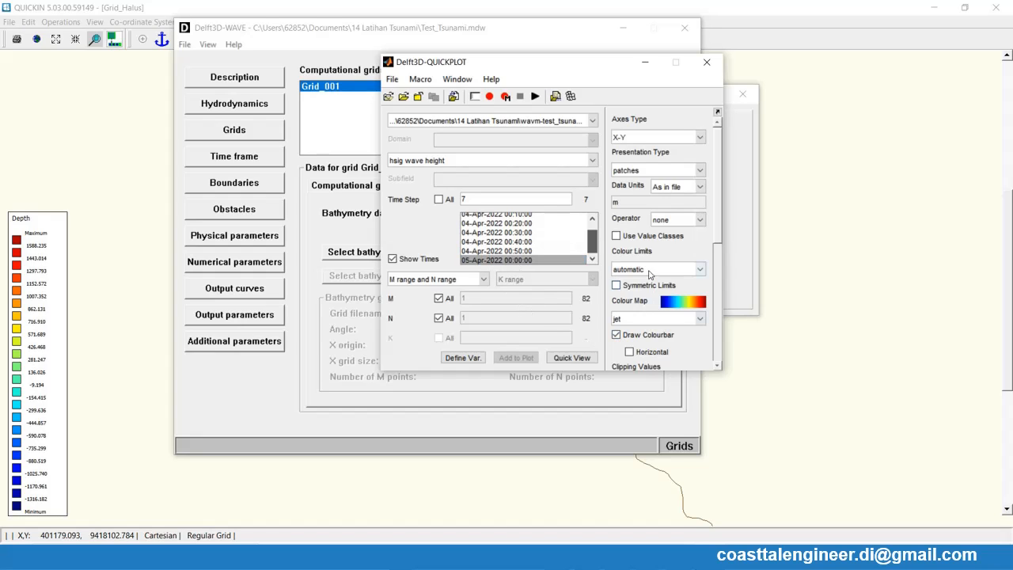
left_click(658, 257)
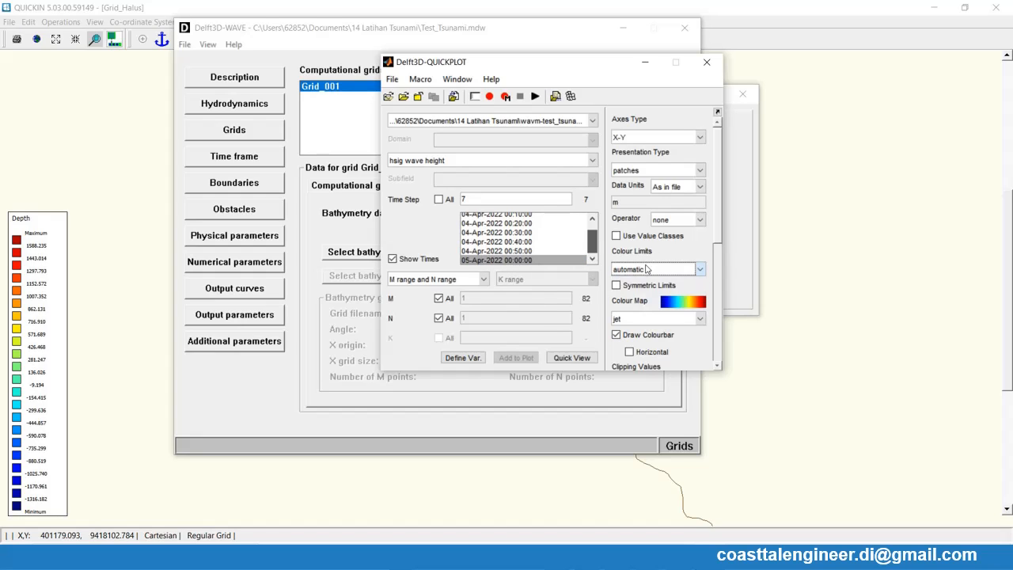
left_click(650, 271)
left_click(644, 292)
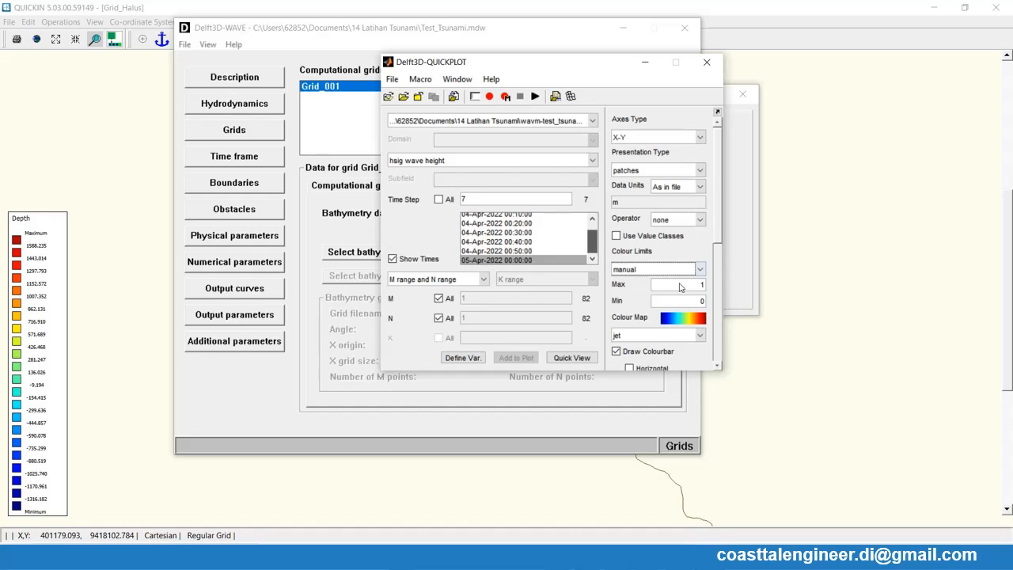
left_click(679, 285)
left_click_drag(699, 287, 723, 291)
- Plot the significant wave height in a quick view and place the figure and the QUICKPLOT window side by side
left_click(573, 359)
left_click(572, 359)
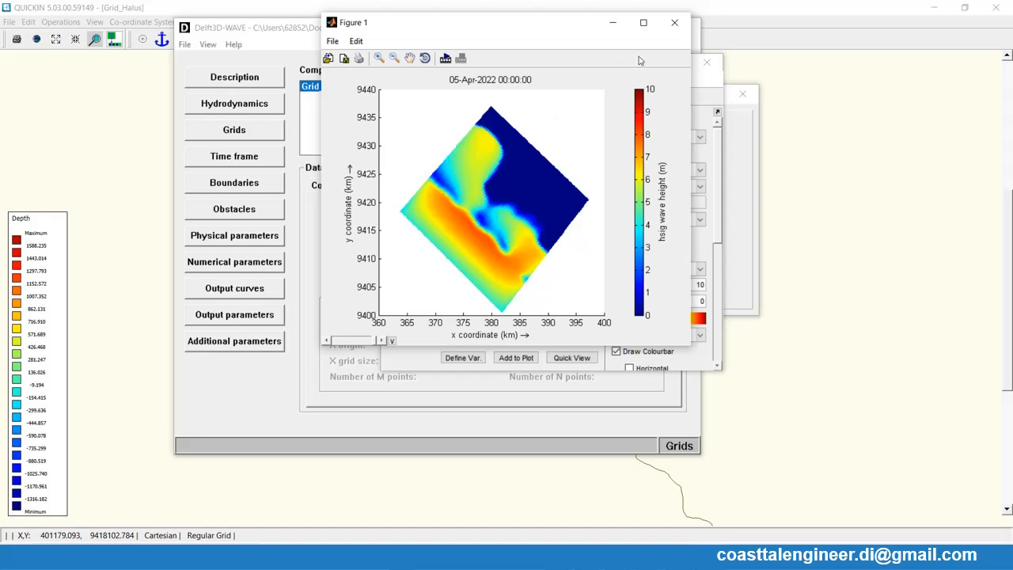
left_click_drag(527, 23, 706, 28)
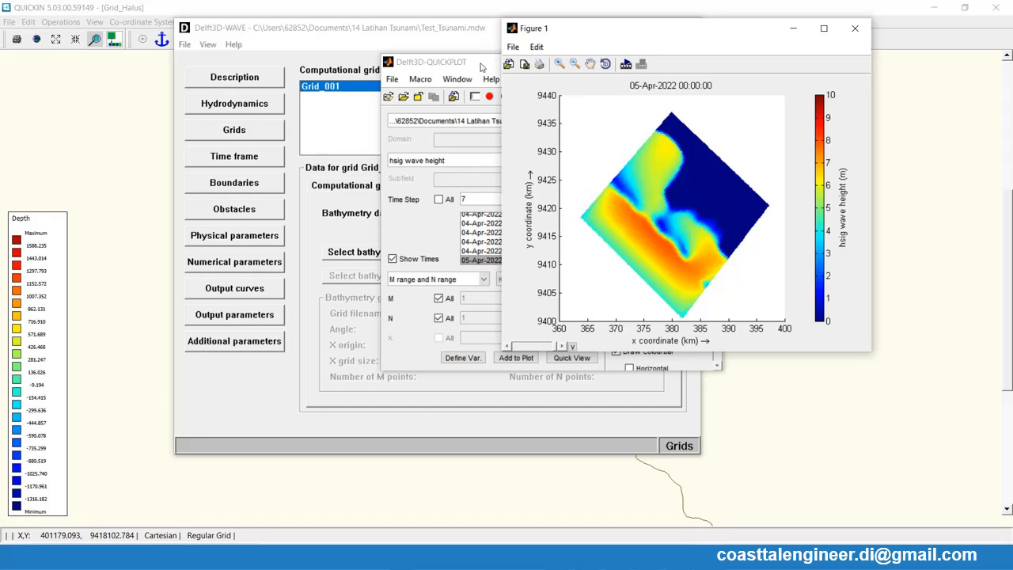
left_click_drag(485, 67, 223, 81)
left_click(252, 372)
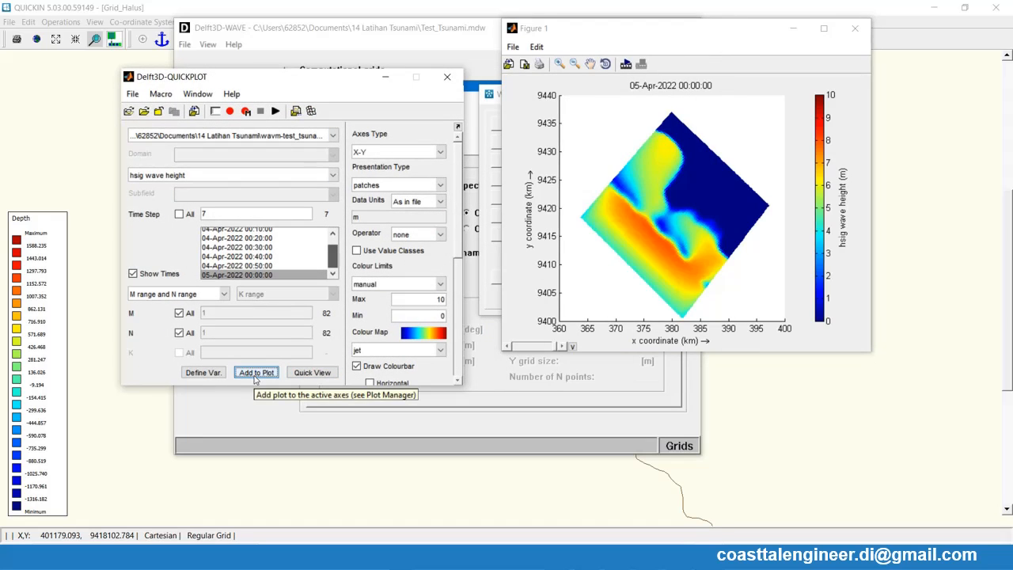
- Look through the output quantities available in the wave data file without changing the selected one
left_click(249, 176)
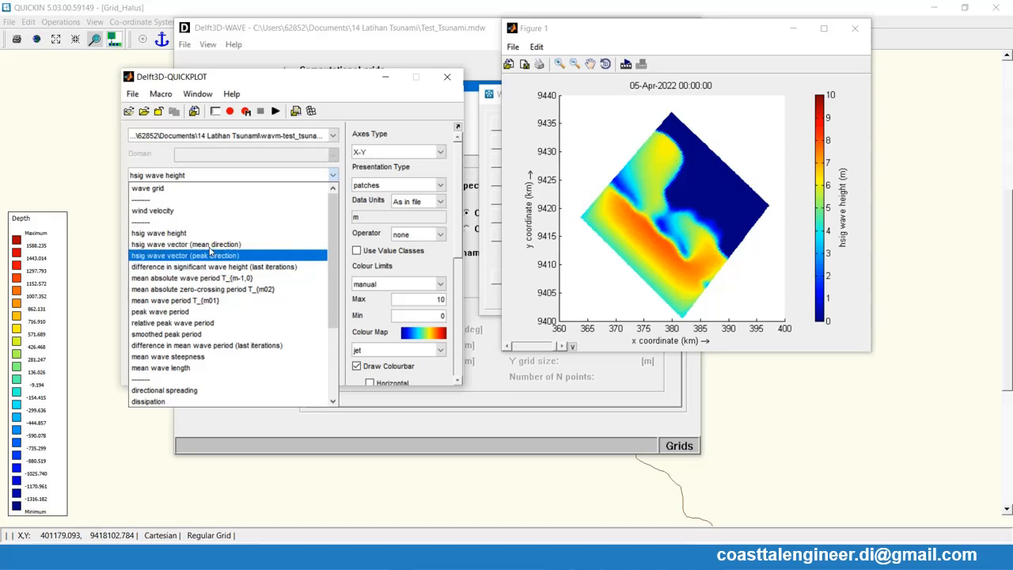
scroll(214, 258, "down", 3)
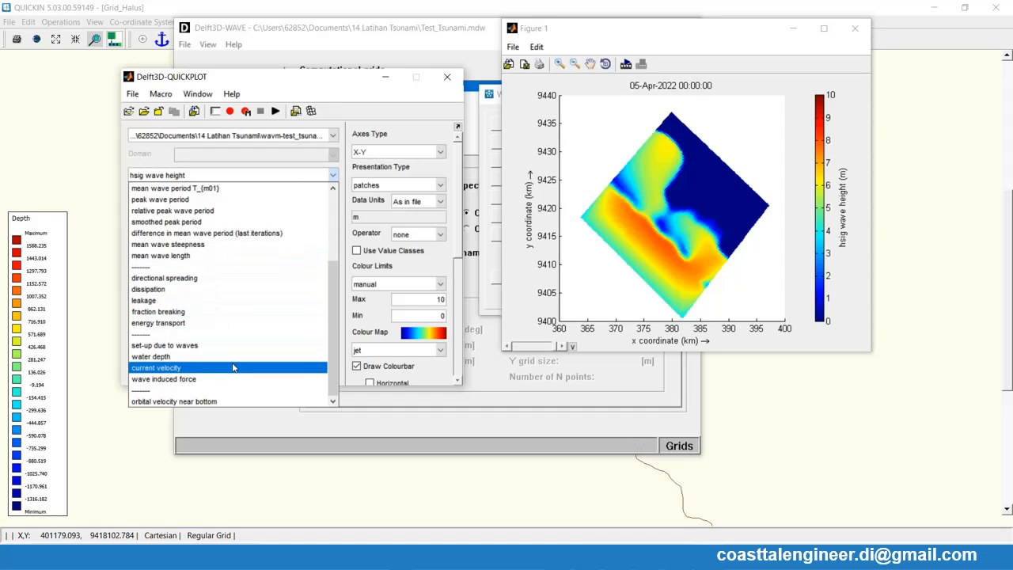
scroll(233, 367, "up", 3)
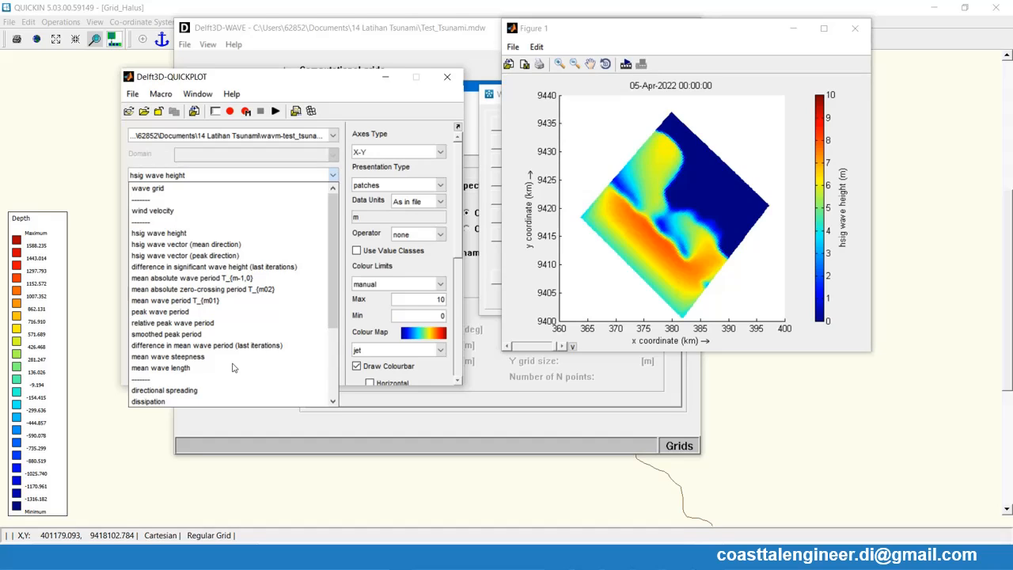
scroll(236, 352, "down", 2)
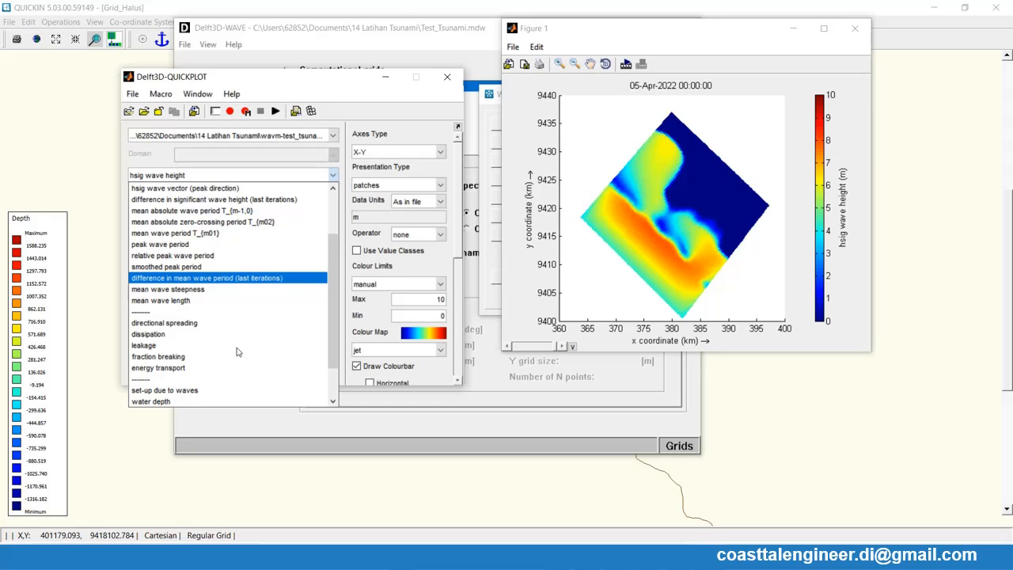
scroll(236, 352, "down", 2)
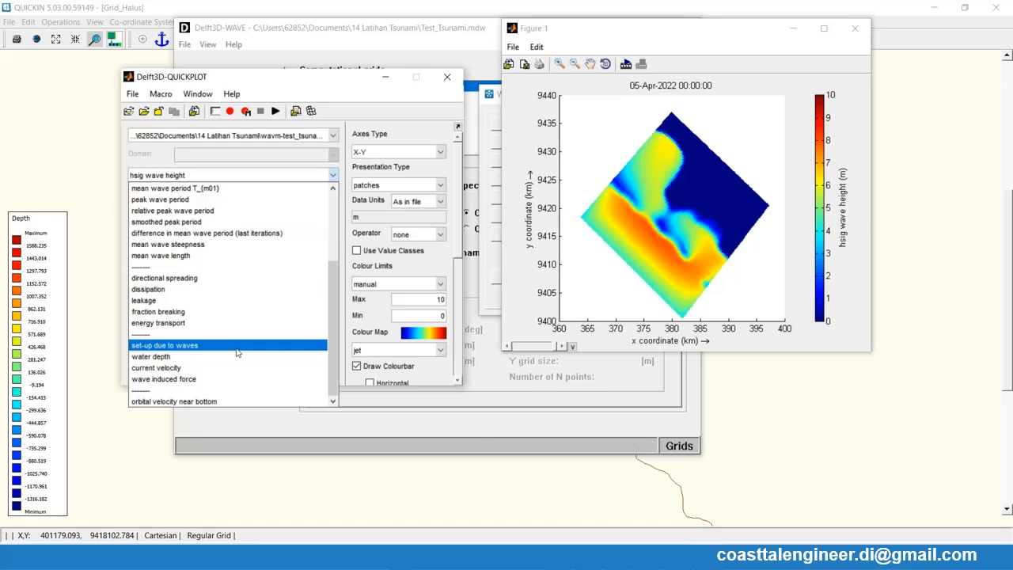
scroll(236, 352, "up", 3)
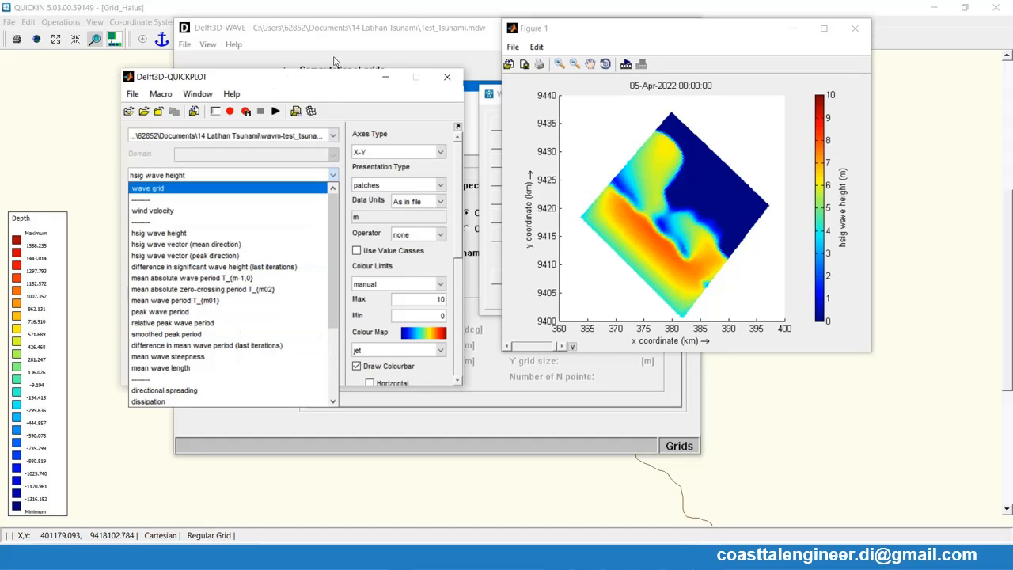
left_click(362, 40)
- Maximize the wave height figure and check Boundary 1's uniform wave conditions against it
left_click(705, 55)
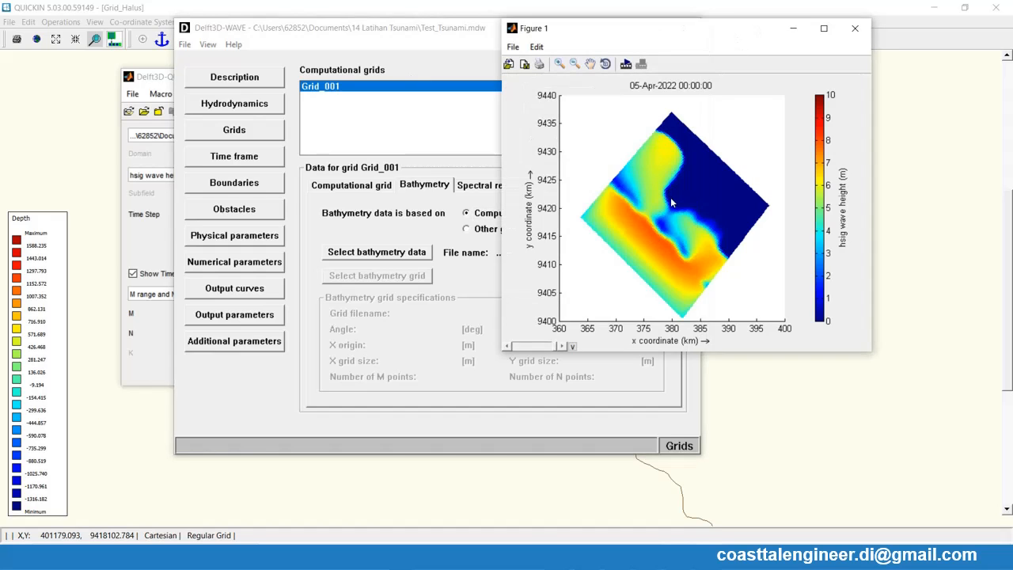
left_click(823, 30)
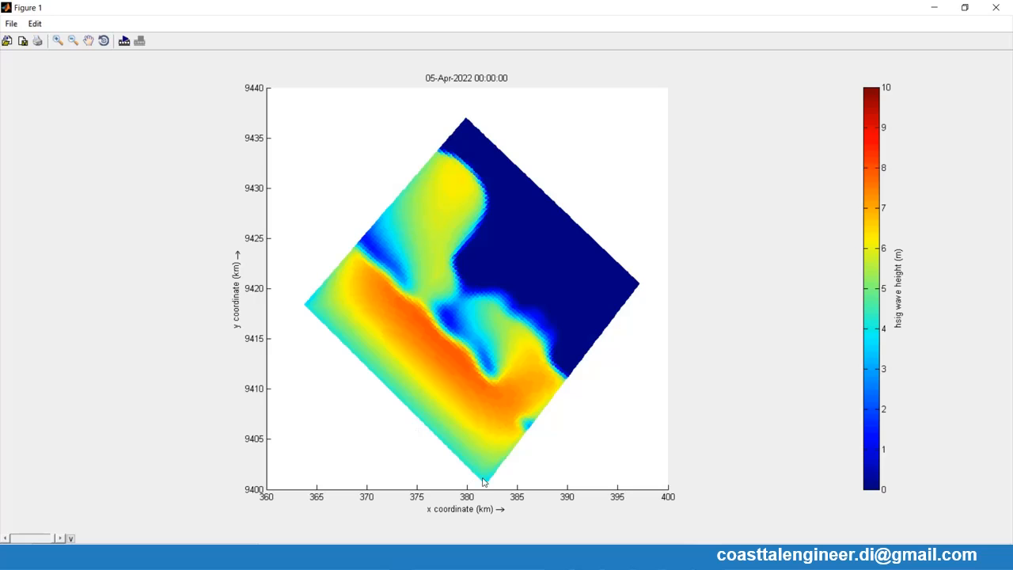
left_click(649, 558)
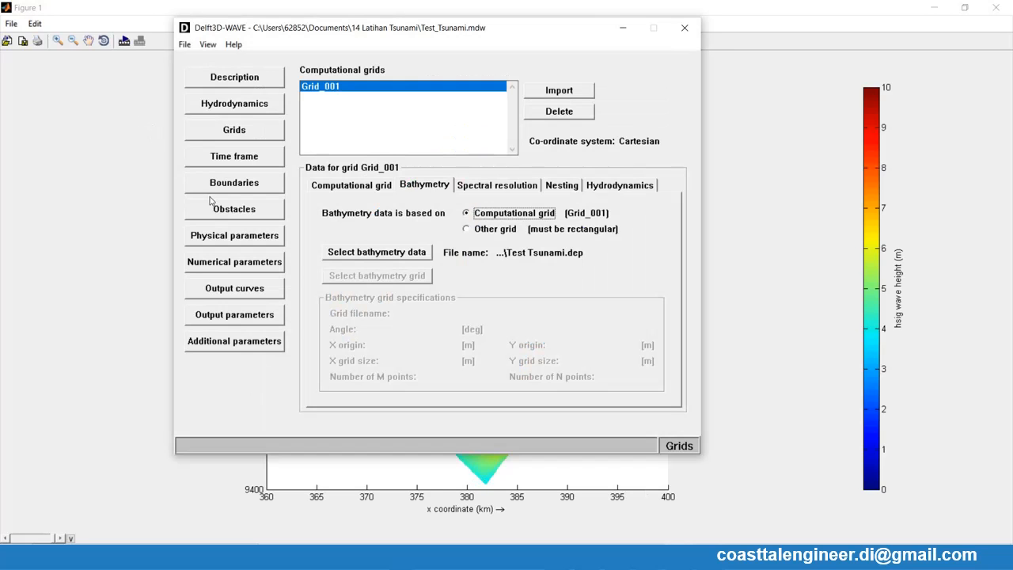
left_click(235, 184)
left_click(573, 350)
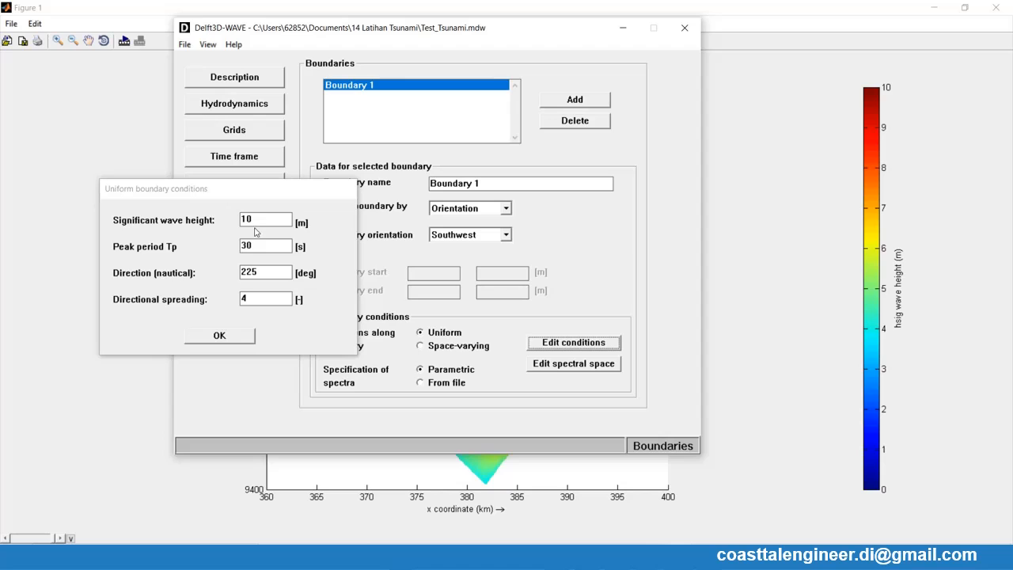
left_click(220, 336)
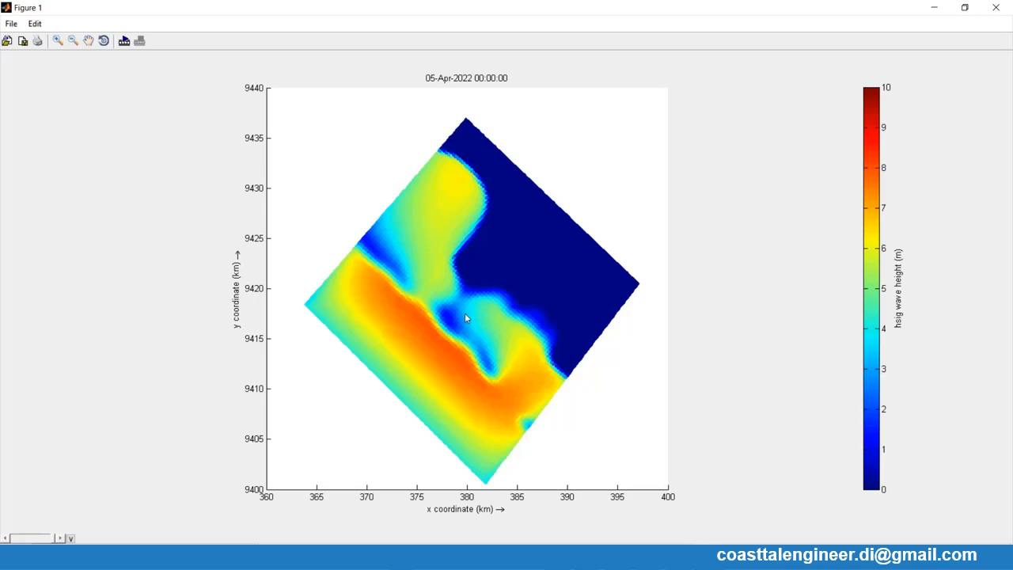
- Close the uniform boundary conditions, review the WAVE computation's time points and close the wave height figure
left_click(673, 557)
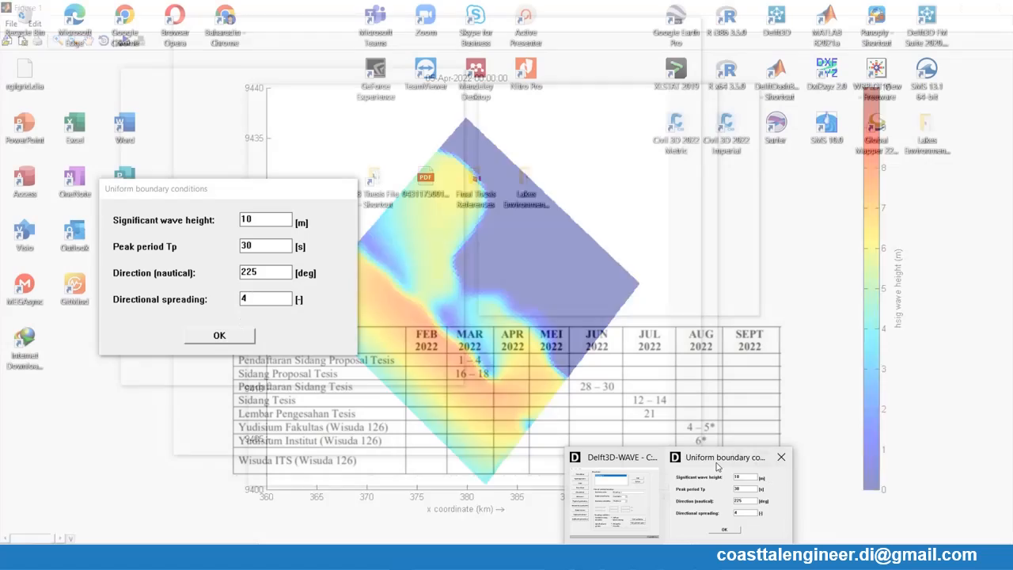
mouse_move(775, 475)
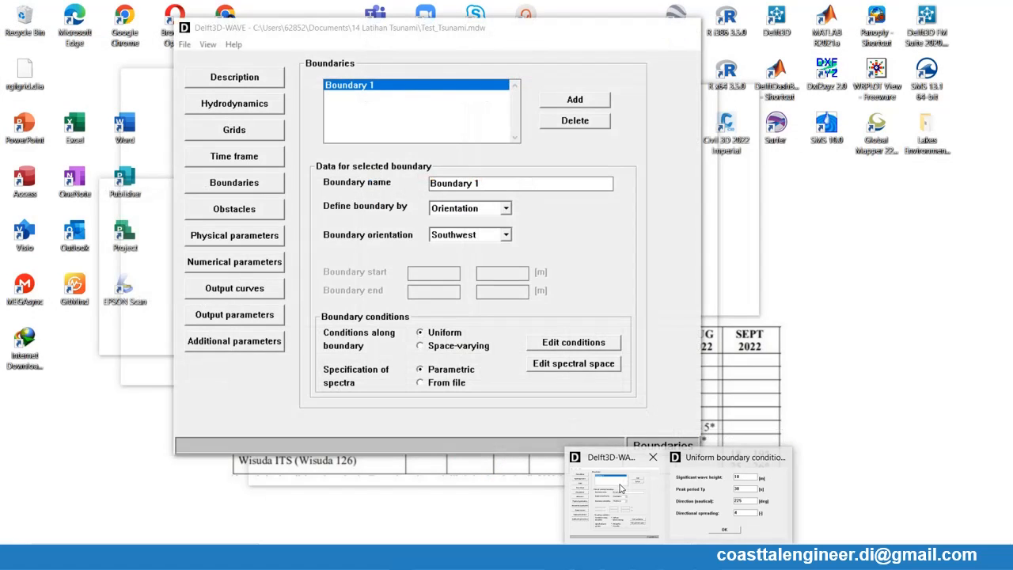
left_click(625, 487)
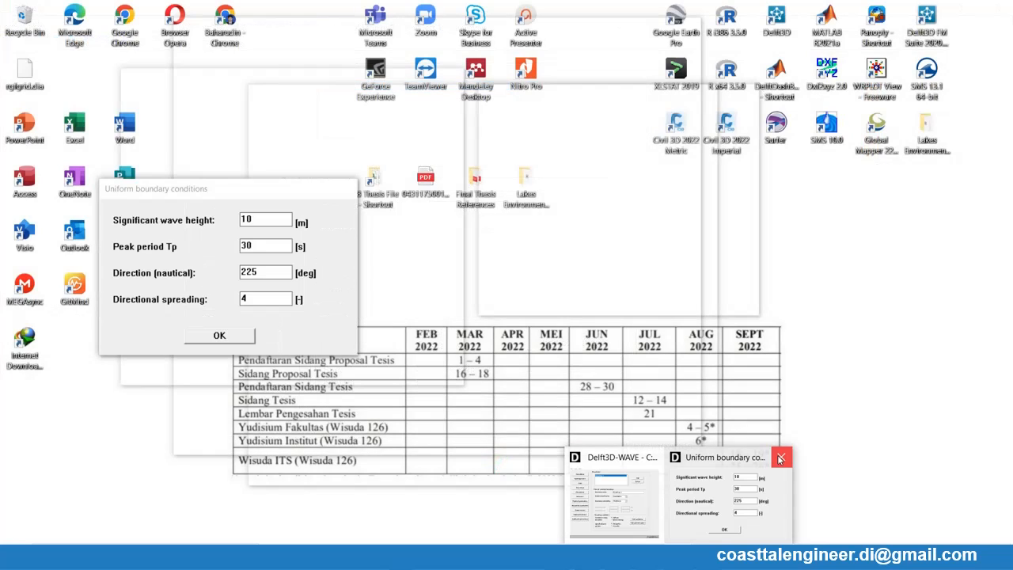
left_click(781, 458)
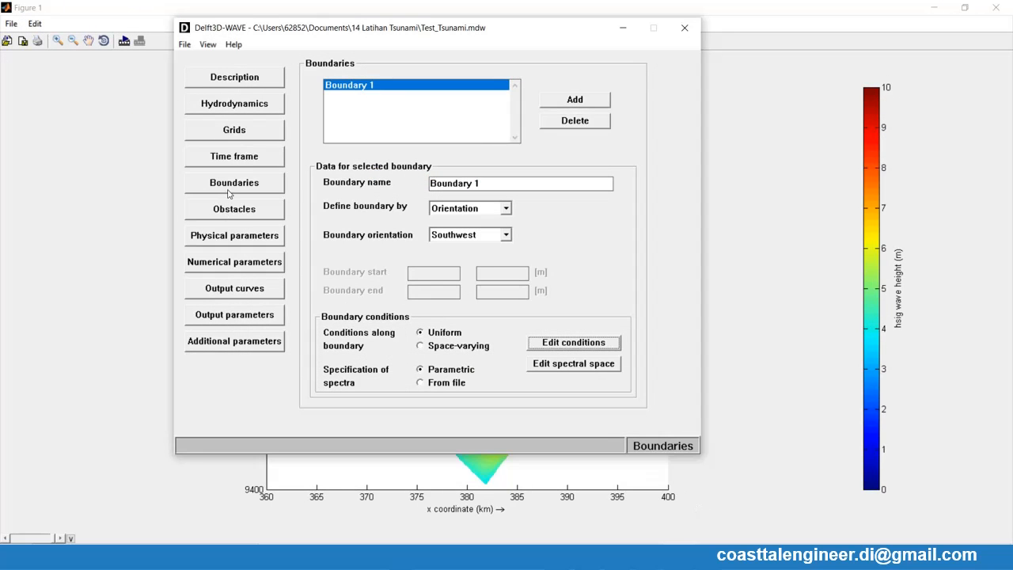
left_click(227, 158)
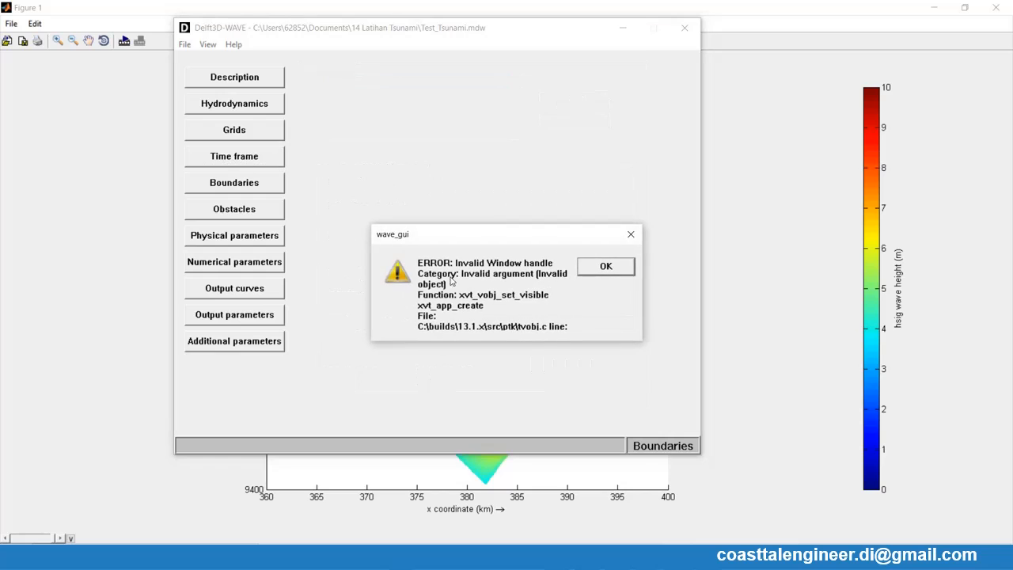
left_click(634, 235)
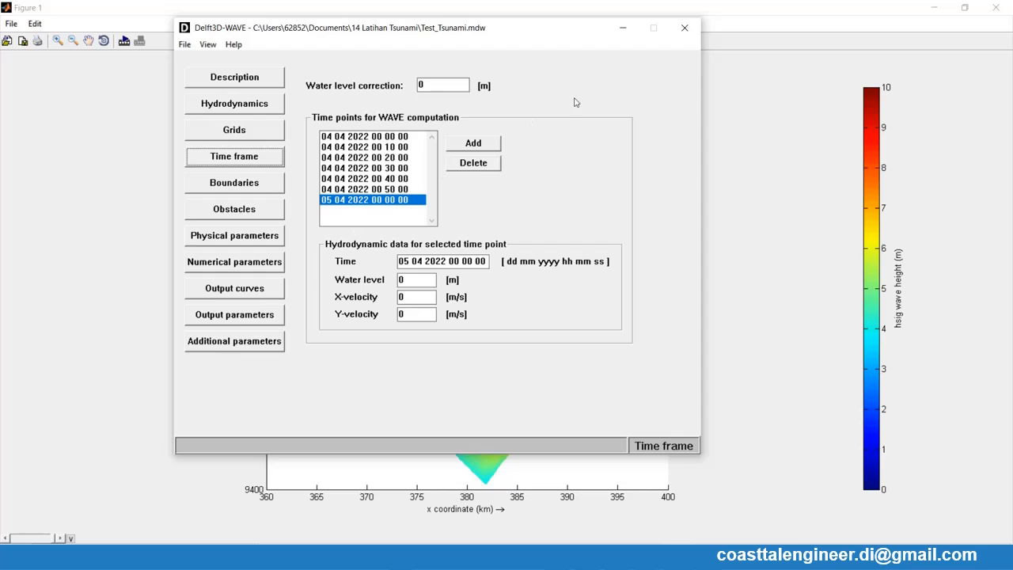
left_click(685, 28)
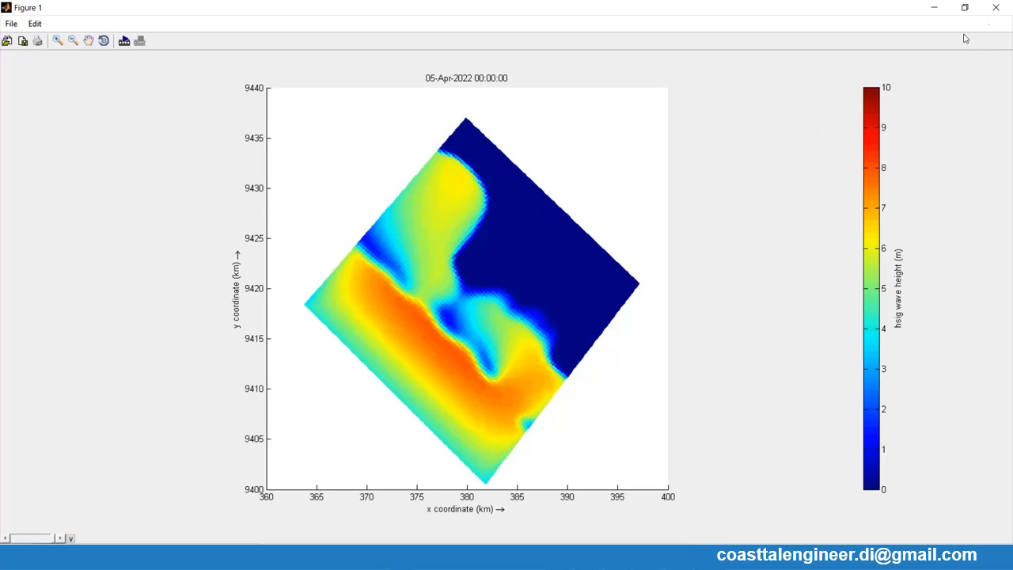
left_click(997, 10)
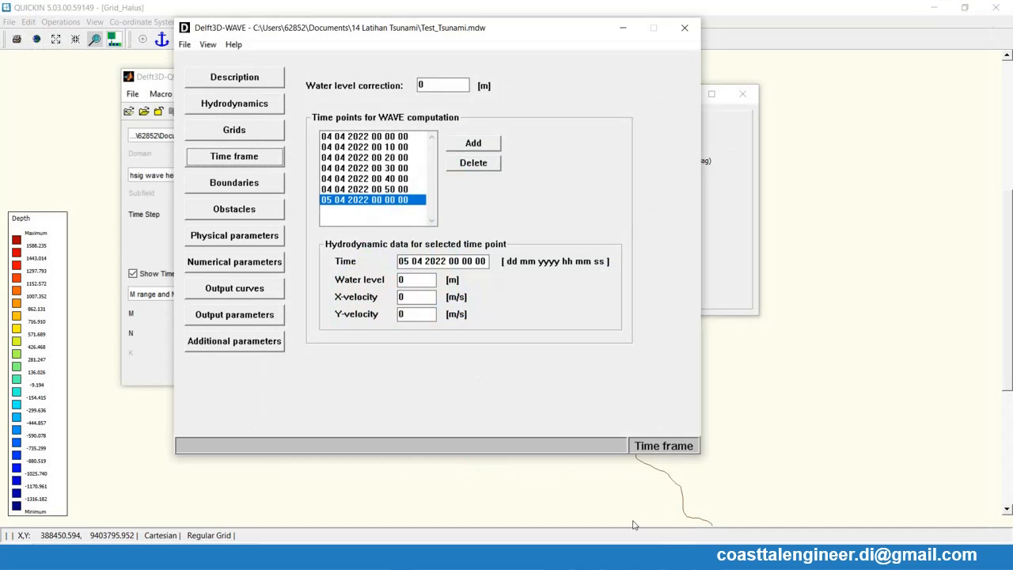
- Switch to QUICKPLOT, quick-animate the significant wave height over all time steps and maximize the figure
key("alt+Tab")
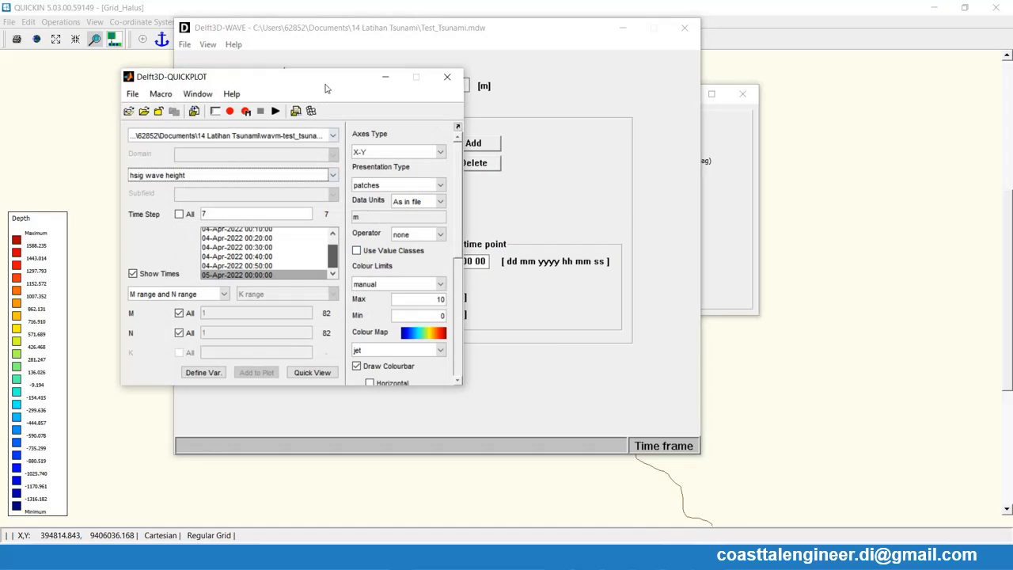
left_click_drag(324, 87, 463, 69)
left_click(285, 258)
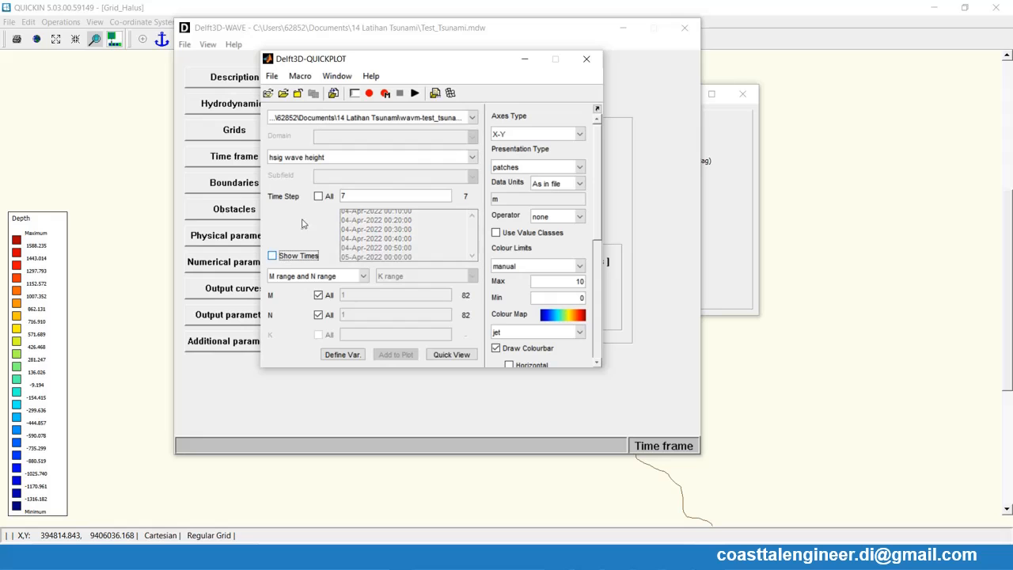
left_click(319, 196)
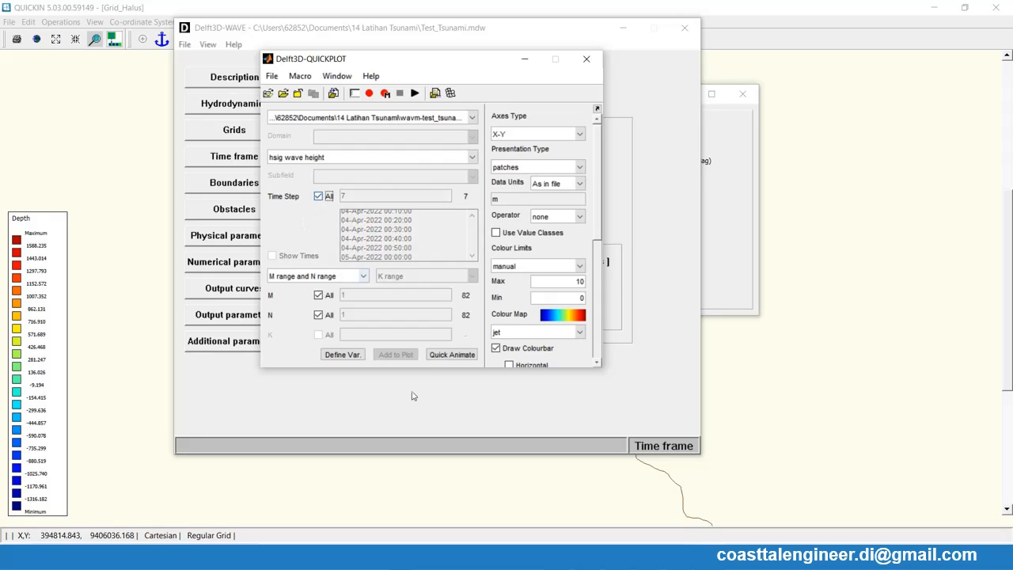
left_click(463, 356)
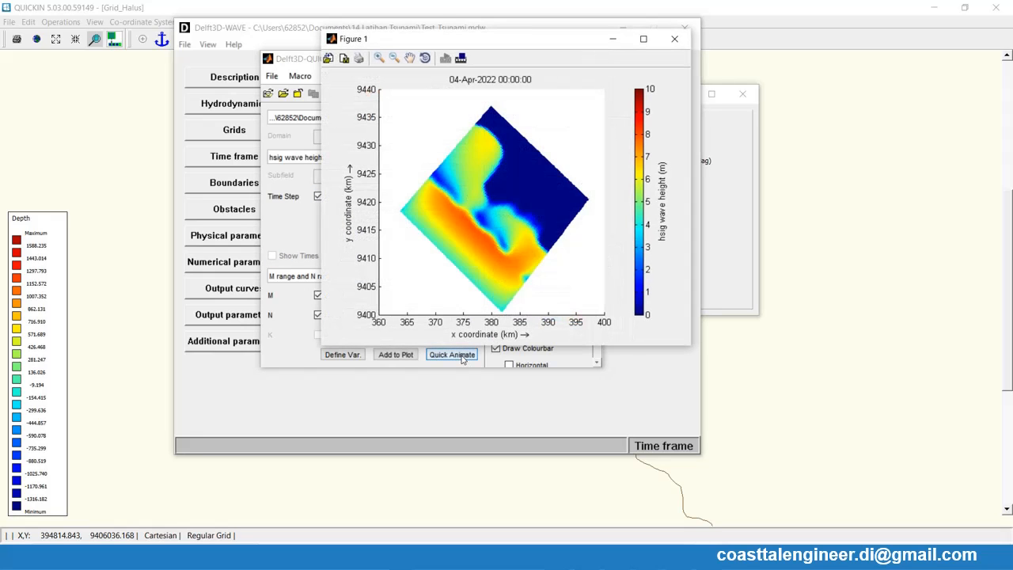
left_click(644, 42)
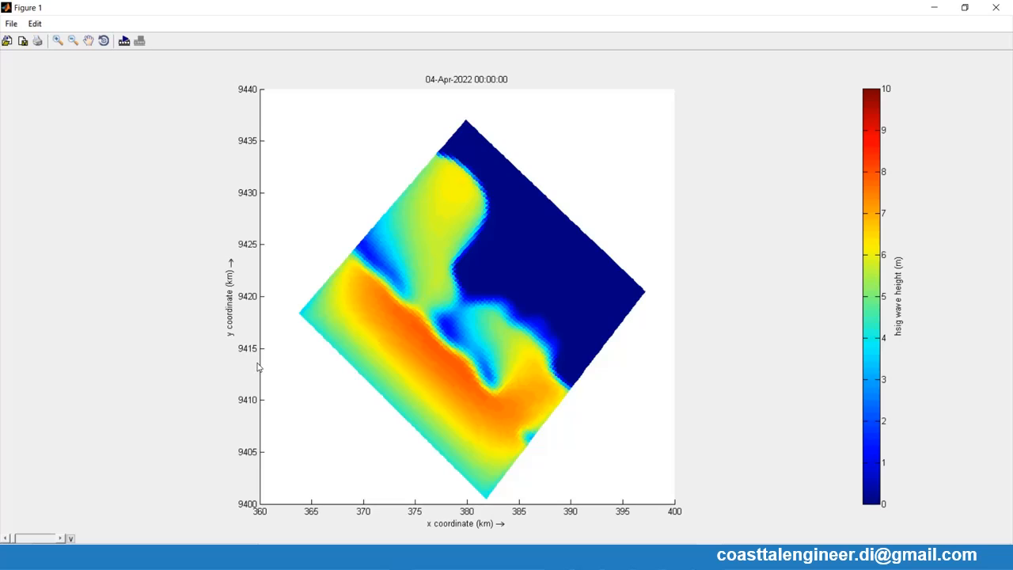
- Check the animation parameters for the figure without starting an animation, and close the figure
left_click(124, 41)
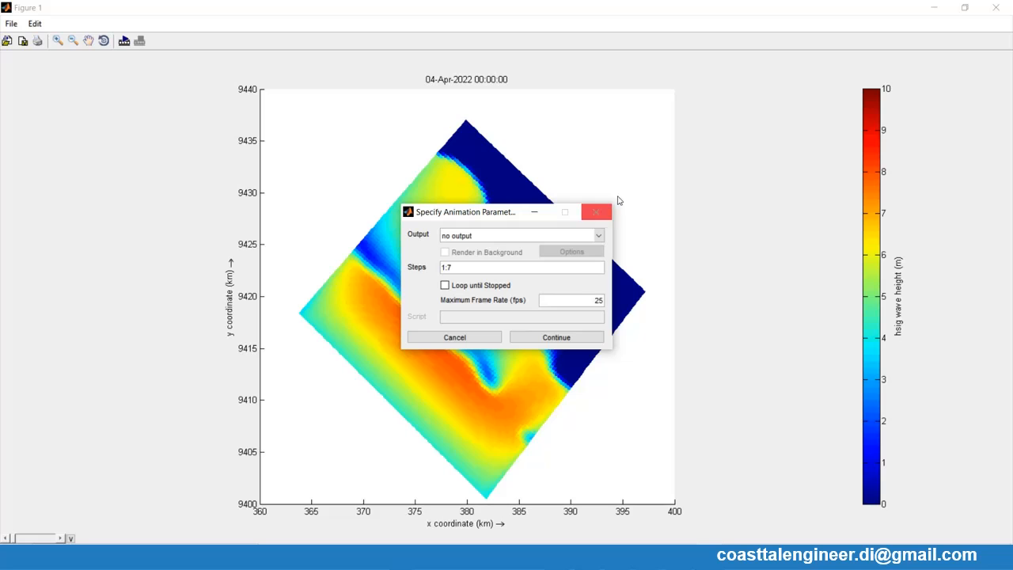
left_click(454, 337)
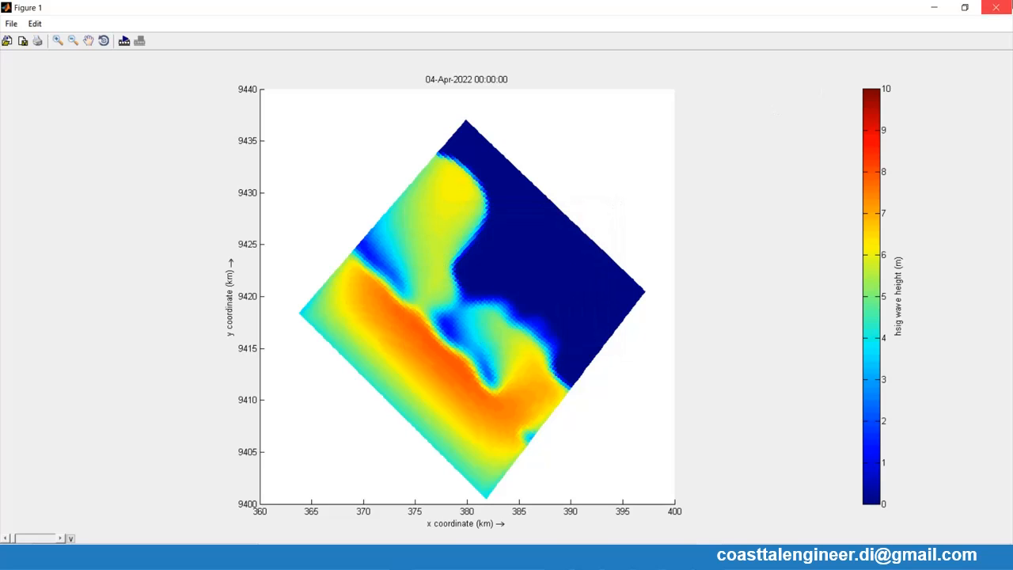
left_click(997, 8)
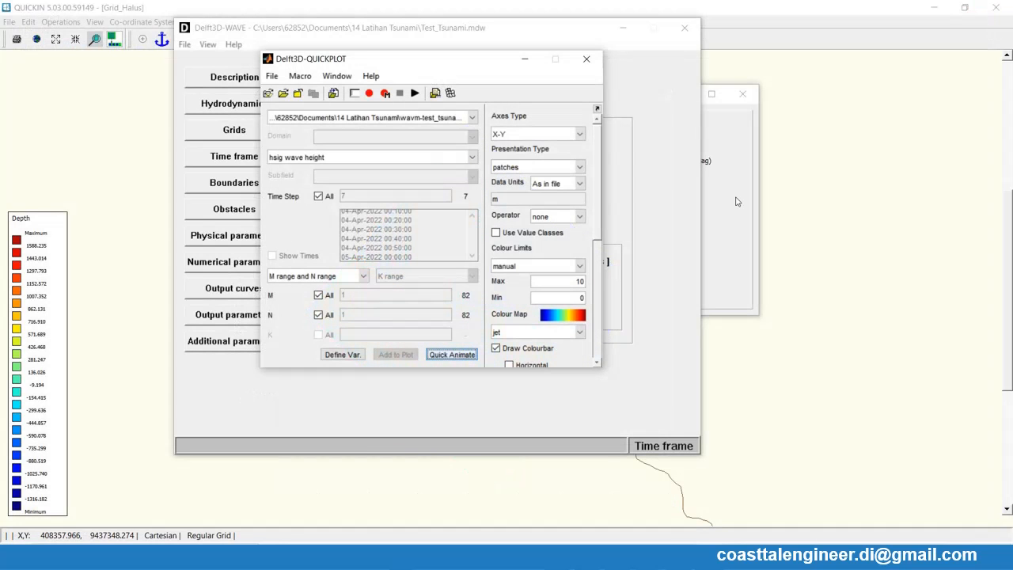
- Plot the significant wave height for 04-Apr-2022 00:10:00 in a quick view and place the figure beside QUICKPLOT
left_click(318, 196)
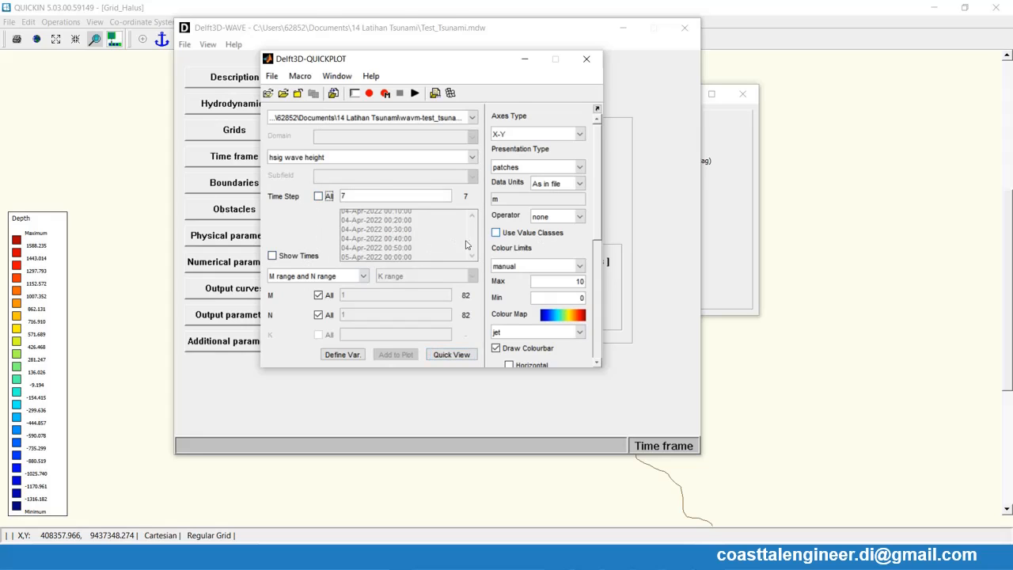
left_click(293, 256)
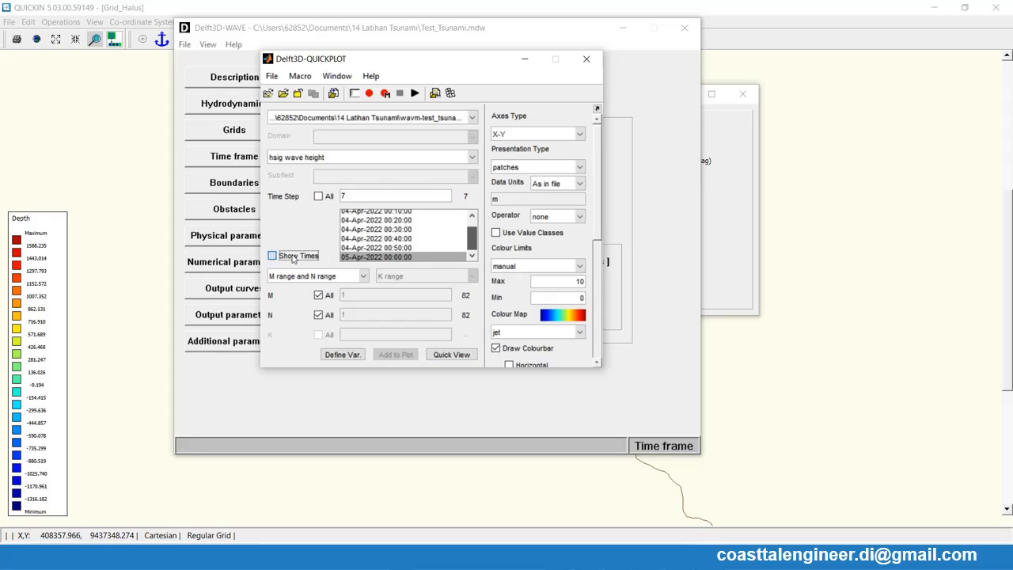
left_click_drag(475, 235, 475, 221)
left_click(398, 226)
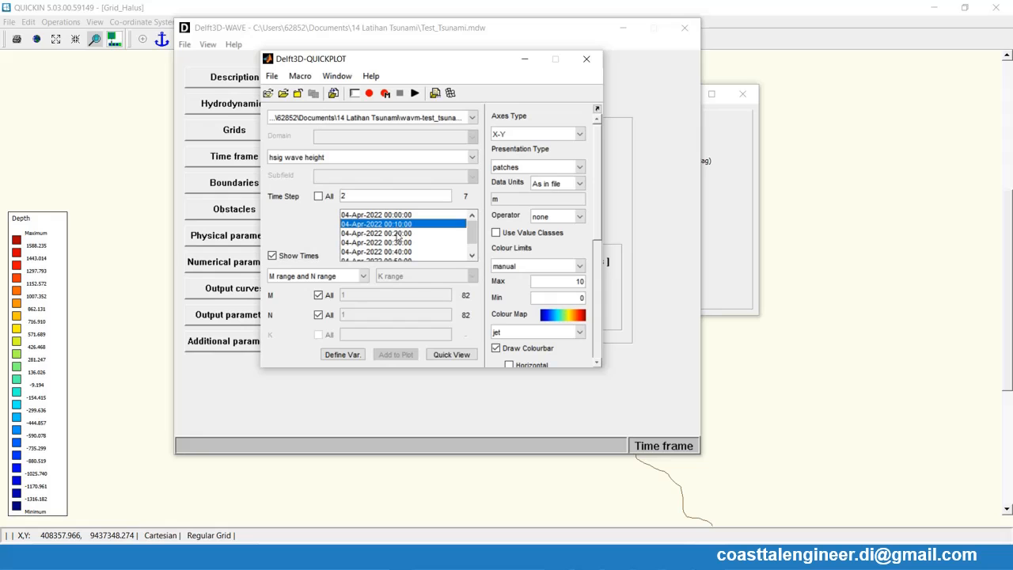
left_click(447, 356)
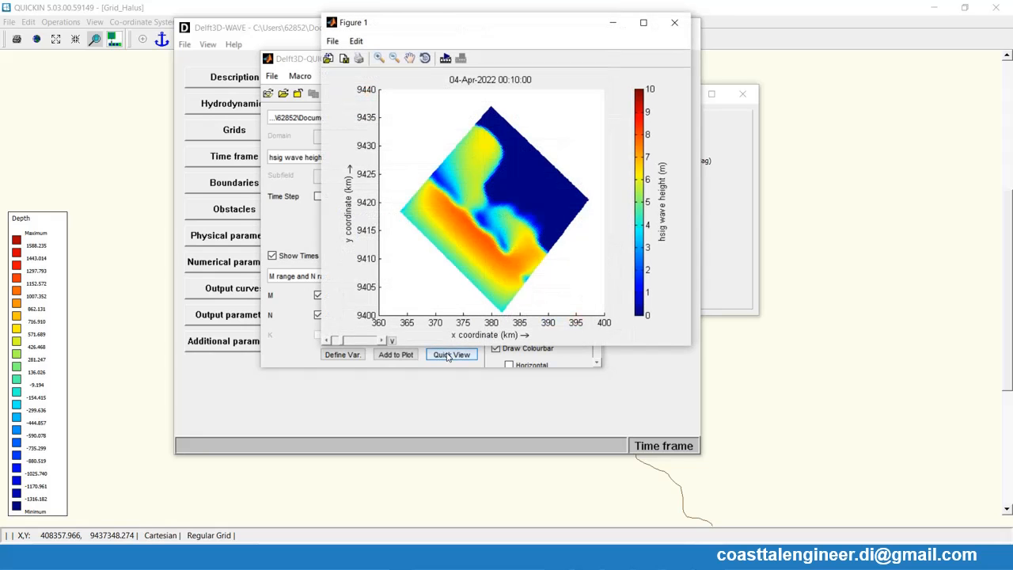
left_click_drag(497, 29, 771, 58)
- Plot the wave height for 04-Apr-2022 00:00:00 in a second figure, compare it with the 00:10:00 plot and close it
left_click(374, 234)
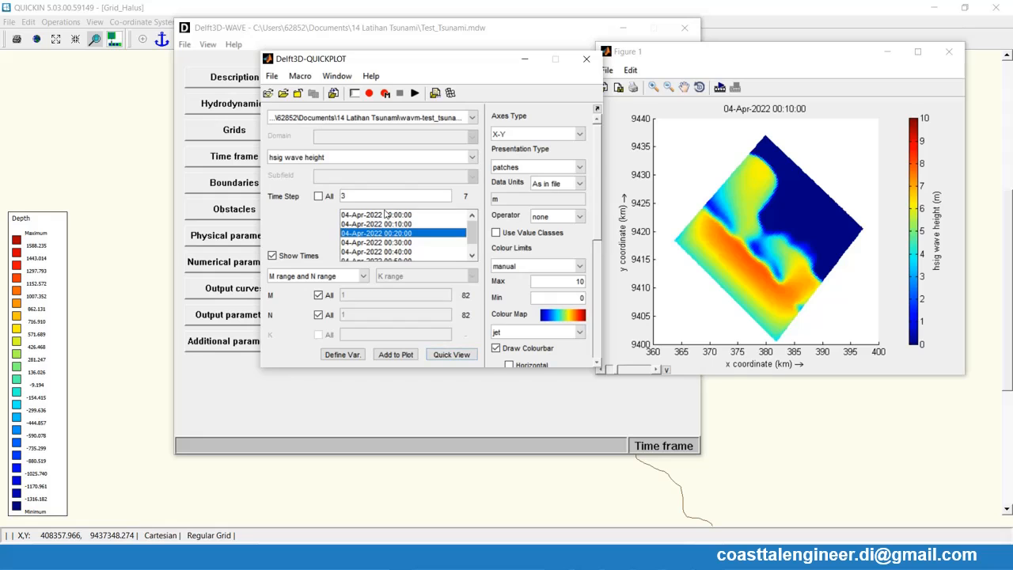
left_click(385, 215)
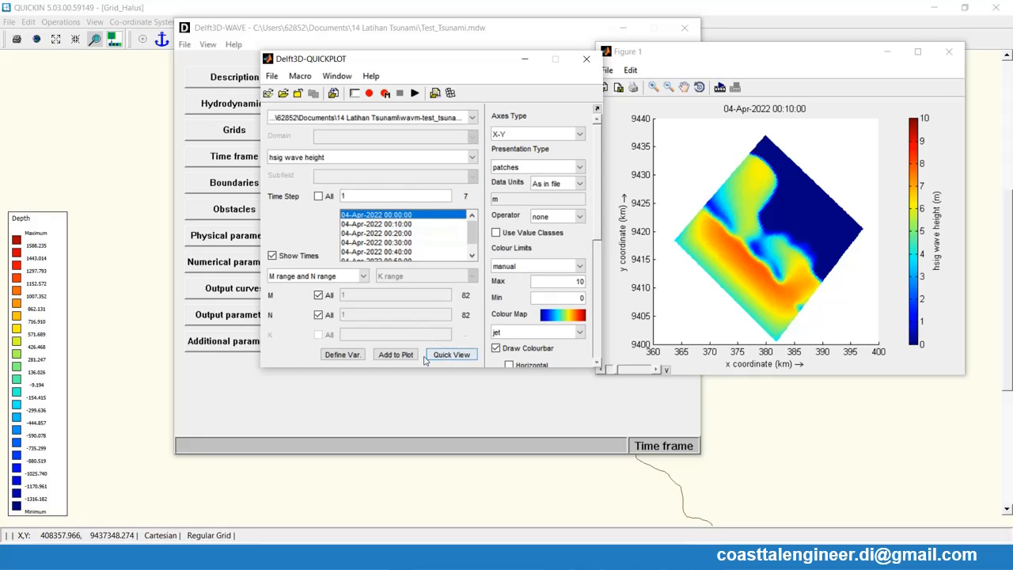
left_click(448, 355)
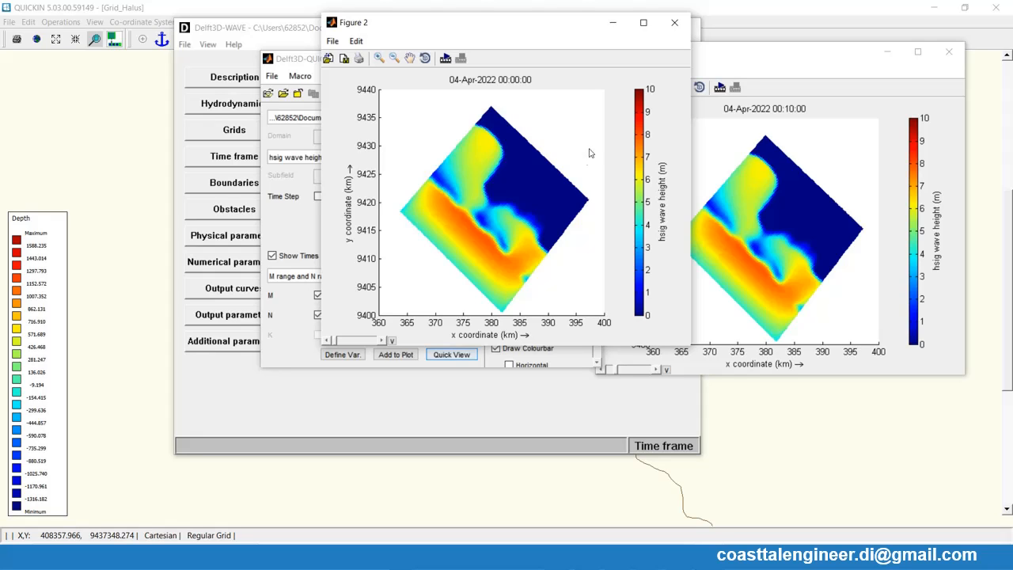
left_click(672, 24)
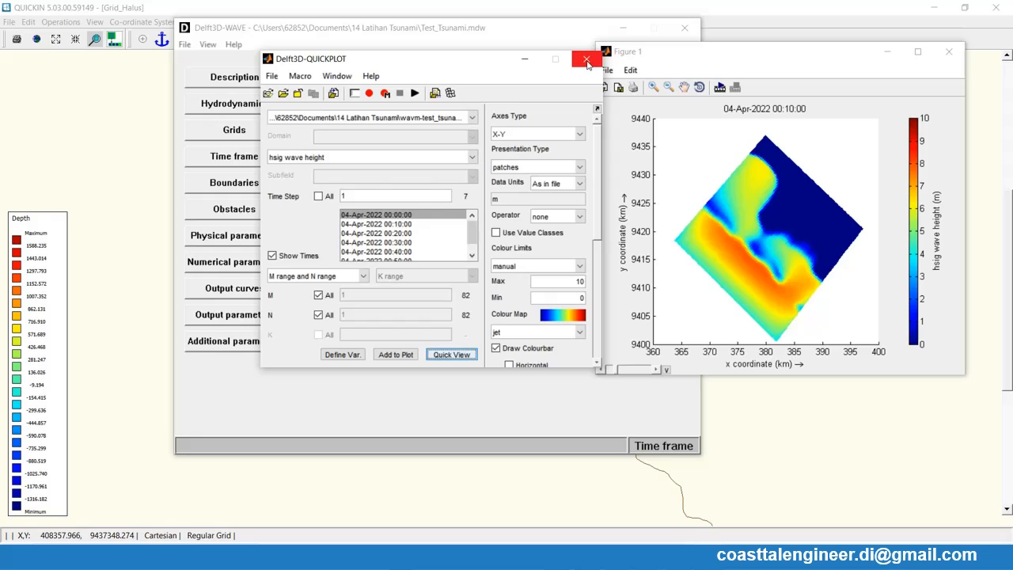
- Try to export the 00:10:00 figure's animation for steps 1:7 as an avi file, cancel the saving and close the figure
left_click(828, 57)
left_click(918, 51)
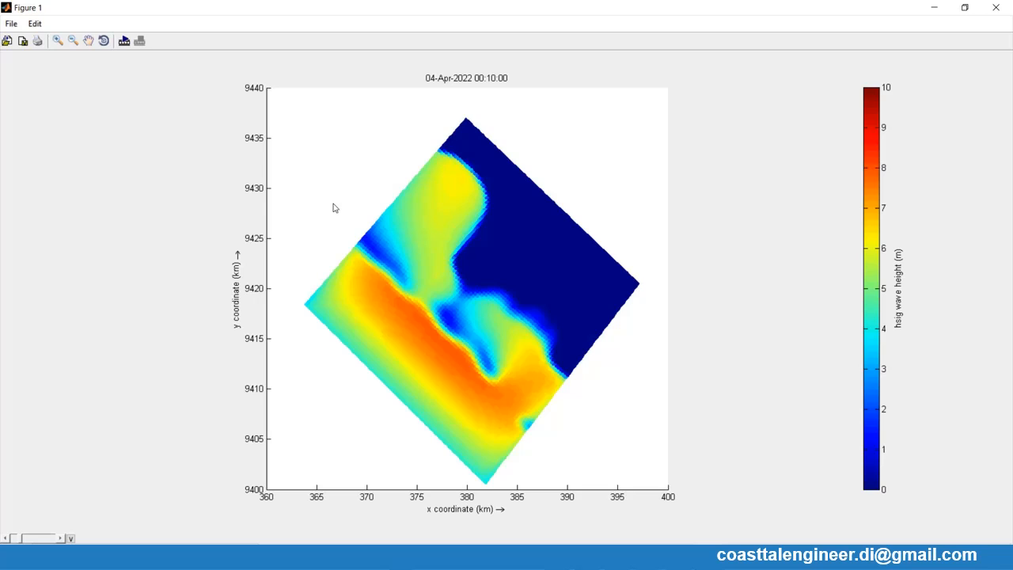
left_click(123, 43)
left_click(556, 237)
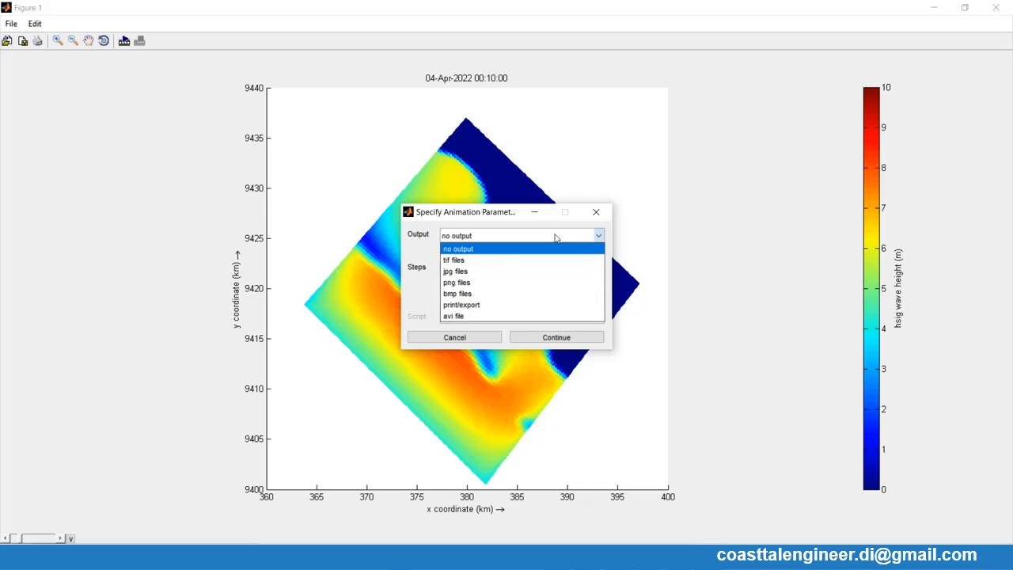
left_click(494, 321)
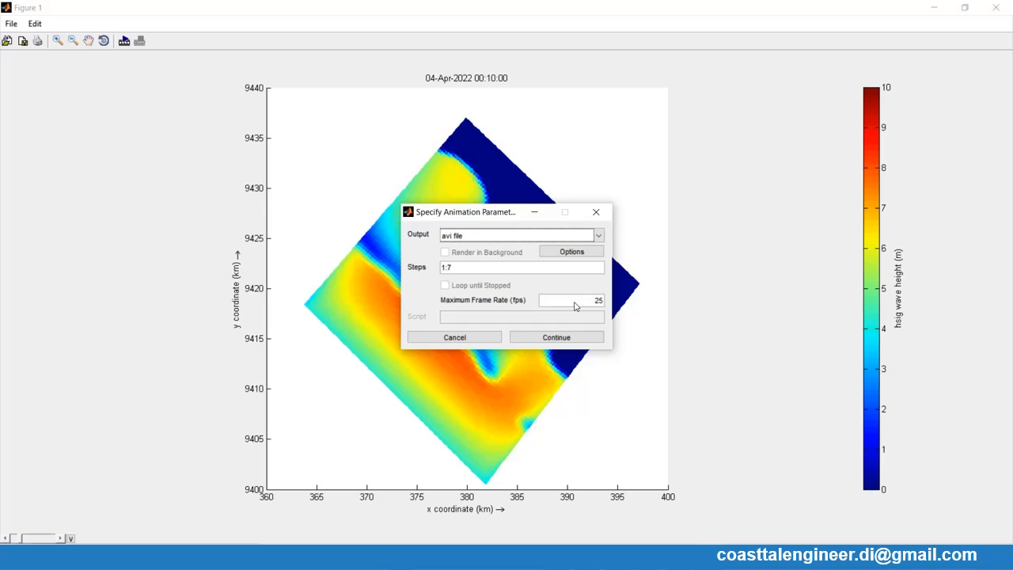
left_click(558, 342)
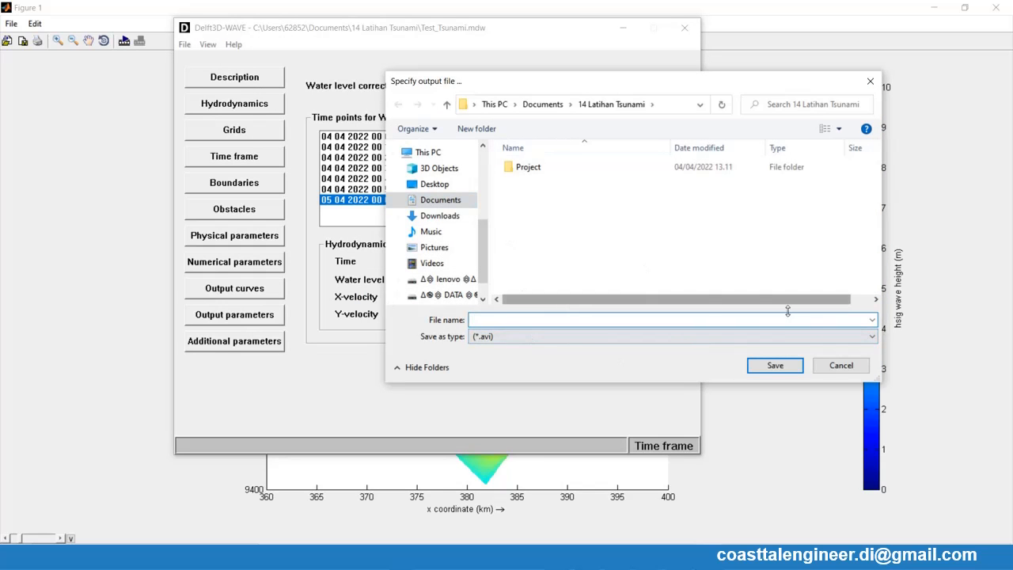
left_click(842, 369)
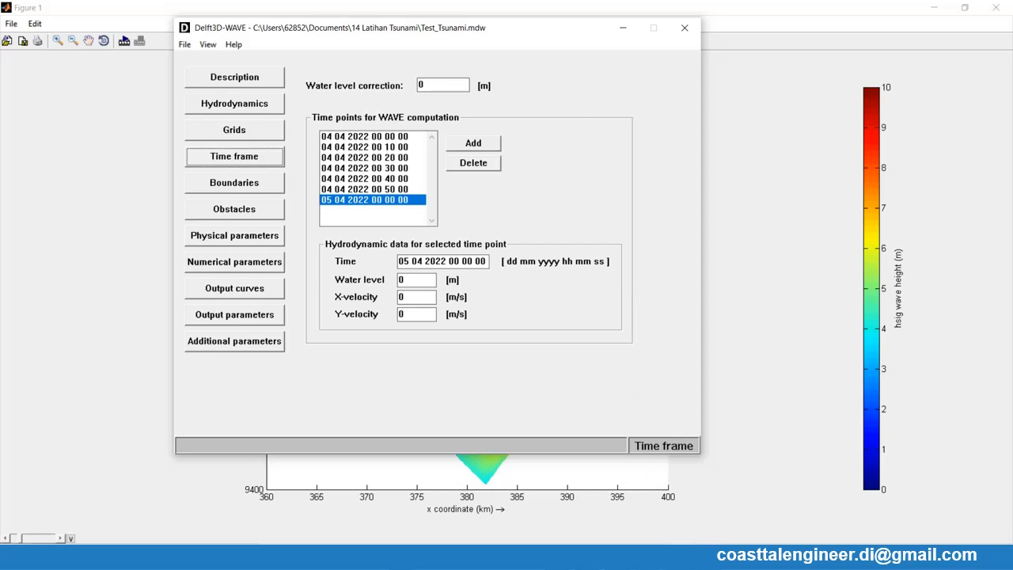
left_click(737, 530)
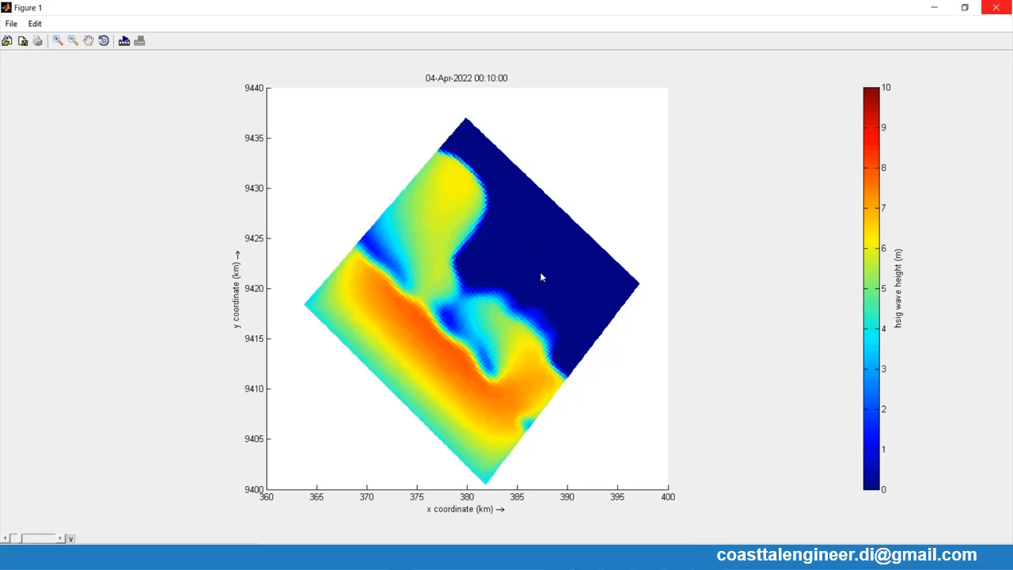
left_click(1006, 9)
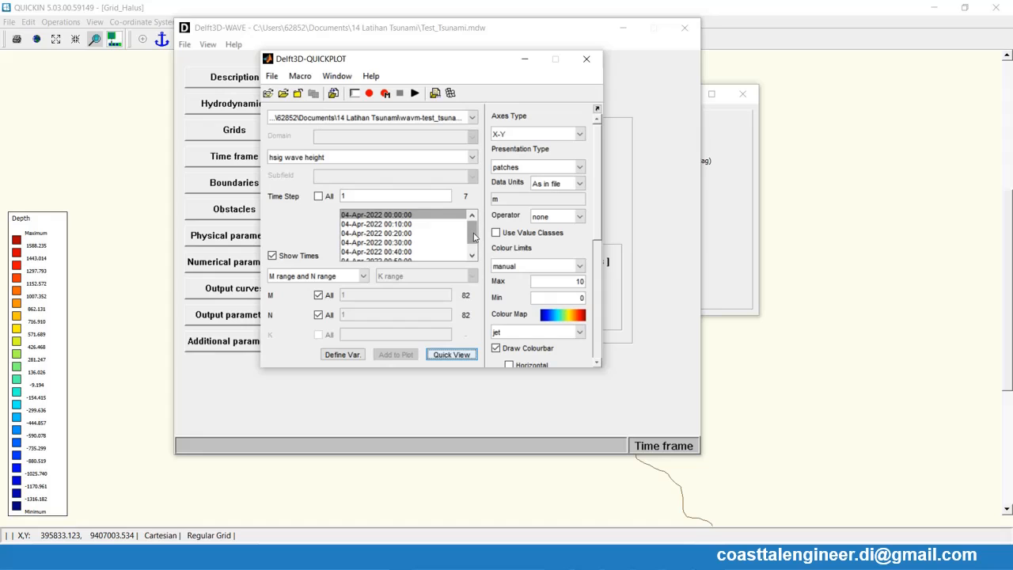
- Hide the list of times and set the wave height's time step to 7
left_click_drag(474, 238, 474, 254)
left_click(274, 255)
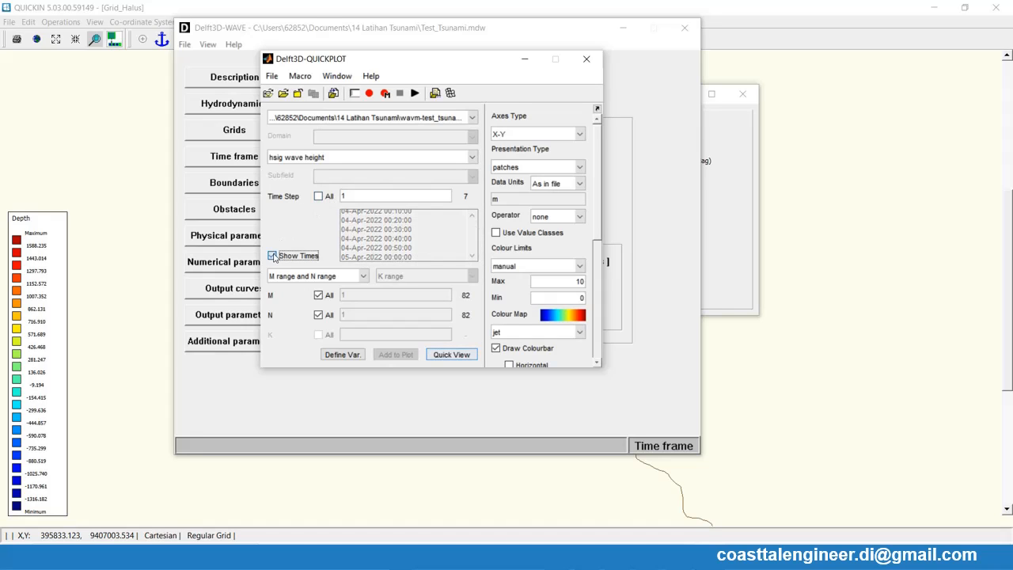
left_click(318, 197)
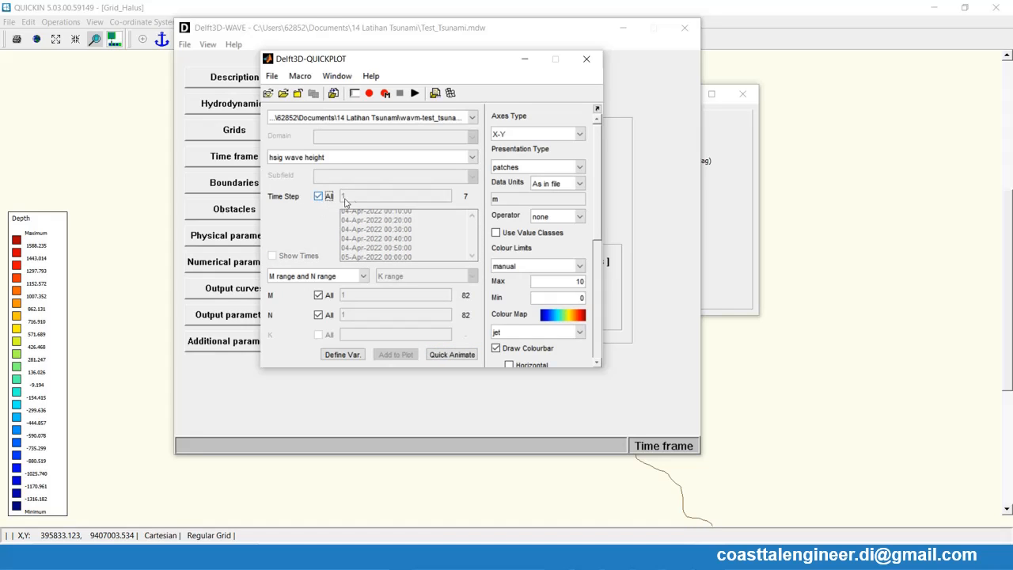
left_click(319, 197)
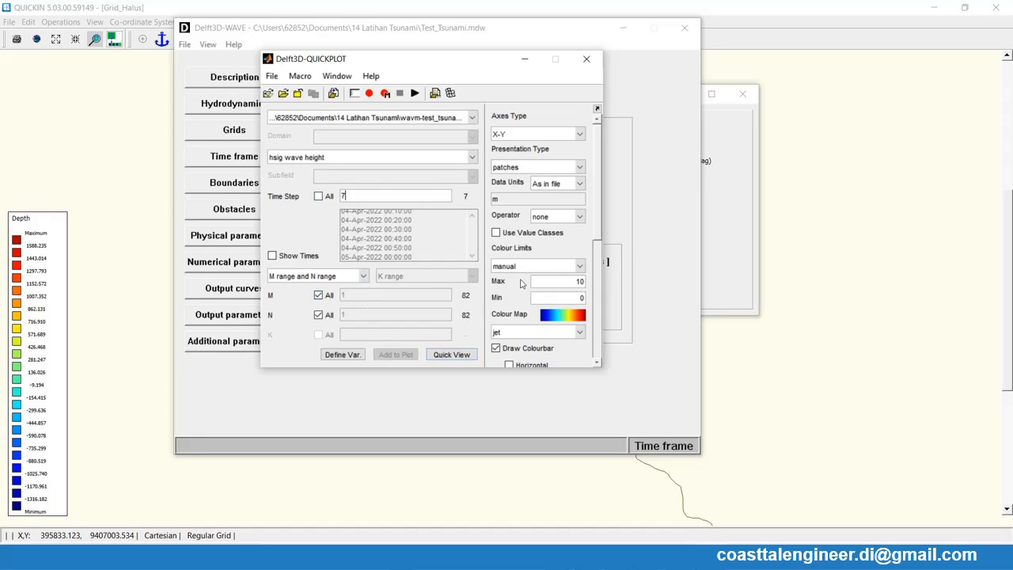
- Export the significant wave height data as the csv file "hsig wave height.csv" in the 14 Latihan Tsunami folder
left_click(597, 347)
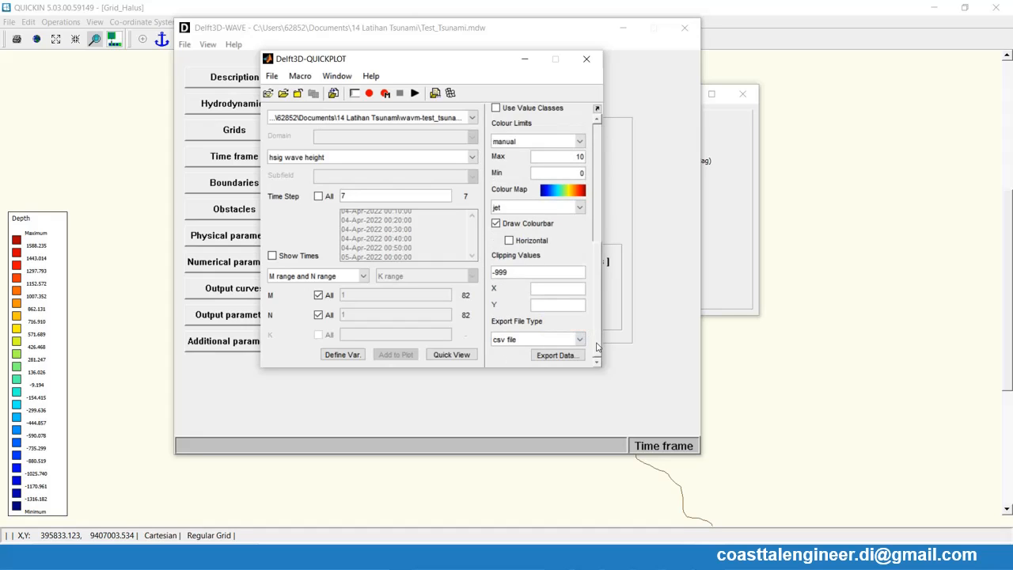
left_click(520, 340)
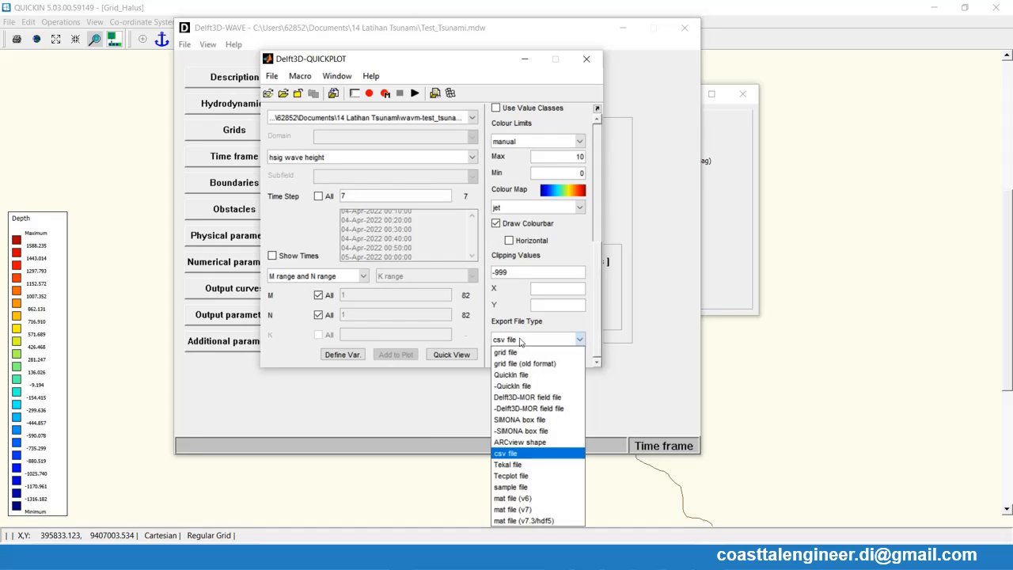
left_click(504, 454)
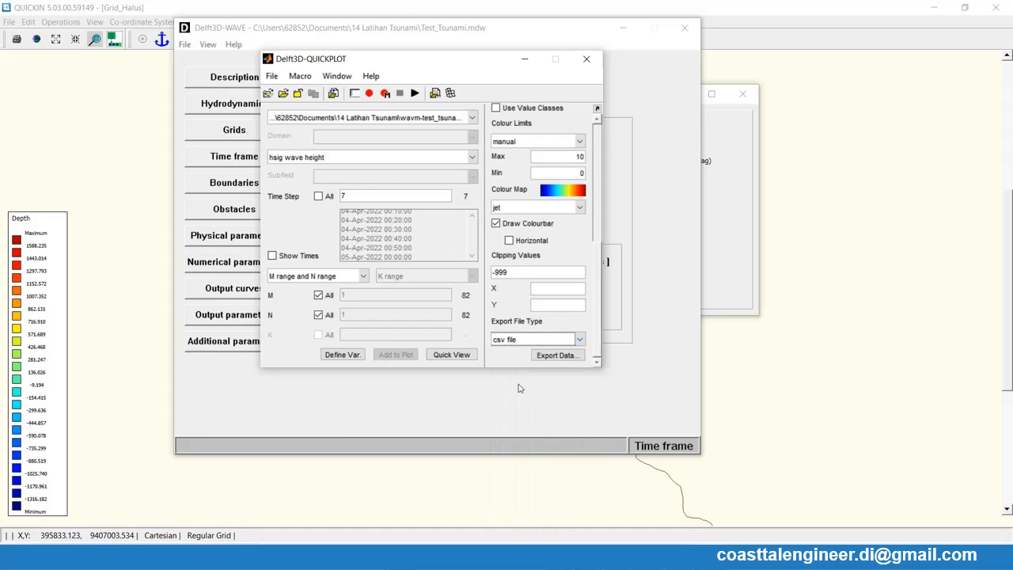
left_click(558, 358)
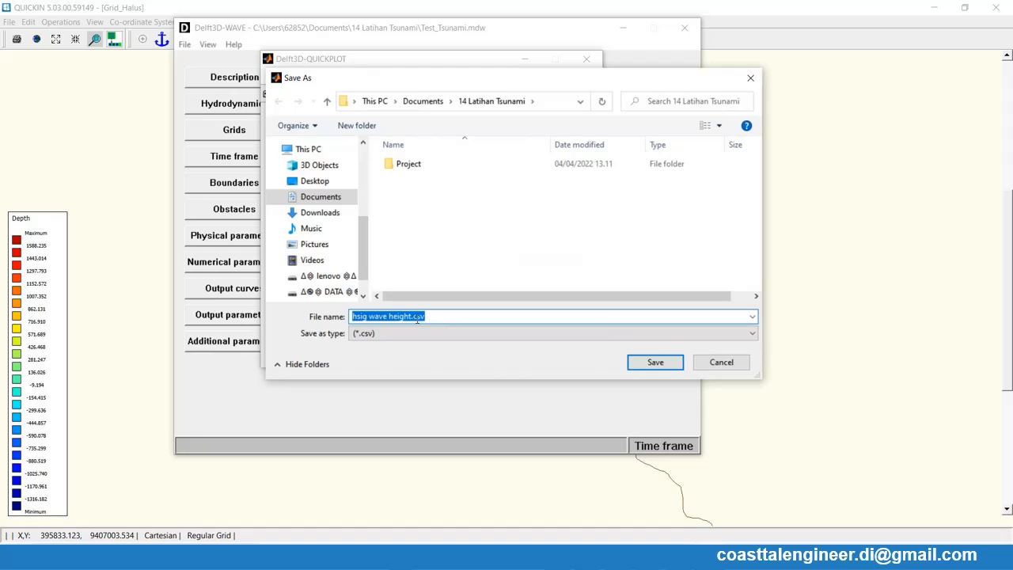
left_click(654, 363)
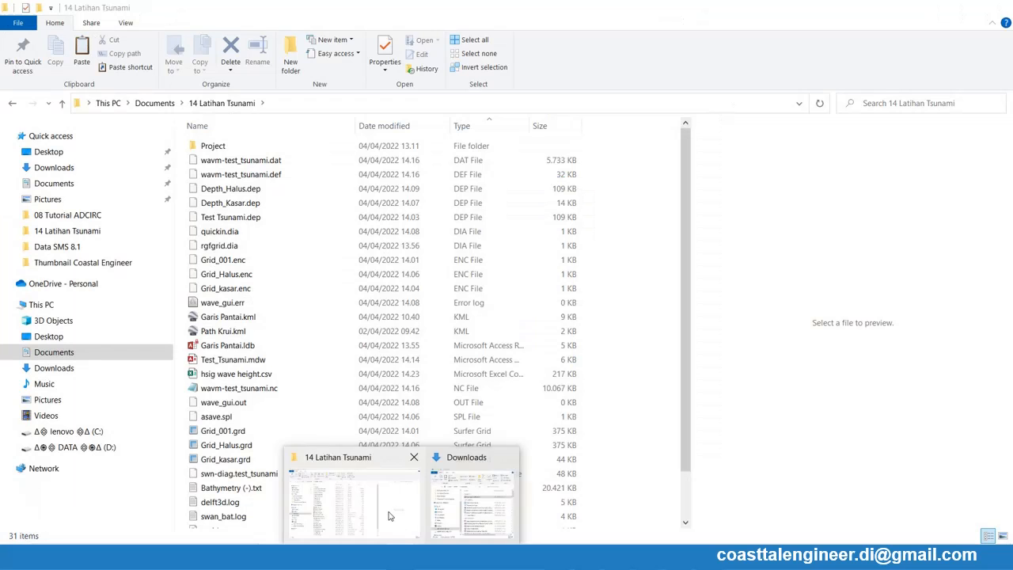
- Switch to File Explorer, open "hsig wave height.csv" from the 14 Latihan Tsunami folder in Excel and maximize the workbook
left_click(389, 516)
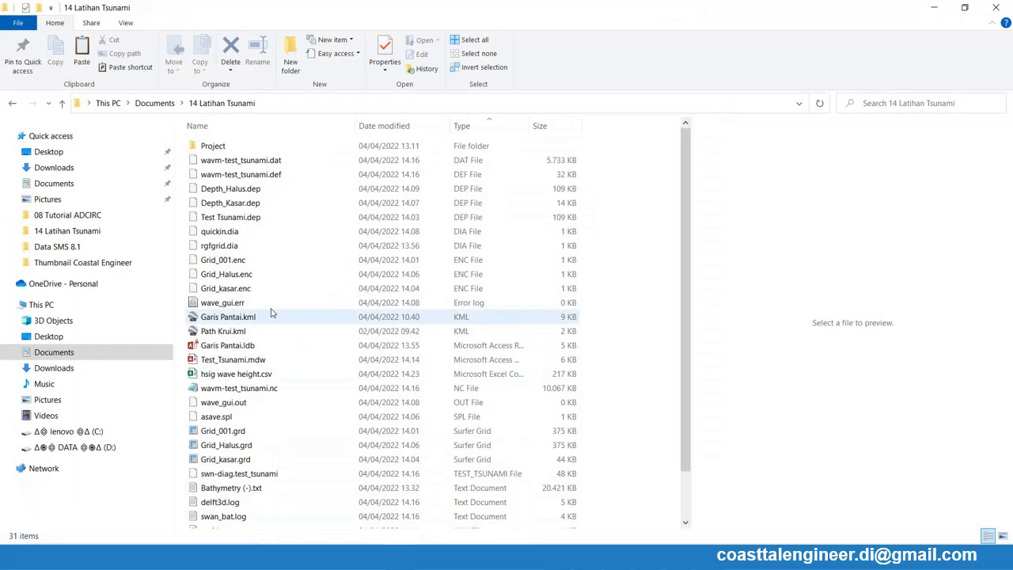
double_click(231, 377)
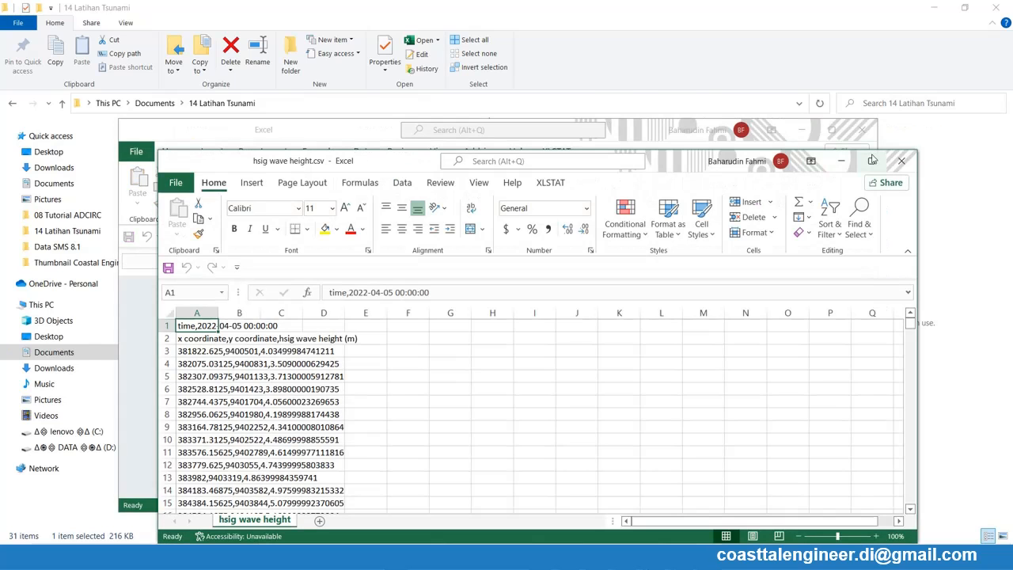
left_click(873, 158)
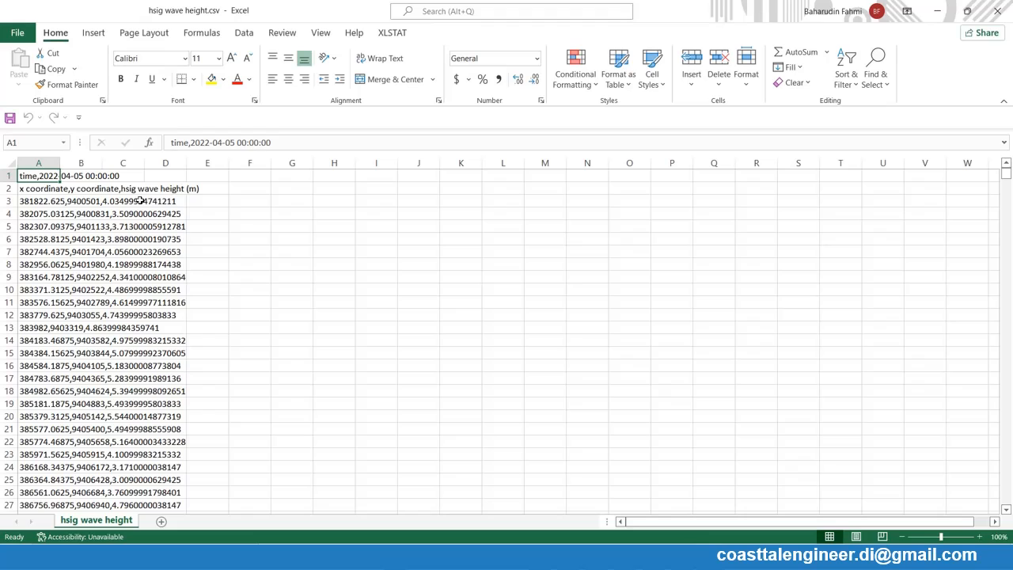
- Split the data in column A into separate columns with Text to Columns, using the comma as an additional delimiter
left_click(40, 163)
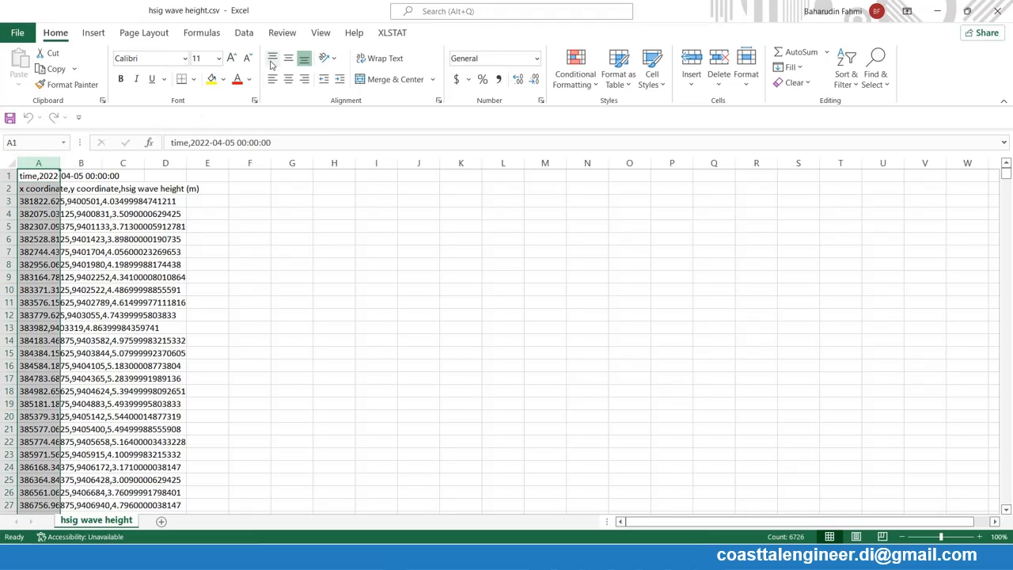
left_click(244, 33)
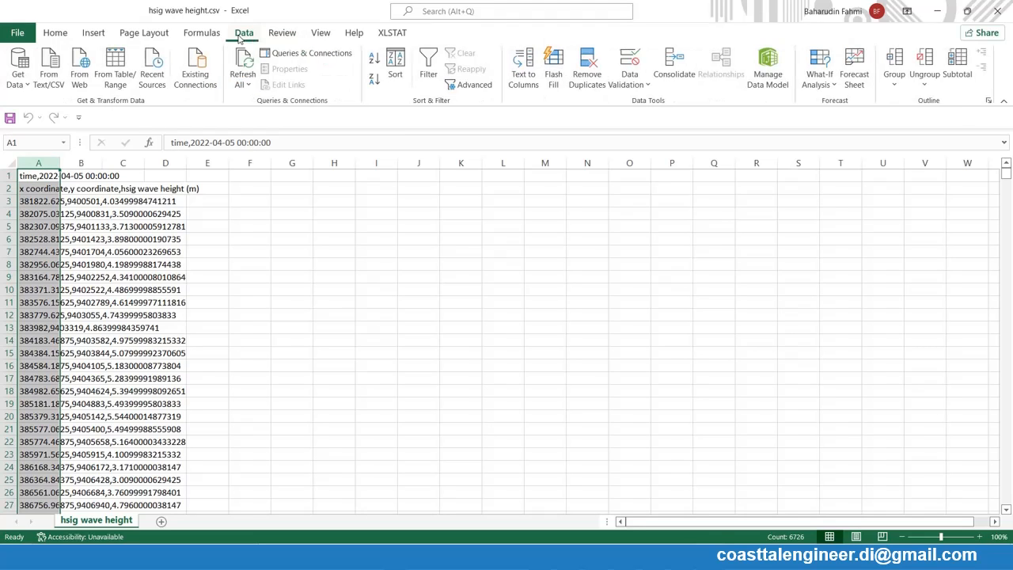
left_click(524, 69)
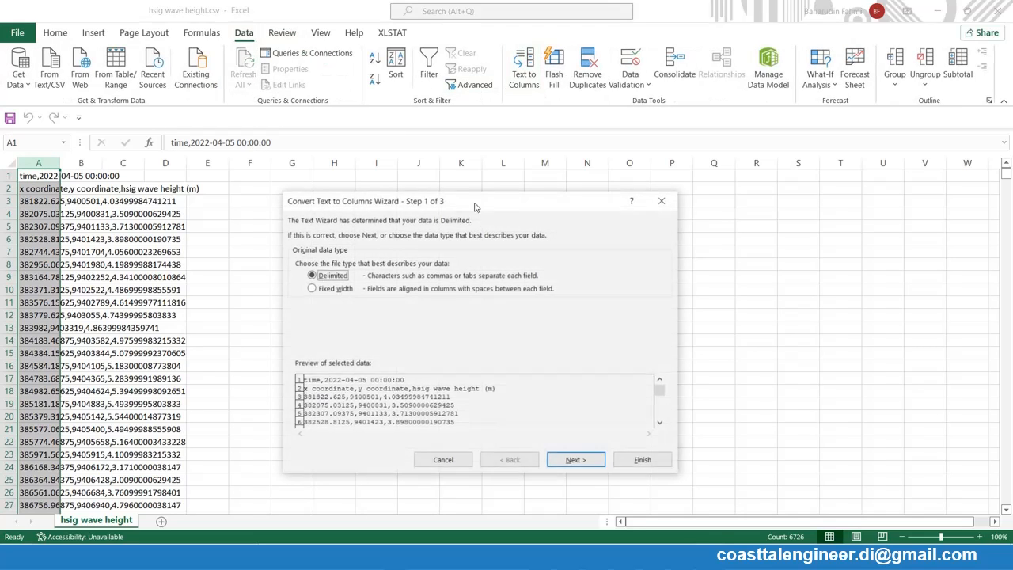
left_click(576, 460)
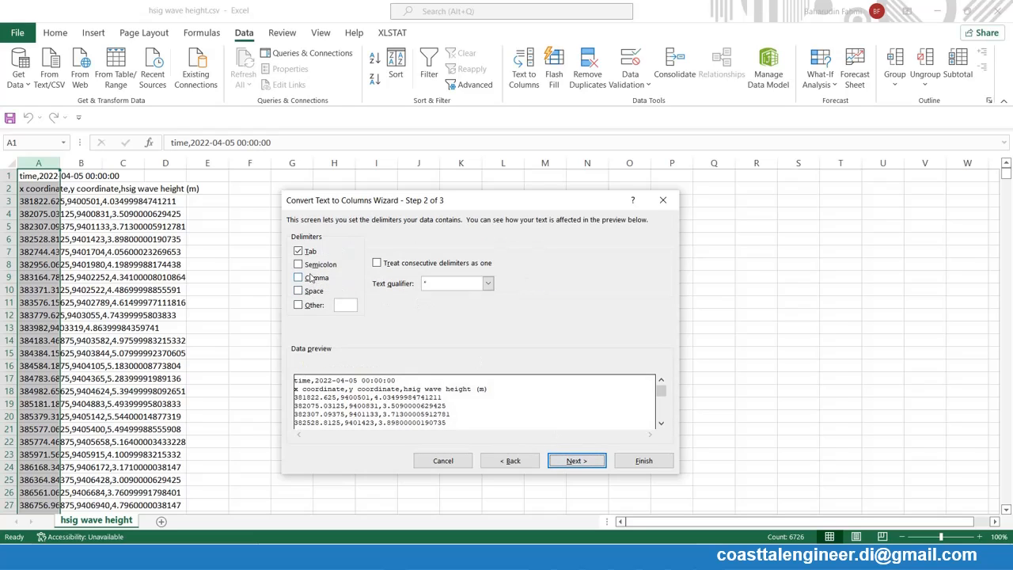
left_click(312, 277)
left_click(576, 461)
left_click(643, 461)
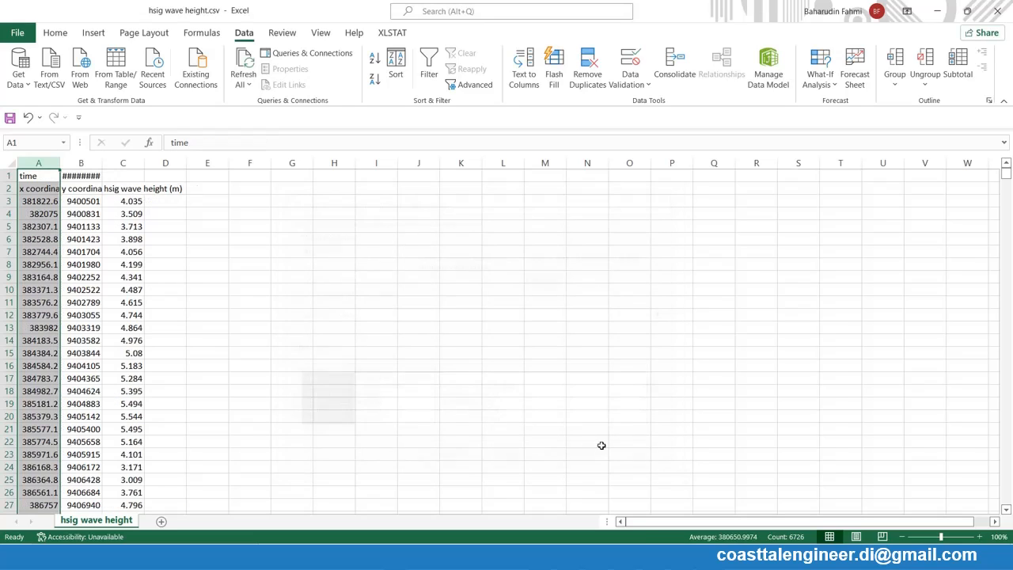
- Check the first coordinate and wave height values, and autofit the width of column B
left_click(36, 202)
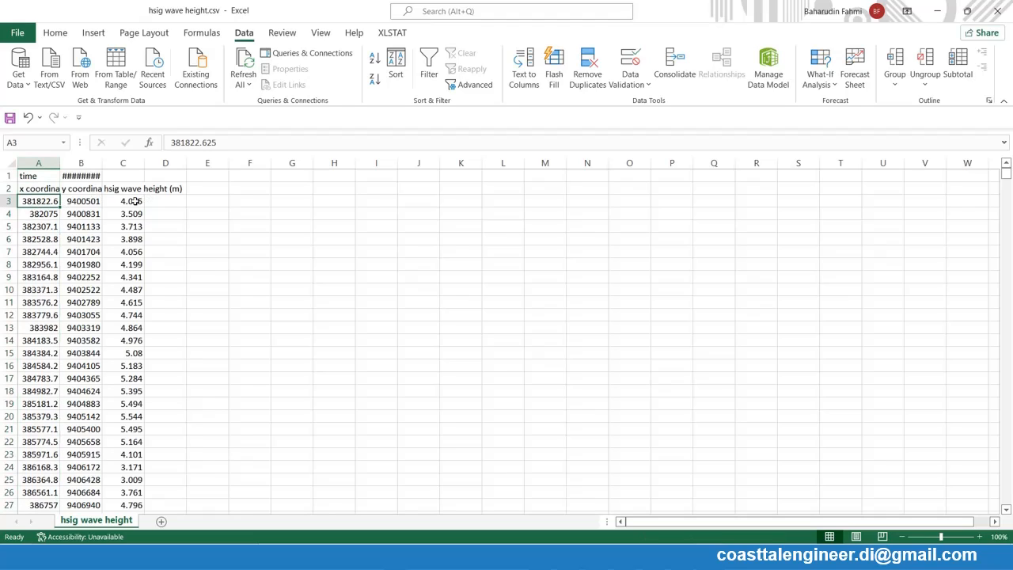
left_click_drag(135, 201, 135, 237)
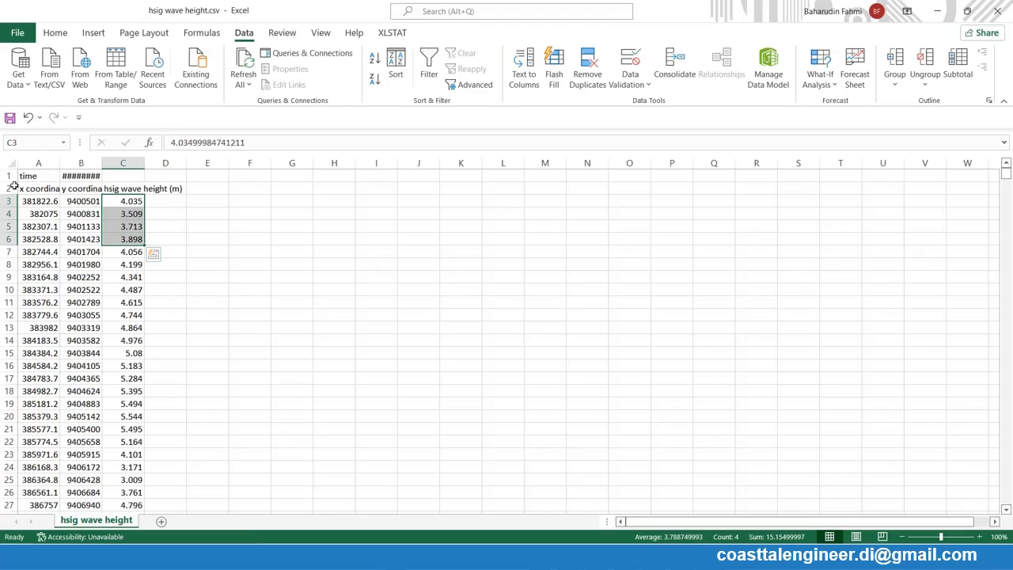
double_click(102, 164)
- Save the sheet as the Excel 97-2003 workbook "hsig wave height.xls" in the 14 Latihan Tsunami folder
left_click(10, 176)
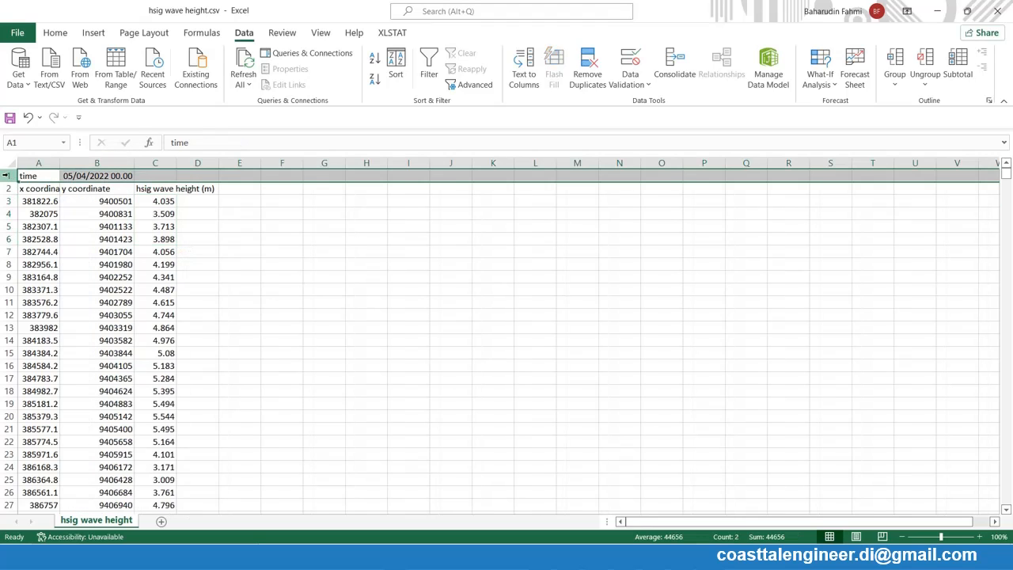
right_click(10, 176)
left_click(17, 32)
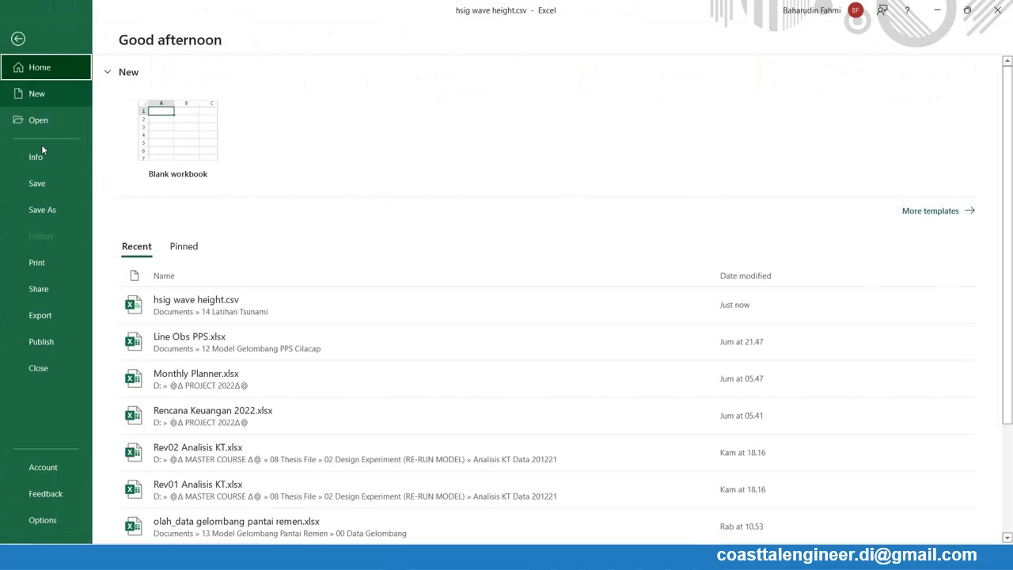
left_click(42, 210)
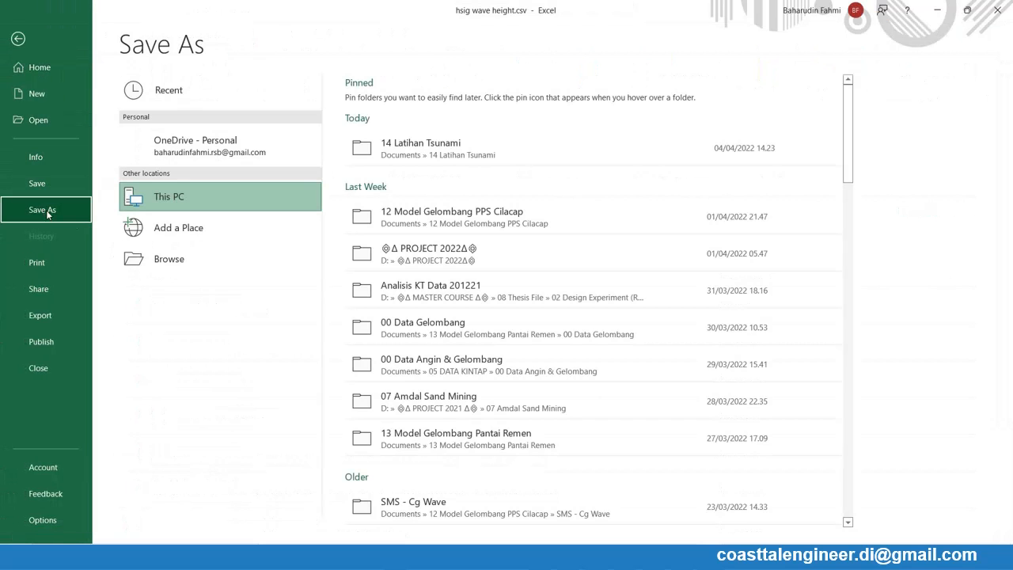
left_click(372, 153)
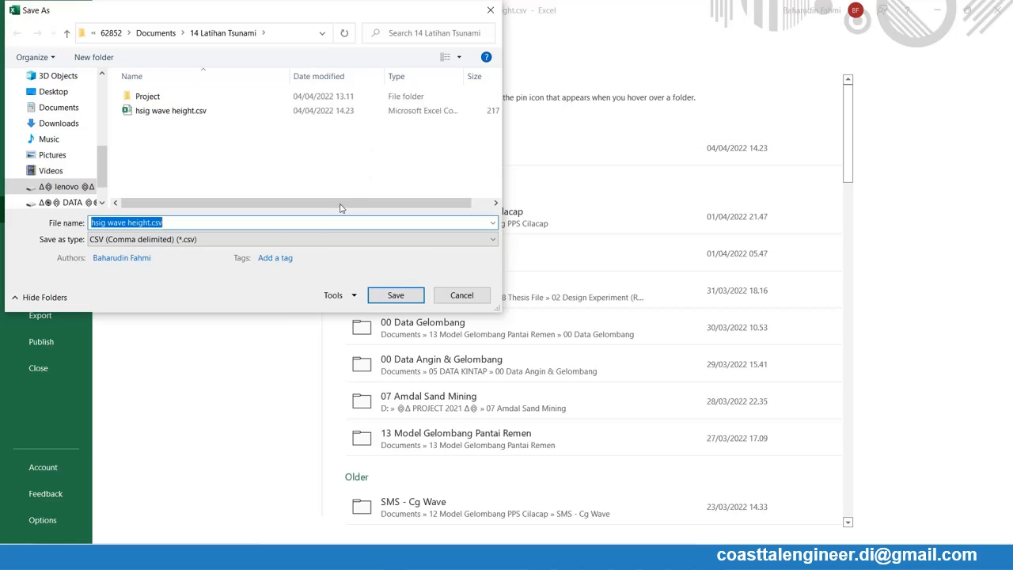
left_click(277, 239)
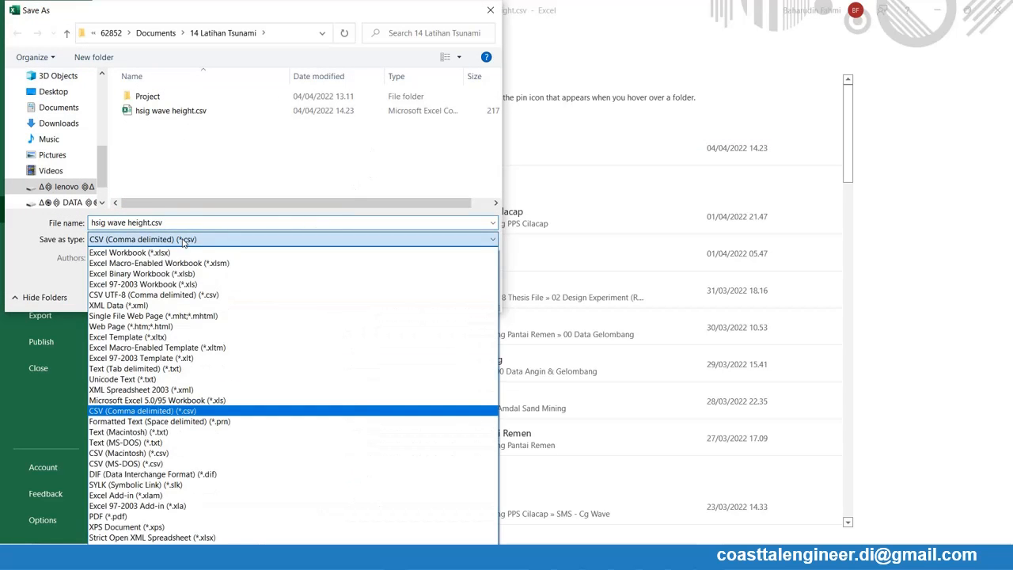
left_click(193, 286)
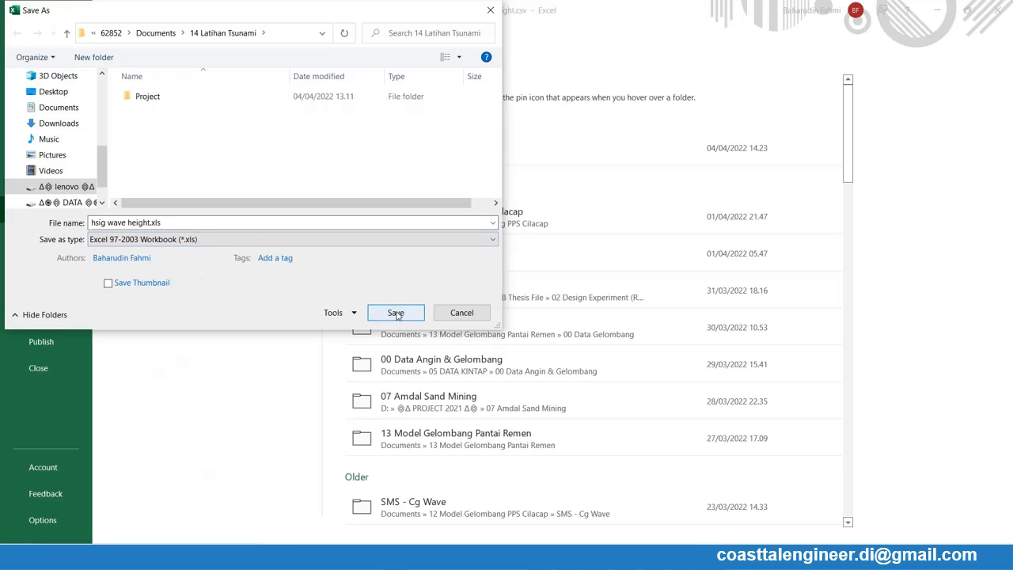
left_click(396, 313)
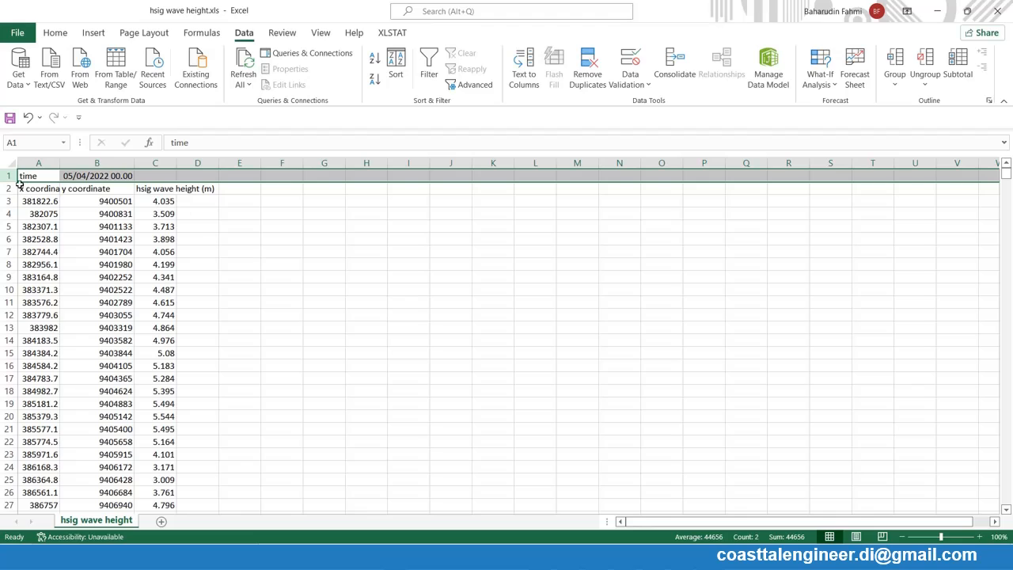
- Delete row 1 with the time entry so that the column headers become the first row
right_click(9, 176)
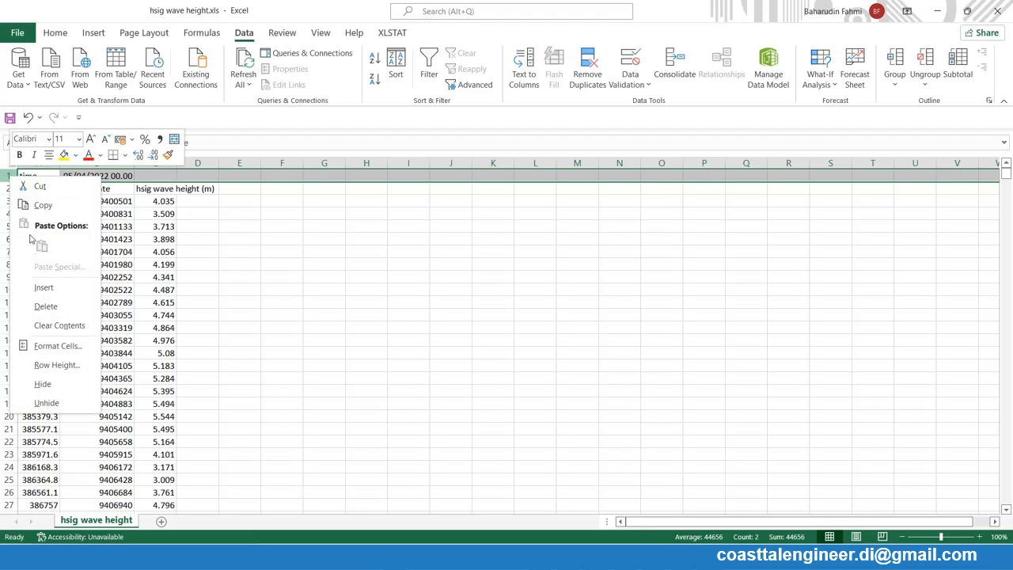
left_click(46, 309)
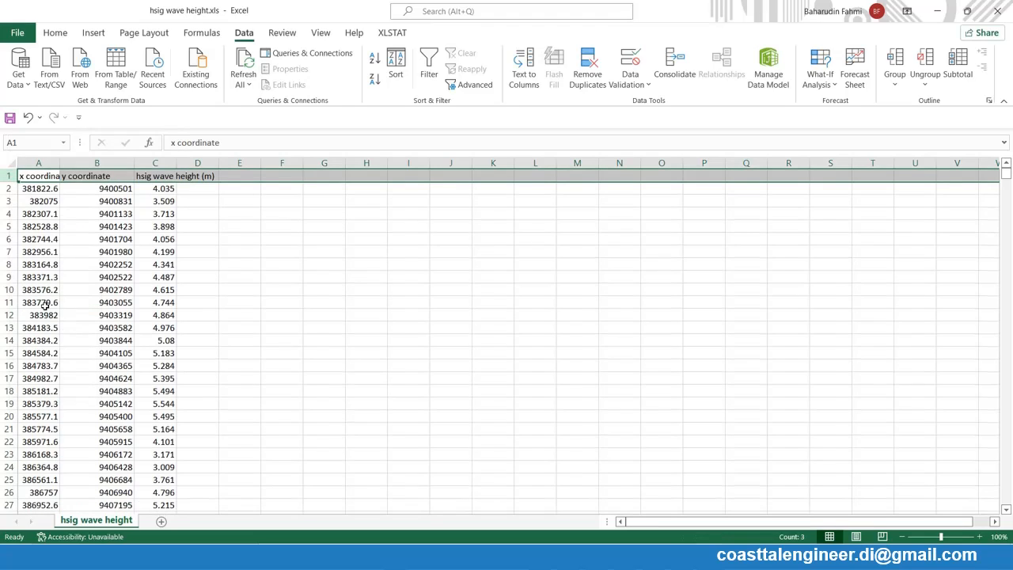
left_click(107, 176)
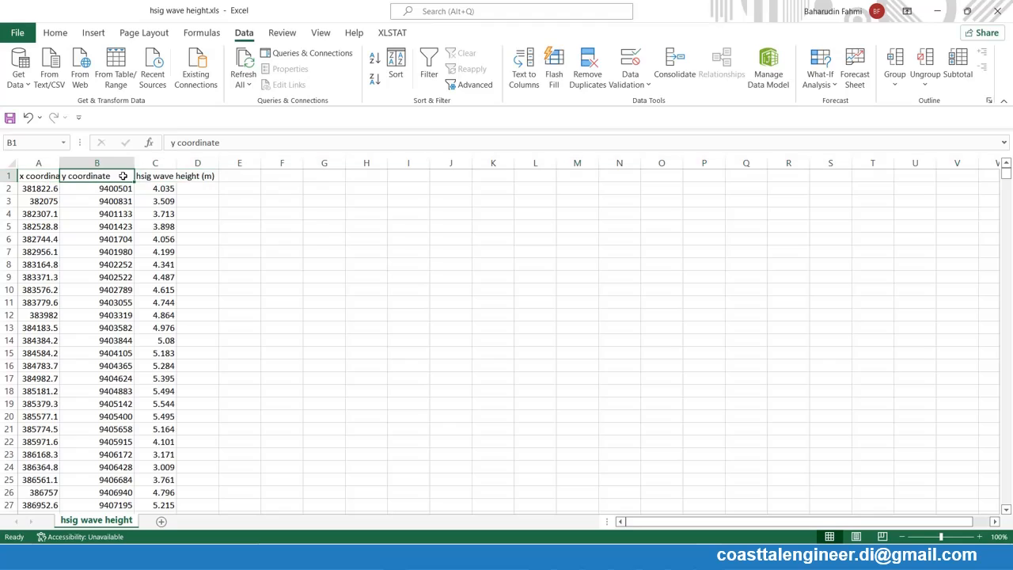
left_click(142, 176)
- Rename the headers of the x coordinate, y coordinate and wave height columns as X, Y and Z
left_click(53, 178)
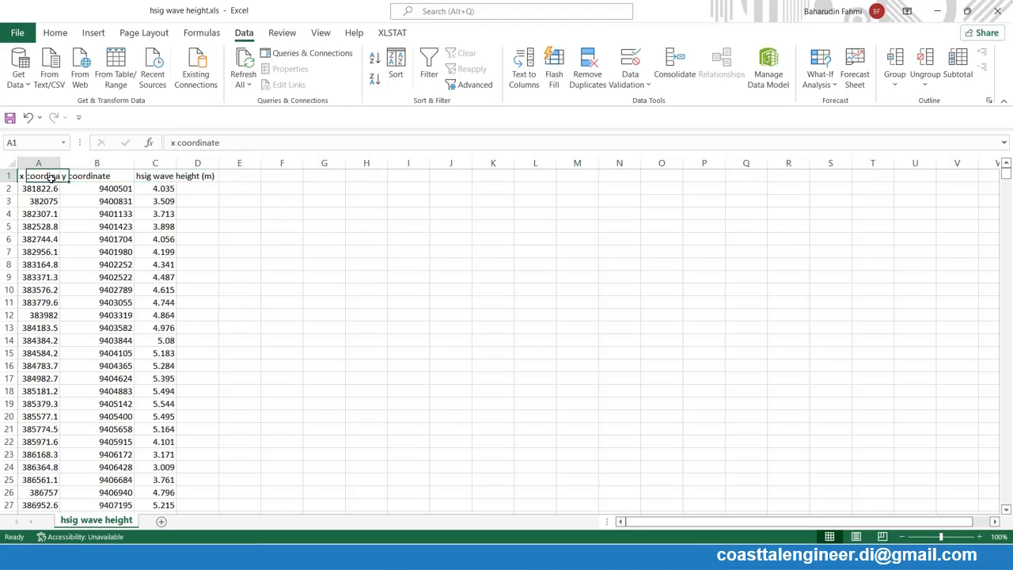
type("X")
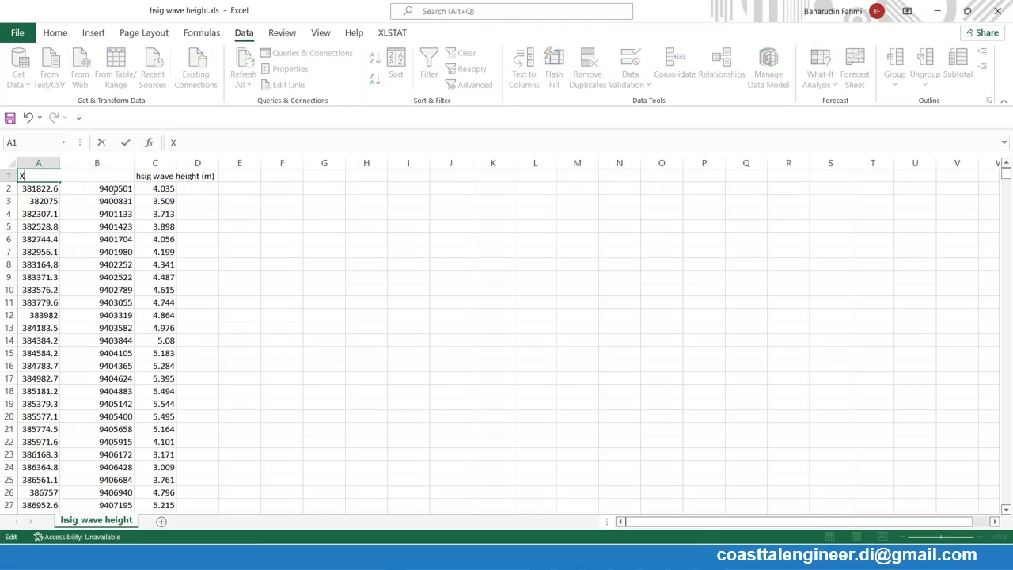
left_click(113, 213)
left_click(114, 178)
type("Y")
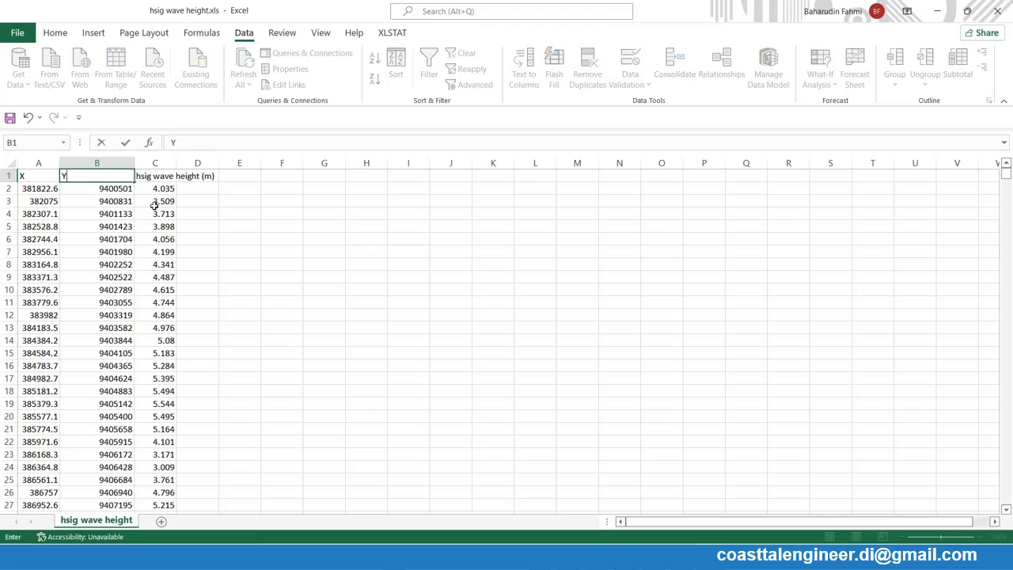
left_click(155, 213)
left_click(155, 178)
type("Z")
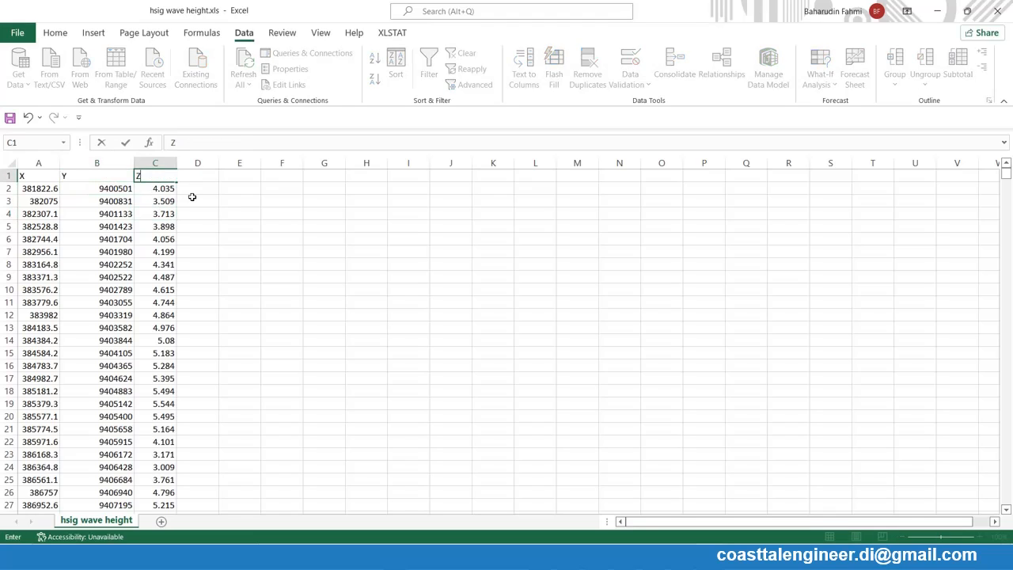
left_click(192, 198)
- Centre the header cells A1:C1 horizontally and align them to the middle vertically
left_click_drag(23, 178, 158, 176)
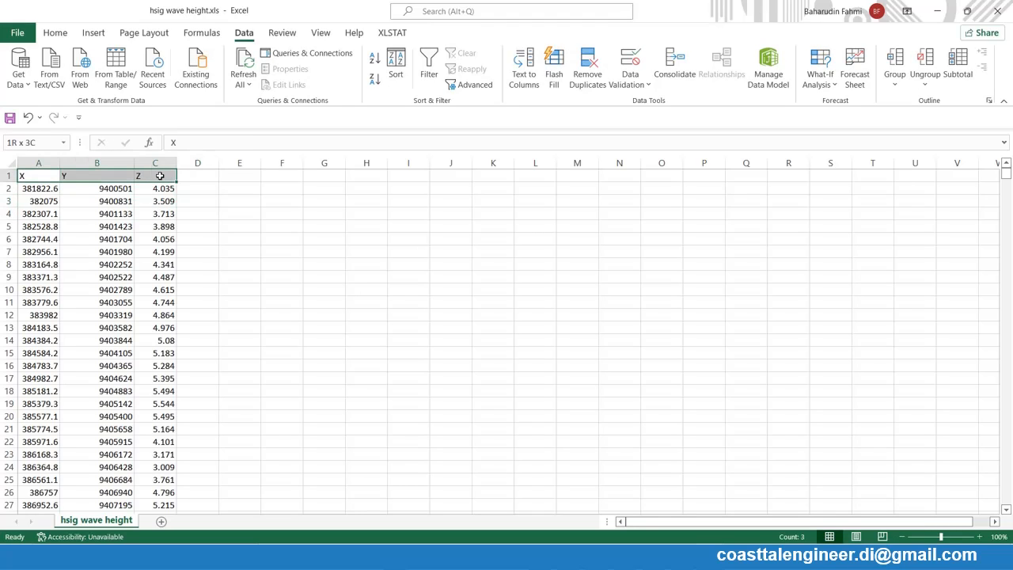
left_click(54, 32)
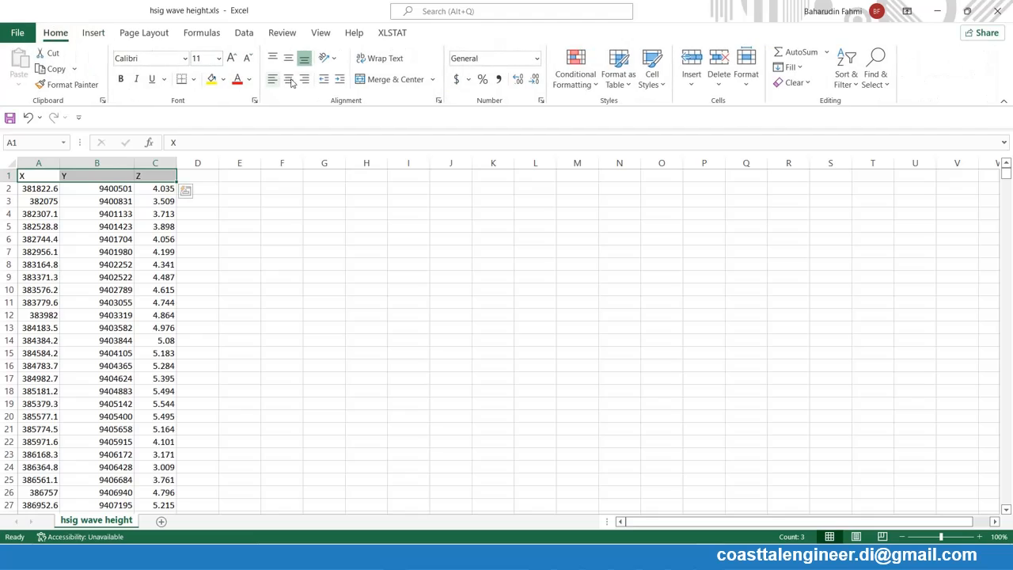
left_click(304, 79)
left_click(289, 80)
left_click(289, 64)
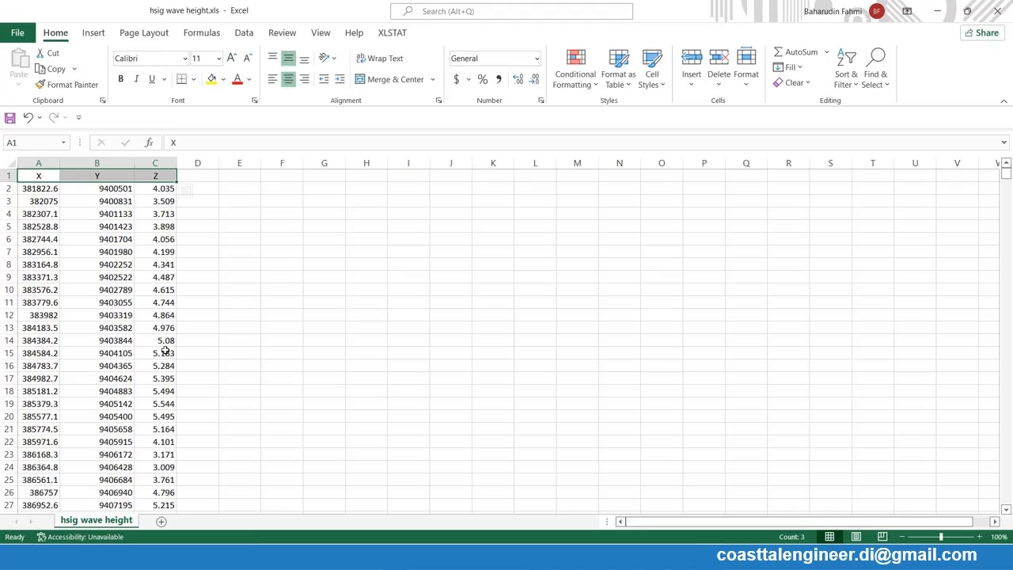
- Save "hsig wave height.xls" and close the workbook
left_click(11, 118)
left_click(997, 11)
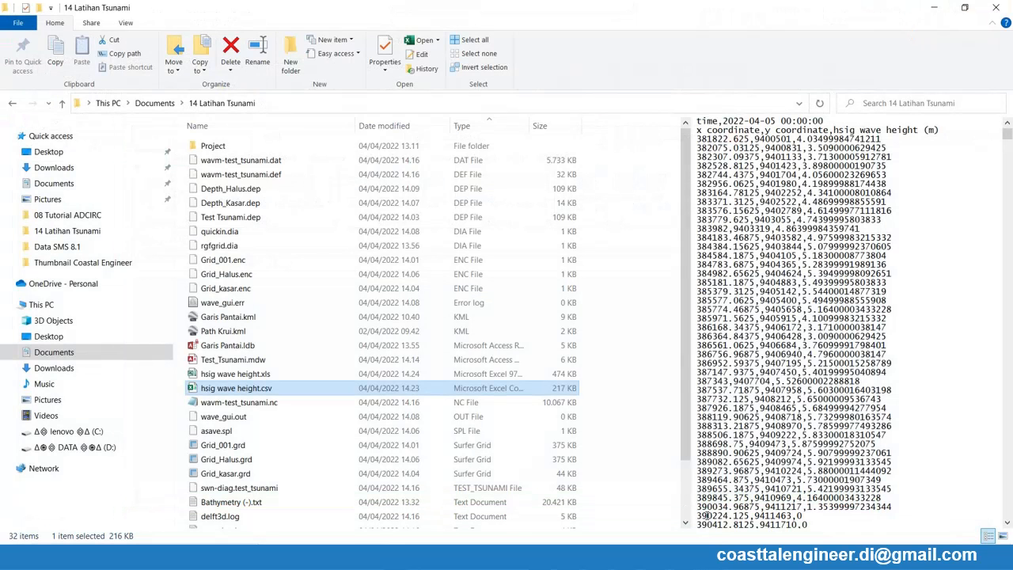
- Close the Delft3D-QUICKPLOT window and the Delft3D-WAVE input window of Test_Tsunami.mdw
left_click(443, 558)
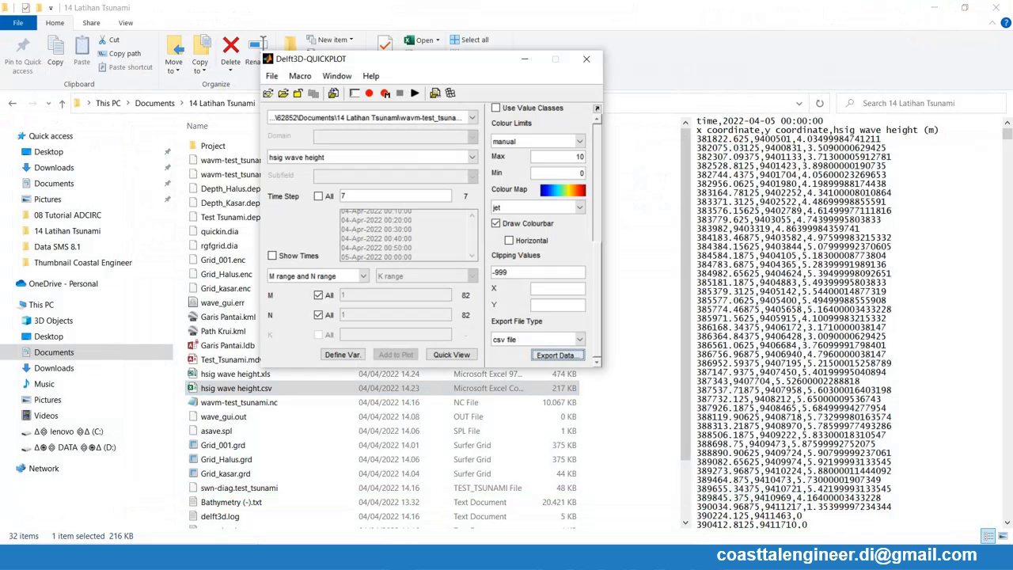
left_click(587, 61)
left_click(631, 558)
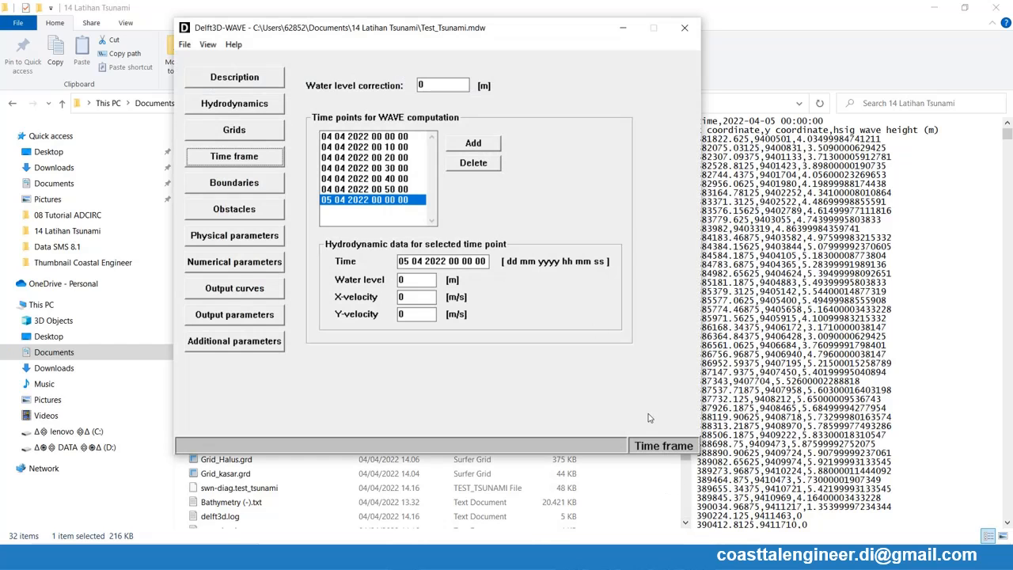
left_click(685, 27)
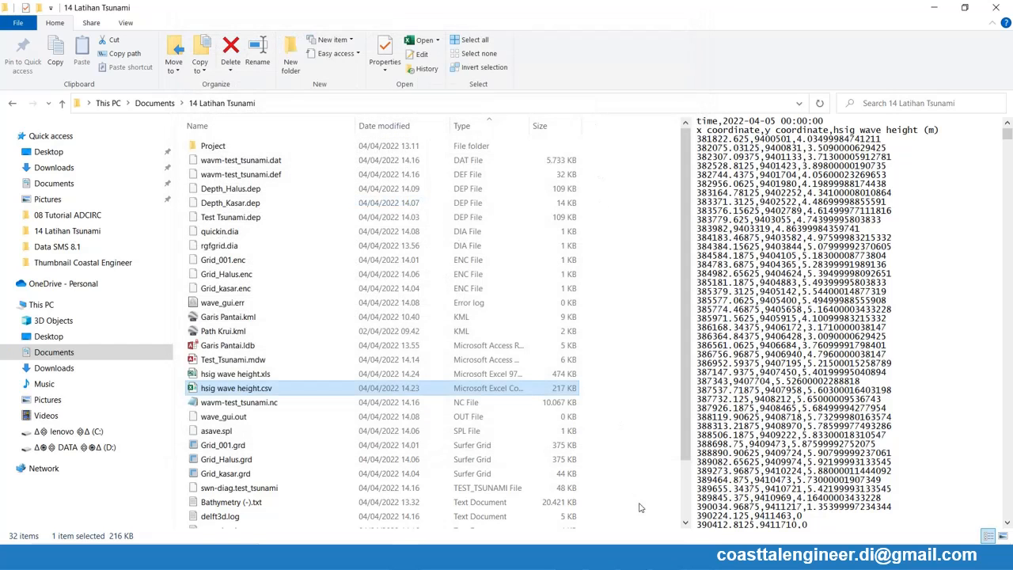
- Close the open RGFGRID windows and quit without saving the unnamed project
left_click(669, 558)
left_click(799, 461)
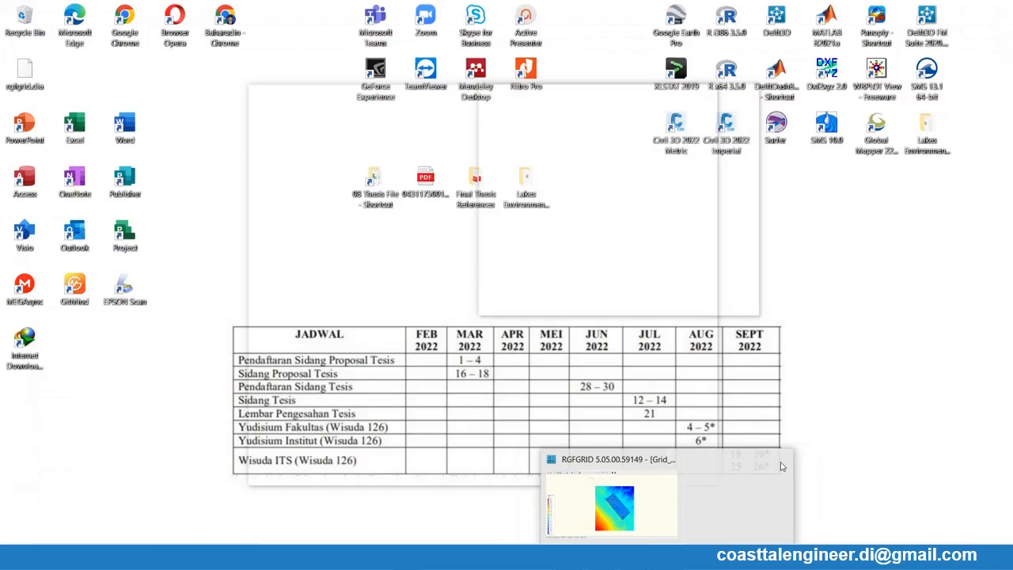
left_click(727, 461)
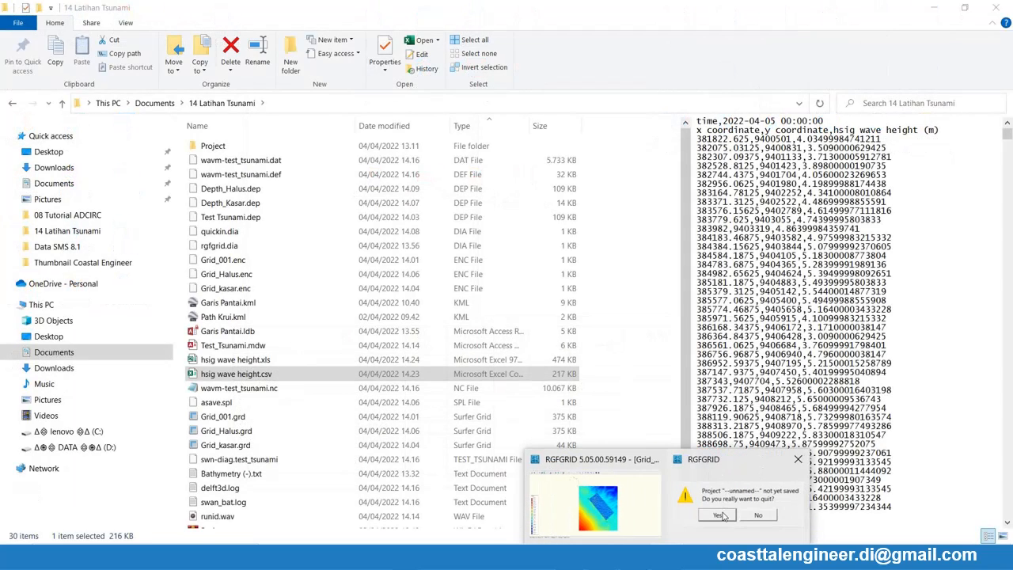
left_click(723, 516)
left_click(478, 287)
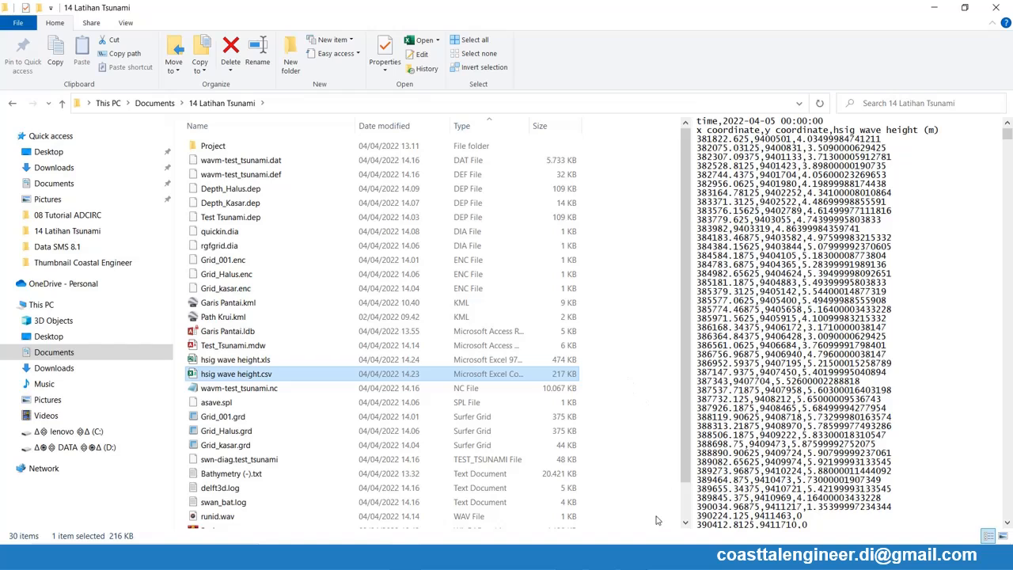
- Switch to the Waves (standalone) window of Delft3D
left_click(646, 556)
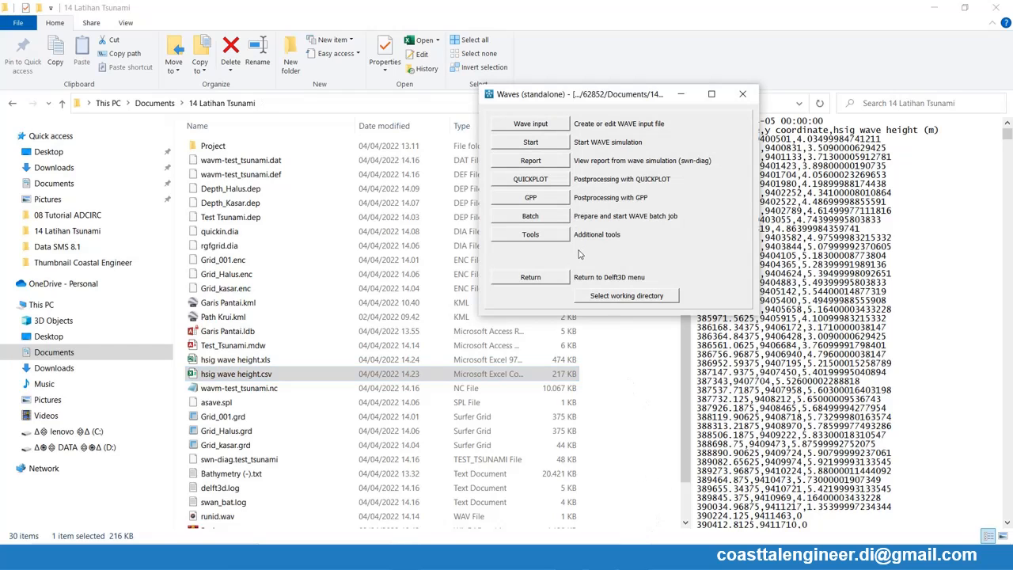